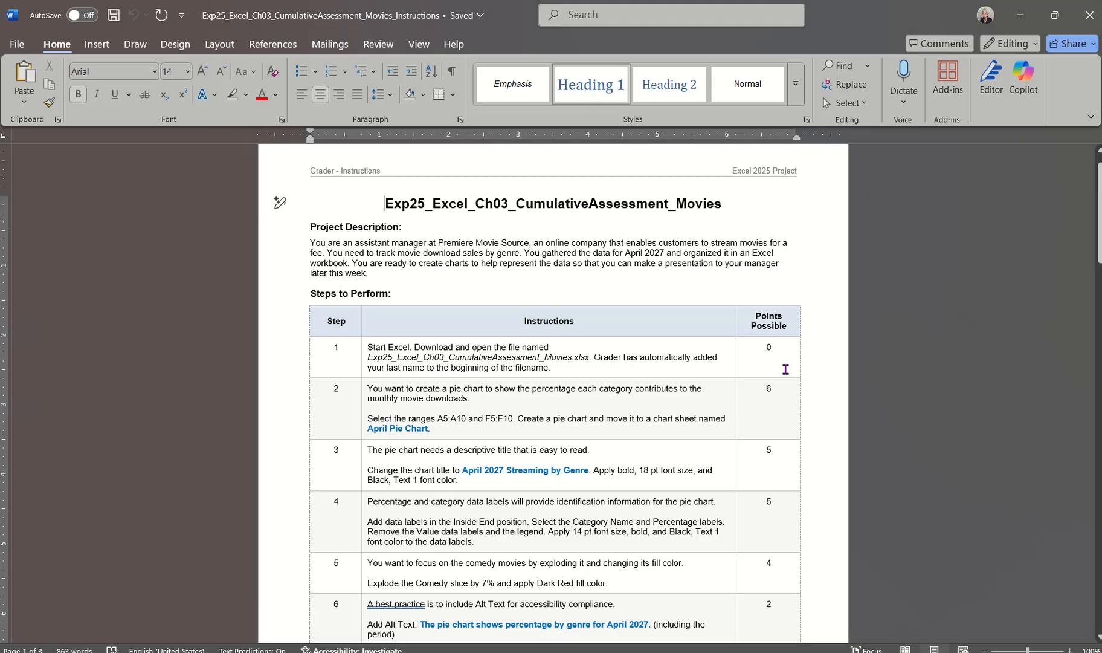
Look over the assignment instructions, switch to the Excel student workbook for the Ch03 Movies assessment and select cell A1
{"action": "scroll", "coordinate": [786, 369], "scroll_direction": "down", "scroll_amount": 20}
{"action": "scroll", "coordinate": [785, 369], "scroll_direction": "up", "scroll_amount": 3}
{"action": "scroll", "coordinate": [786, 369], "scroll_direction": "up", "scroll_amount": 20}
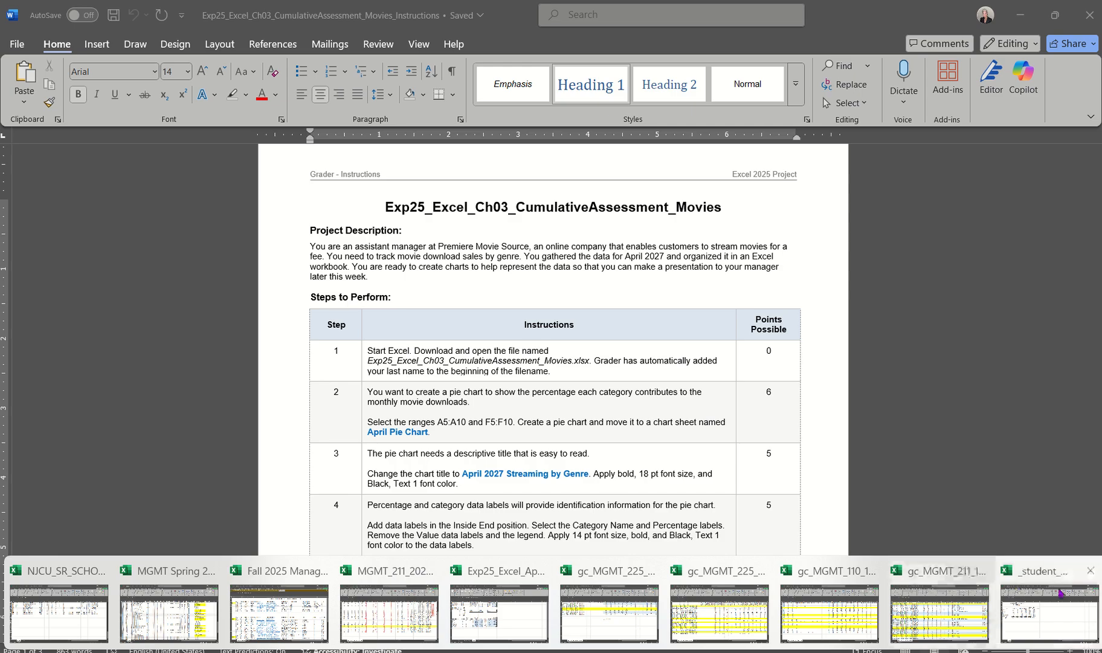
{"action": "left_click", "coordinate": [1050, 606]}
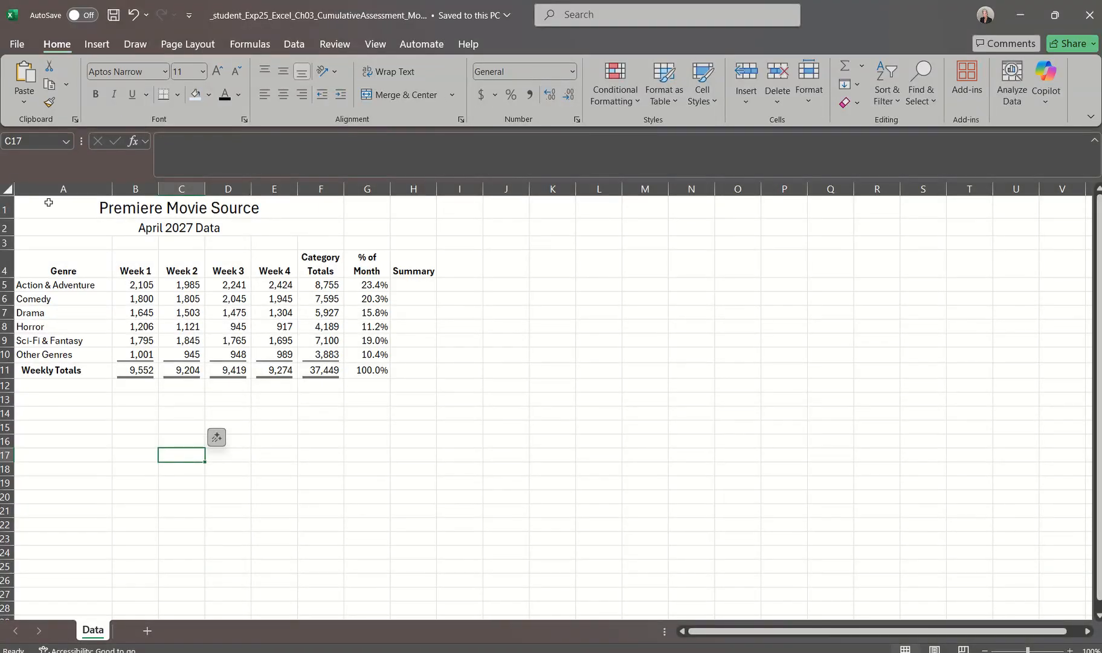
{"action": "left_click", "coordinate": [49, 202]}
Start saving a copy of the workbook and choose the BEA 2019 folder as its location
{"action": "left_click", "coordinate": [17, 44]}
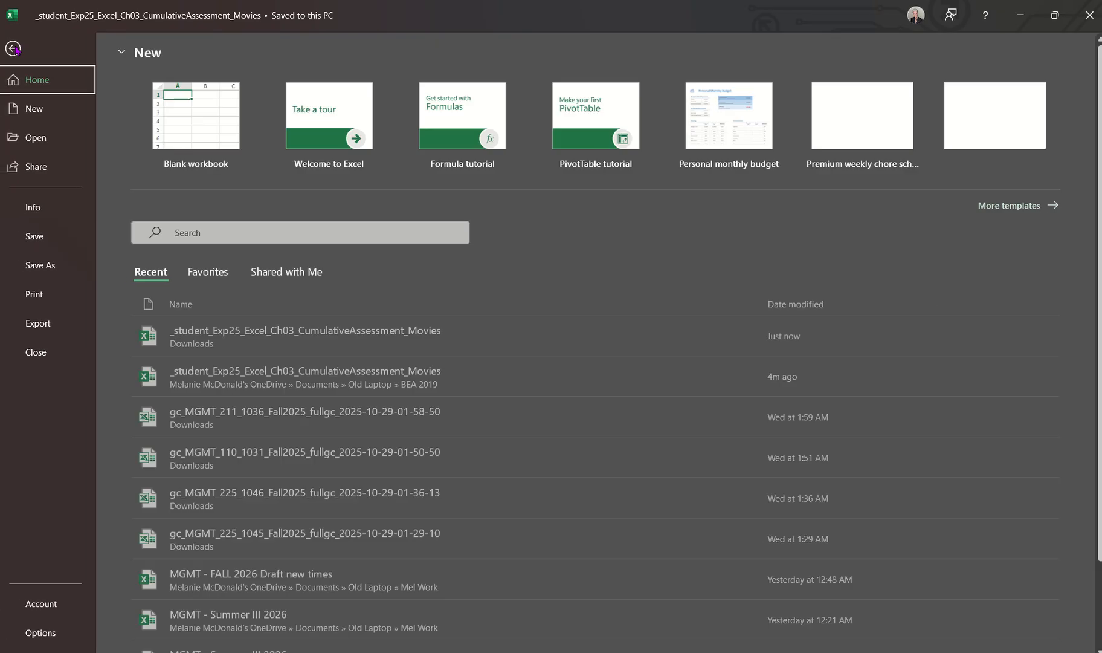
{"action": "left_click", "coordinate": [42, 266]}
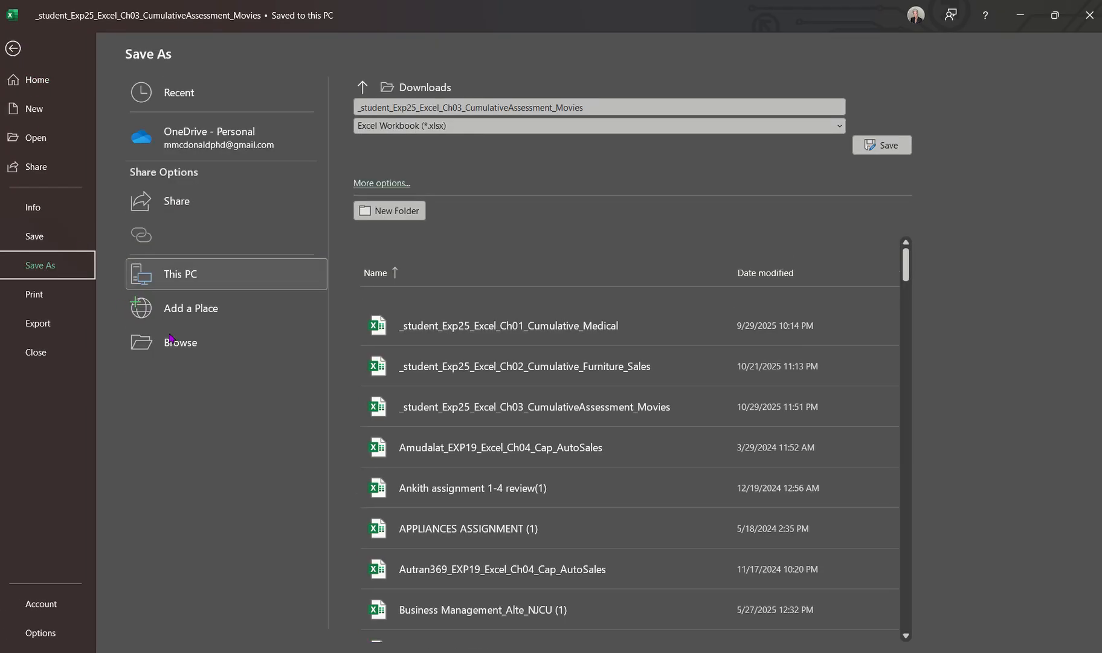
{"action": "left_click", "coordinate": [178, 343]}
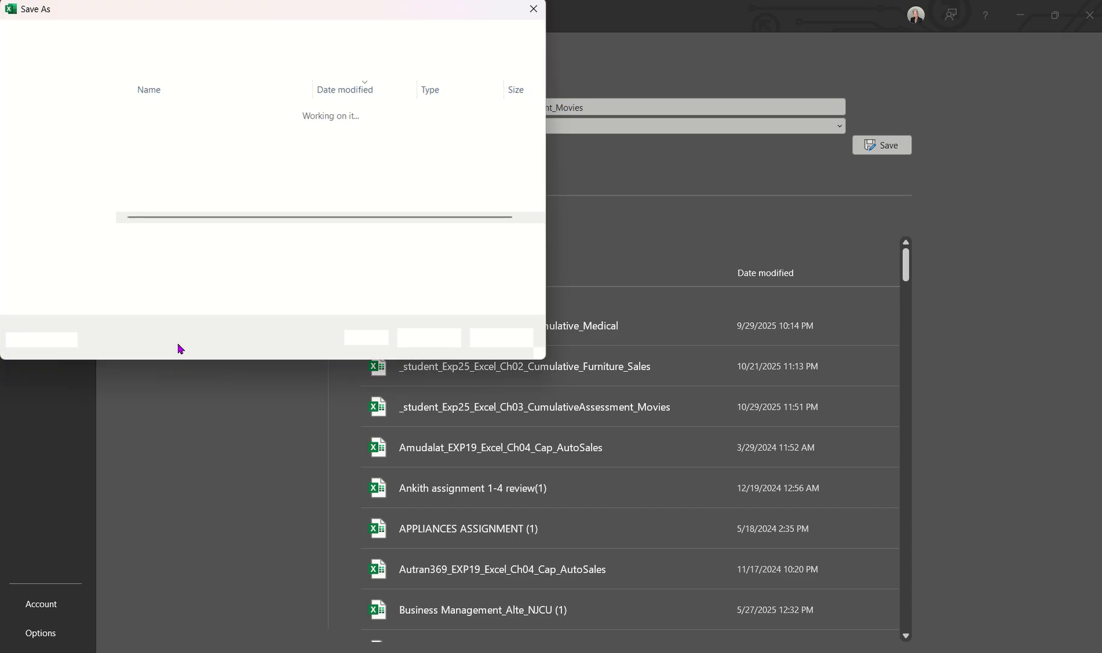
{"action": "scroll", "coordinate": [60, 115], "scroll_direction": "up", "scroll_amount": 2}
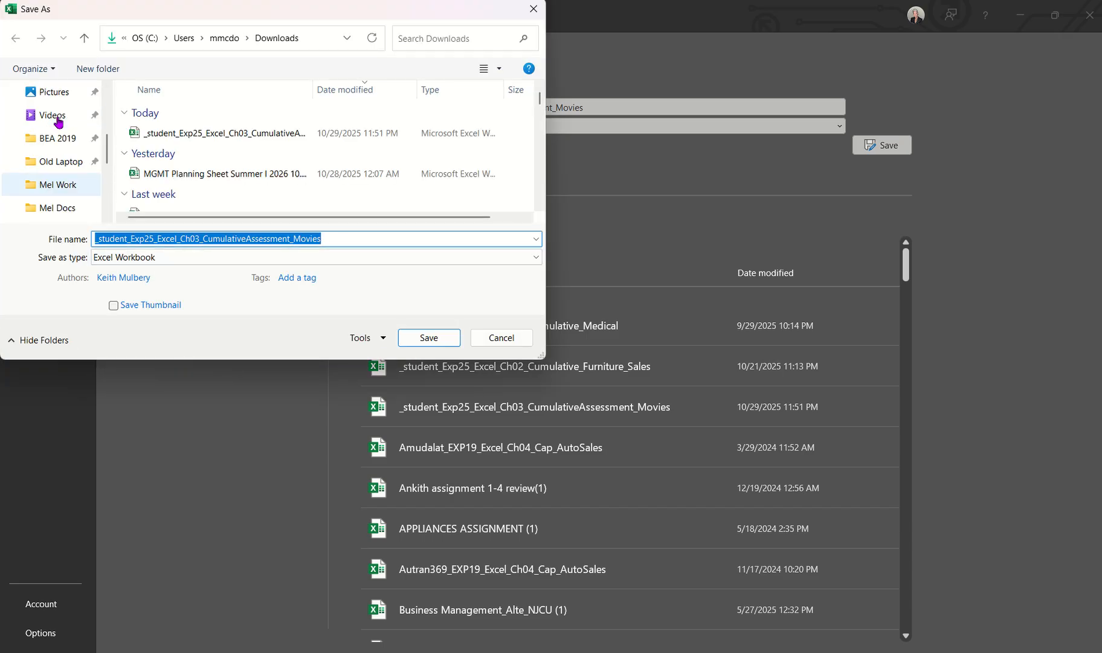
{"action": "left_click", "coordinate": [54, 138]}
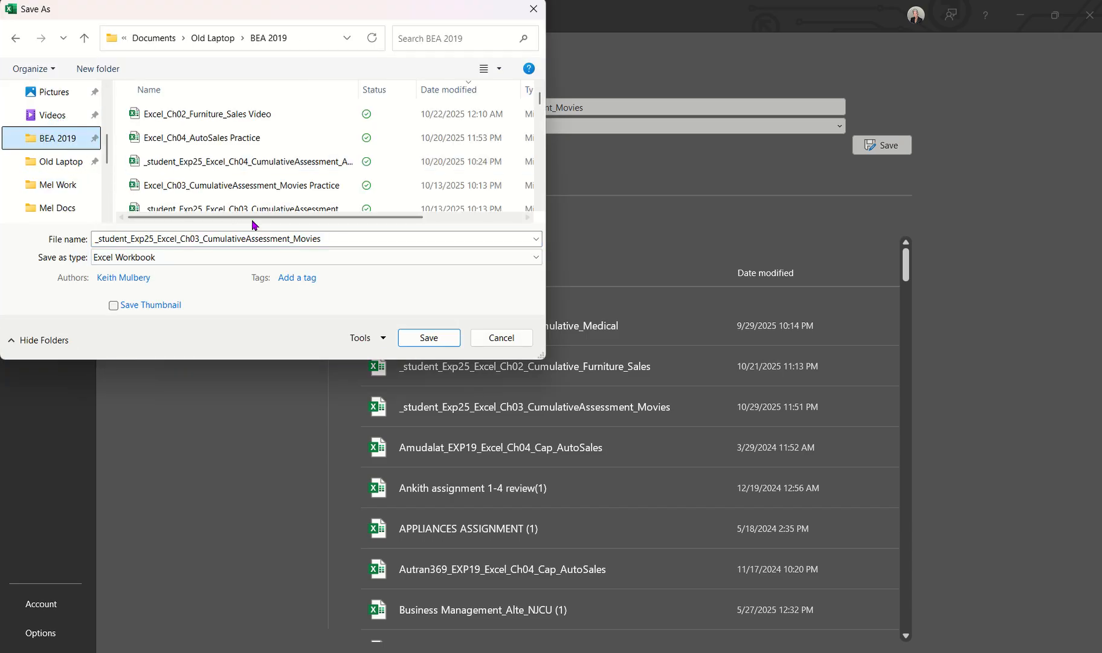
Change the copy's file name to "Excel_Ch03_CumulativeAssessment_Movies video" and save it as an Excel workbook
{"action": "double_click", "coordinate": [159, 238]}
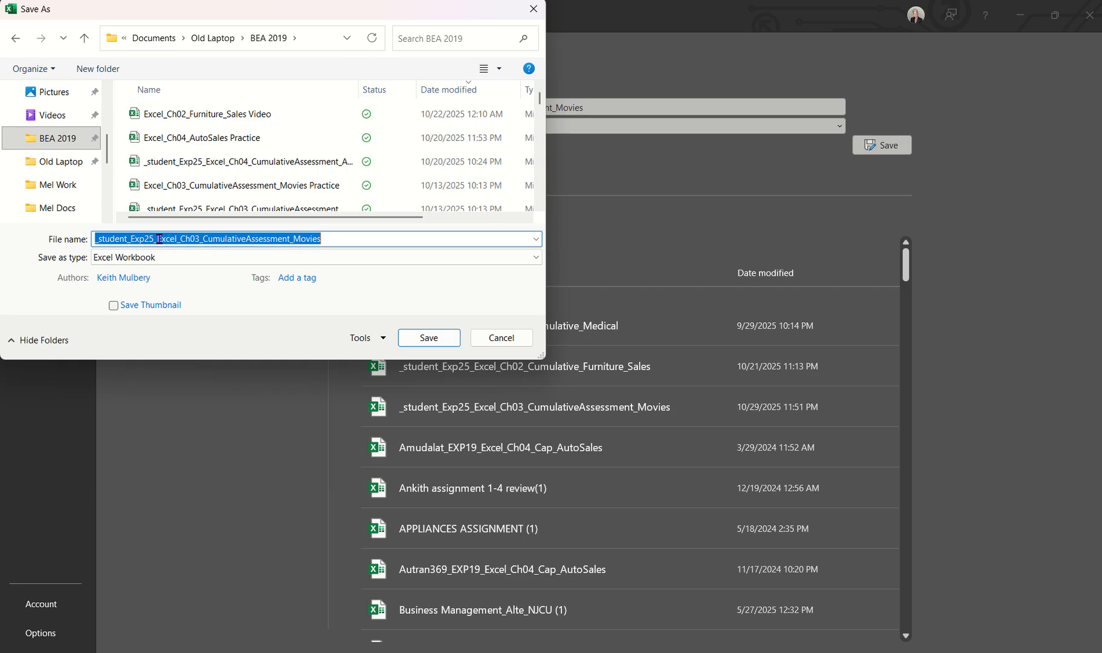
{"action": "left_click", "coordinate": [159, 239]}
{"action": "key", "text": "BackSpace"}
{"action": "key", "text": "BackSpace"}
{"action": "key", "text": "BackSpace"}
{"action": "key", "text": "BackSpace"}
{"action": "key", "text": "BackSpace"}
{"action": "key", "text": "BackSpace"}
{"action": "key", "text": "BackSpace"}
{"action": "key", "text": "BackSpace"}
{"action": "key", "text": "BackSpace"}
{"action": "key", "text": "BackSpace"}
{"action": "key", "text": "BackSpace"}
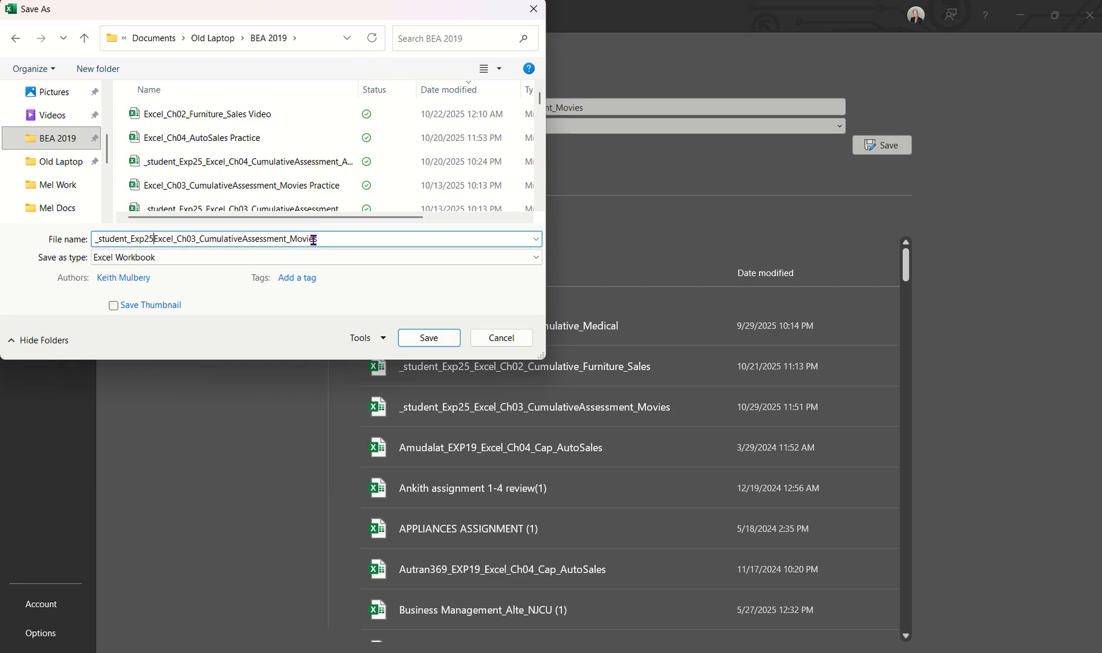
{"action": "key", "text": "BackSpace"}
{"action": "key", "text": "BackSpace"}
{"action": "key", "text": "BackSpace"}
{"action": "key", "text": "BackSpace"}
{"action": "key", "text": "Right"}
{"action": "key", "text": "Right"}
{"action": "key", "text": "Right"}
{"action": "key", "text": "Right"}
{"action": "key", "text": "Right"}
{"action": "key", "text": "Right"}
{"action": "key", "text": "Right"}
{"action": "key", "text": "Right"}
{"action": "key", "text": "Right"}
{"action": "key", "text": "Right"}
{"action": "key", "text": "Right"}
{"action": "key", "text": "Right"}
{"action": "key", "text": "Right"}
{"action": "key", "text": "Right"}
{"action": "key", "text": "Right"}
{"action": "key", "text": "Right"}
{"action": "key", "text": "Right"}
{"action": "key", "text": "Right"}
{"action": "key", "text": "Right"}
{"action": "key", "text": "Right"}
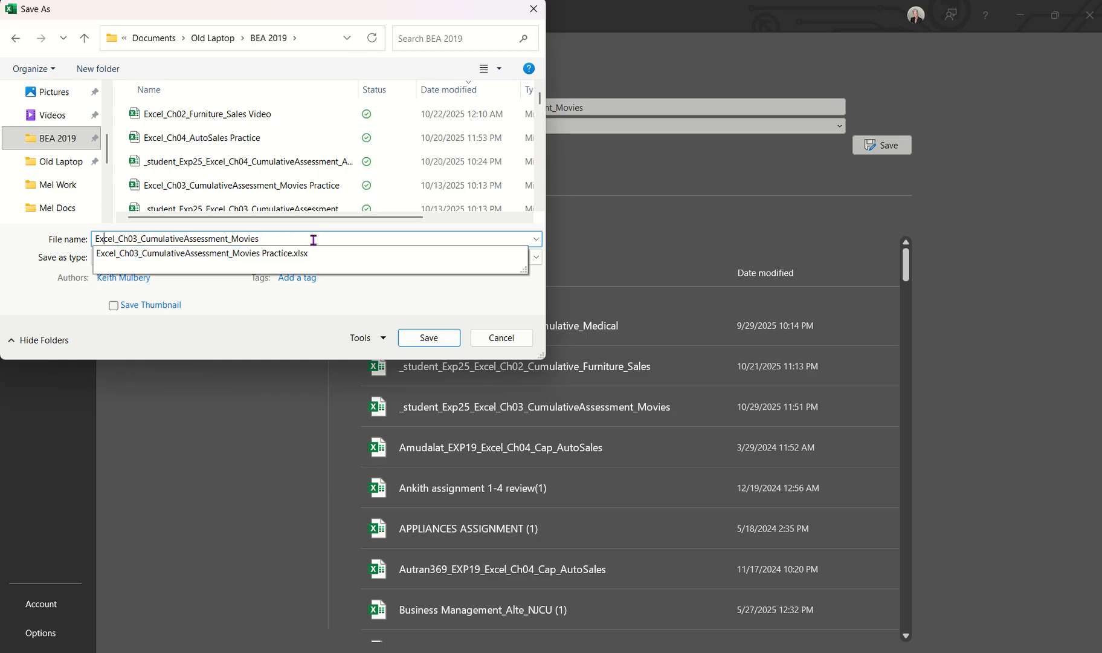
{"action": "type", "text": "video"}
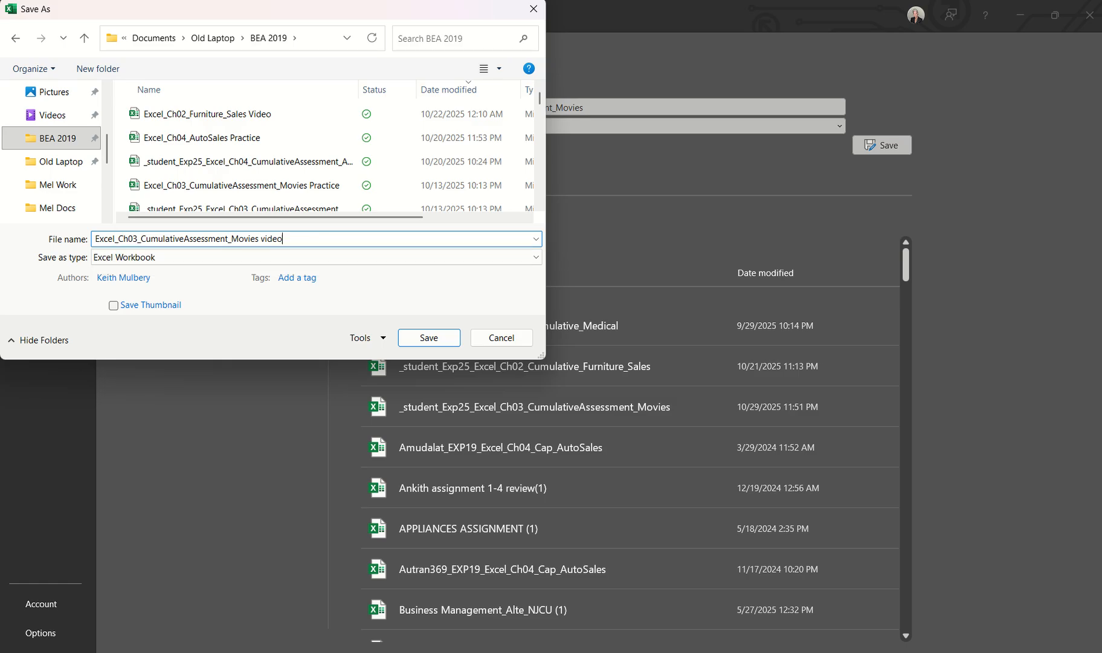
{"action": "left_click", "coordinate": [440, 342]}
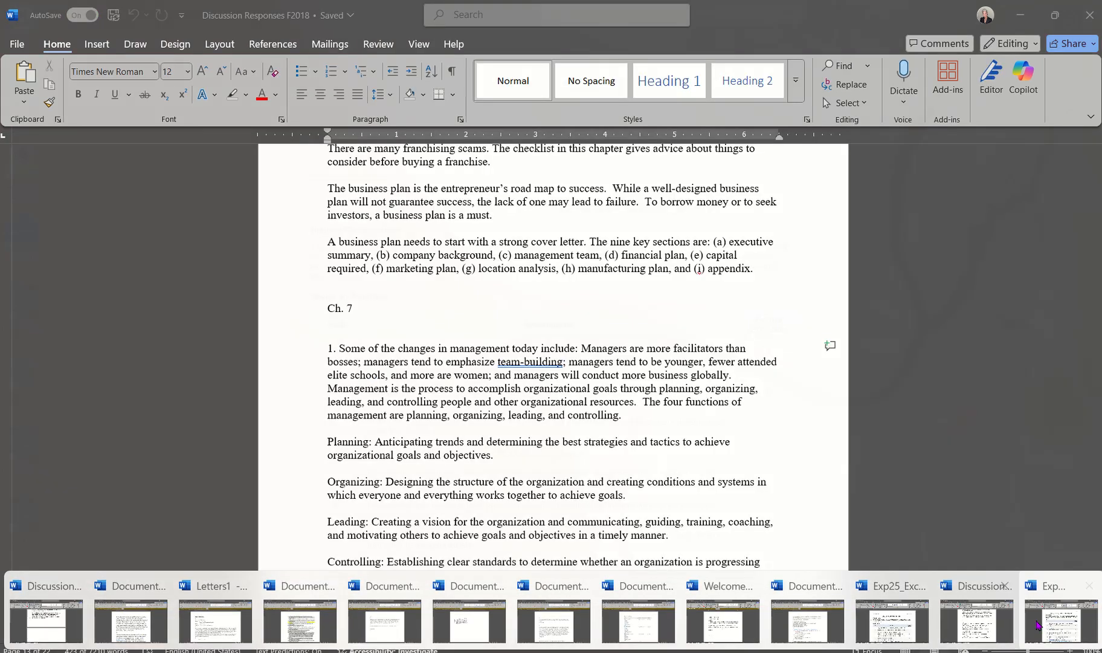
Read the pie chart instructions in the Word document and return to the Excel workbook
{"action": "left_click", "coordinate": [1037, 620]}
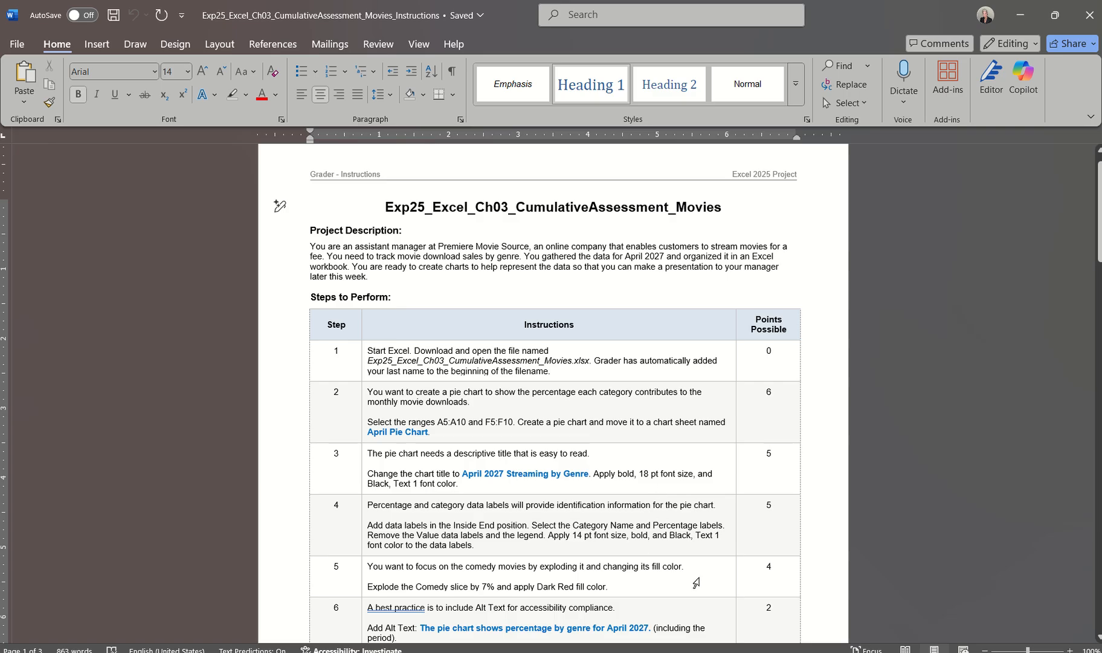
{"action": "left_click", "coordinate": [786, 652]}
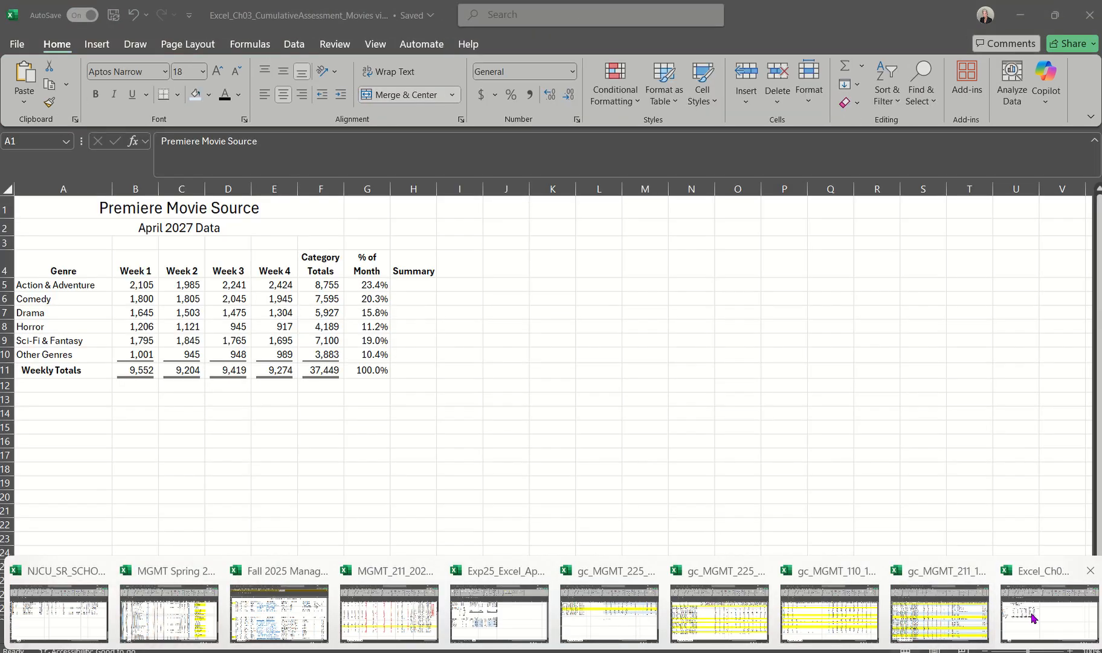
{"action": "left_click", "coordinate": [1031, 613]}
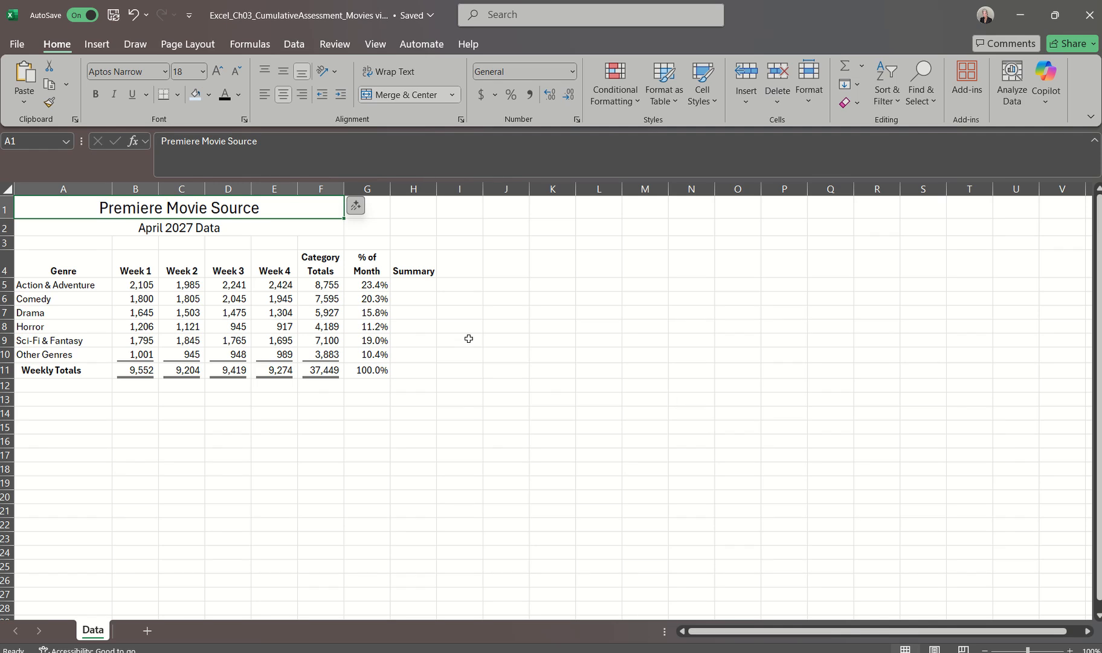
Insert a 2-D pie chart from the genre names in A5:A10 and the category totals in F5:F10
{"action": "left_click", "coordinate": [59, 284]}
{"action": "left_click_drag", "start_coordinate": [59, 284], "coordinate": [62, 355]}
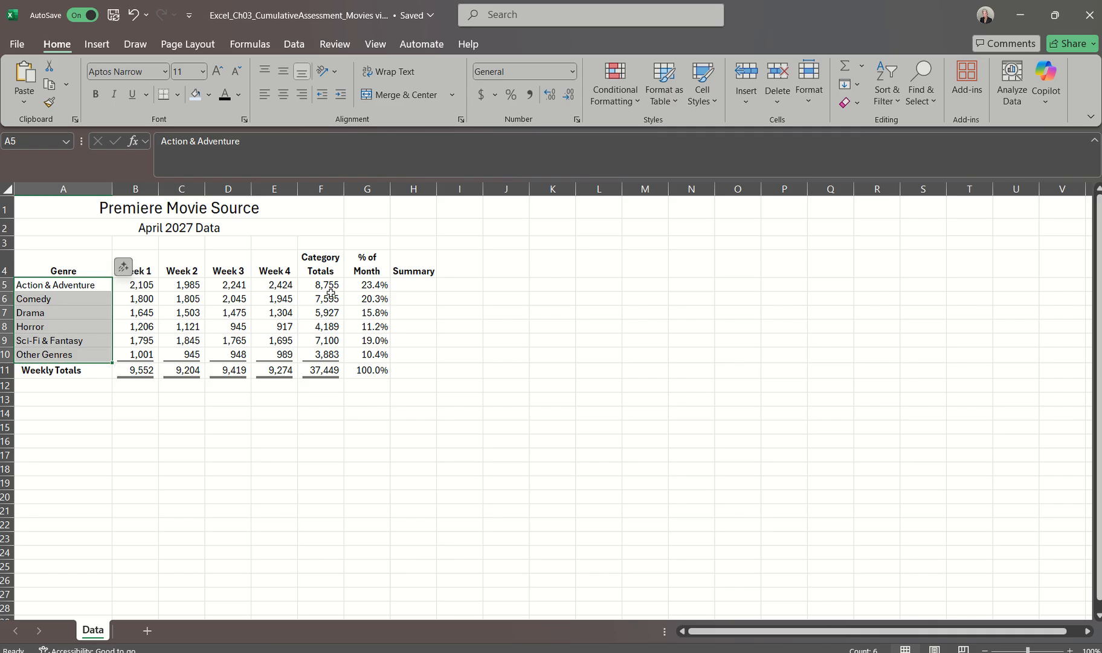
{"action": "left_click_drag", "start_coordinate": [328, 285], "coordinate": [322, 355]}
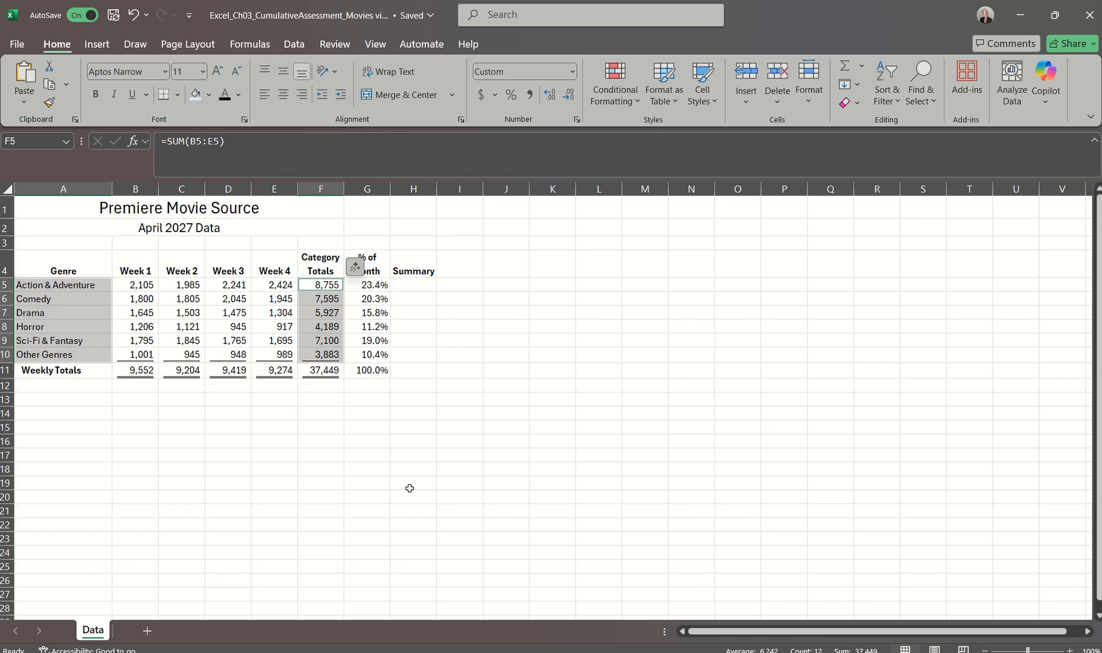
{"action": "left_click", "coordinate": [97, 46]}
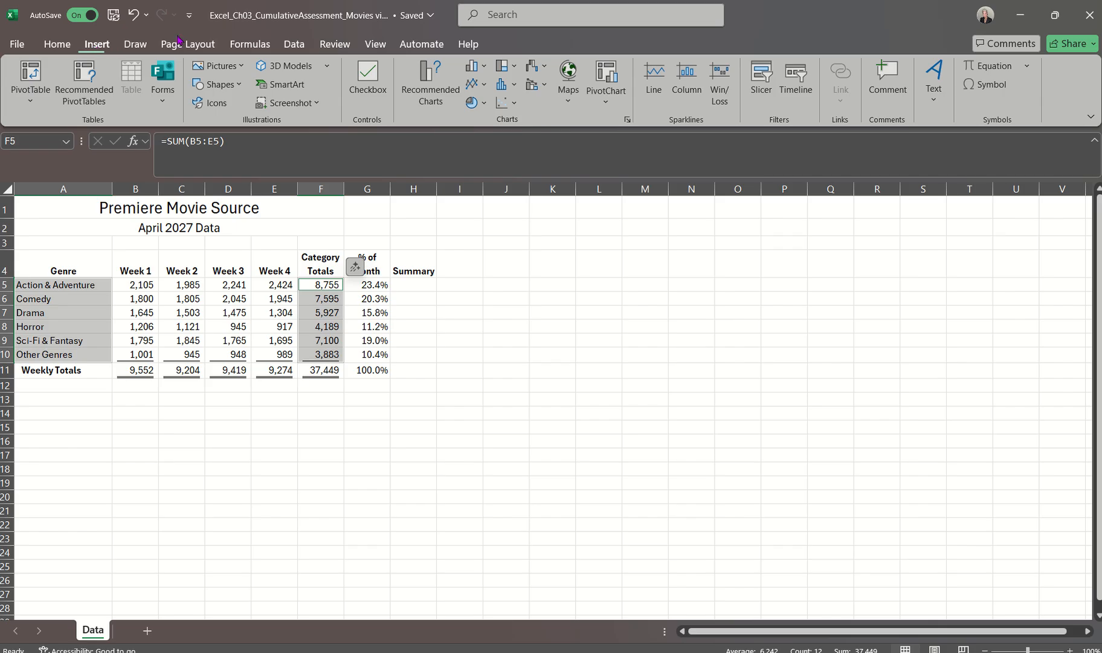
{"action": "left_click", "coordinate": [484, 103]}
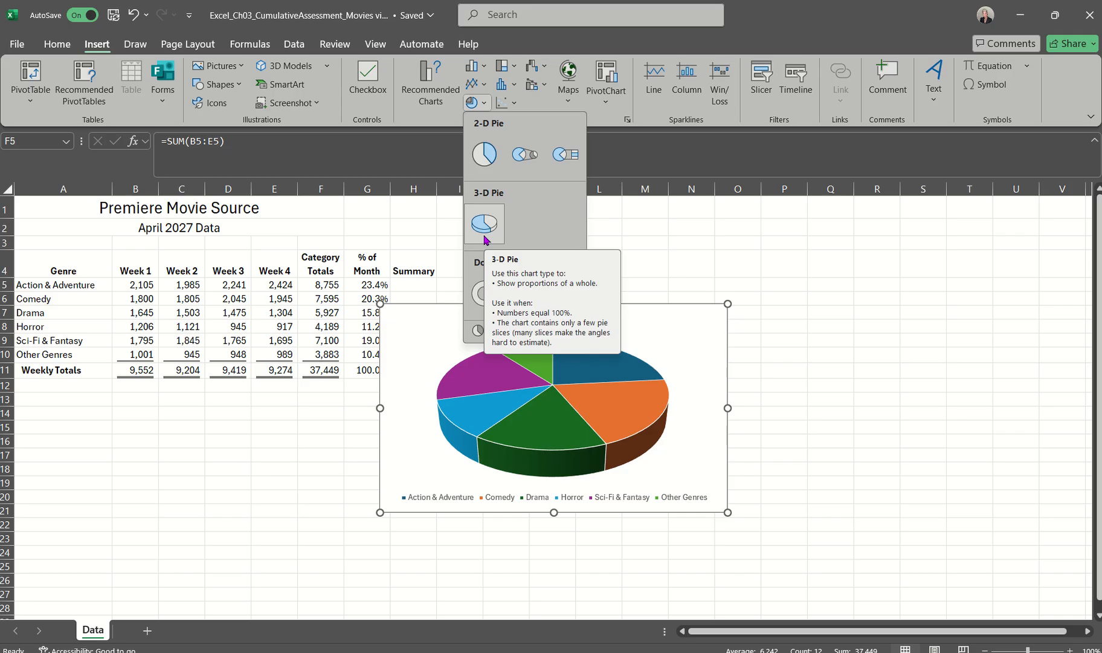
{"action": "left_click", "coordinate": [486, 154]}
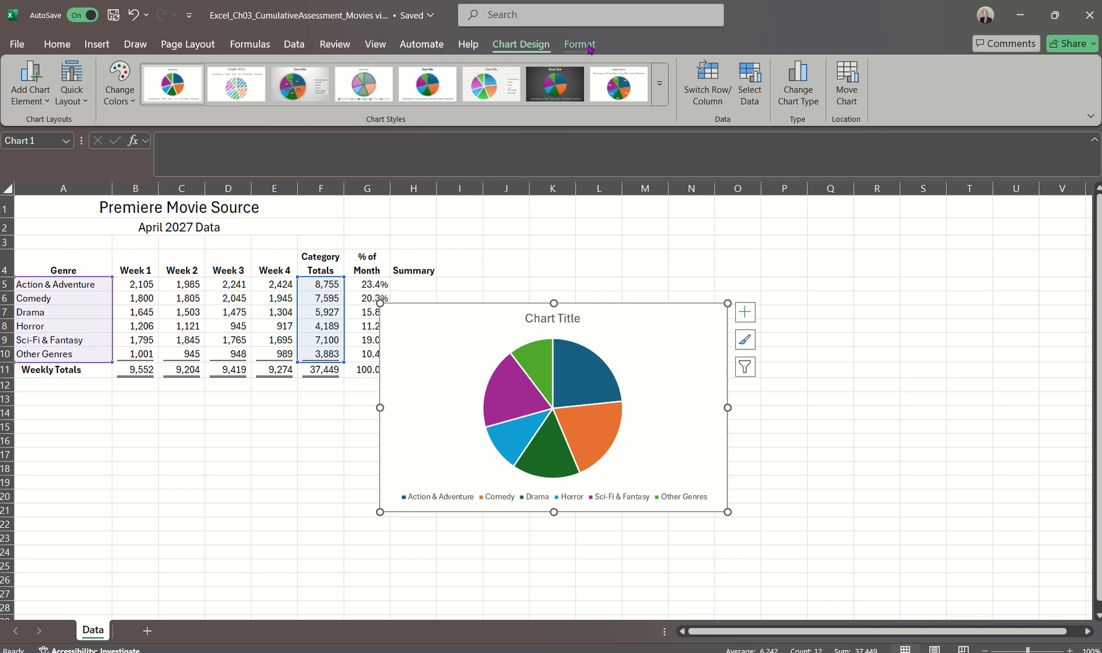
{"action": "left_click", "coordinate": [560, 272]}
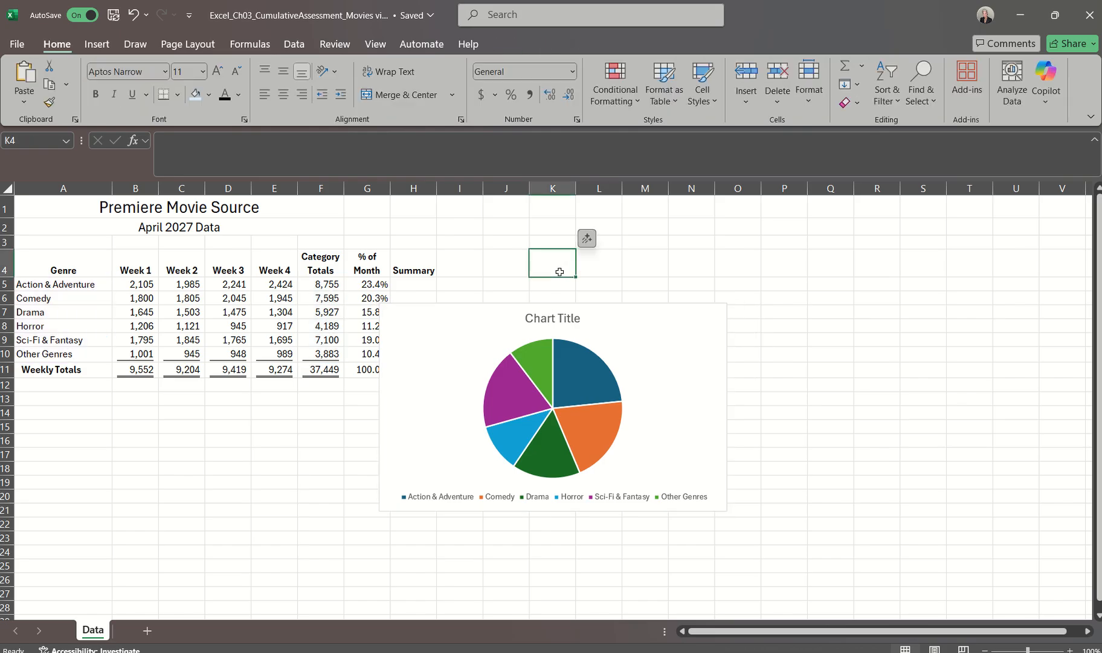
{"action": "left_click", "coordinate": [651, 352]}
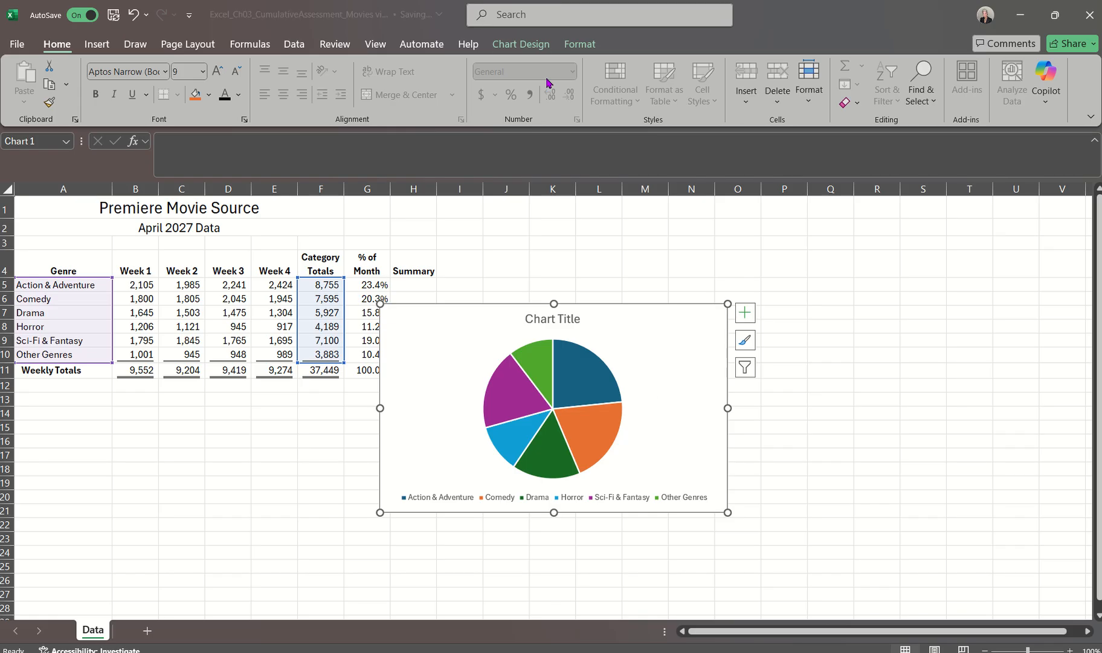
{"action": "left_click", "coordinate": [580, 45]}
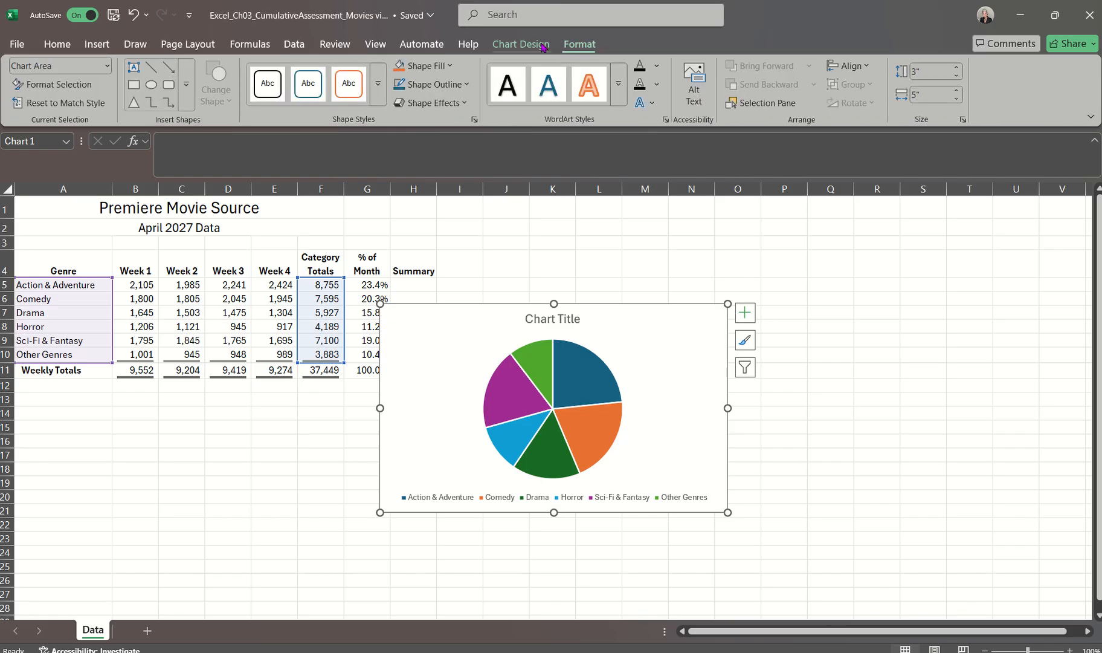
{"action": "left_click", "coordinate": [528, 44]}
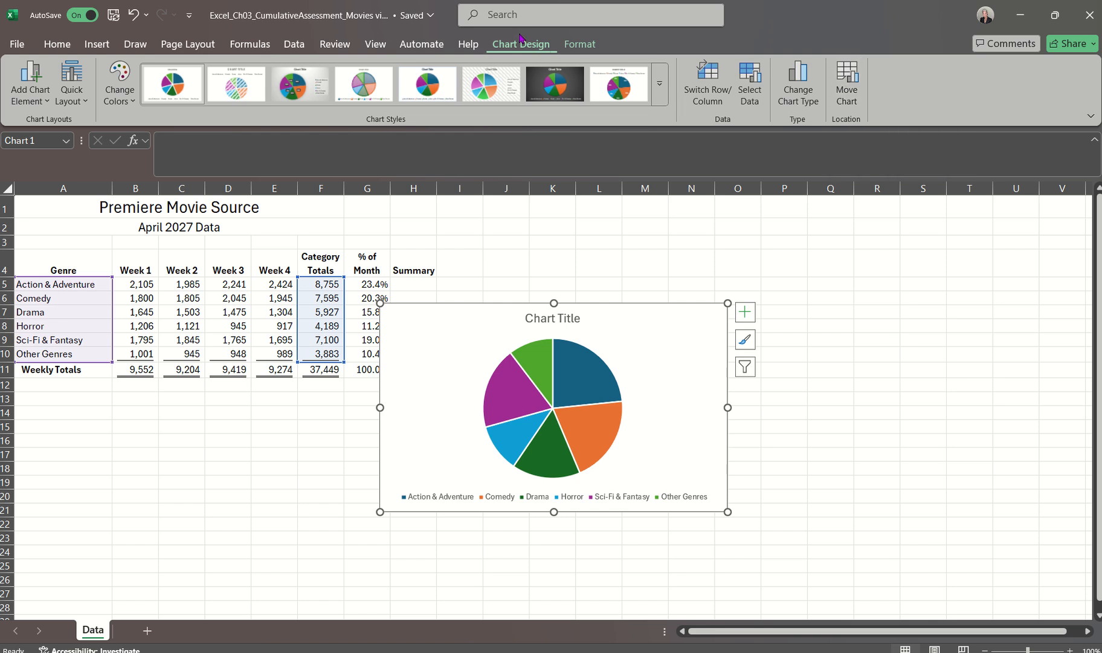
Move the pie chart to a new chart sheet named "April Pie Chart" and check it against the Data sheet
{"action": "left_click", "coordinate": [841, 90]}
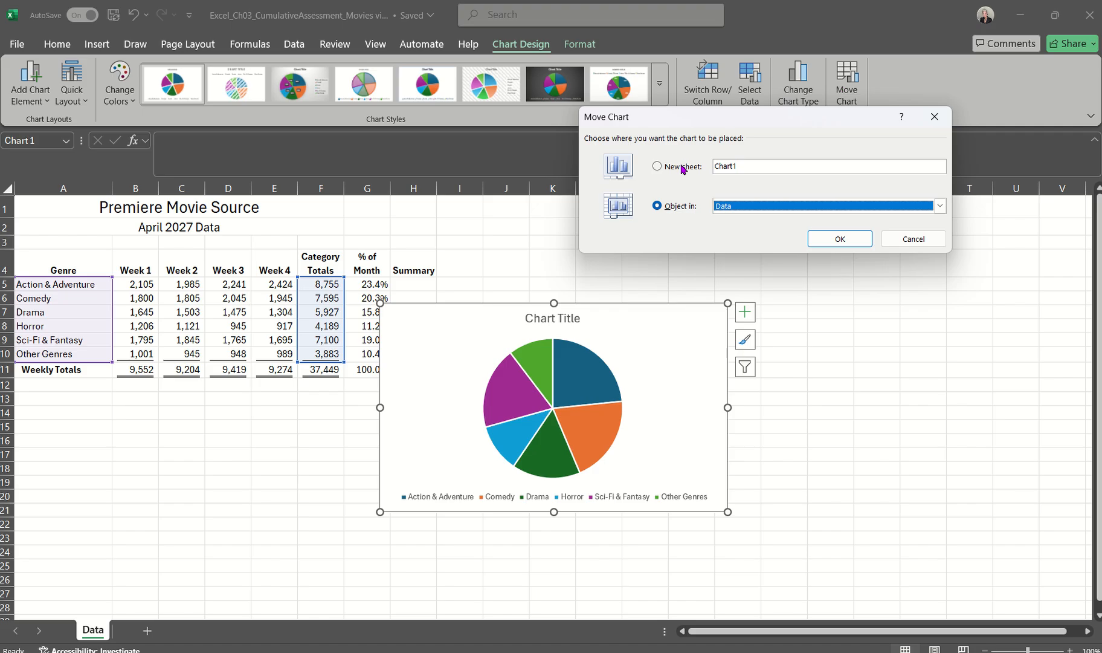
{"action": "left_click", "coordinate": [658, 168]}
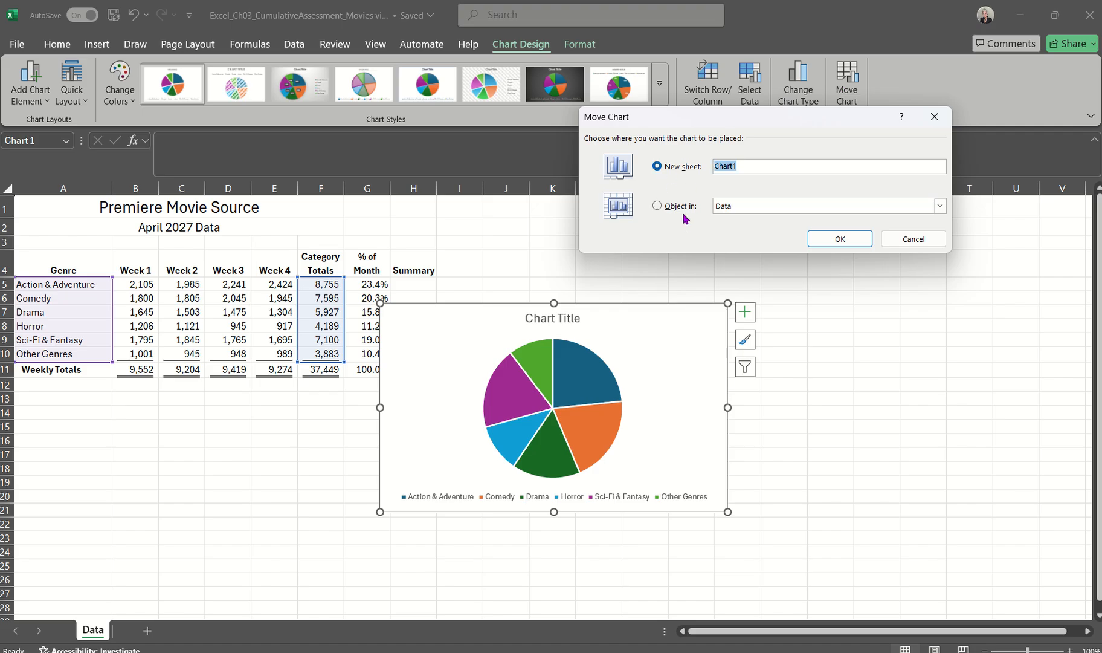
{"action": "left_click", "coordinate": [836, 208]}
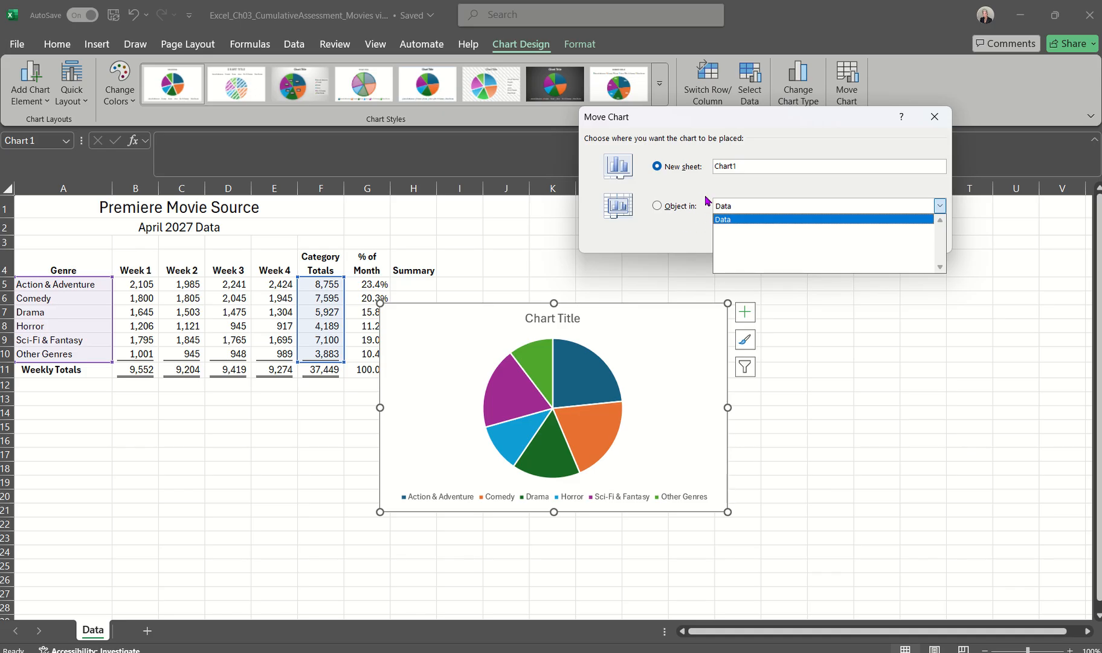
{"action": "left_click", "coordinate": [657, 166]}
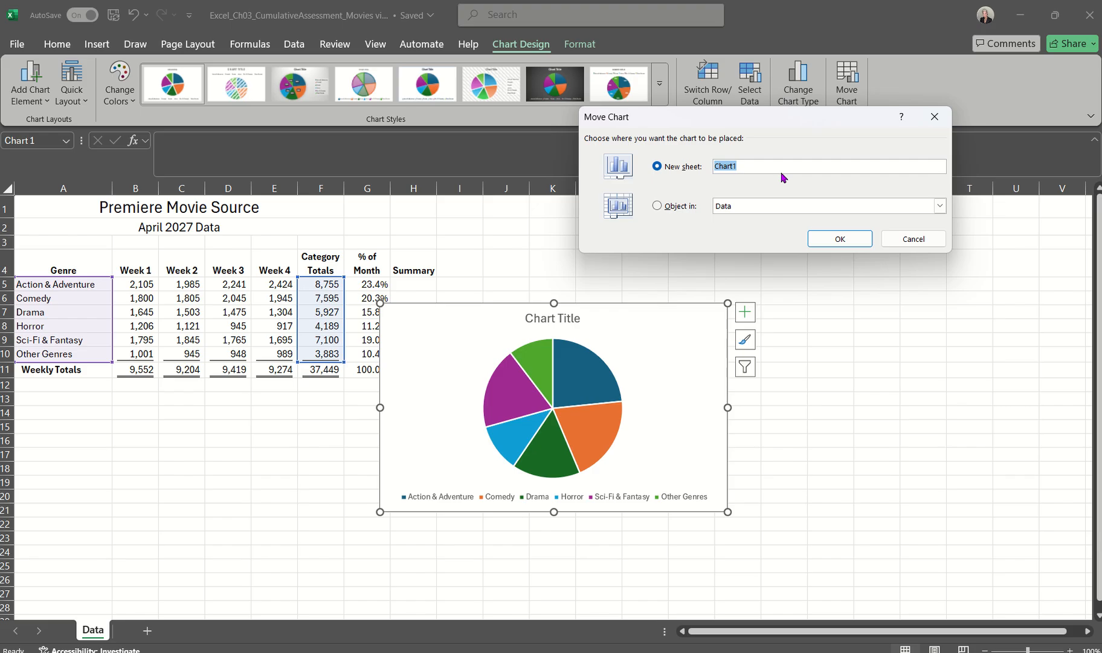
{"action": "type", "text": "April Pie Chart"}
{"action": "left_click", "coordinate": [842, 242]}
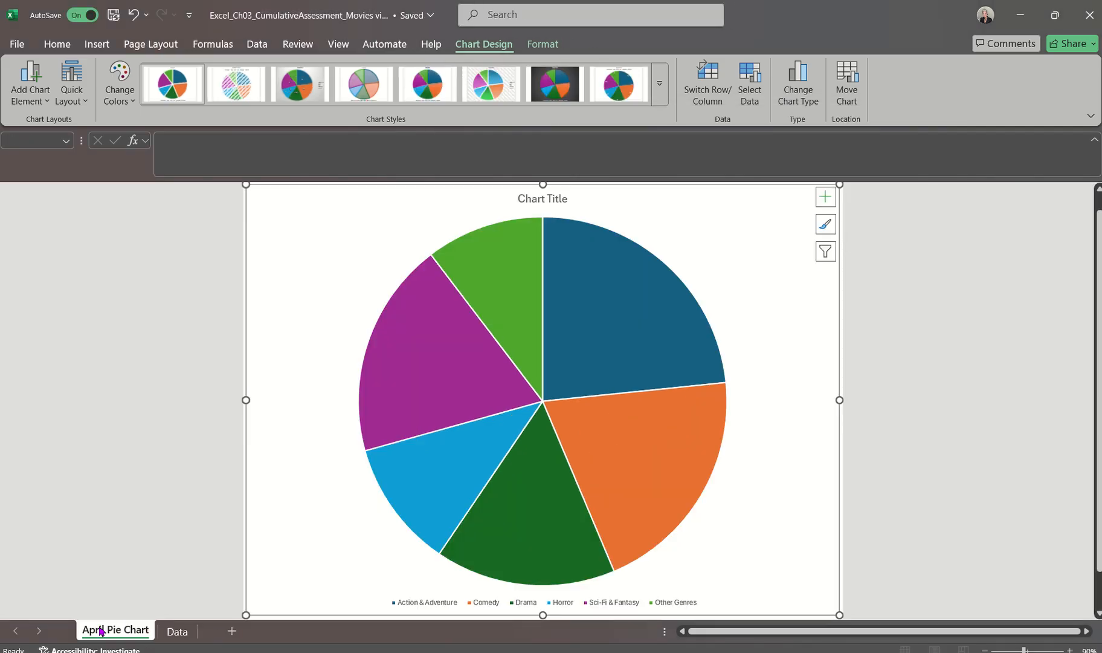
{"action": "left_click", "coordinate": [177, 631]}
{"action": "left_click", "coordinate": [133, 632]}
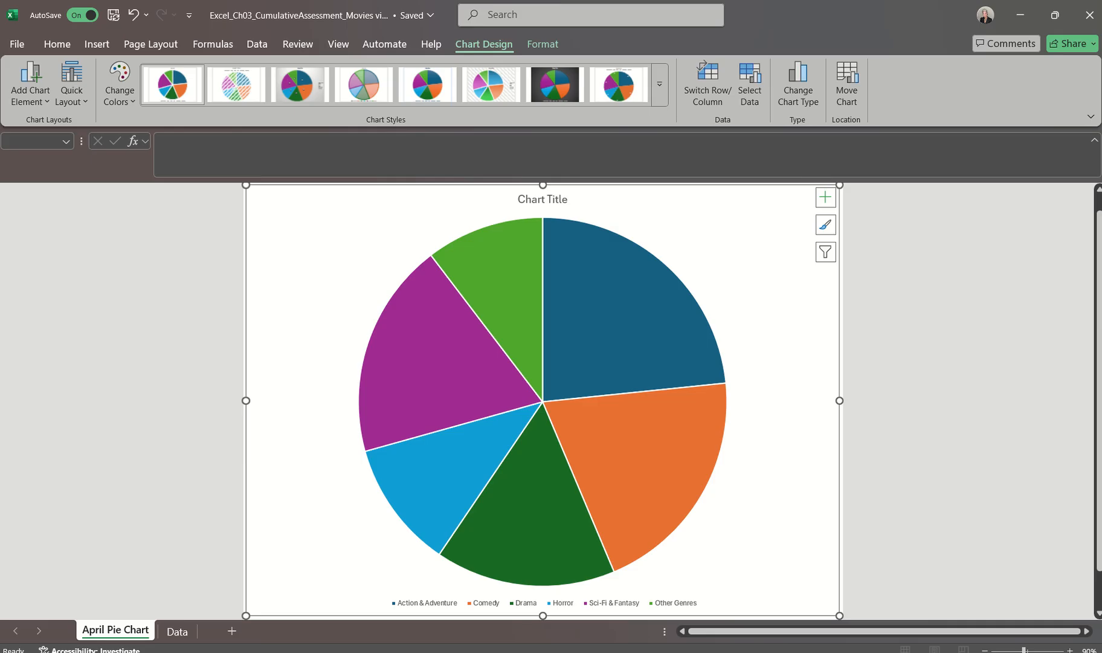
Read the chart title instructions in the Word document and return to the chart sheet in Excel
{"action": "left_click", "coordinate": [553, 652]}
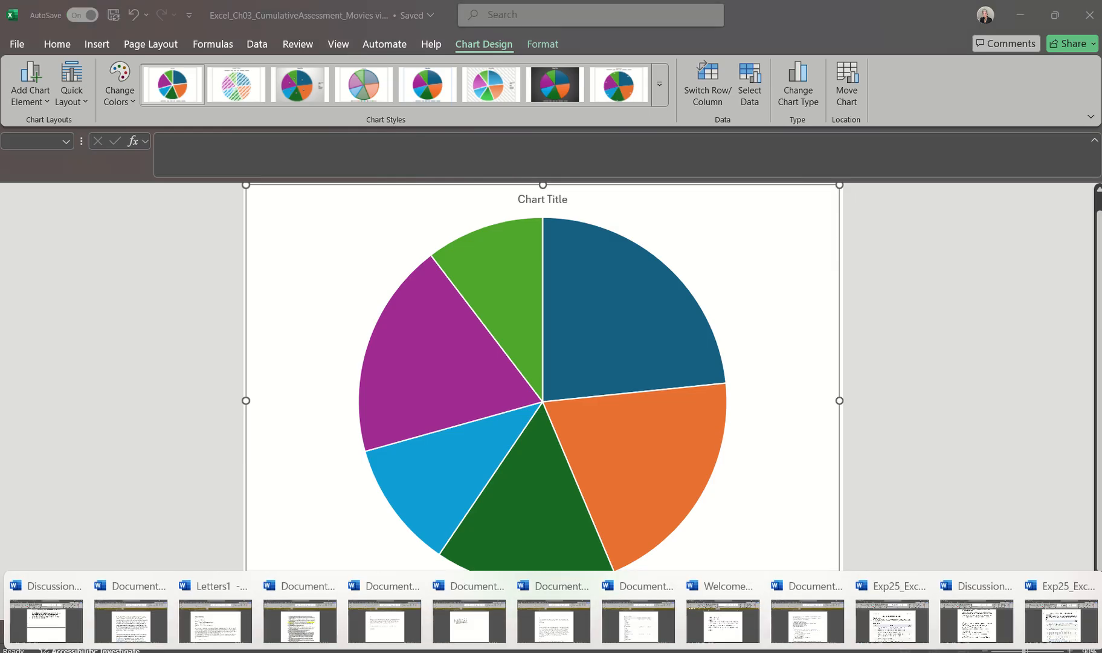
{"action": "left_click", "coordinate": [1059, 633]}
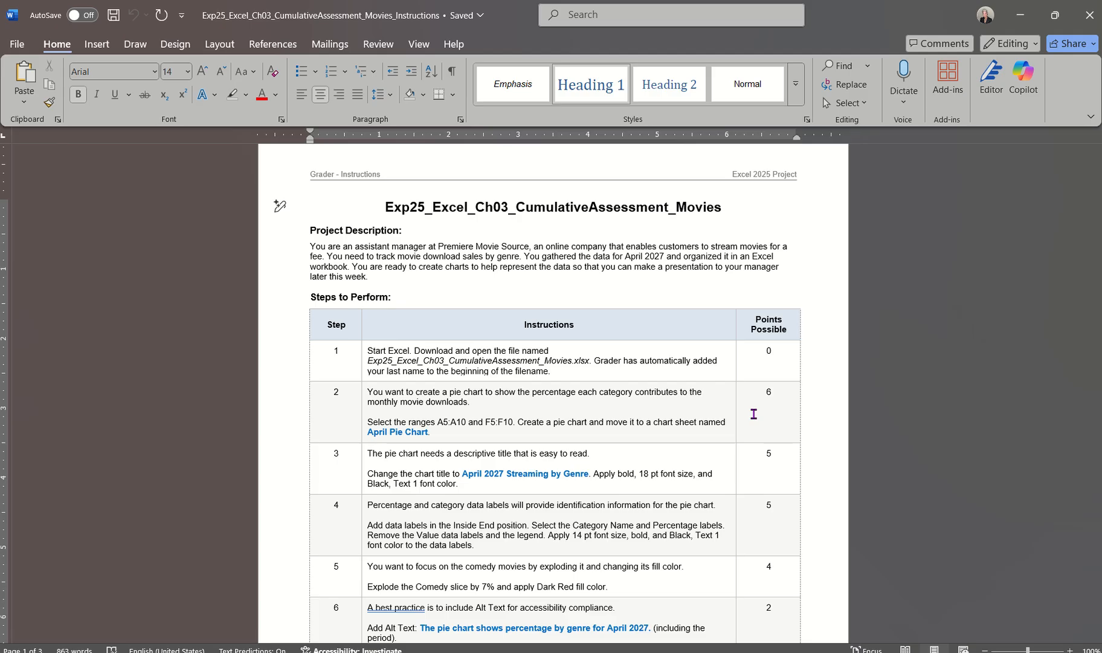
{"action": "mouse_move", "coordinate": [802, 652]}
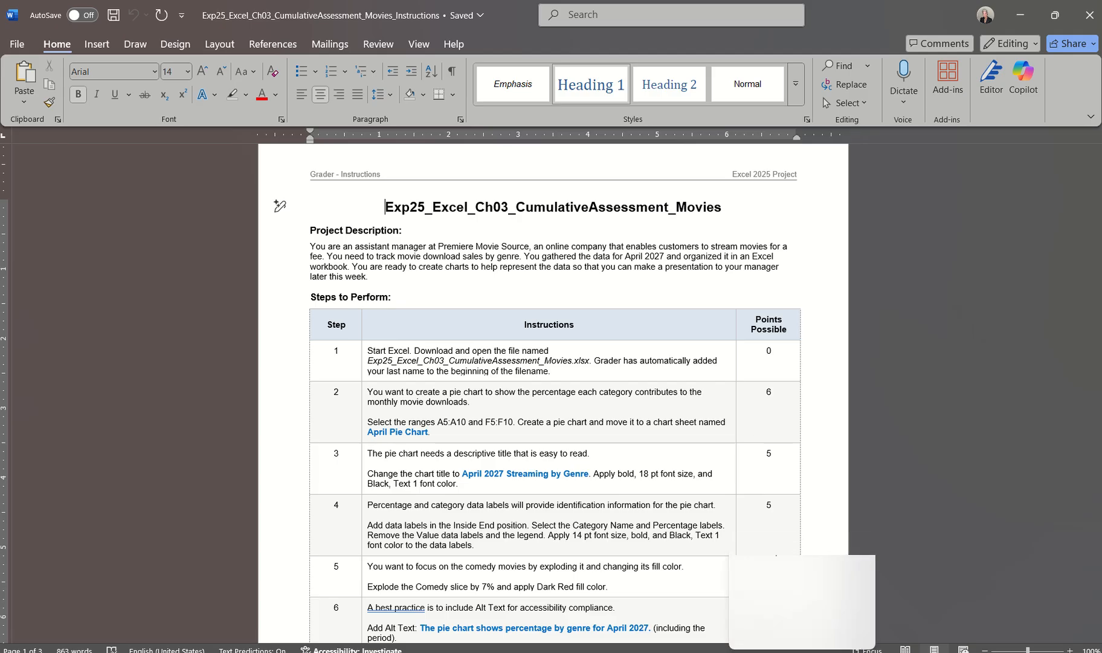
{"action": "left_click", "coordinate": [1067, 619]}
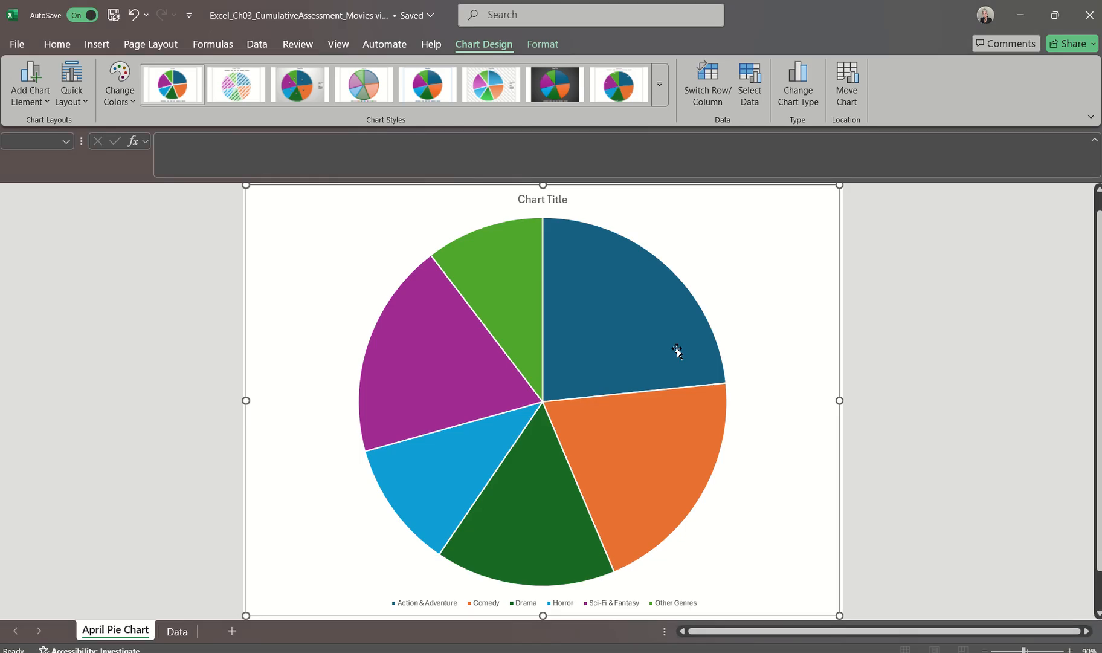
Change the pie chart's title to "April 2027 Streaming by Genre"
{"action": "left_click", "coordinate": [534, 202]}
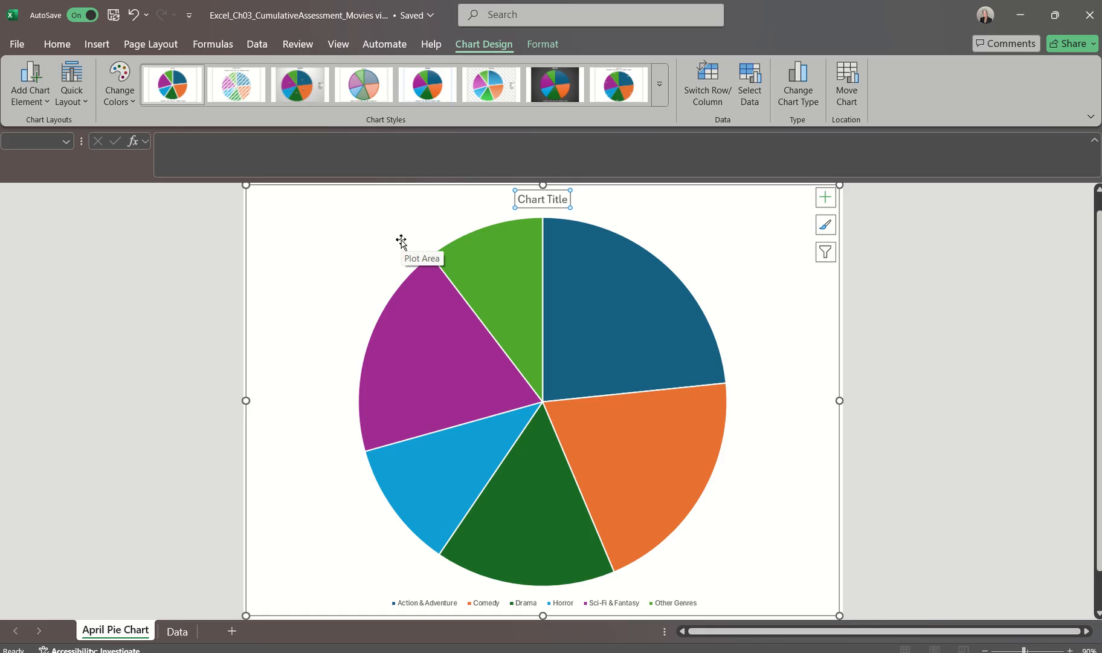
{"action": "type", "text": "April"}
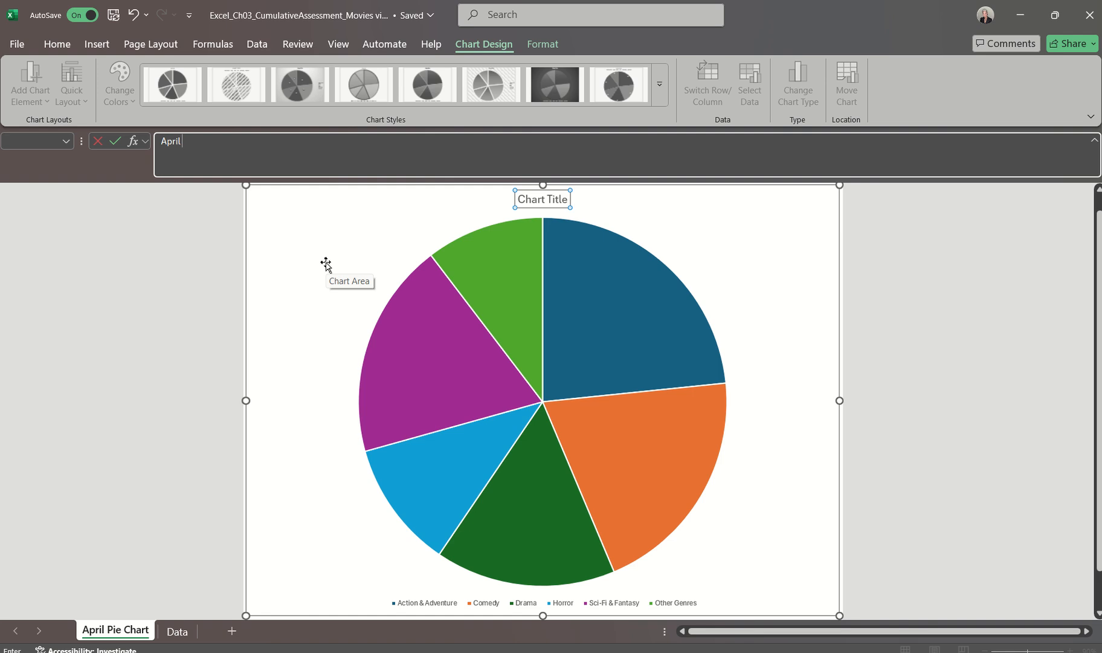
{"action": "type", "text": "2027 Streaming by Genre"}
{"action": "key", "text": "Return"}
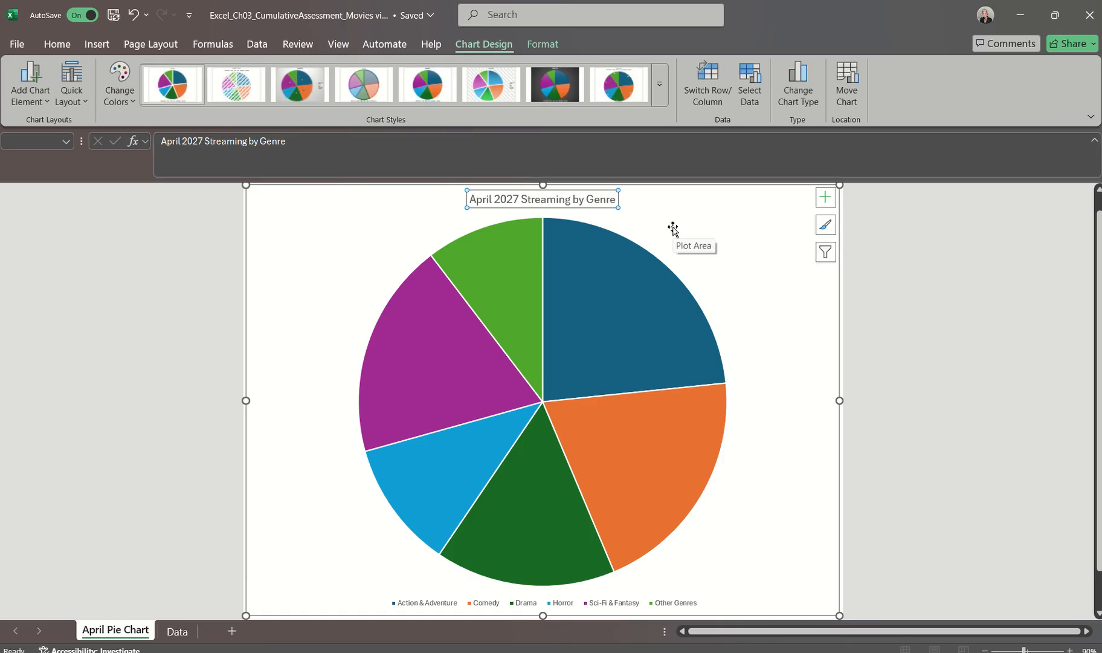
{"action": "left_click", "coordinate": [606, 199]}
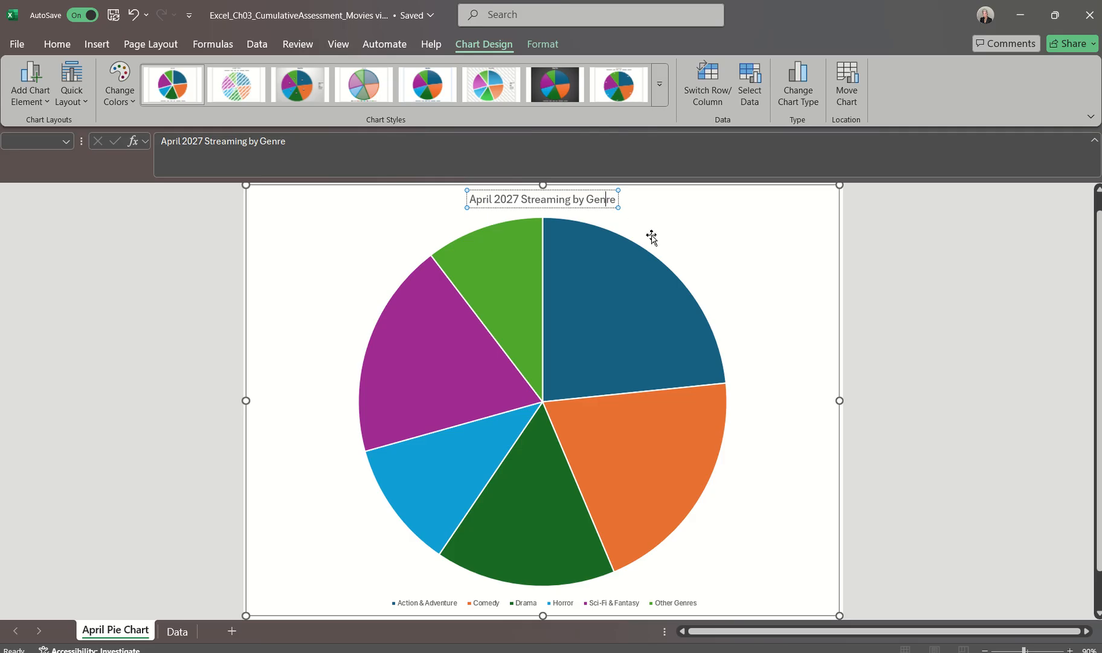
{"action": "key", "text": "Left"}
{"action": "key", "text": "Left"}
{"action": "key", "text": "Left"}
{"action": "key", "text": "Left"}
{"action": "key", "text": "Left"}
{"action": "key", "text": "Left"}
{"action": "key", "text": "Left"}
{"action": "key", "text": "Left"}
{"action": "key", "text": "Left"}
{"action": "key", "text": "Left"}
{"action": "left_click", "coordinate": [535, 199]}
{"action": "left_click", "coordinate": [284, 142]}
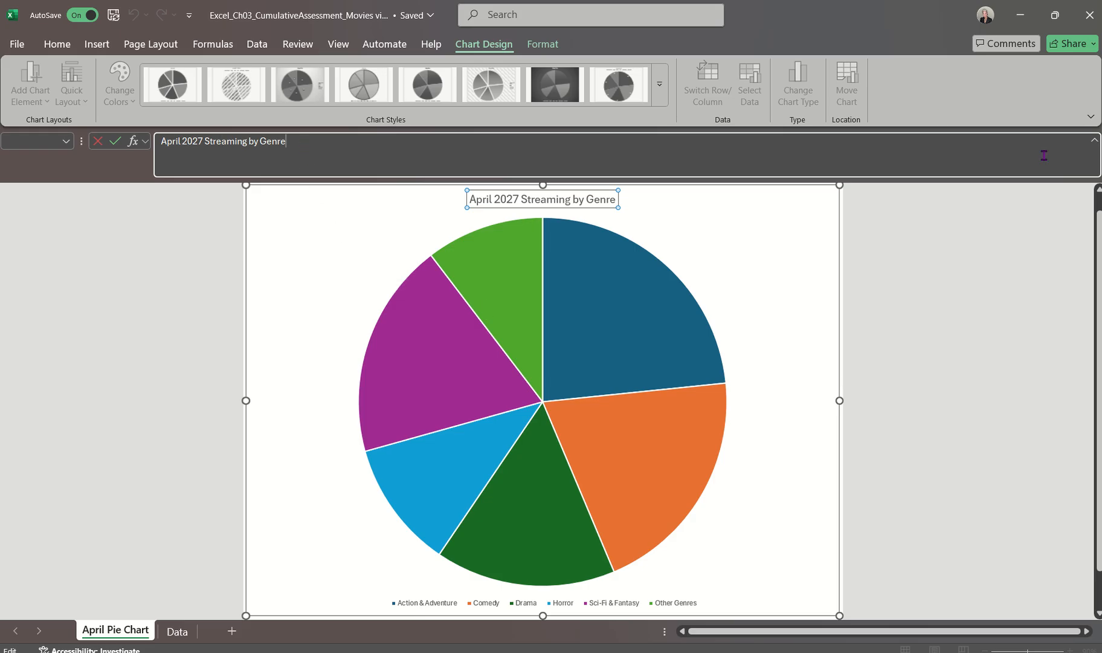
Collapse the expanded formula bar, save the workbook and leave title editing
{"action": "left_click", "coordinate": [1095, 140]}
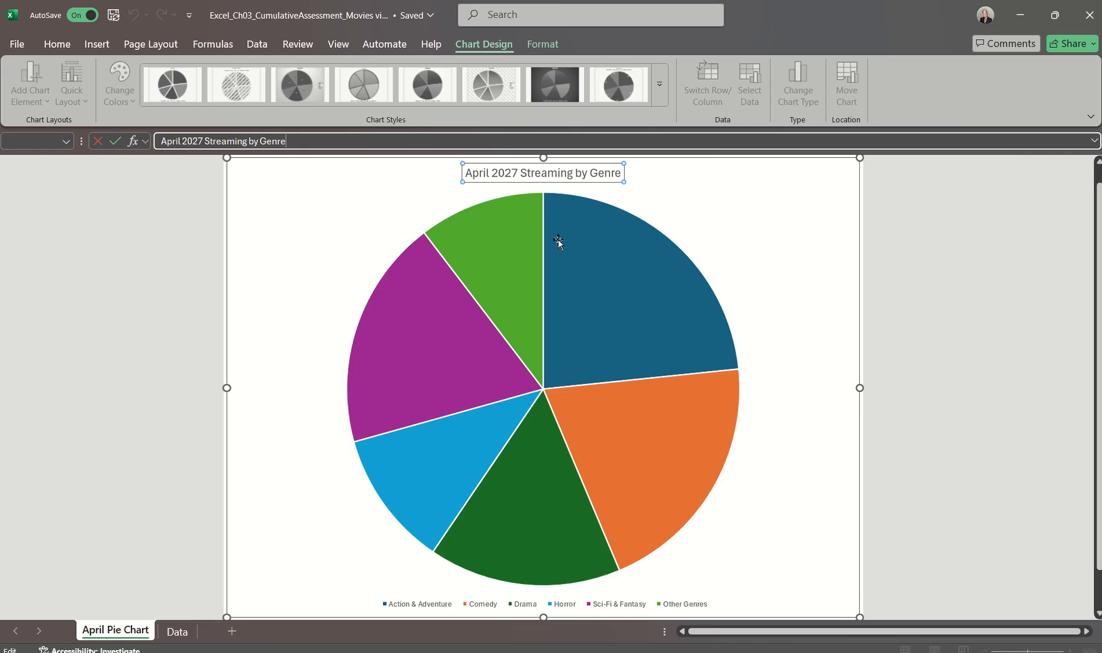
{"action": "left_click", "coordinate": [114, 15]}
{"action": "left_click", "coordinate": [482, 275]}
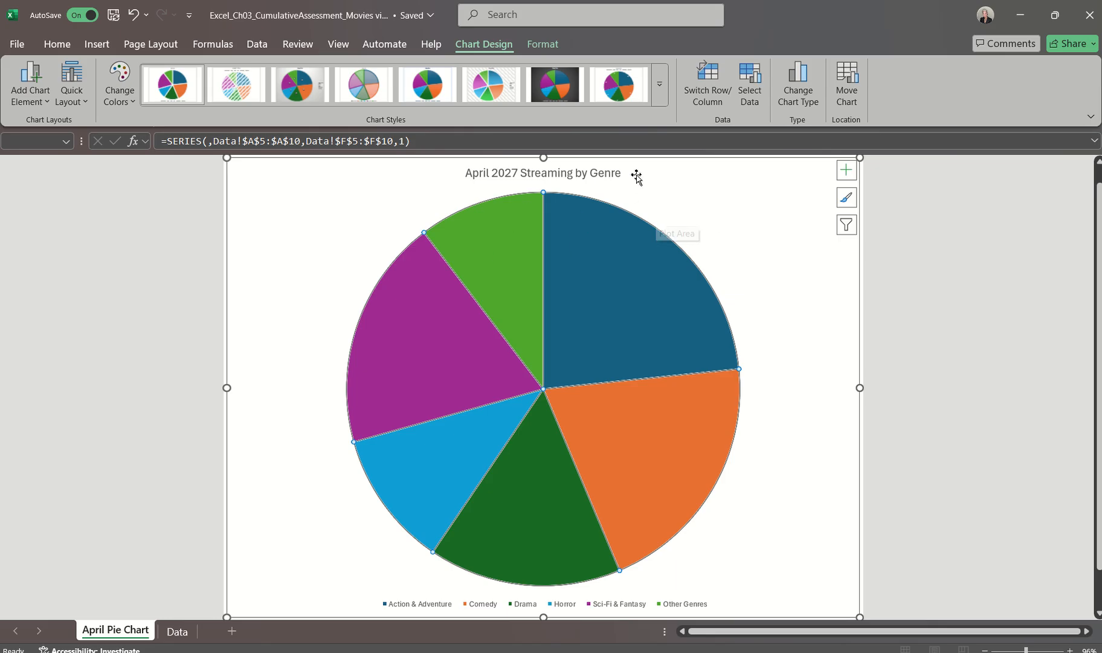
Format the pie chart title as bold, 18 pt, with the Black, Text 1 font color
{"action": "left_click", "coordinate": [609, 175]}
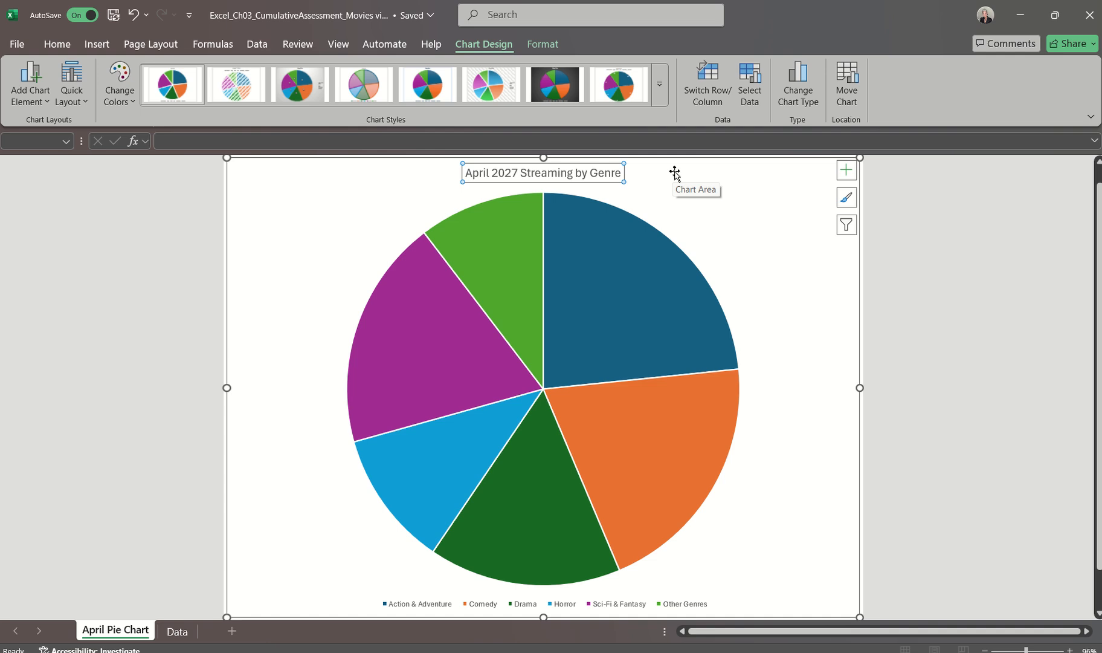
{"action": "left_click", "coordinate": [60, 47]}
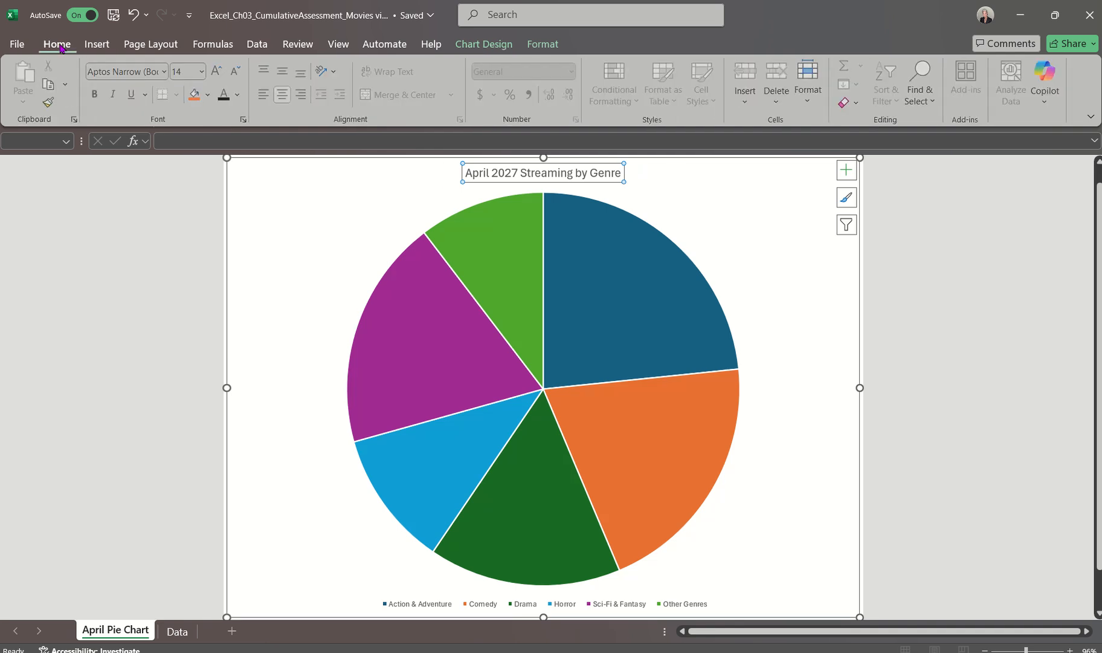
{"action": "left_click", "coordinate": [95, 95]}
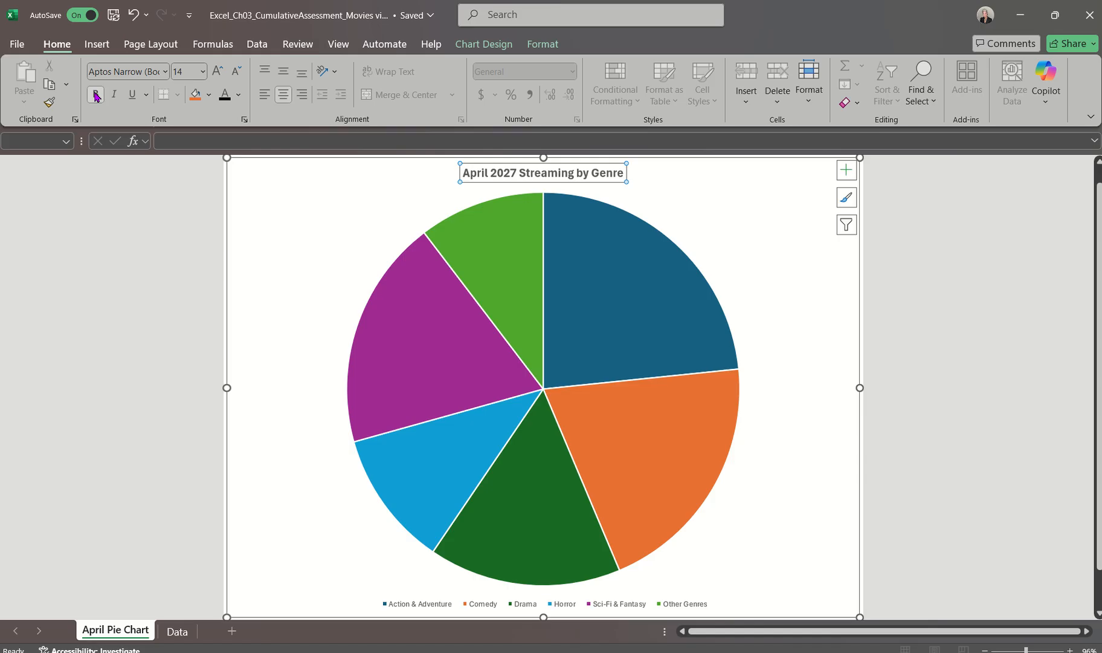
{"action": "left_click", "coordinate": [202, 71]}
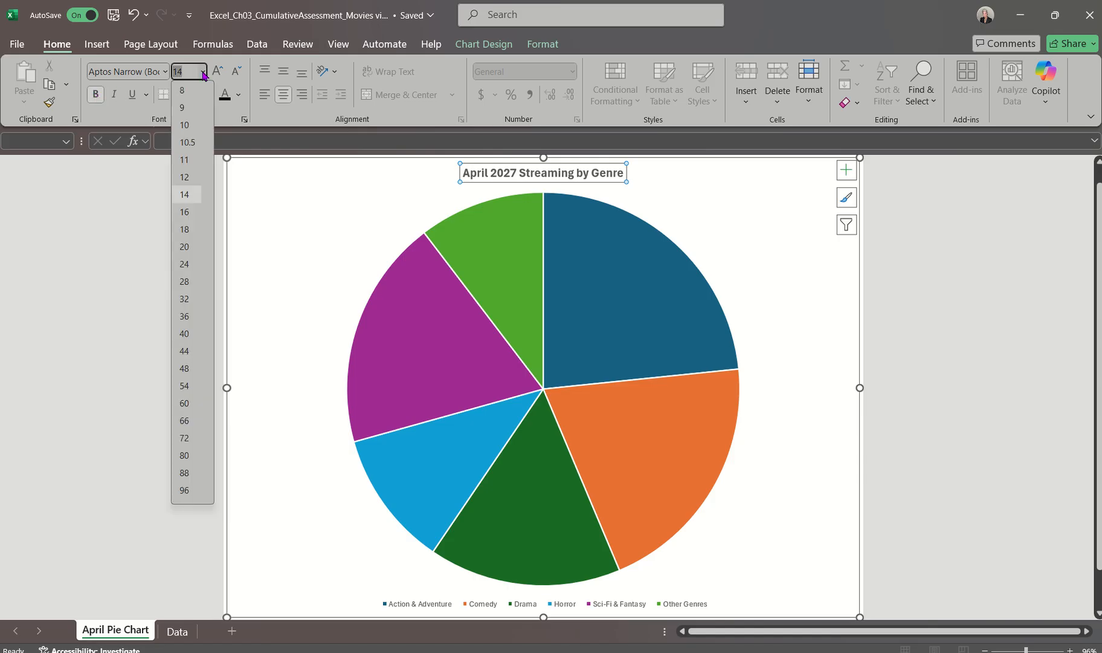
{"action": "left_click", "coordinate": [194, 229]}
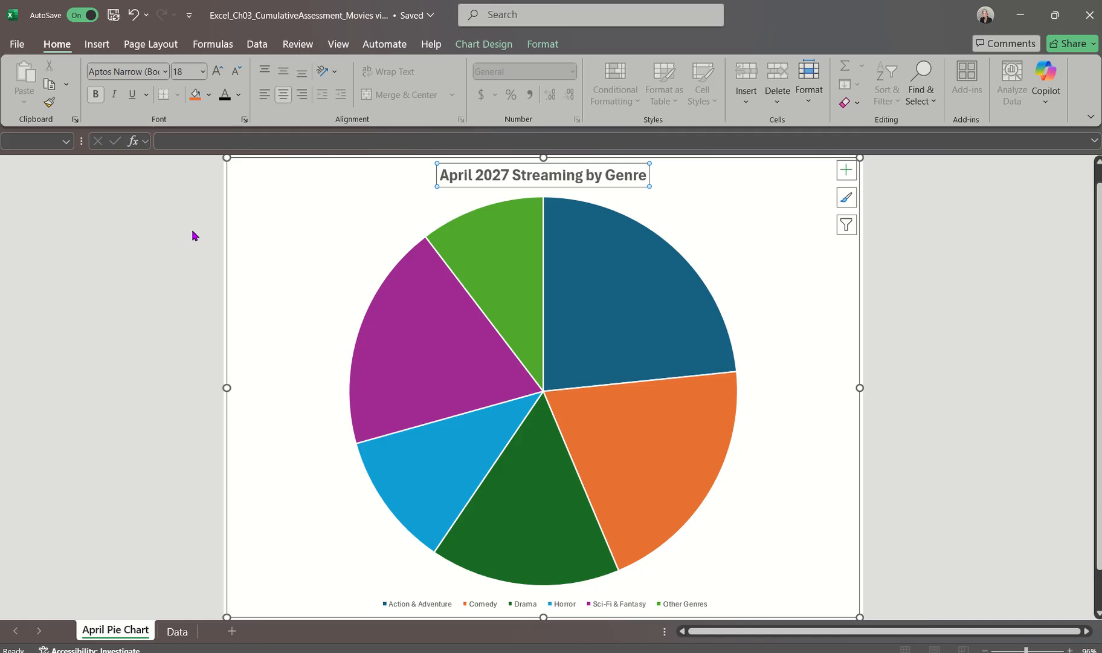
{"action": "left_click", "coordinate": [240, 97]}
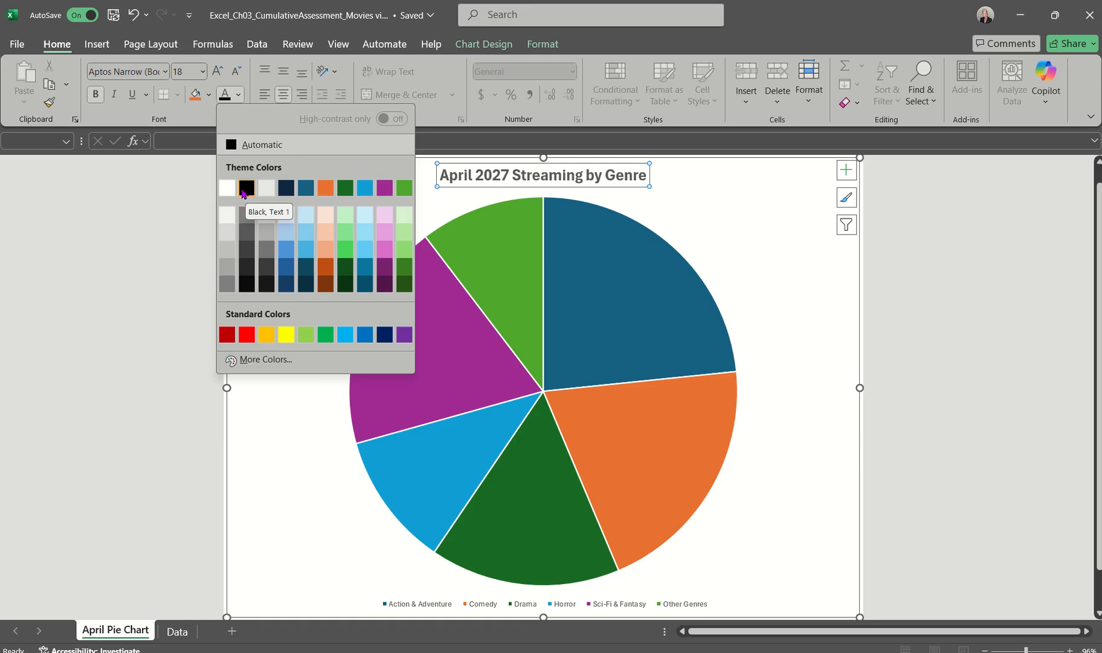
{"action": "left_click", "coordinate": [243, 189]}
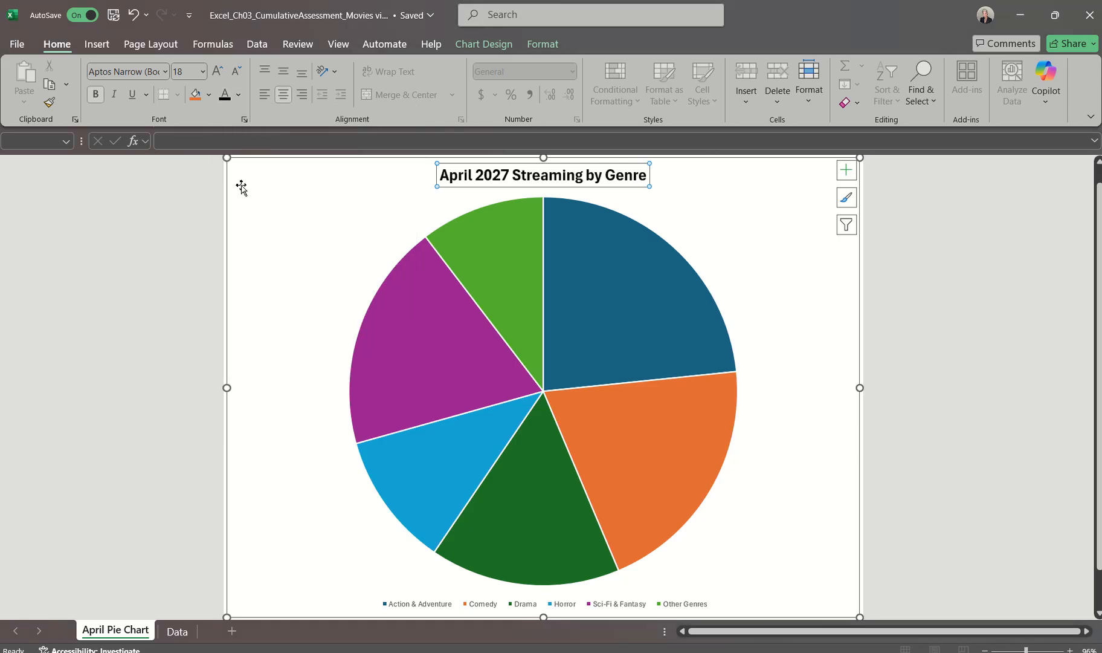
{"action": "left_click", "coordinate": [236, 95]}
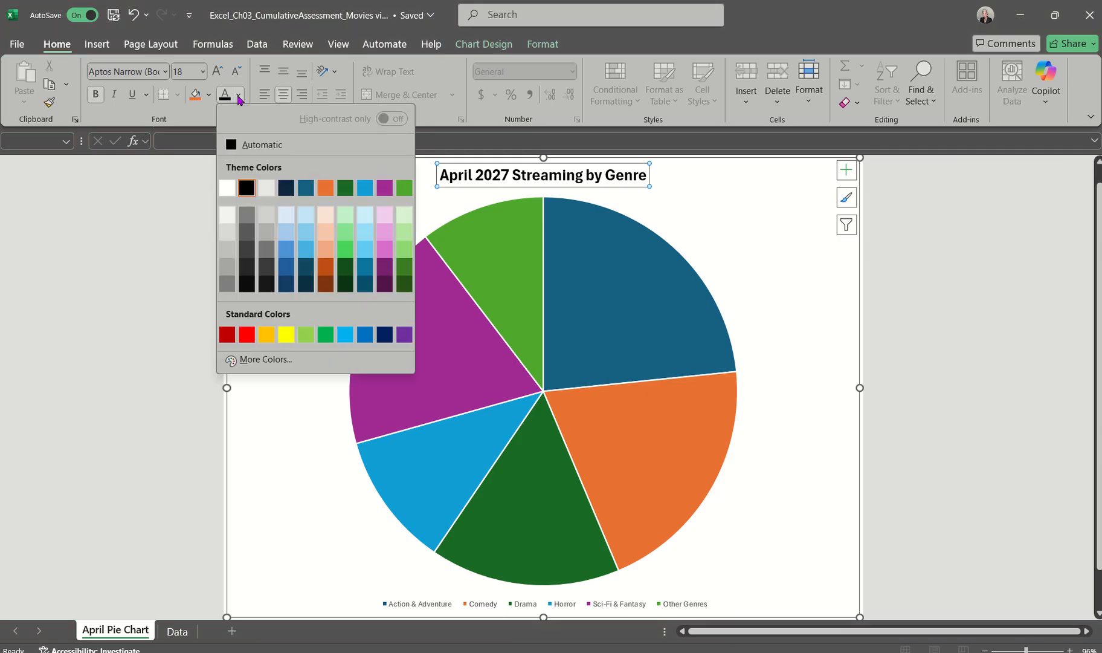
{"action": "left_click", "coordinate": [247, 189]}
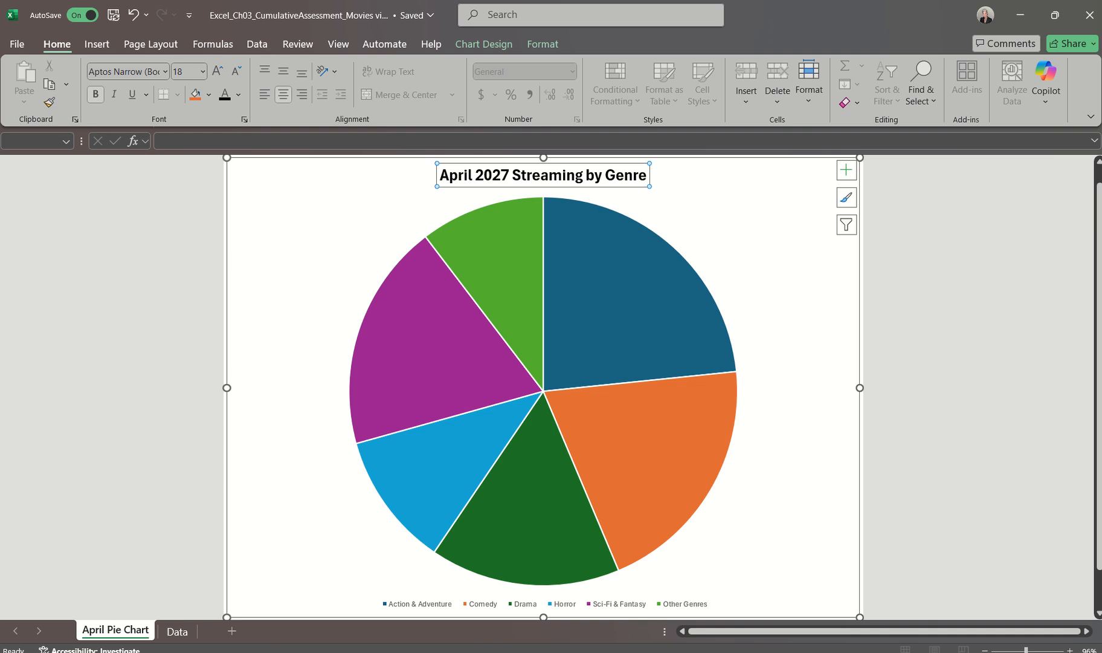
Read the data label instructions in the Word document and return to the pie chart in Excel
{"action": "left_click", "coordinate": [767, 652]}
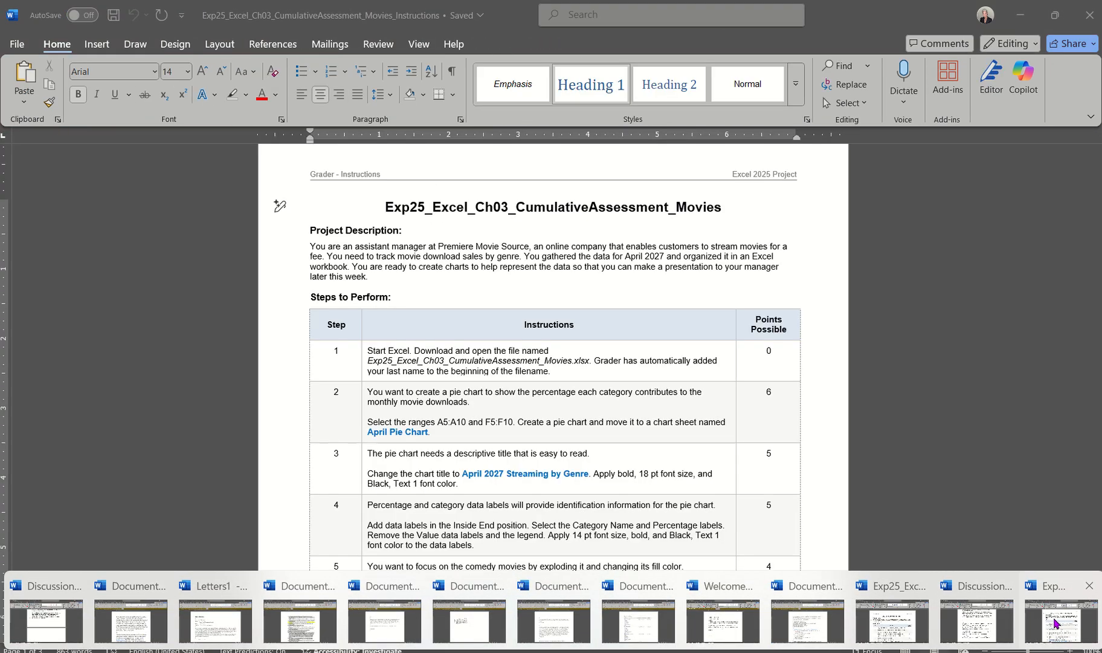
{"action": "left_click", "coordinate": [1057, 618]}
{"action": "scroll", "coordinate": [635, 450], "scroll_direction": "down", "scroll_amount": 5}
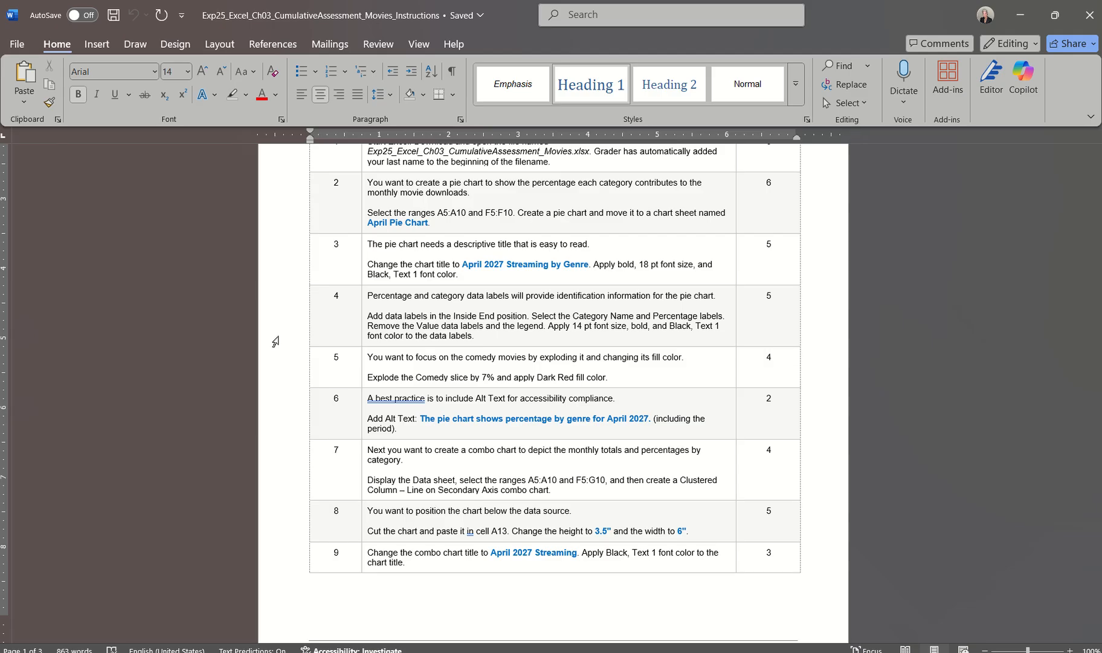
{"action": "left_click", "coordinate": [749, 651]}
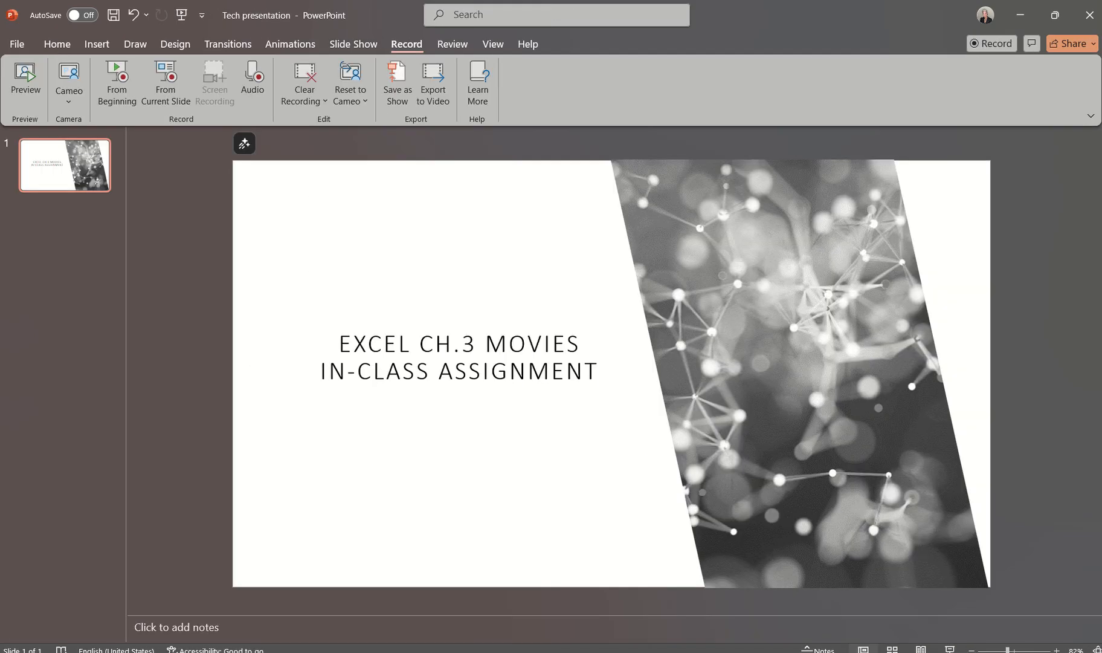
{"action": "left_click", "coordinate": [1048, 615]}
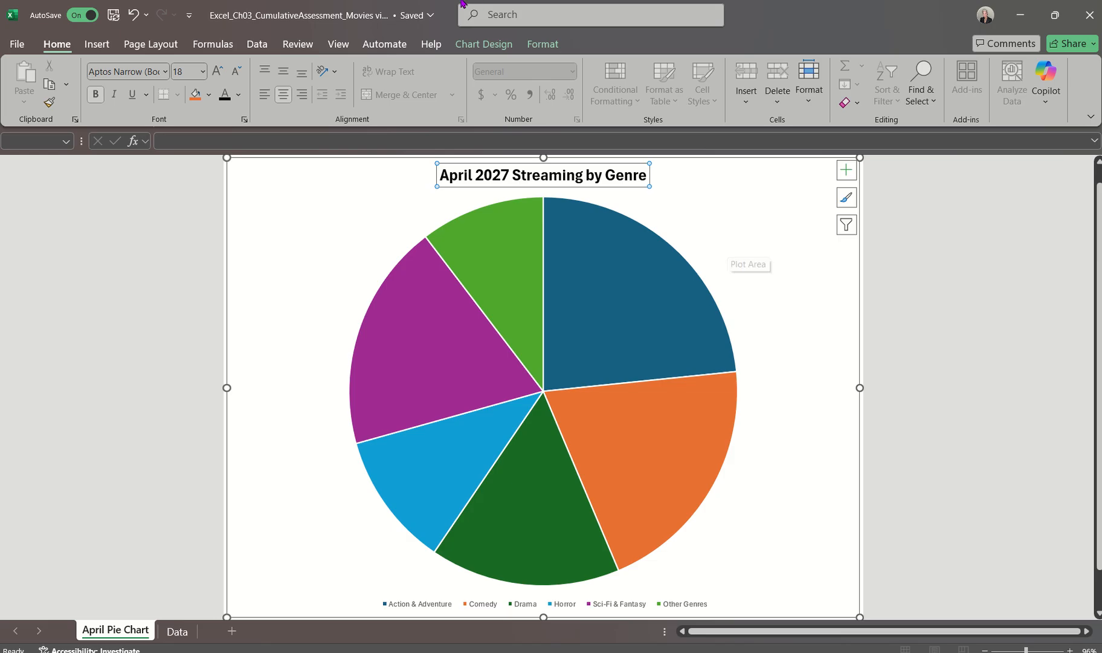
{"action": "mouse_move", "coordinate": [462, 43]}
{"action": "left_click", "coordinate": [501, 44]}
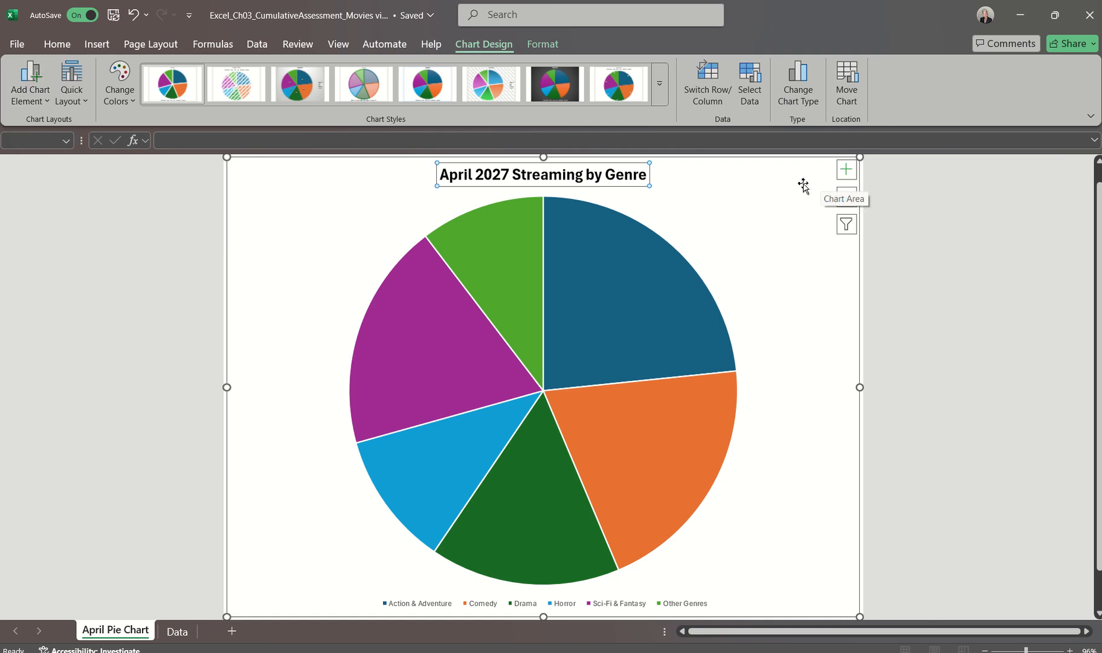
{"action": "left_click", "coordinate": [845, 175]}
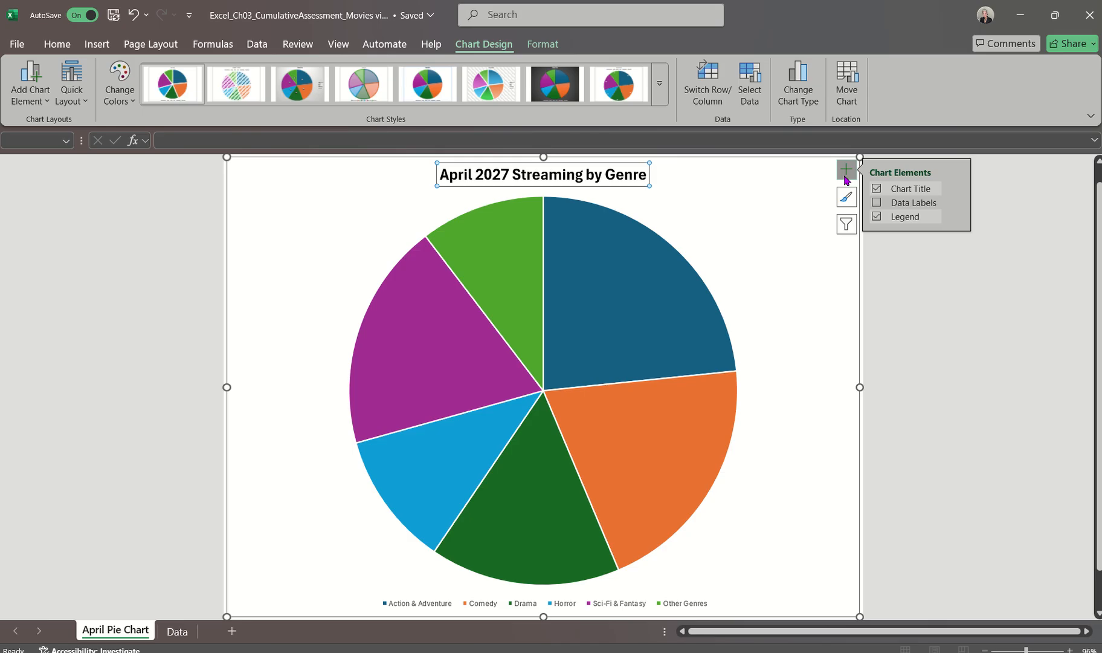
{"action": "left_click", "coordinate": [848, 171]}
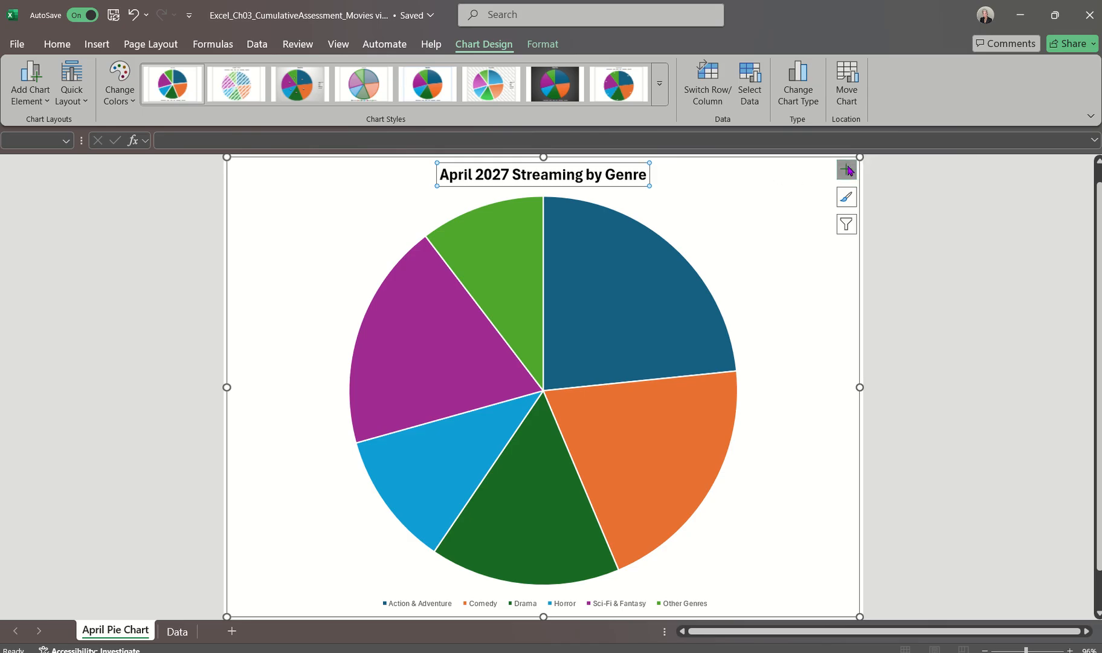
{"action": "left_click", "coordinate": [38, 93]}
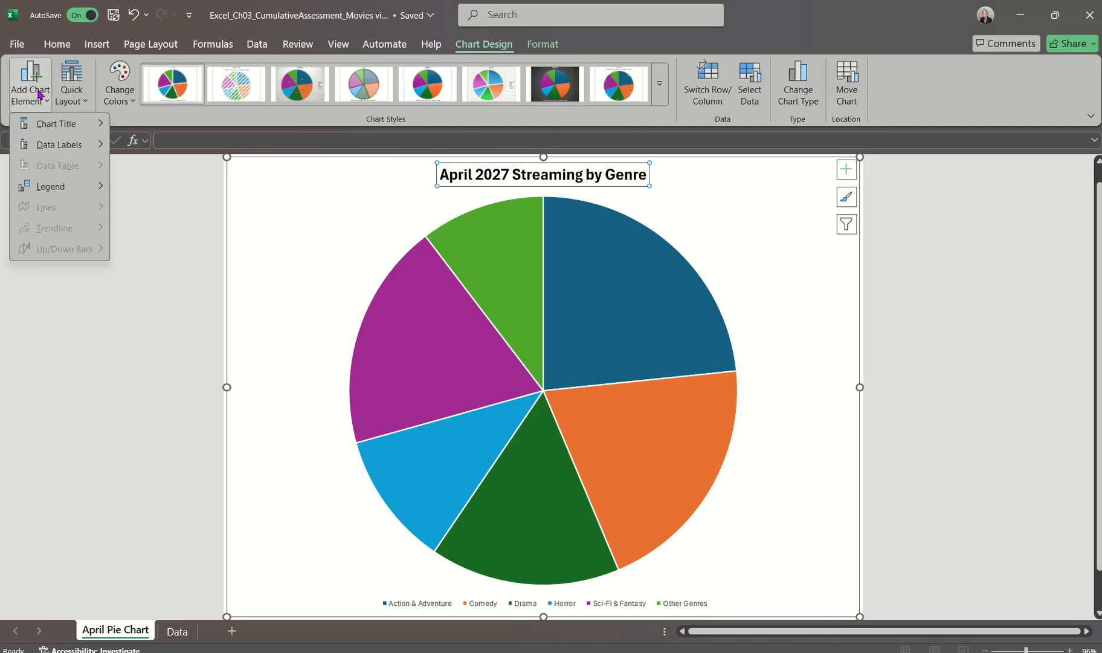
{"action": "mouse_move", "coordinate": [54, 144]}
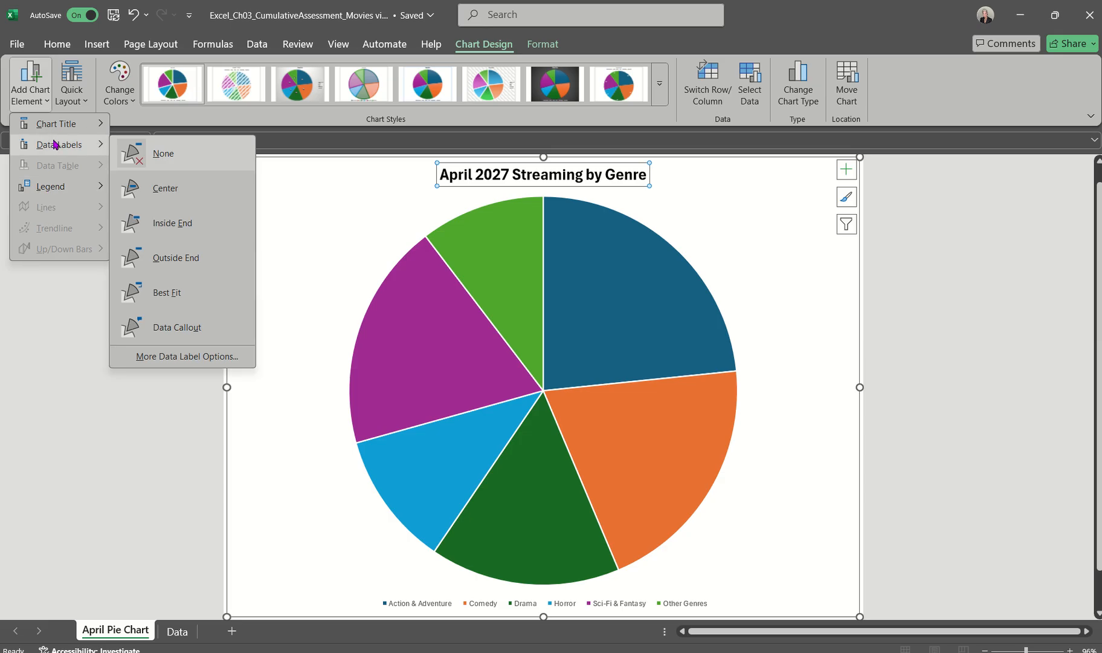
{"action": "mouse_move", "coordinate": [57, 120]}
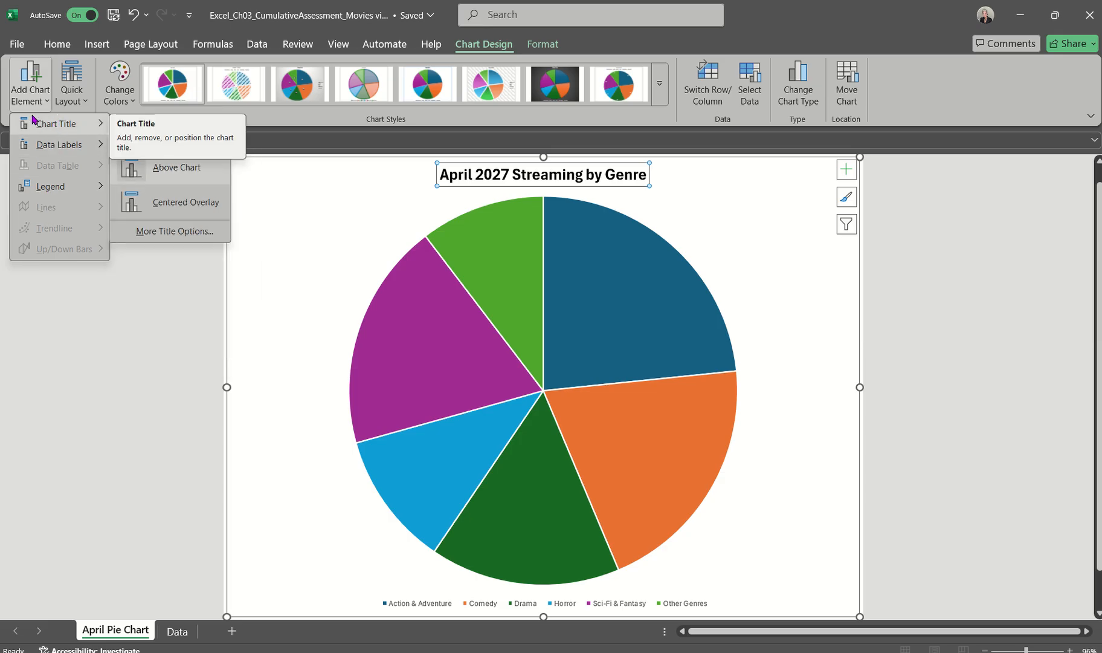
{"action": "mouse_move", "coordinate": [62, 188]}
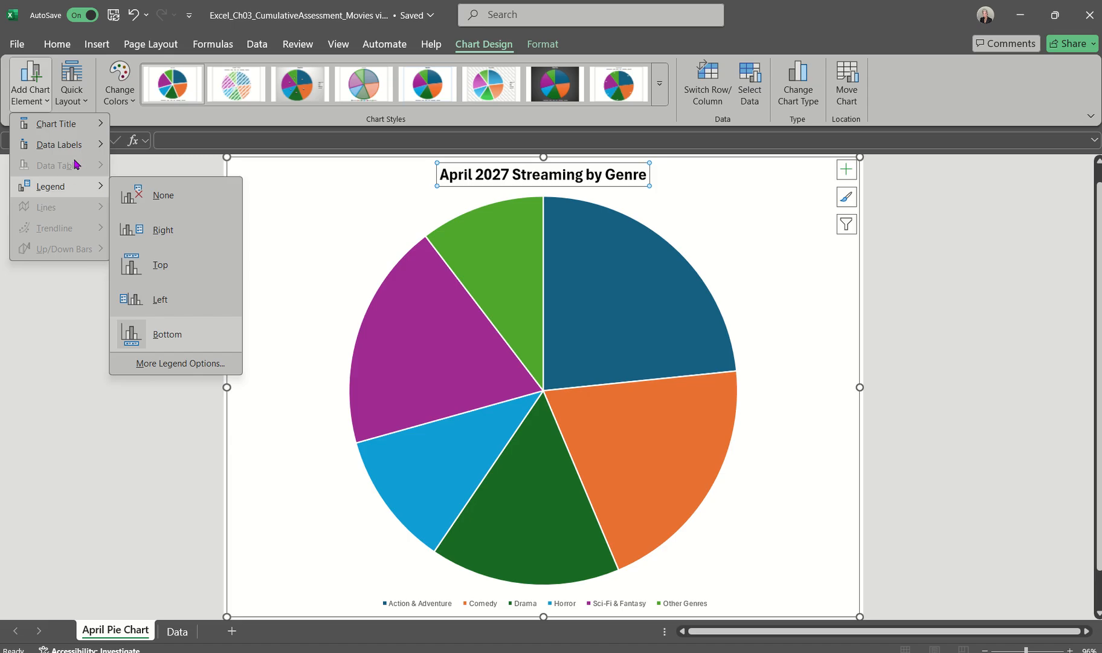
{"action": "left_click", "coordinate": [358, 190]}
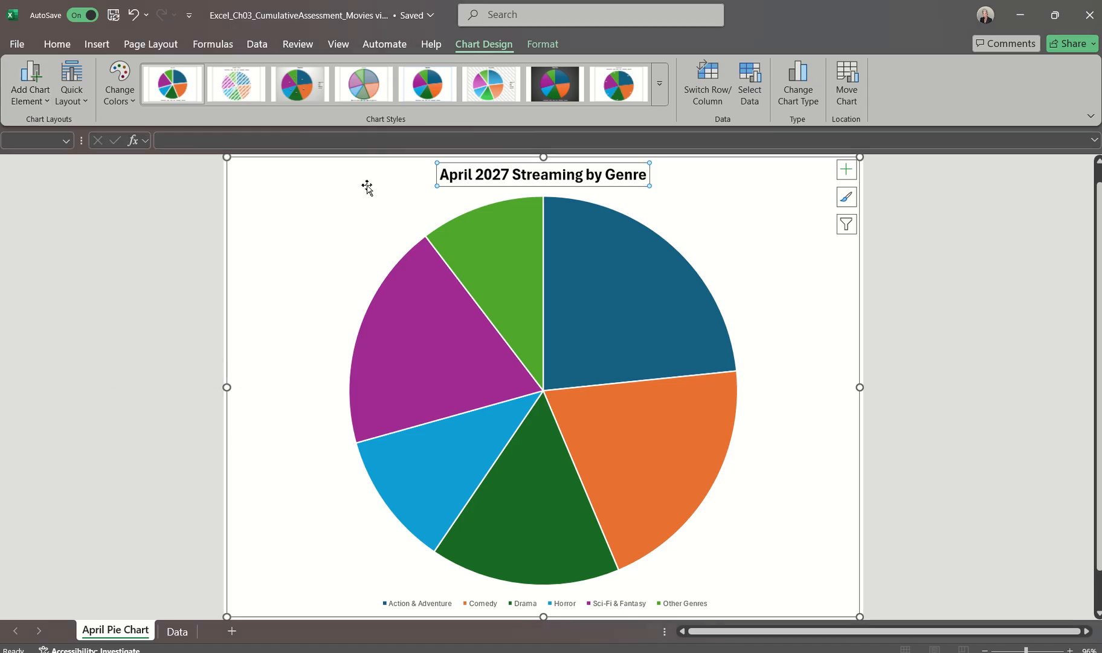
Add data labels to the pie chart in the Inside End position
{"action": "left_click", "coordinate": [847, 170]}
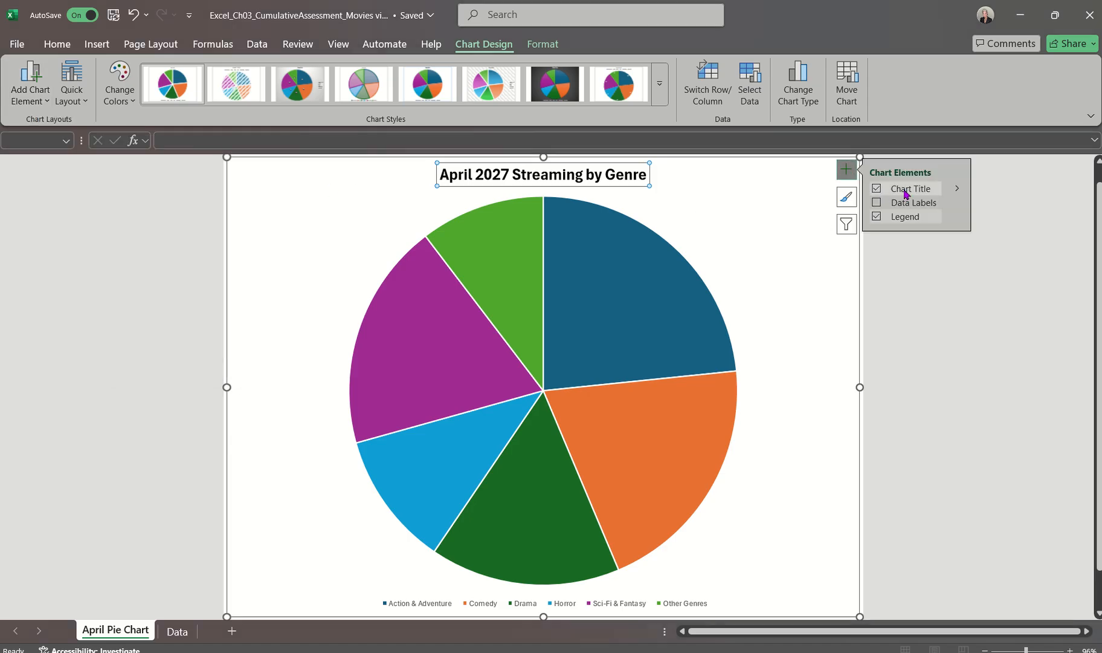
{"action": "left_click", "coordinate": [958, 191]}
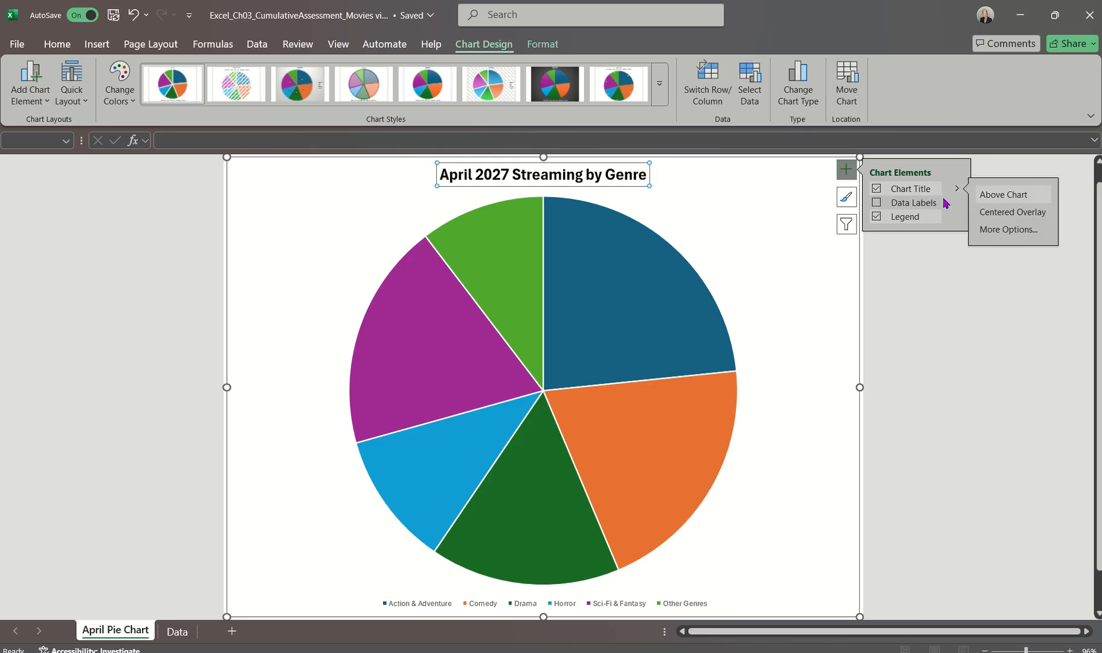
{"action": "mouse_move", "coordinate": [947, 200]}
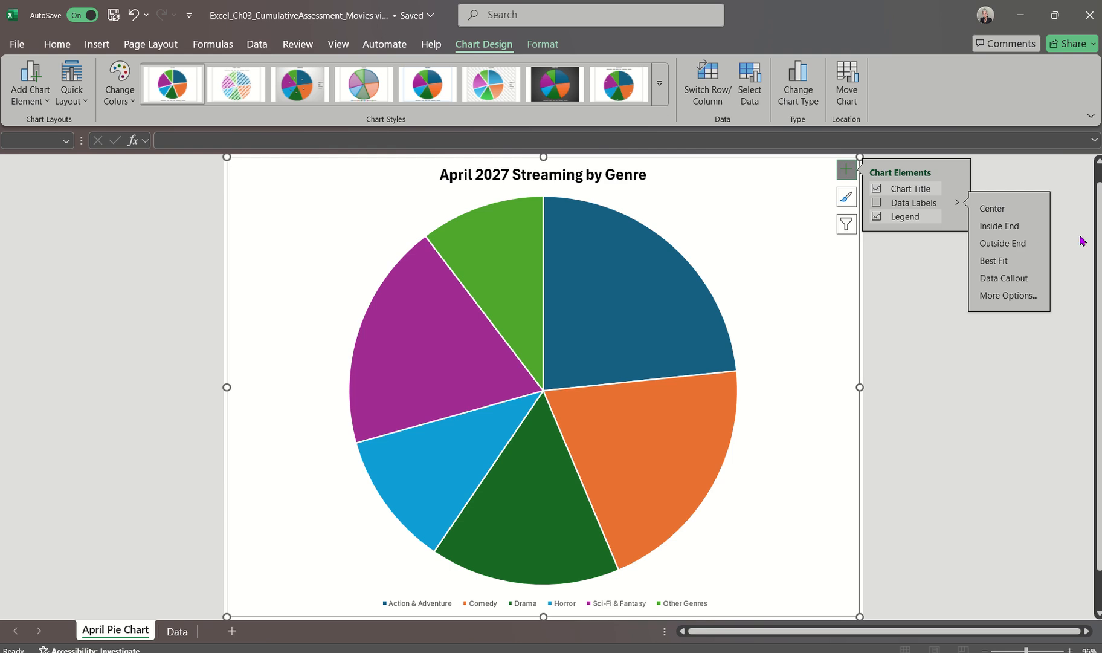
{"action": "left_click", "coordinate": [956, 204]}
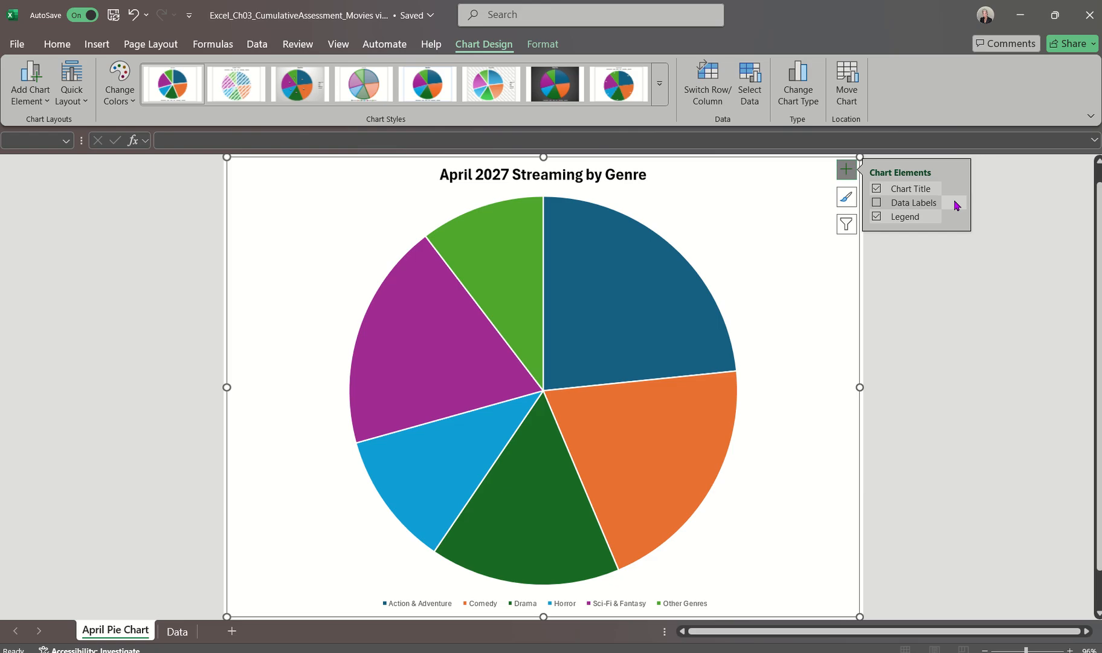
{"action": "left_click", "coordinate": [957, 205]}
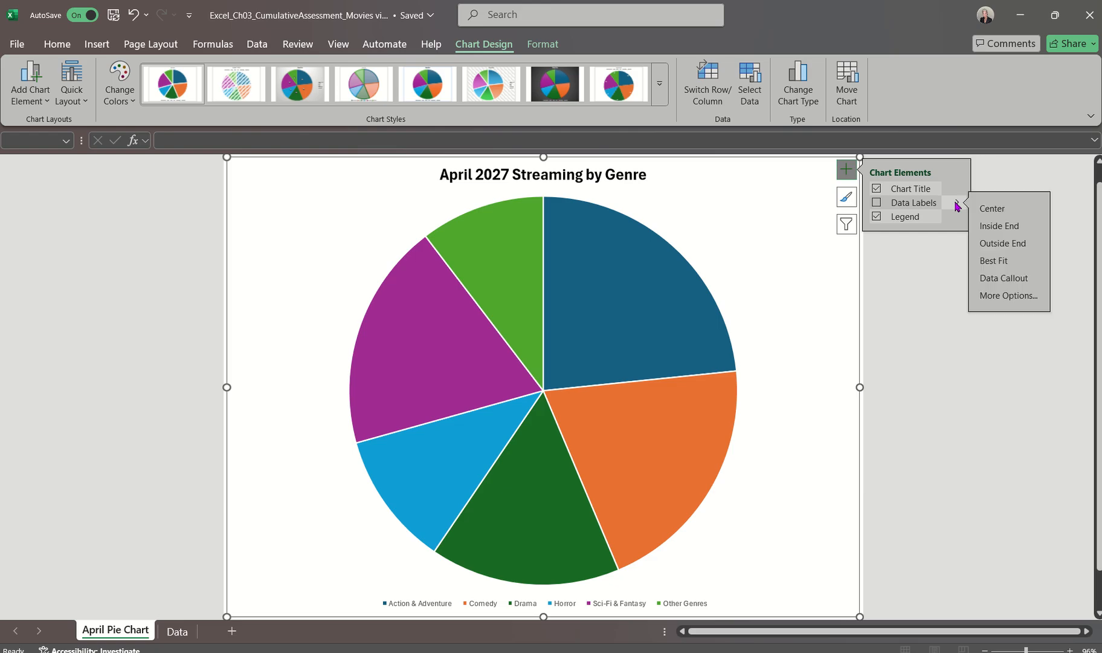
{"action": "left_click", "coordinate": [988, 227]}
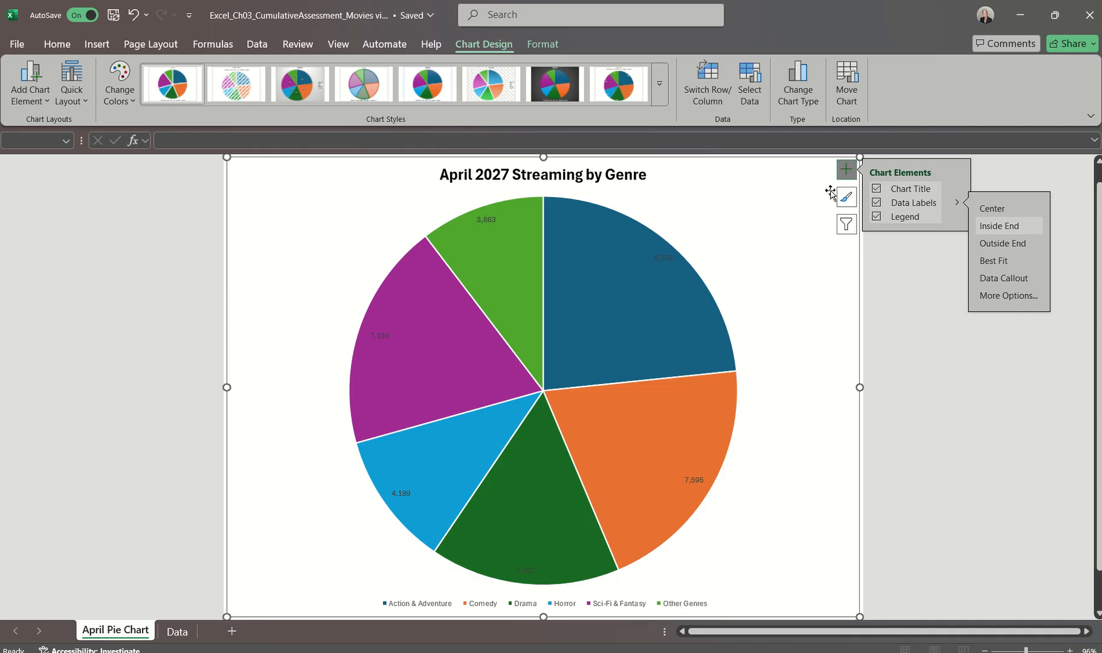
{"action": "left_click", "coordinate": [852, 171]}
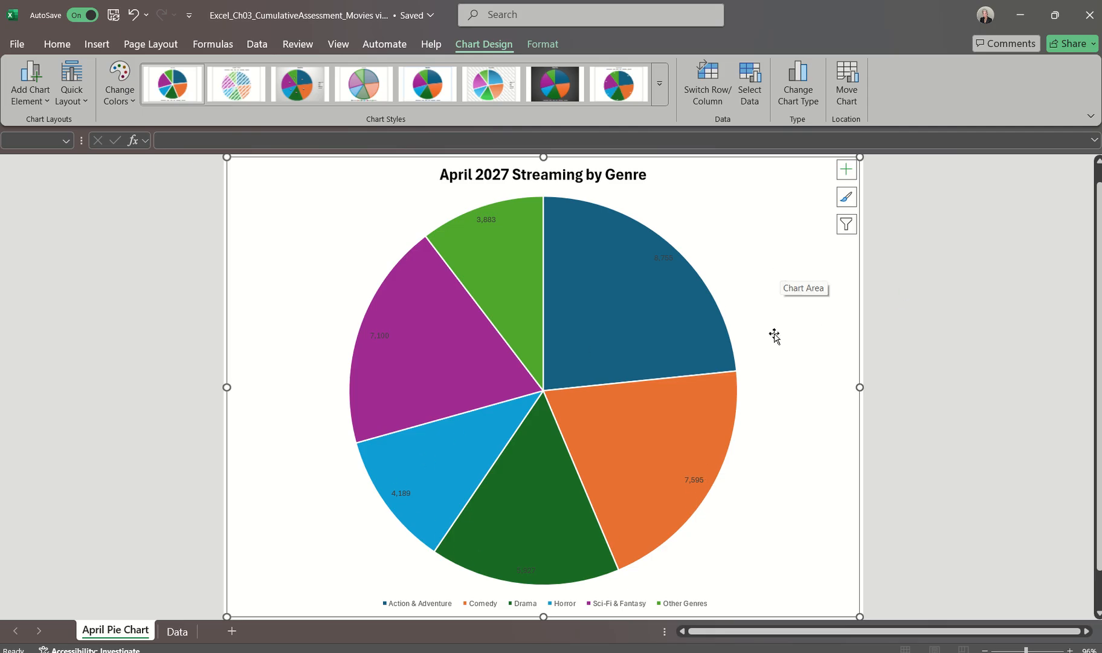
Review the formatting options and position choices available for the pie chart's data labels
{"action": "double_click", "coordinate": [691, 481]}
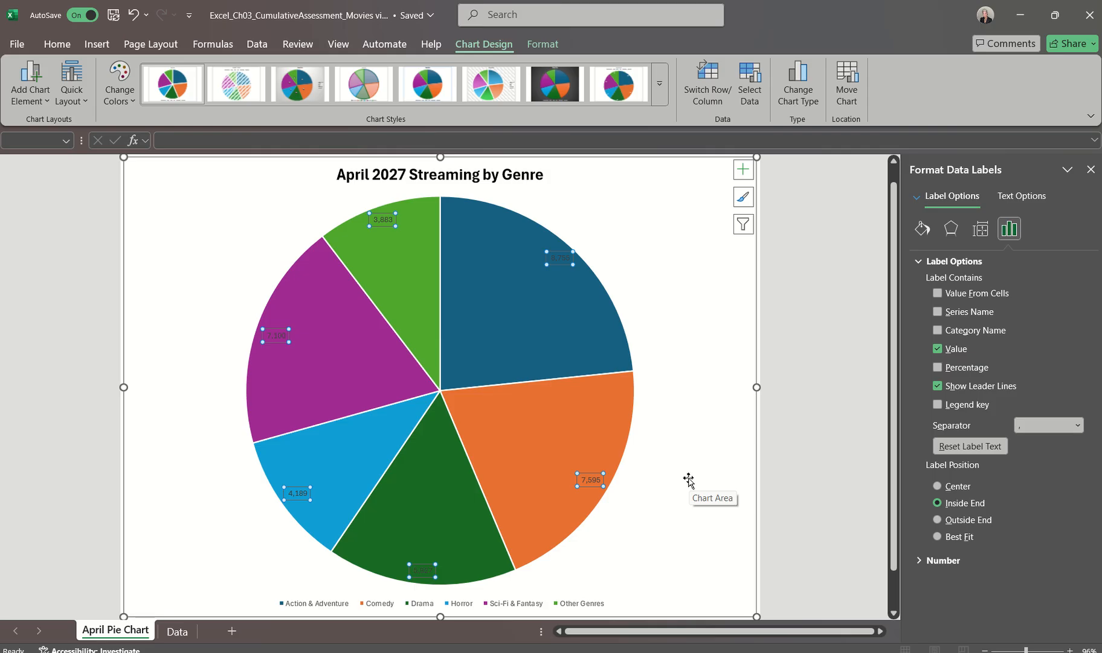
{"action": "left_click", "coordinate": [743, 170]}
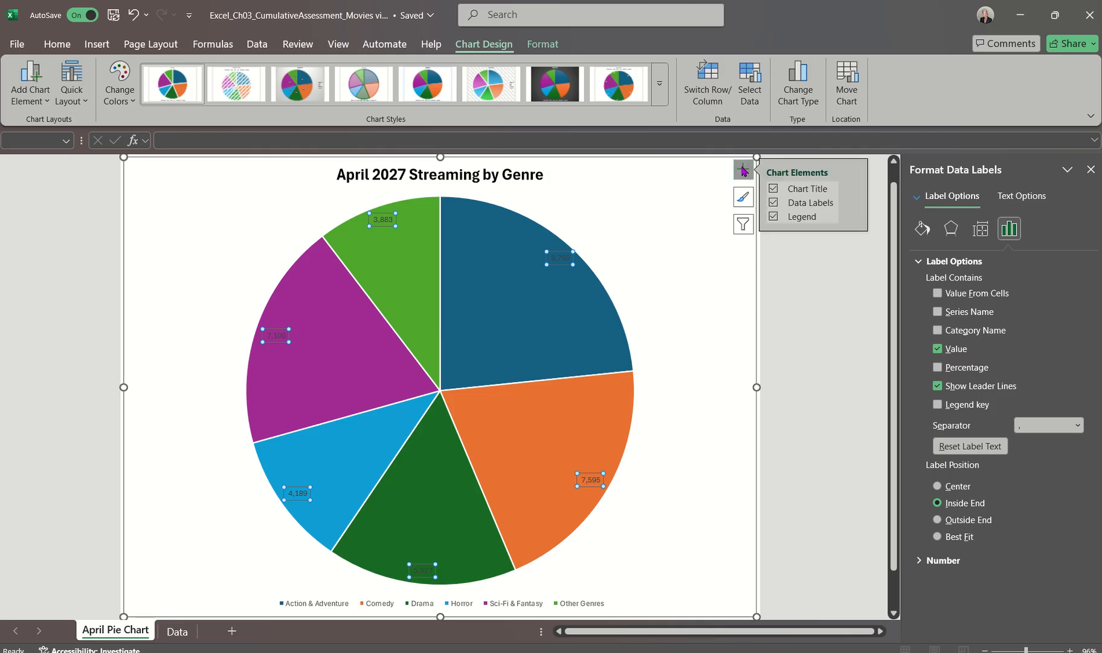
{"action": "left_click", "coordinate": [854, 203]}
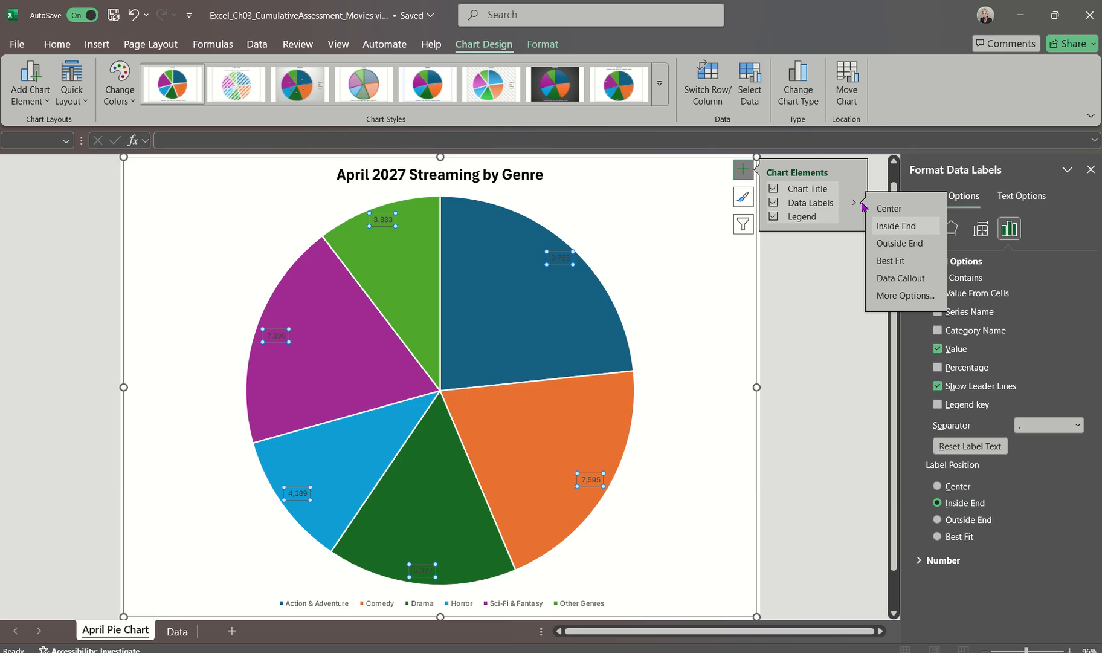
{"action": "left_click", "coordinate": [741, 173]}
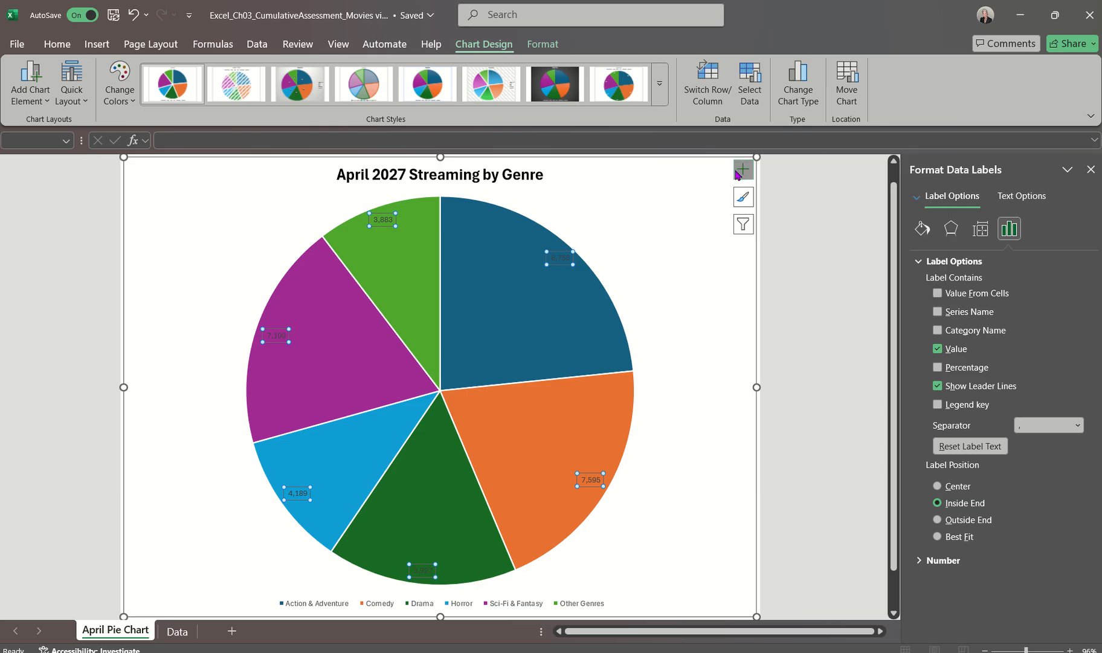
{"action": "left_click", "coordinate": [652, 499]}
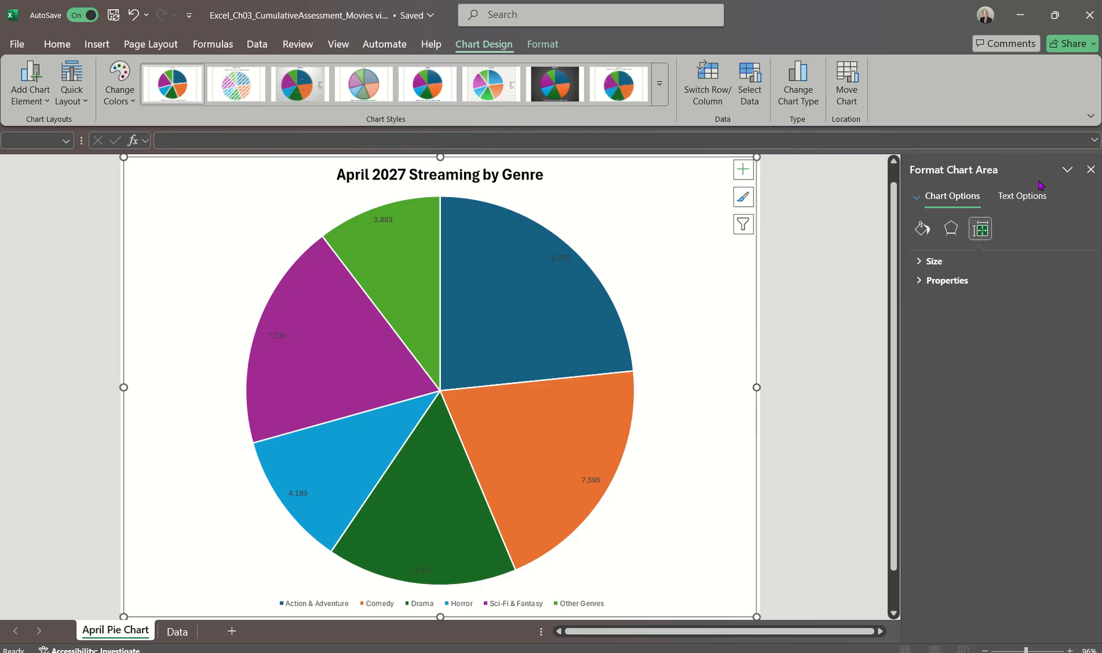
{"action": "left_click", "coordinate": [1090, 170]}
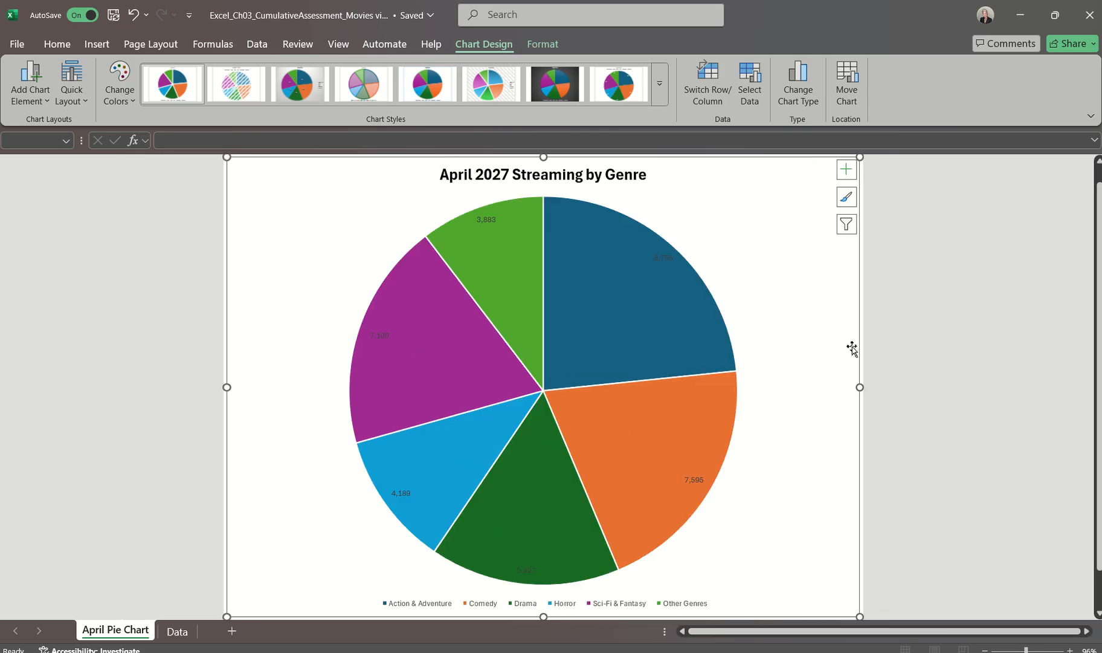
Add the category name and percentage to the pie chart's data labels
{"action": "double_click", "coordinate": [694, 479]}
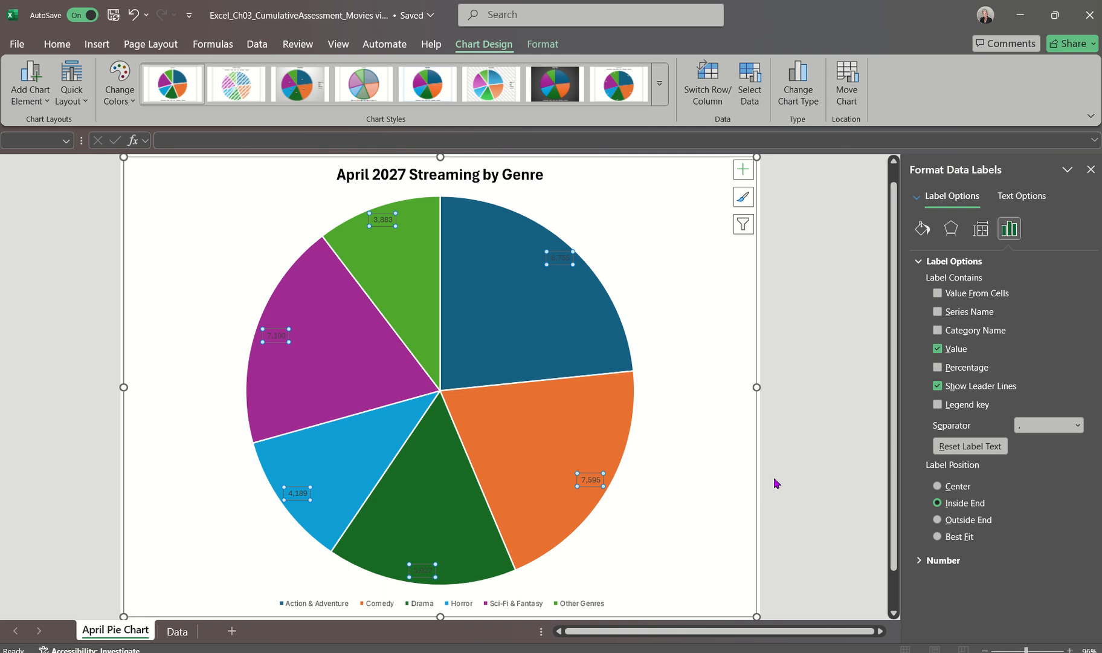
{"action": "left_click", "coordinate": [938, 330]}
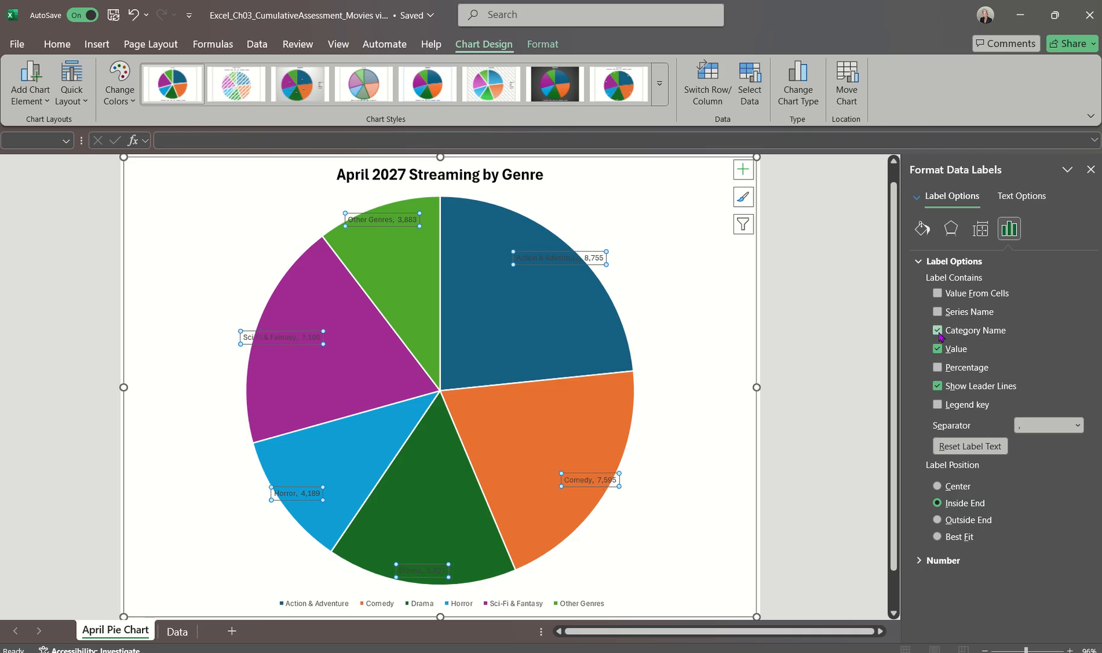
{"action": "left_click", "coordinate": [938, 367]}
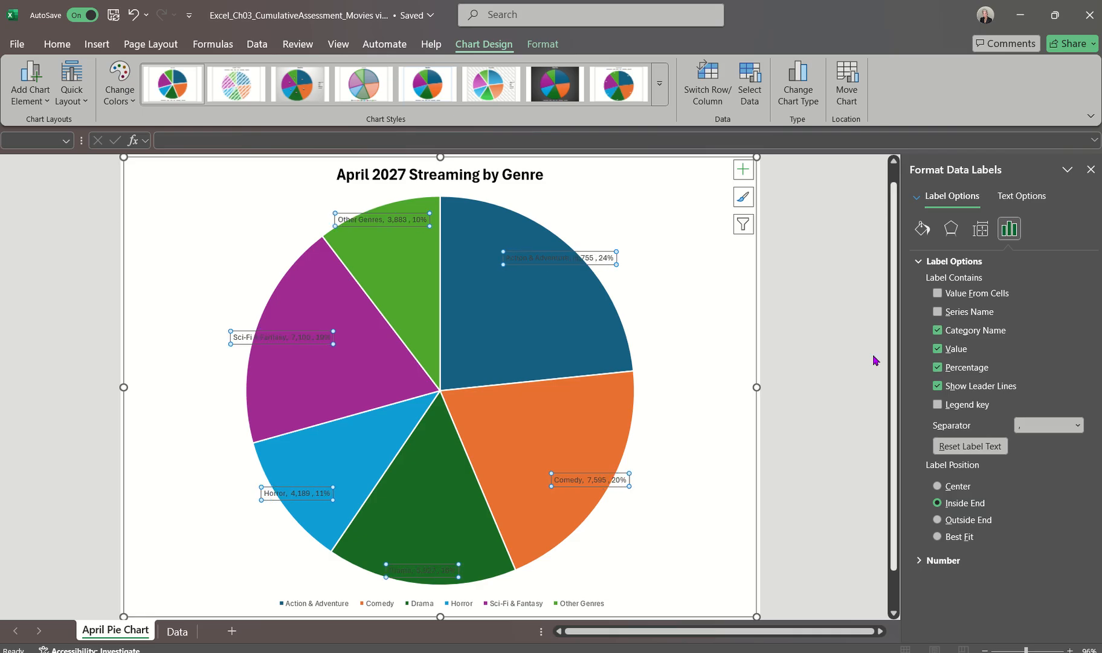
{"action": "left_click", "coordinate": [615, 493]}
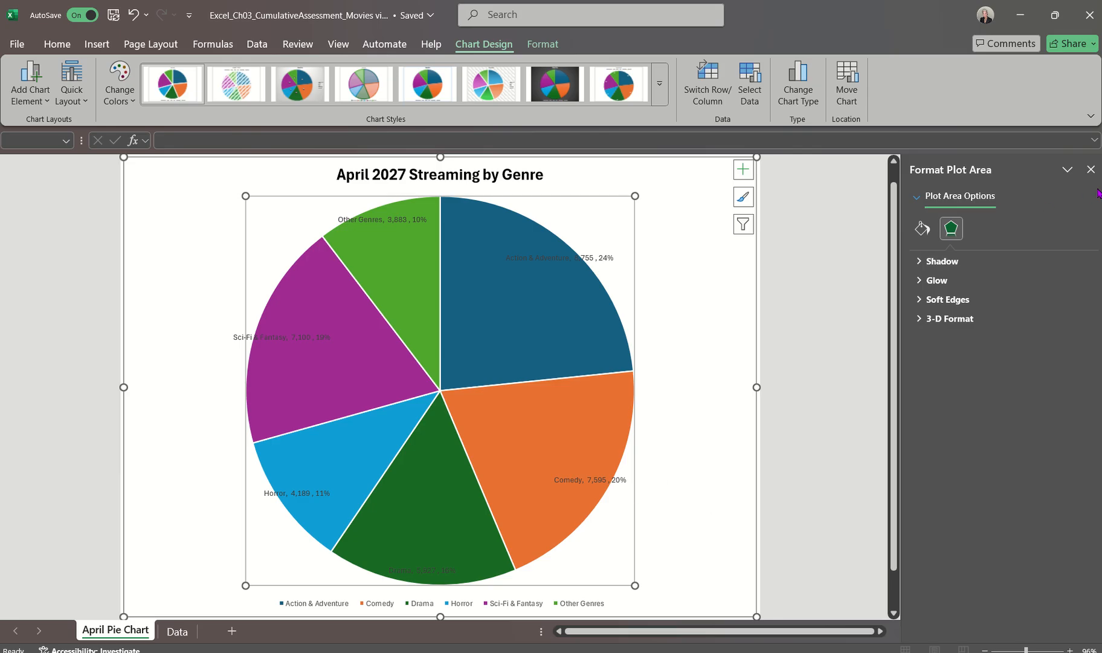
{"action": "left_click", "coordinate": [1091, 169]}
{"action": "left_click", "coordinate": [805, 333]}
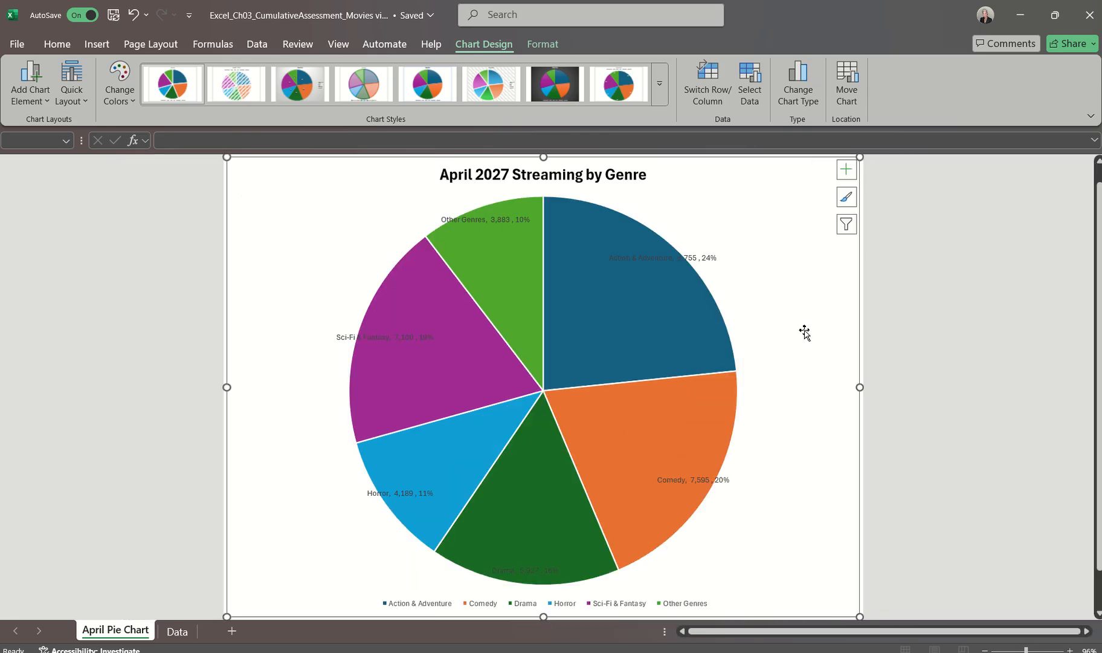
Remove the value from the pie chart's data labels, try the Best Fit position and set it back to Inside End
{"action": "double_click", "coordinate": [690, 479]}
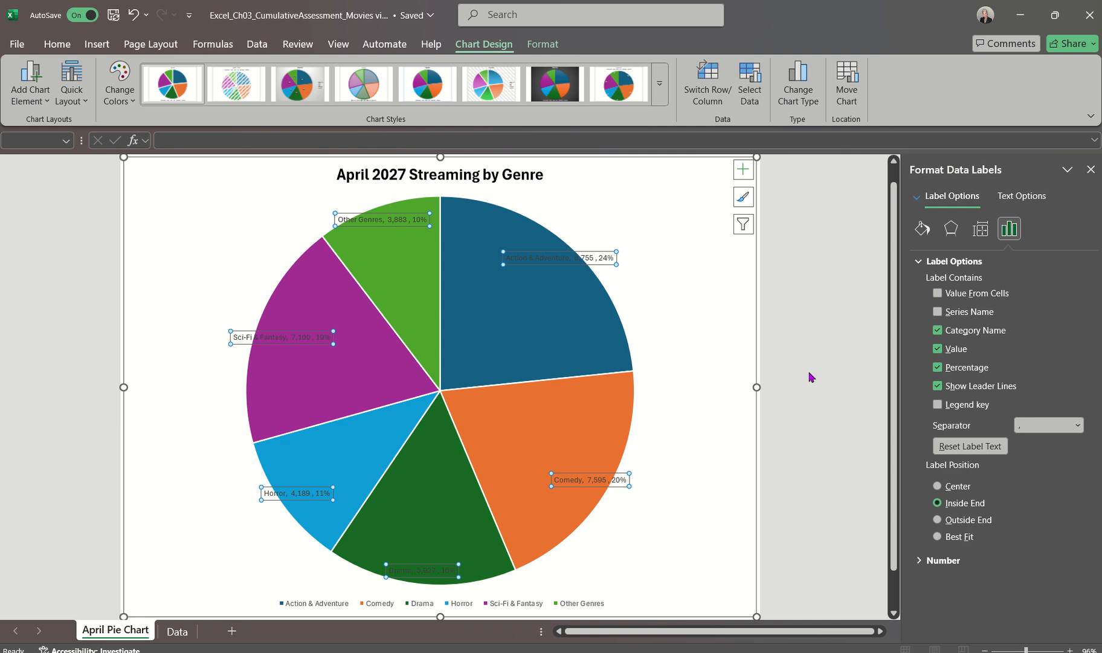
{"action": "left_click", "coordinate": [937, 349]}
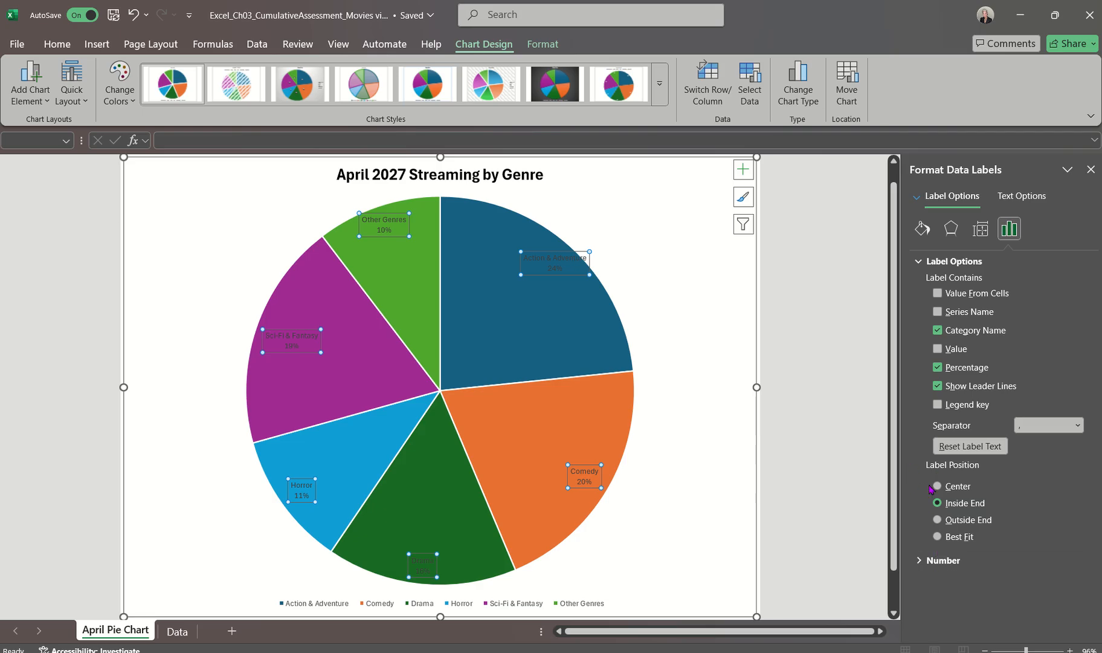
{"action": "left_click", "coordinate": [937, 537]}
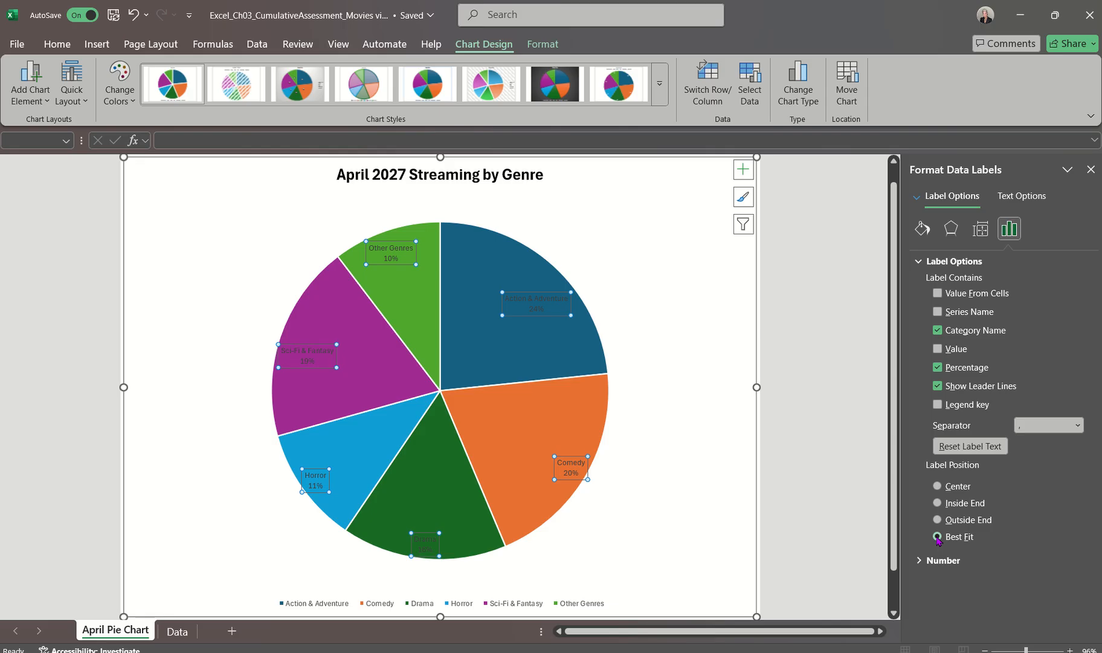
{"action": "left_click", "coordinate": [937, 502]}
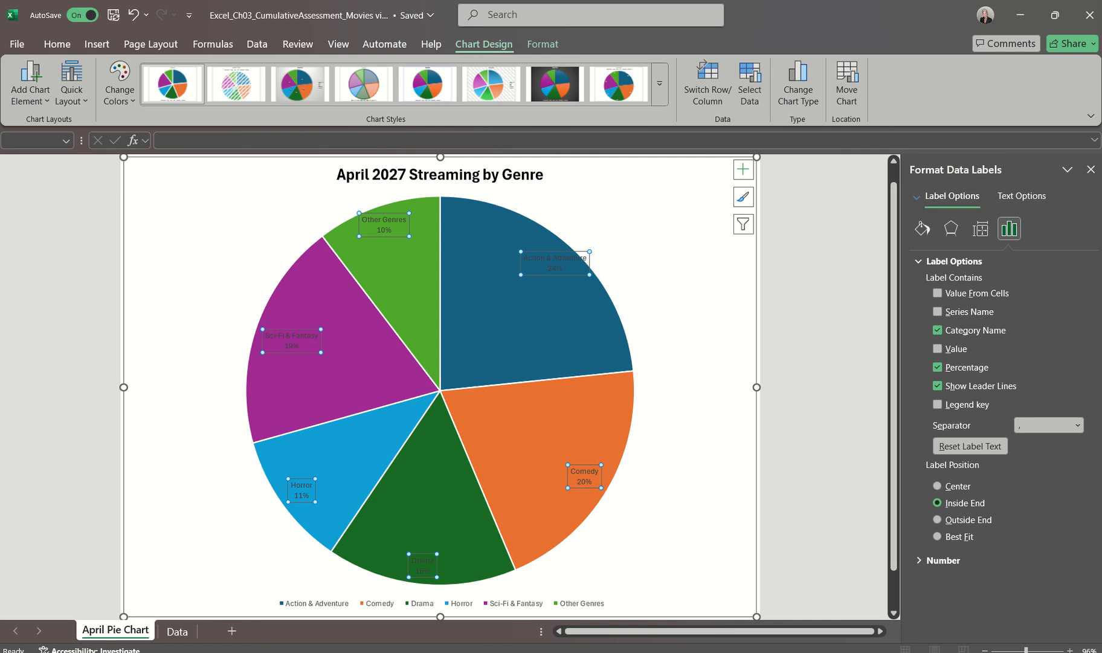
{"action": "left_click", "coordinate": [1090, 170]}
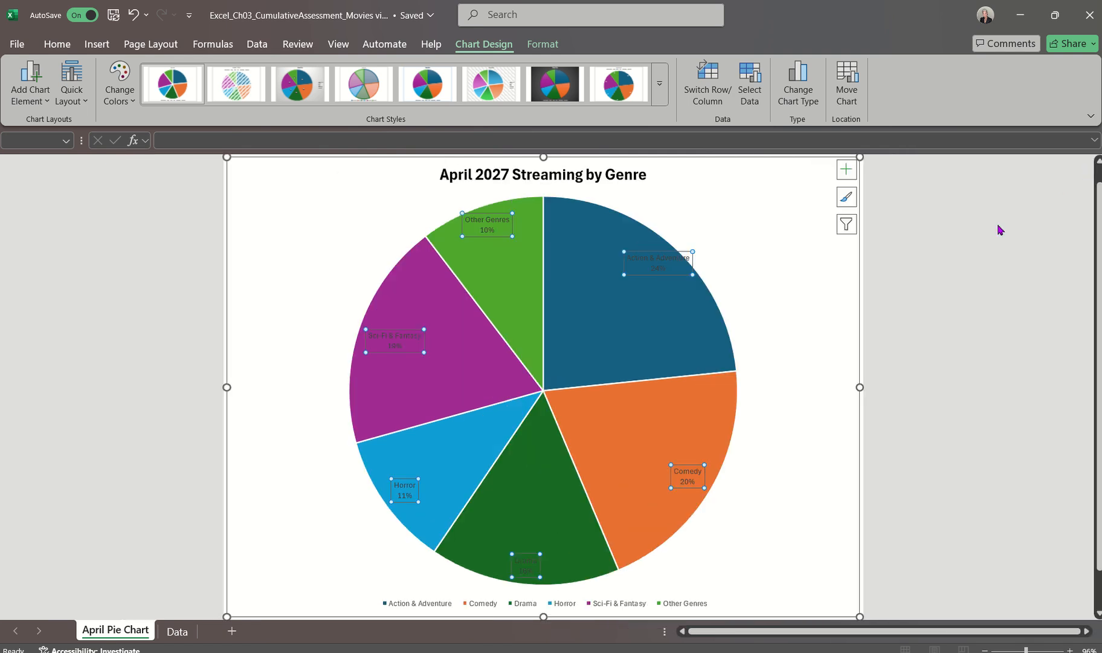
{"action": "left_click", "coordinate": [1002, 262]}
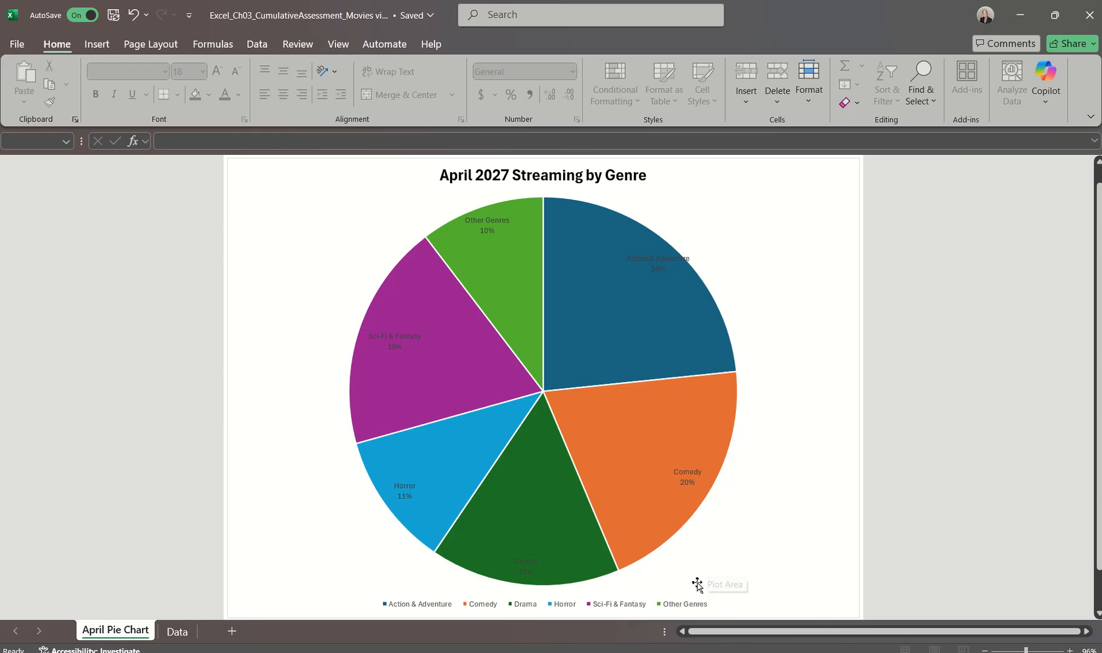
Remove the legend from the pie chart
{"action": "left_click", "coordinate": [681, 606]}
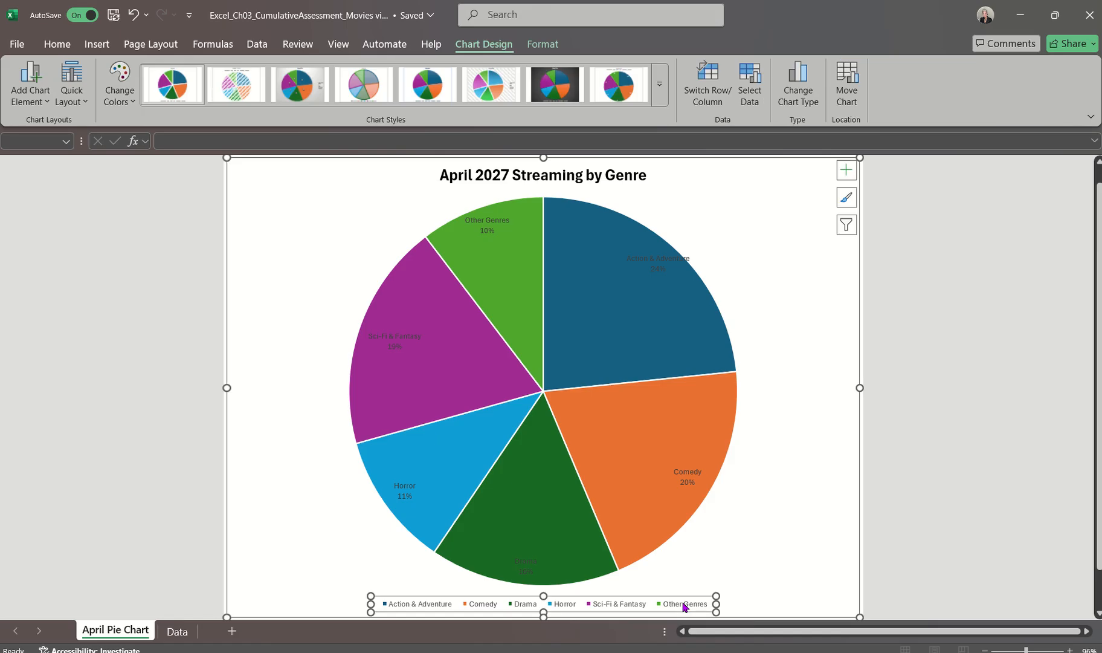
{"action": "left_click", "coordinate": [779, 517]}
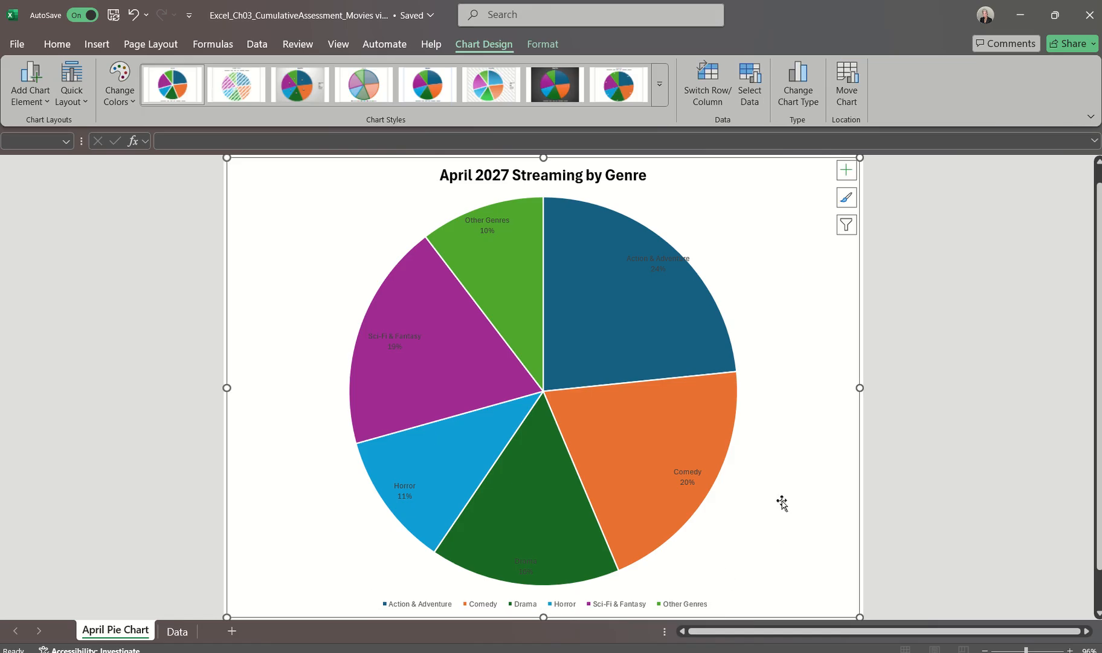
{"action": "left_click", "coordinate": [848, 171]}
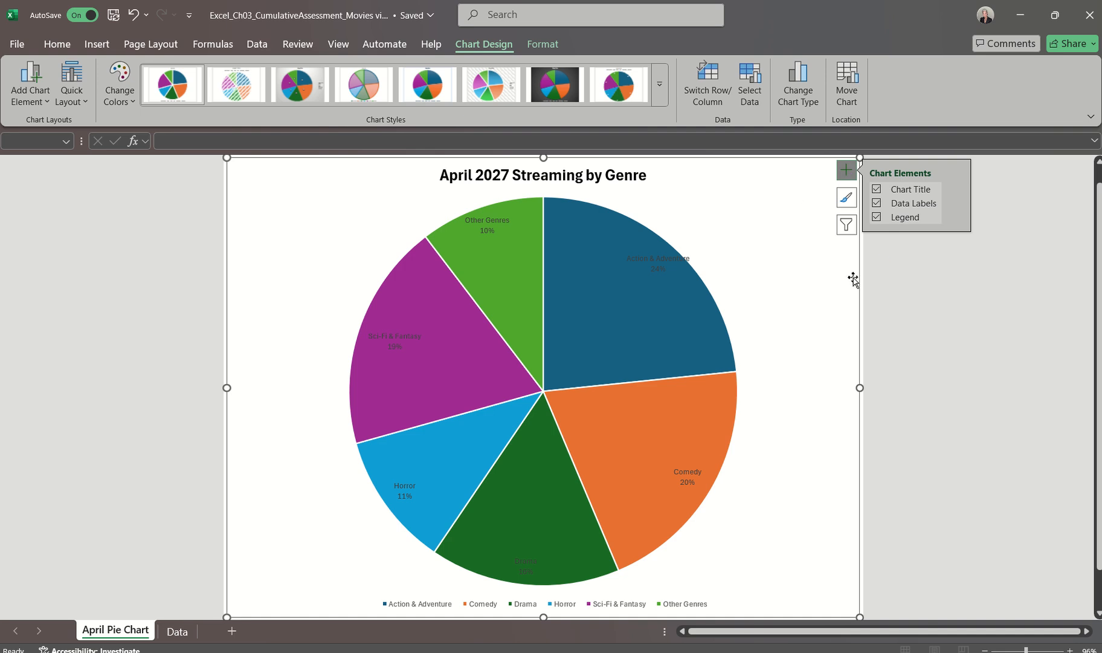
{"action": "left_click", "coordinate": [957, 217]}
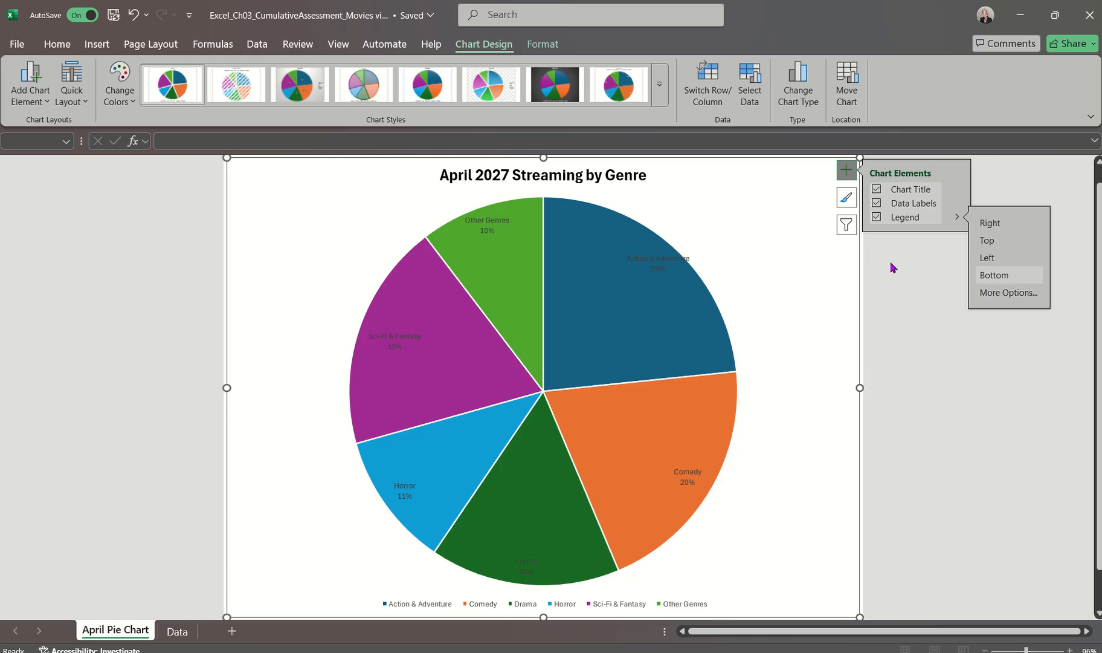
{"action": "left_click", "coordinate": [849, 179]}
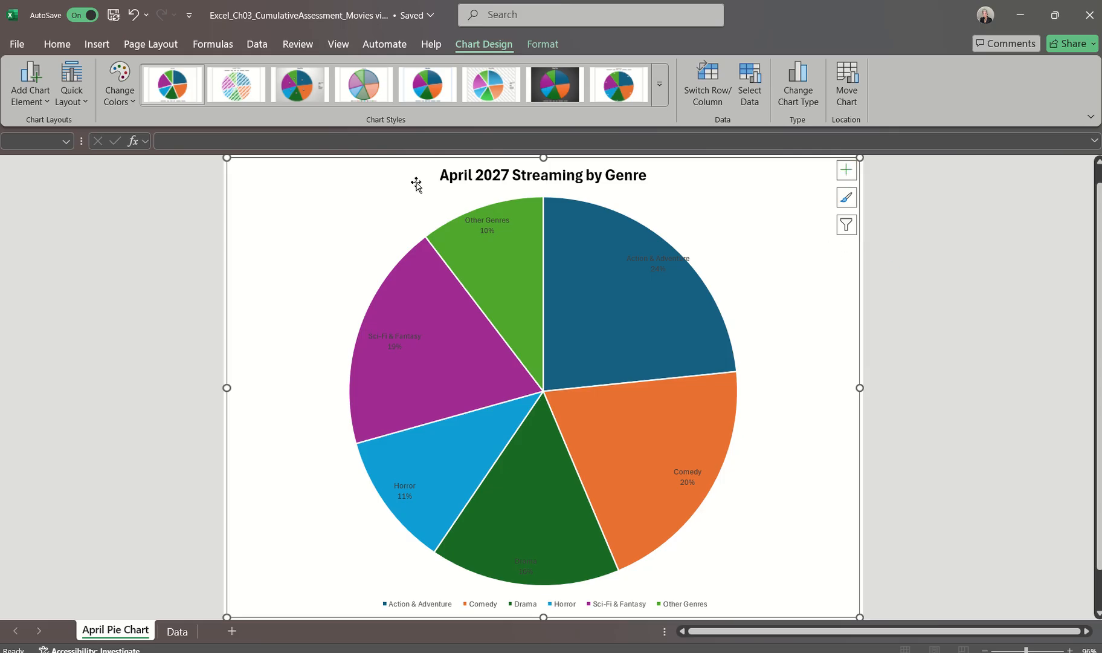
{"action": "left_click", "coordinate": [28, 97]}
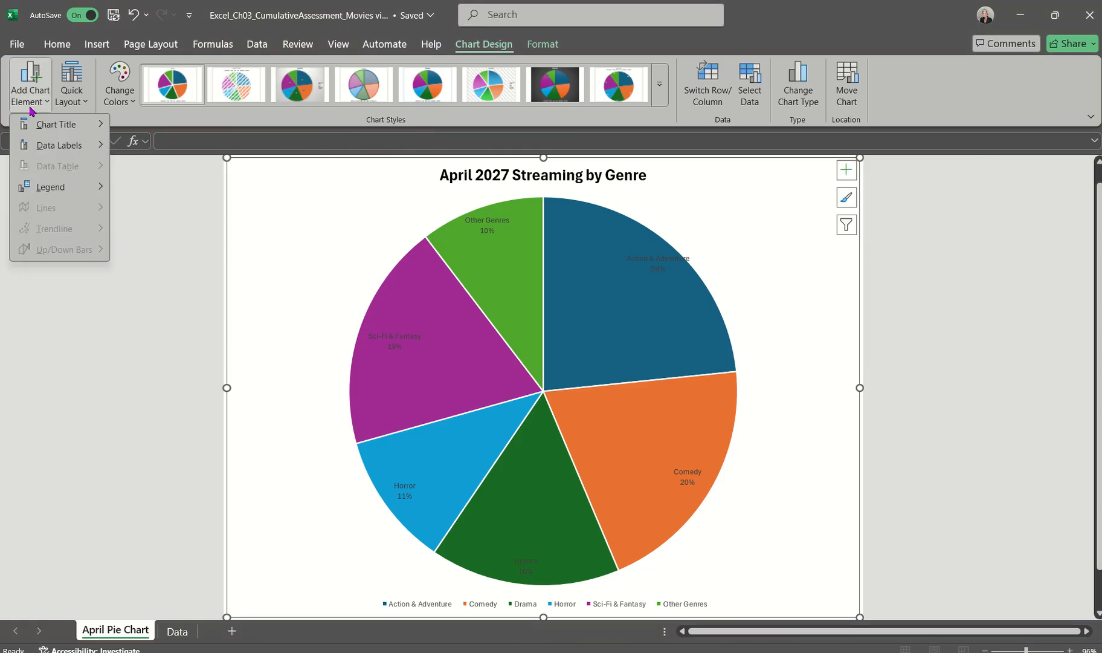
{"action": "mouse_move", "coordinate": [61, 192]}
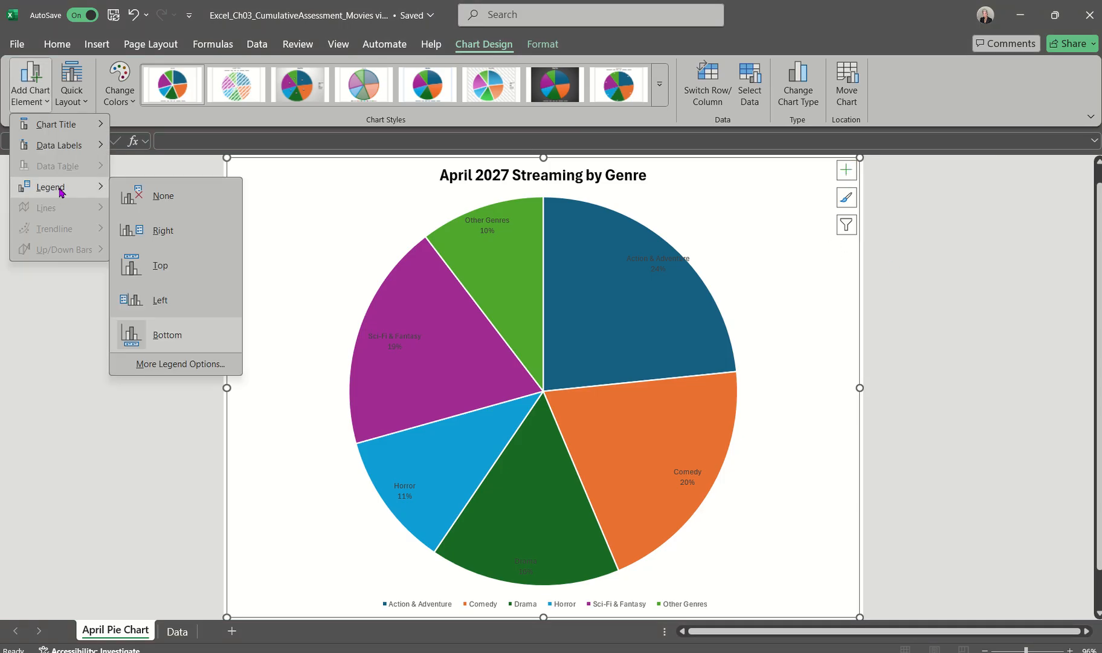
{"action": "left_click", "coordinate": [160, 197]}
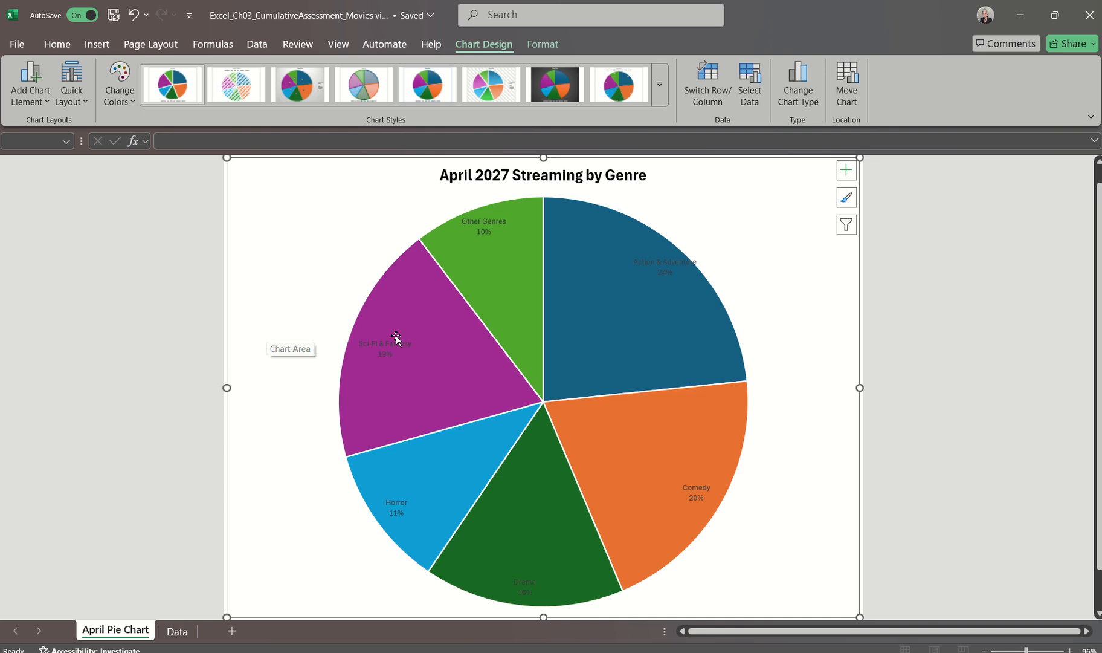
Format the pie chart's data labels as bold, 14 pt
{"action": "left_click", "coordinate": [396, 505]}
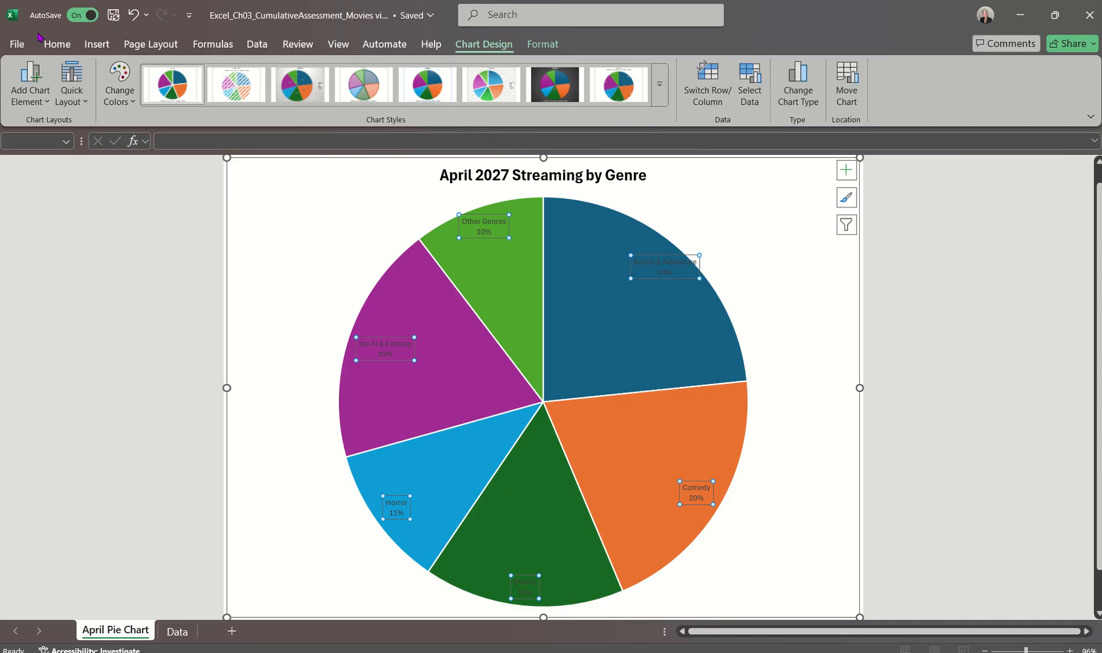
{"action": "left_click", "coordinate": [54, 45]}
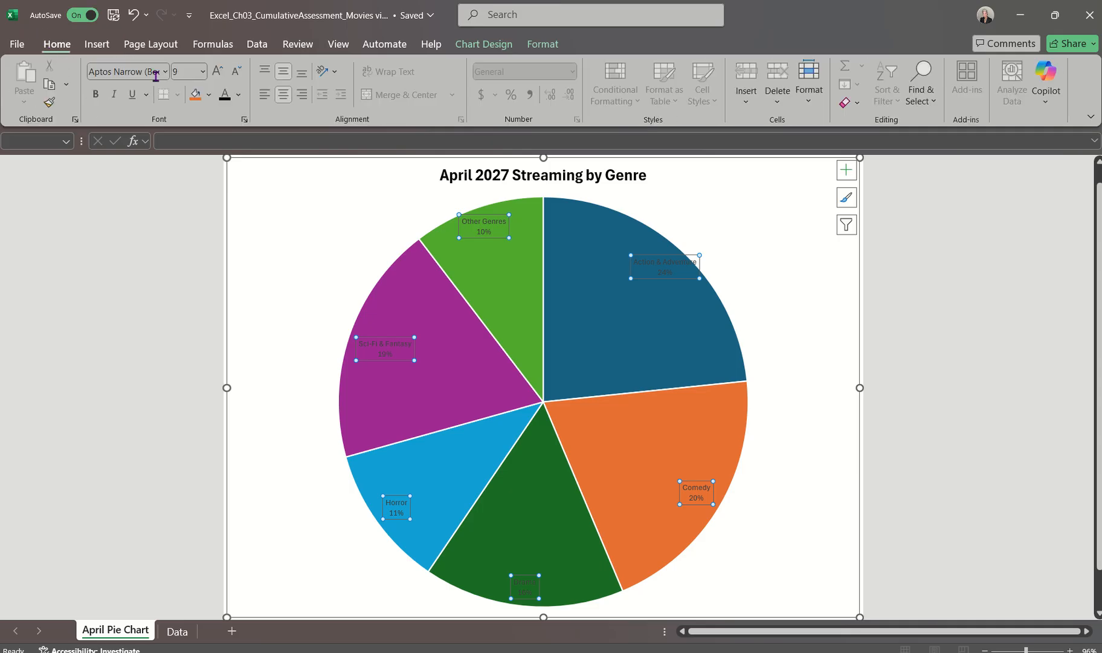
{"action": "left_click", "coordinate": [95, 95]}
{"action": "left_click", "coordinate": [203, 72]}
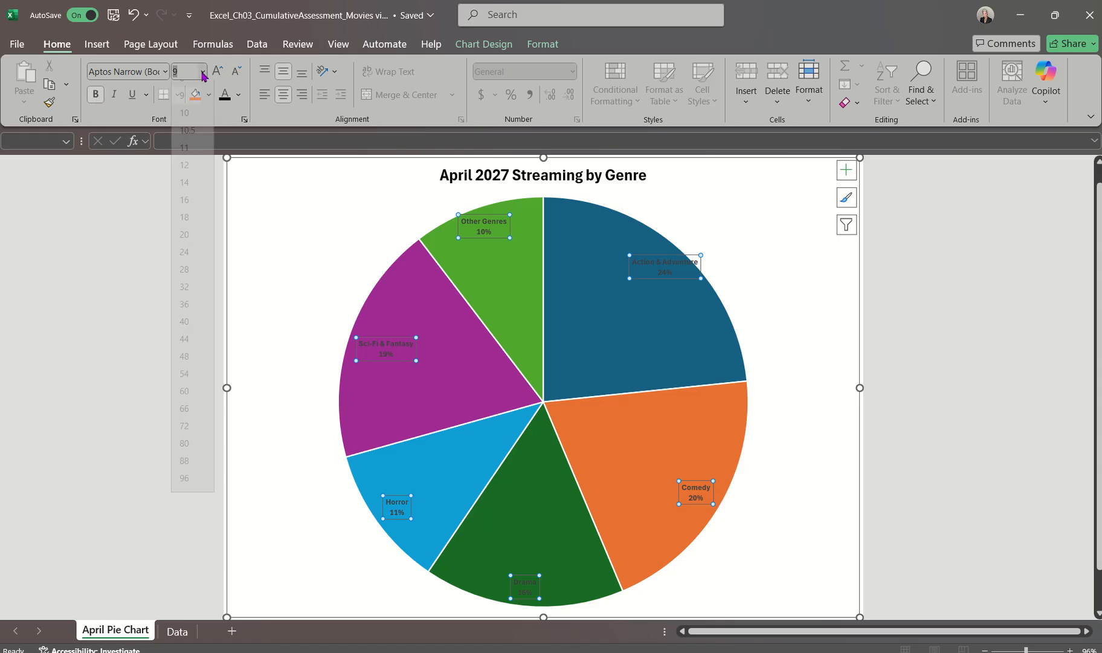
{"action": "left_click", "coordinate": [186, 183]}
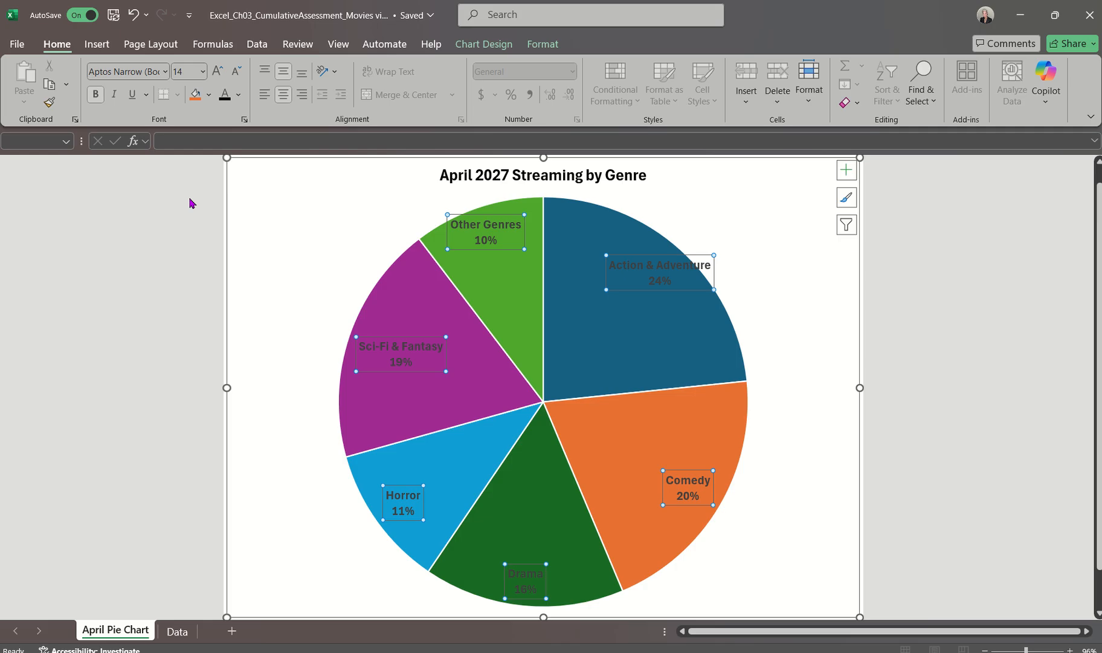
Apply the Black, Text 1 font color to the whole chart area and to the data labels
{"action": "left_click", "coordinate": [238, 184]}
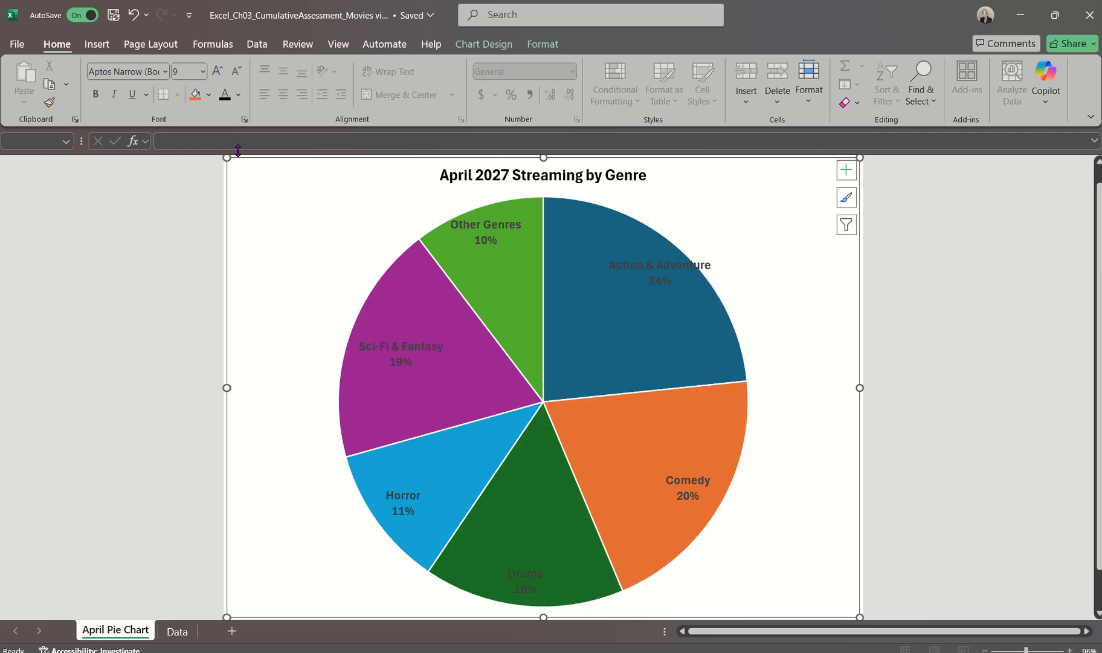
{"action": "left_click", "coordinate": [239, 97]}
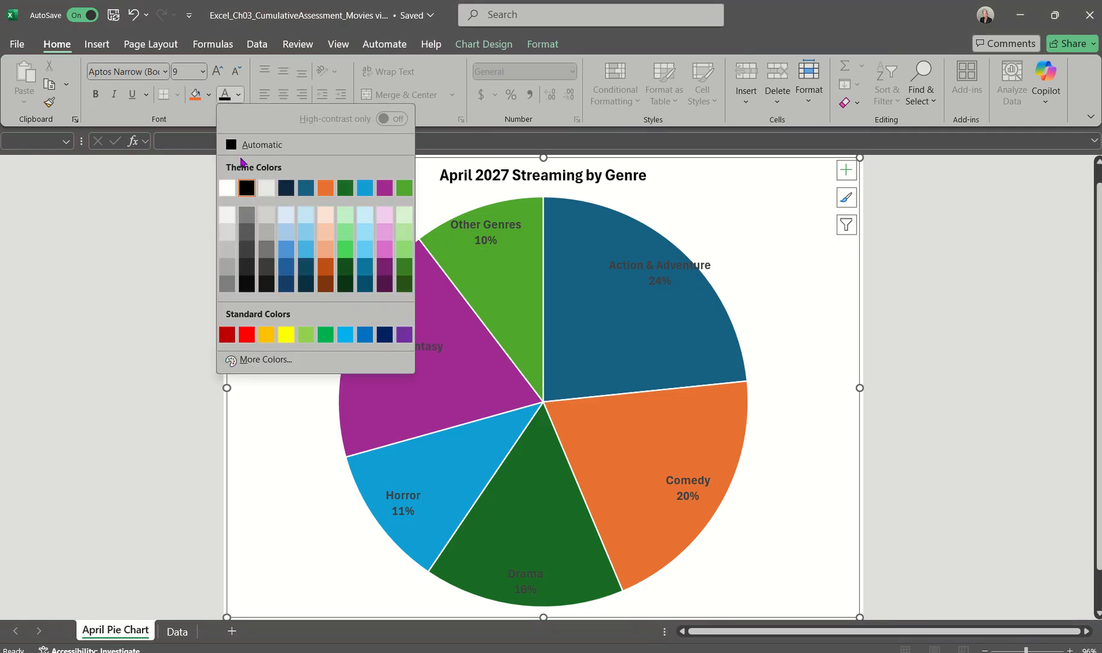
{"action": "left_click", "coordinate": [245, 190]}
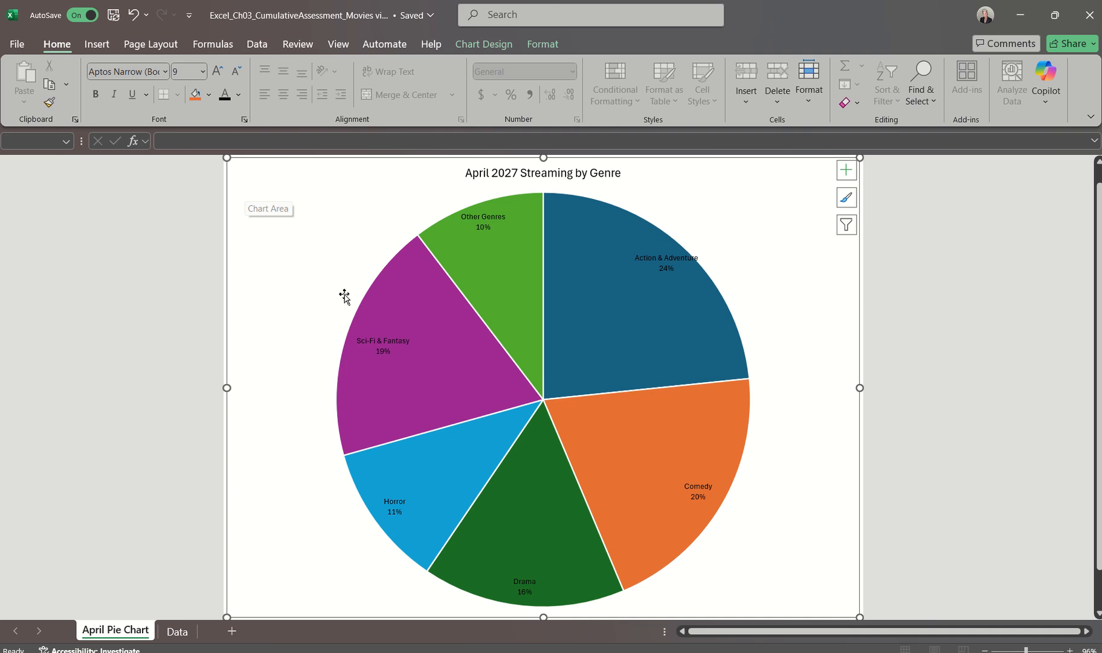
{"action": "left_click", "coordinate": [371, 343]}
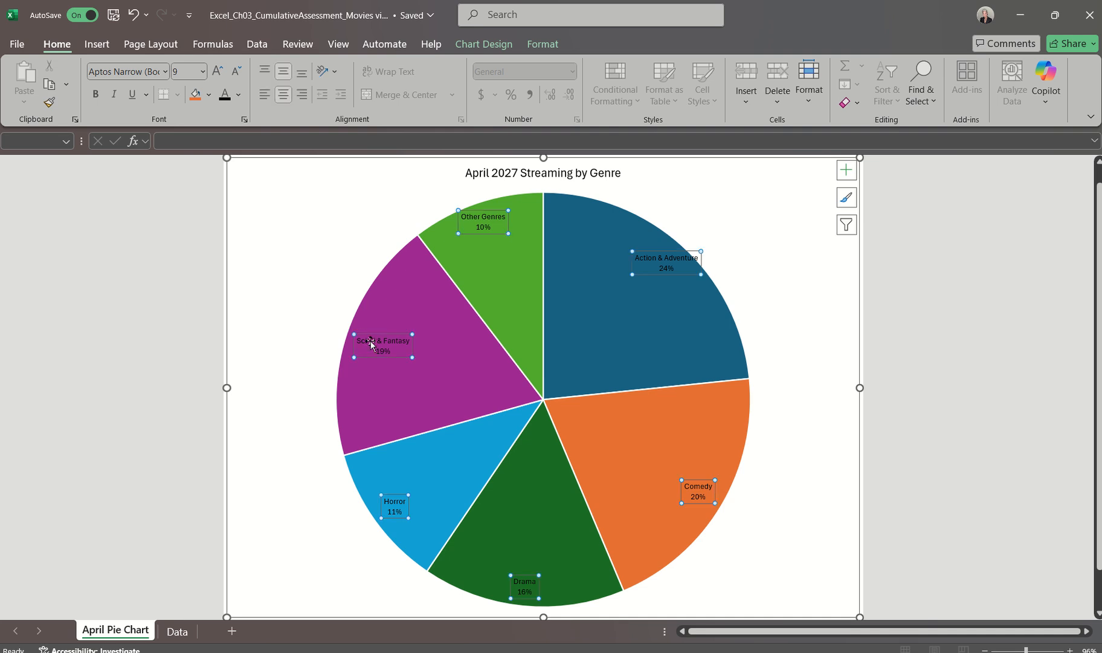
{"action": "left_click", "coordinate": [239, 95]}
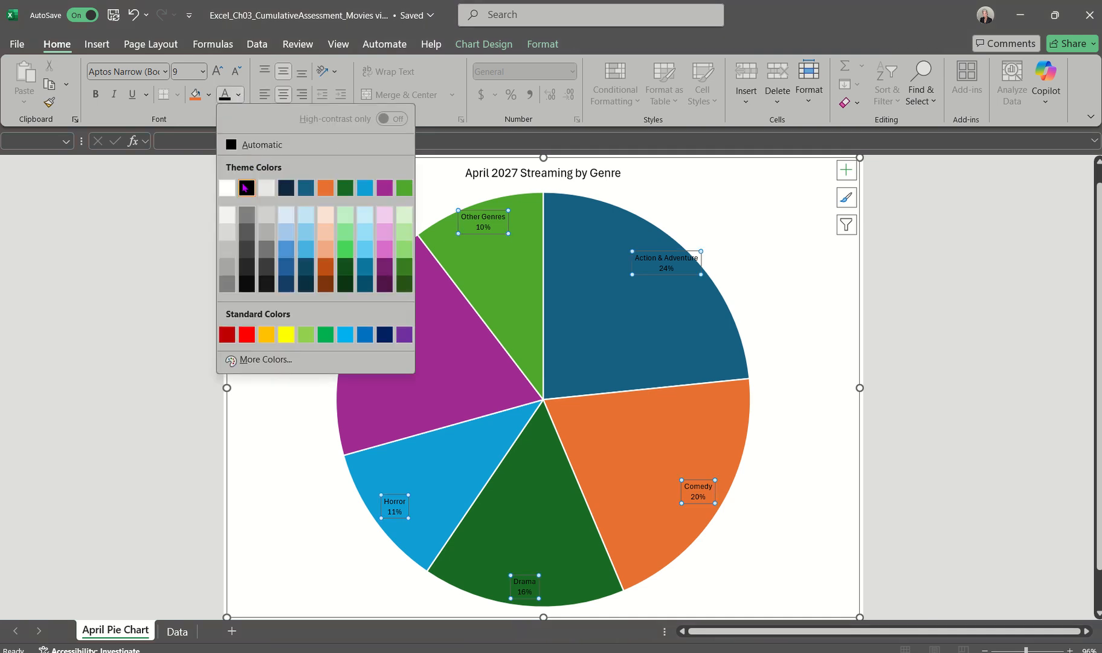
{"action": "left_click", "coordinate": [246, 188]}
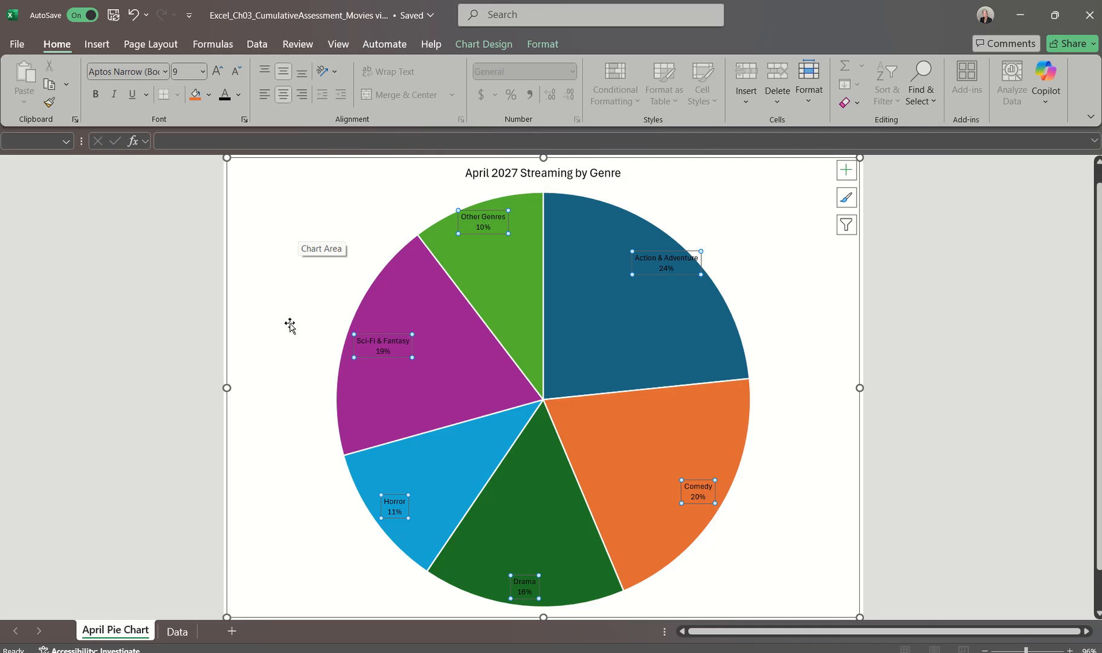
Format the pie chart's data labels as 14 pt, bold, with the Black, Text 1 font color
{"action": "left_click", "coordinate": [204, 73]}
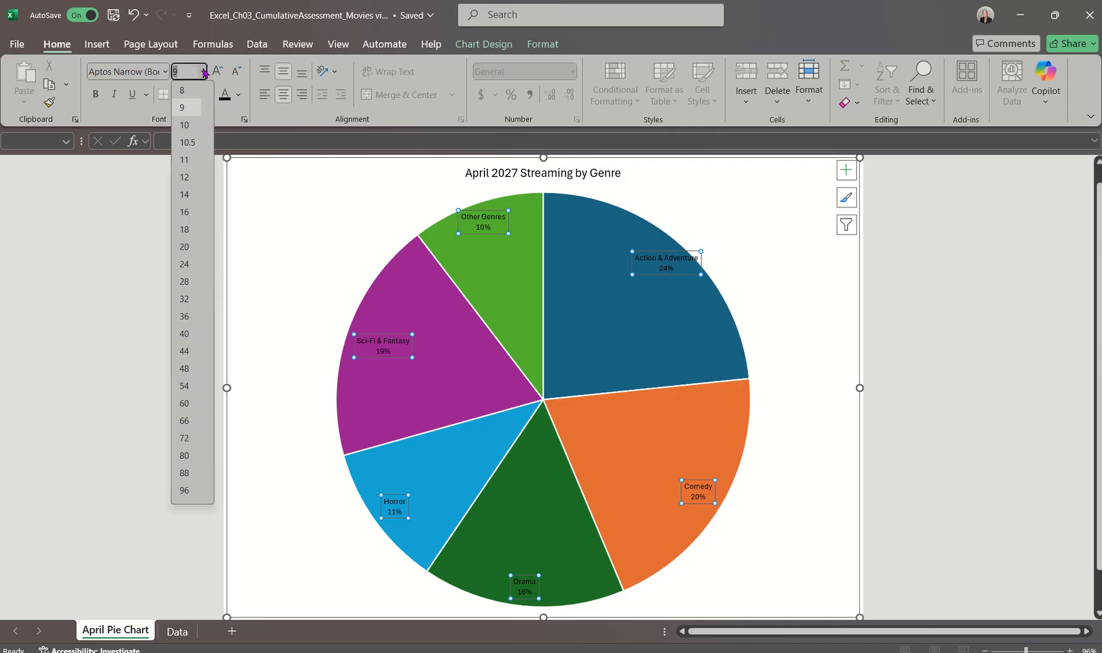
{"action": "left_click", "coordinate": [184, 197]}
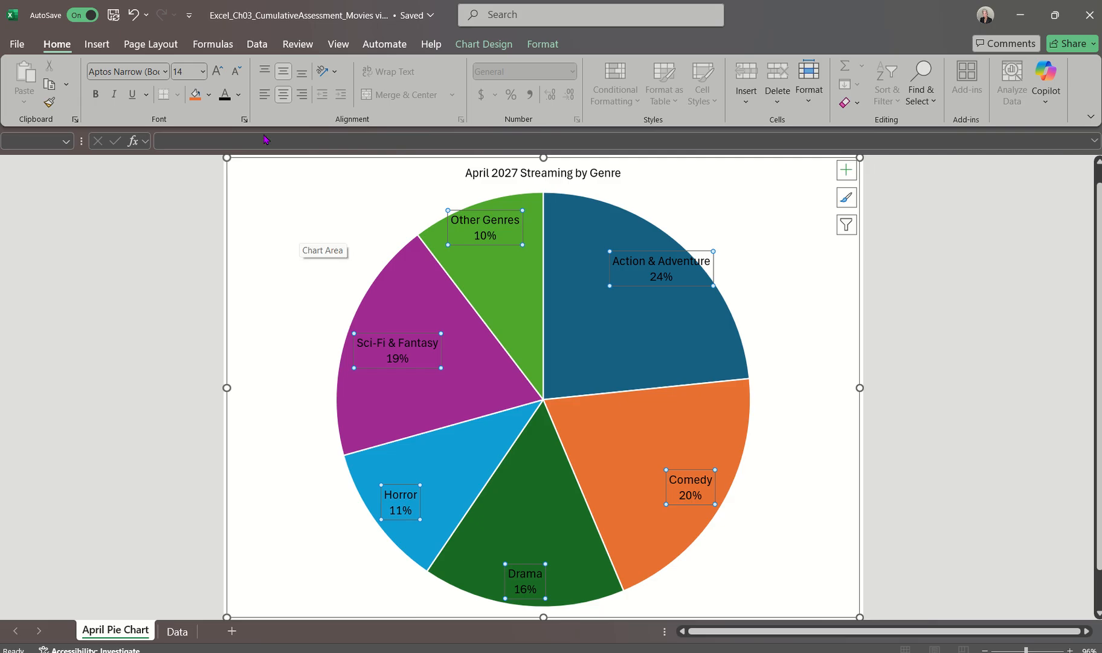
{"action": "left_click", "coordinate": [94, 96]}
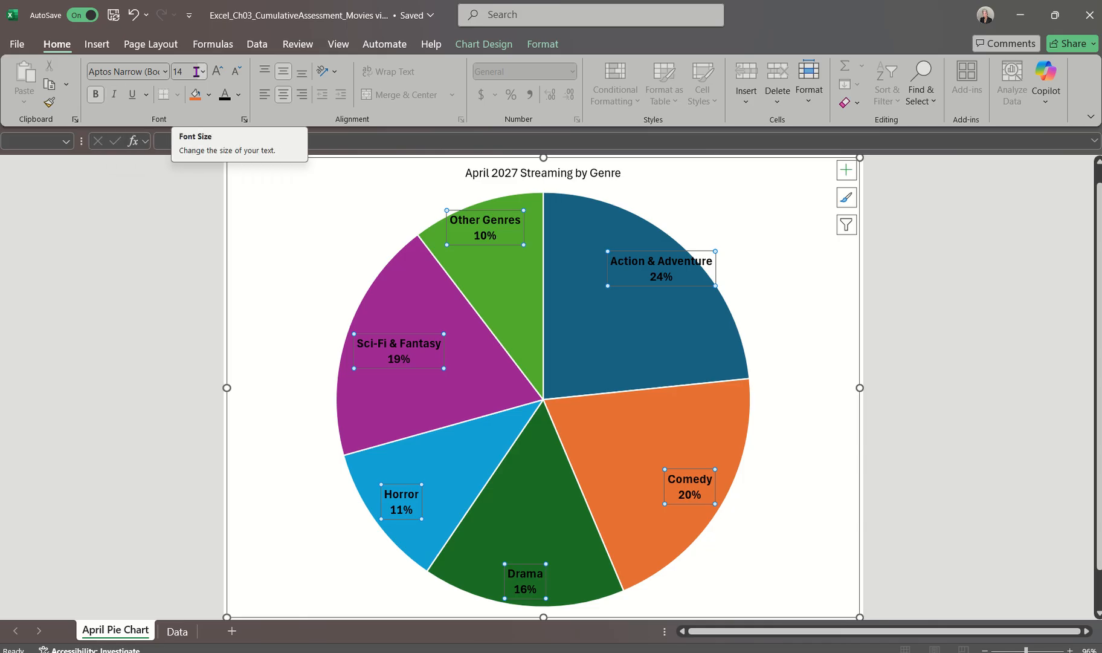
{"action": "left_click", "coordinate": [239, 95]}
{"action": "left_click", "coordinate": [246, 188]}
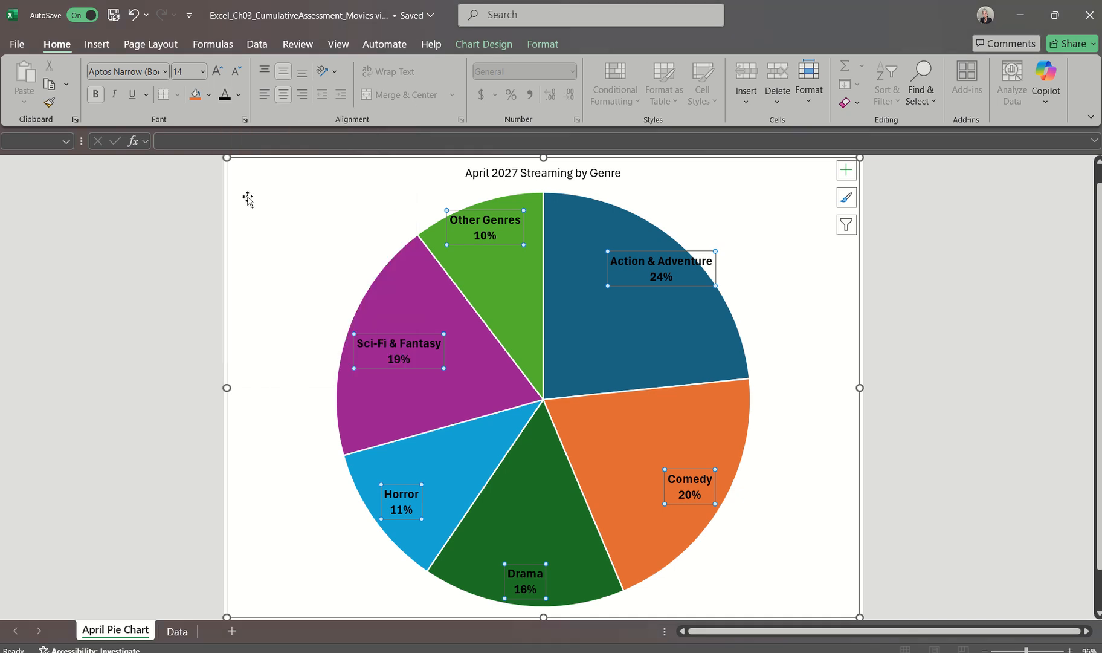
{"action": "left_click", "coordinate": [270, 212]}
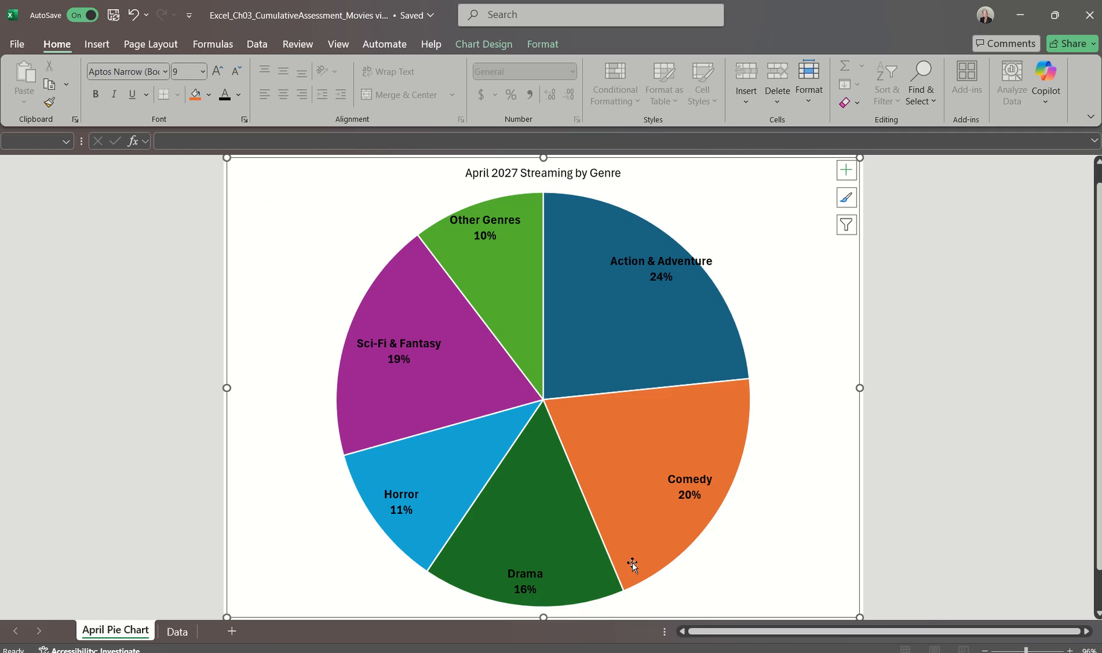
Switch to the Movies instructions document in Word, read the pie chart formatting requirements, and return to the Excel workbook
{"action": "left_click", "coordinate": [695, 652]}
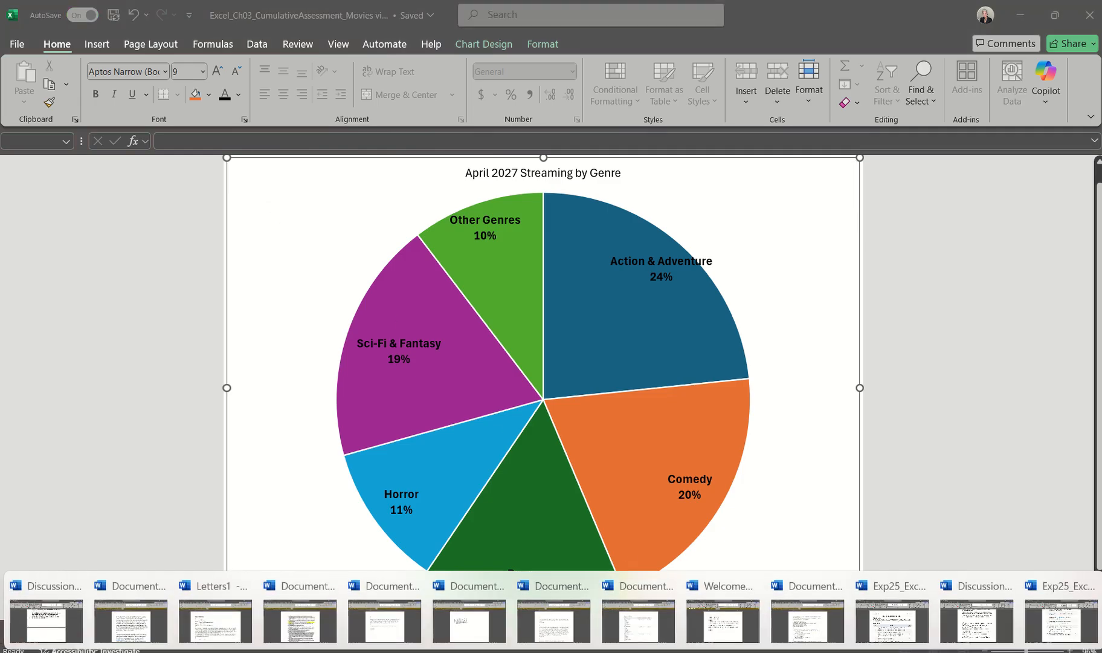
{"action": "left_click", "coordinate": [1060, 616]}
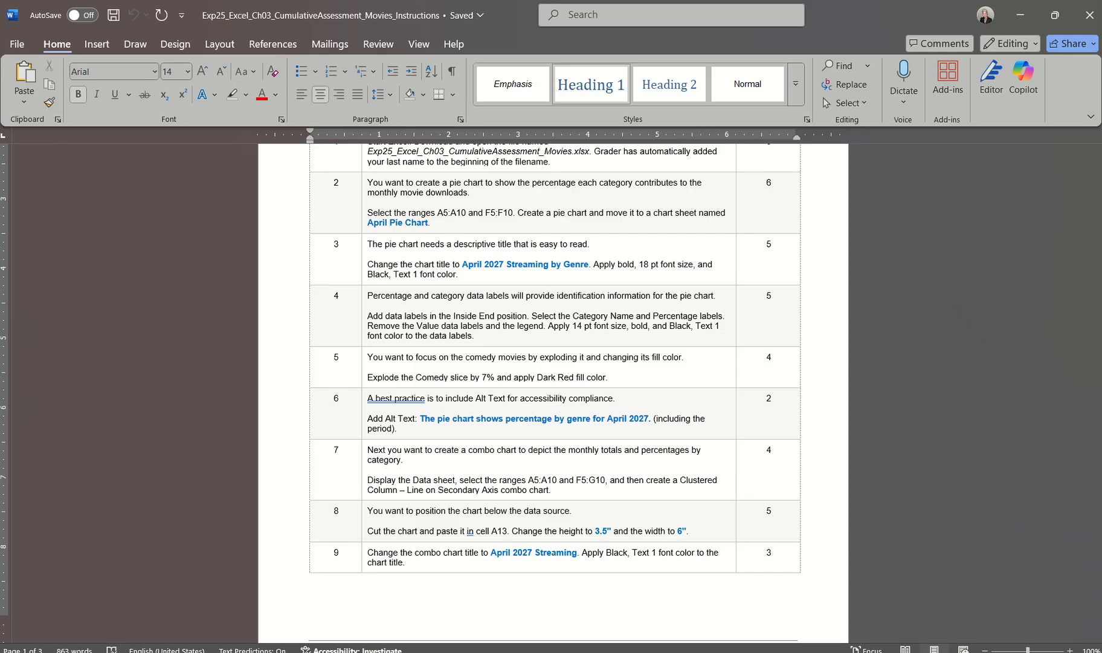
{"action": "left_click", "coordinate": [1035, 598]}
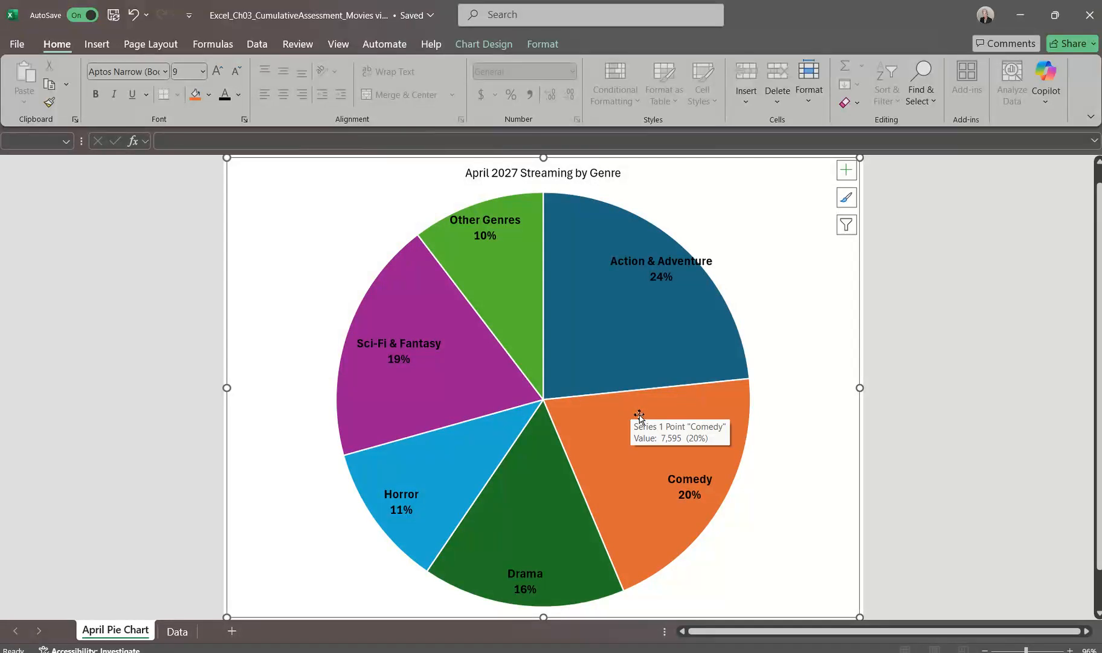
{"action": "left_click", "coordinate": [614, 441]}
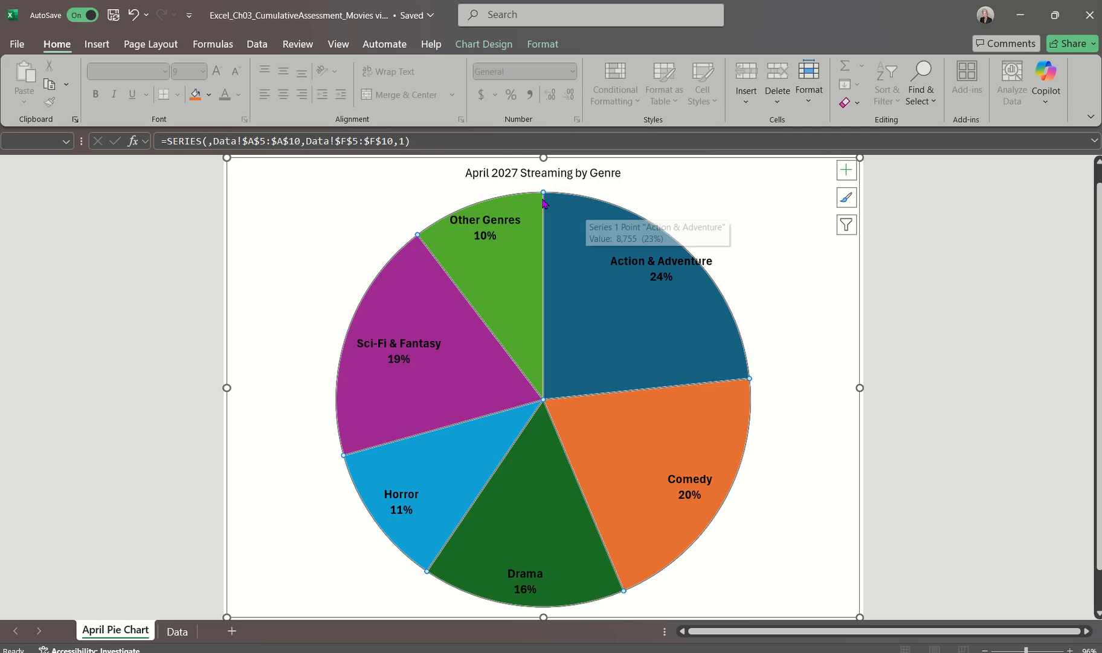
{"action": "mouse_move", "coordinate": [491, 230]}
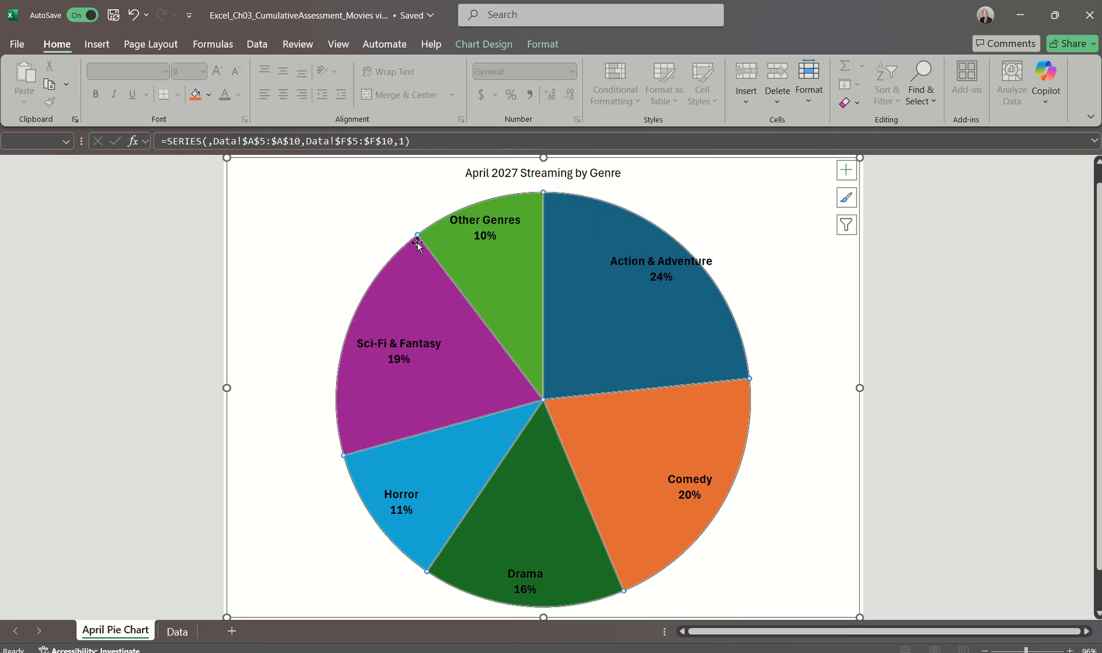
{"action": "mouse_move", "coordinate": [416, 239]}
{"action": "mouse_move", "coordinate": [631, 453]}
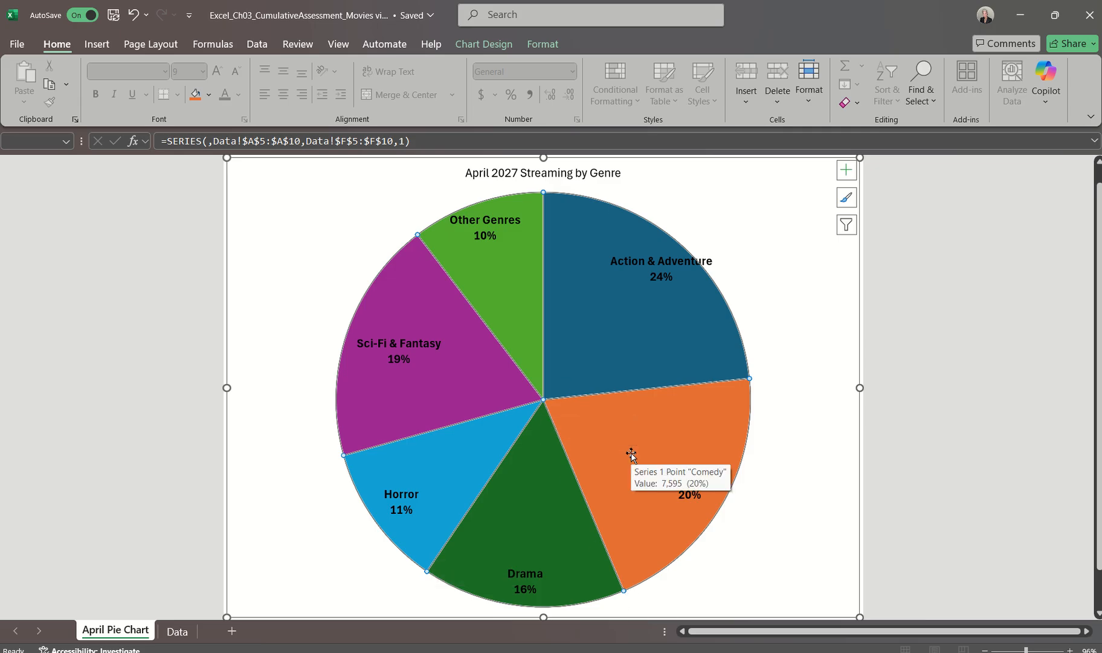
{"action": "left_click", "coordinate": [802, 438]}
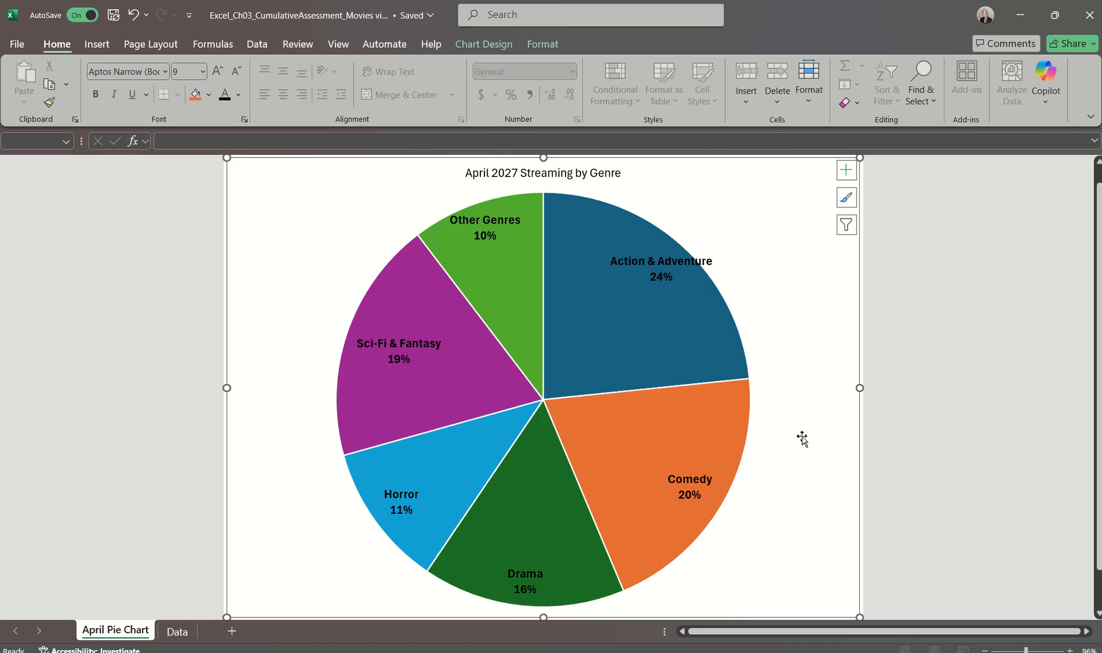
{"action": "left_click", "coordinate": [677, 424]}
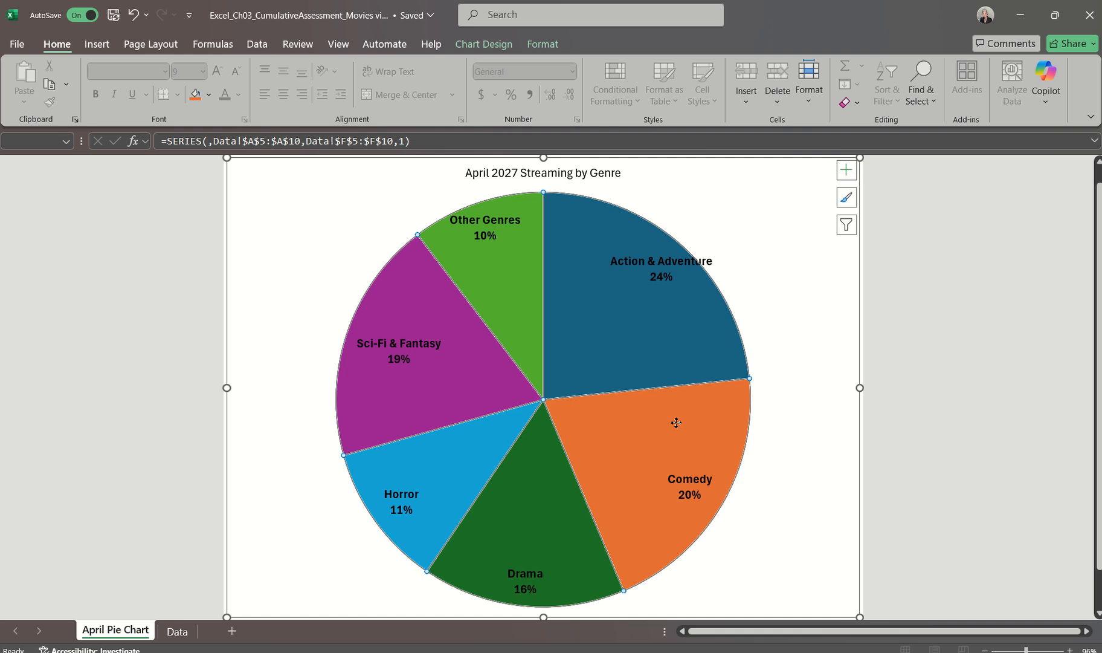
{"action": "left_click", "coordinate": [676, 423]}
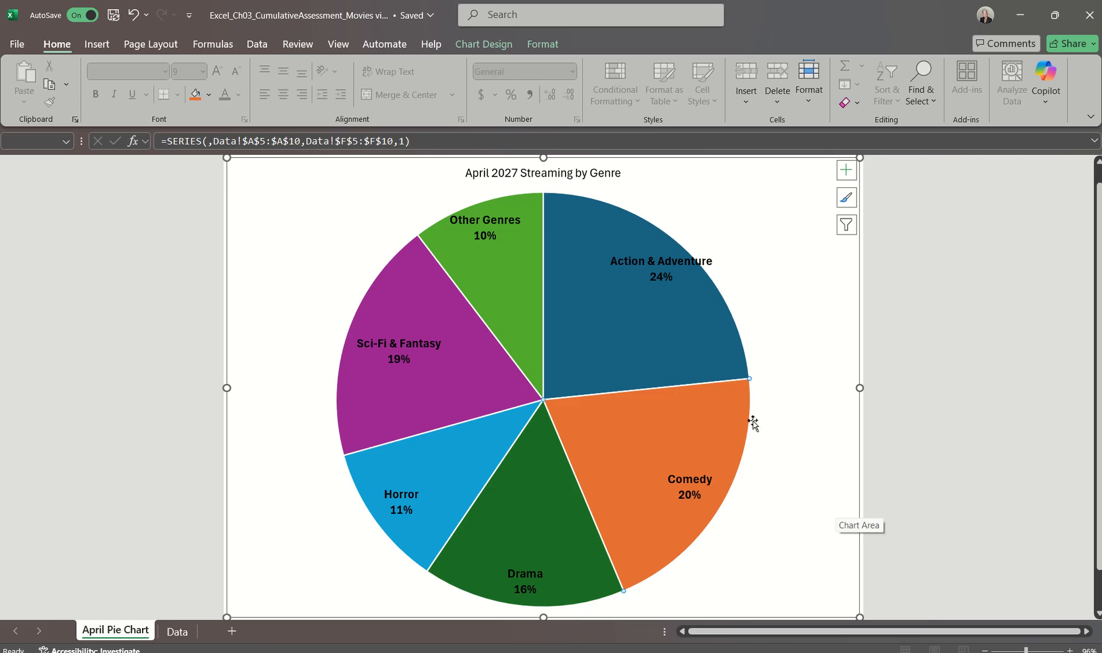
{"action": "left_click", "coordinate": [811, 454]}
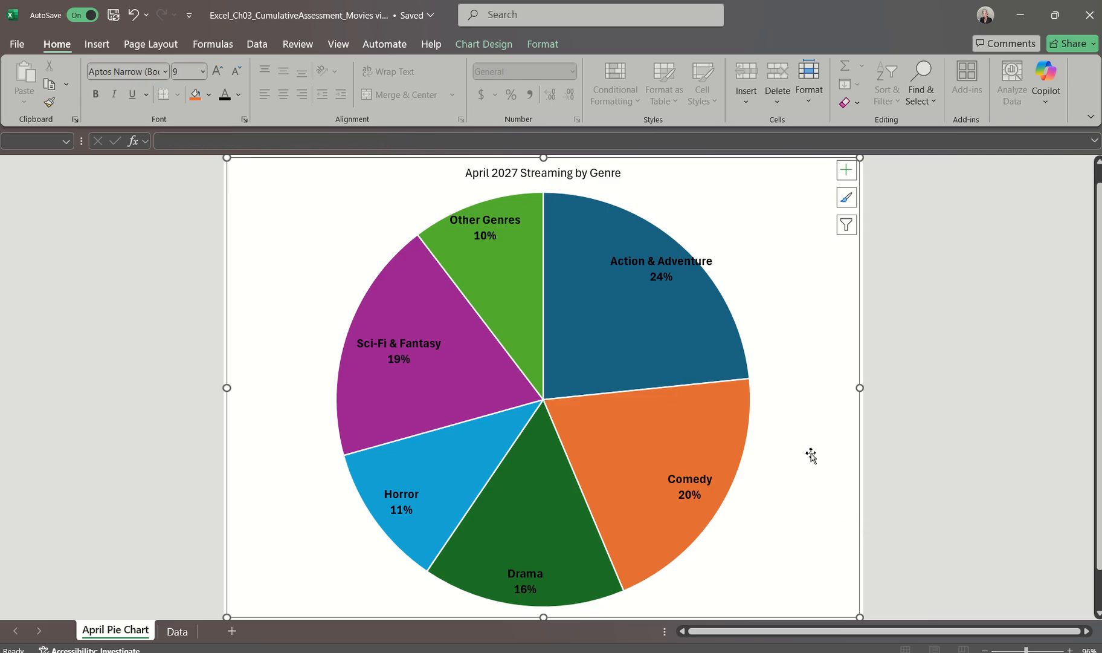
{"action": "left_click", "coordinate": [677, 432]}
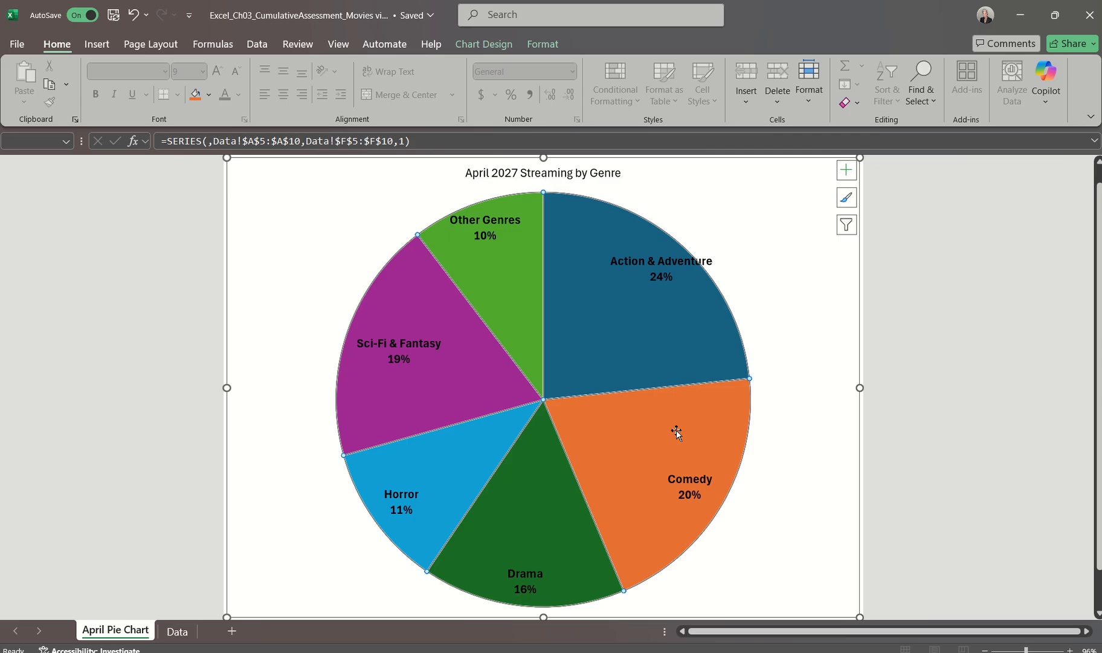
{"action": "double_click", "coordinate": [676, 432]}
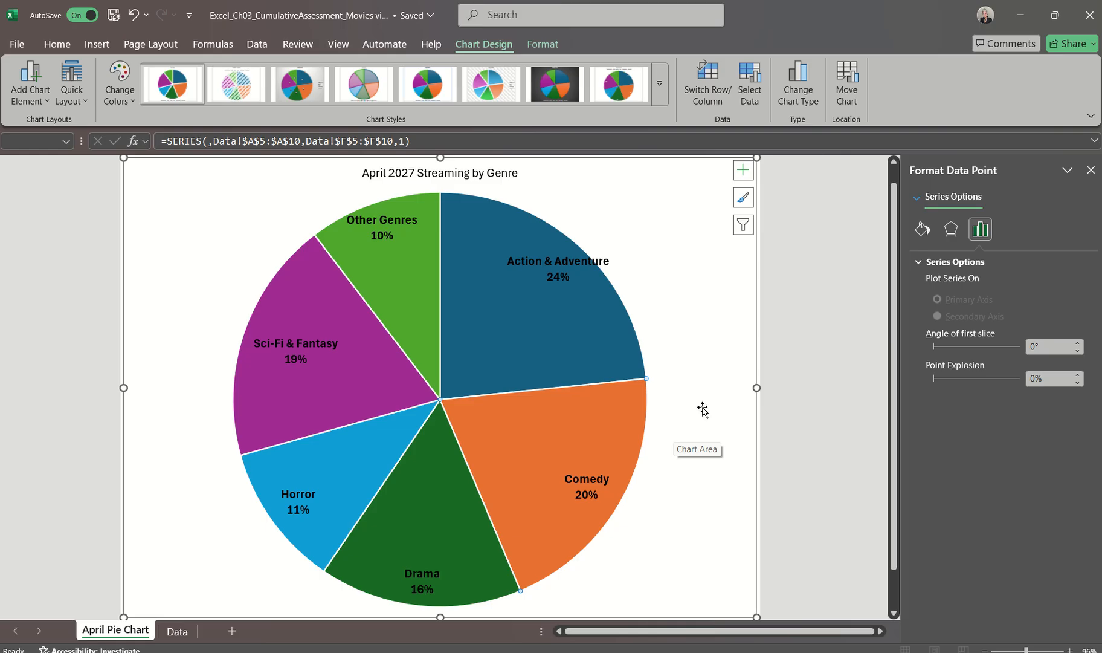
{"action": "left_click", "coordinate": [1091, 171]}
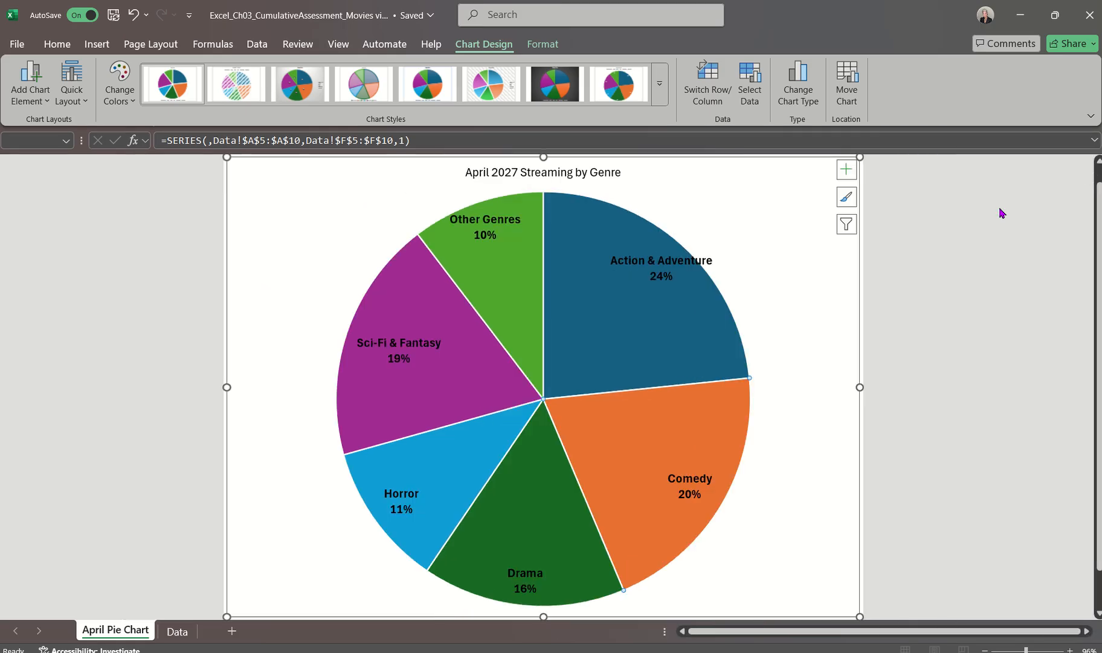
{"action": "left_click", "coordinate": [808, 342]}
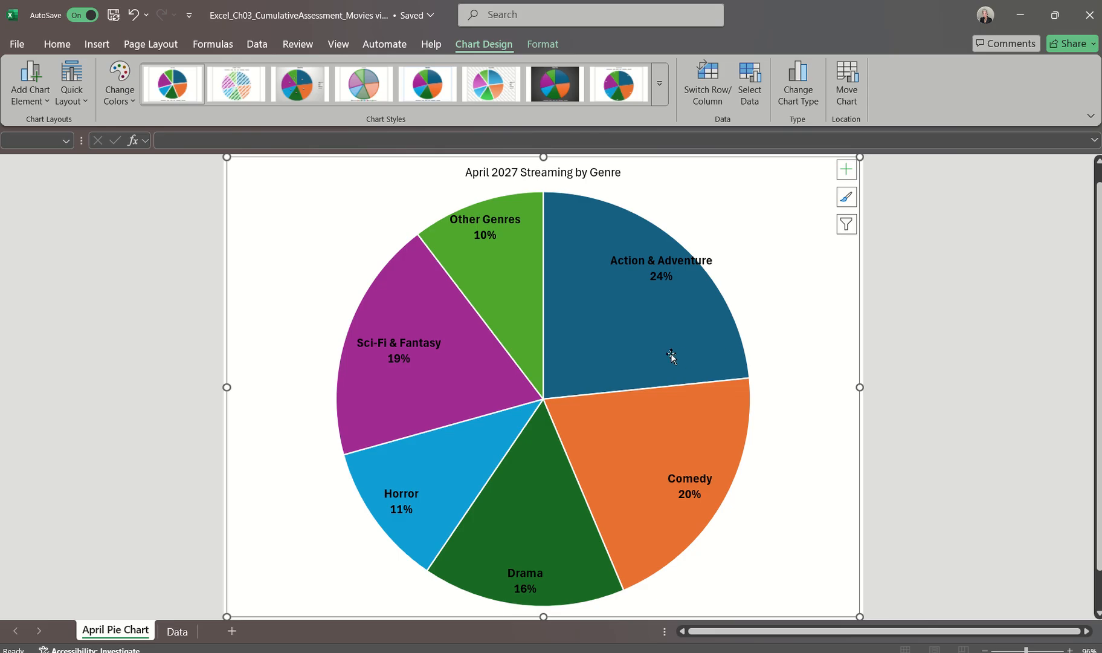
Select only the Comedy slice of the pie chart and set its point explosion to 7%
{"action": "left_click", "coordinate": [630, 367]}
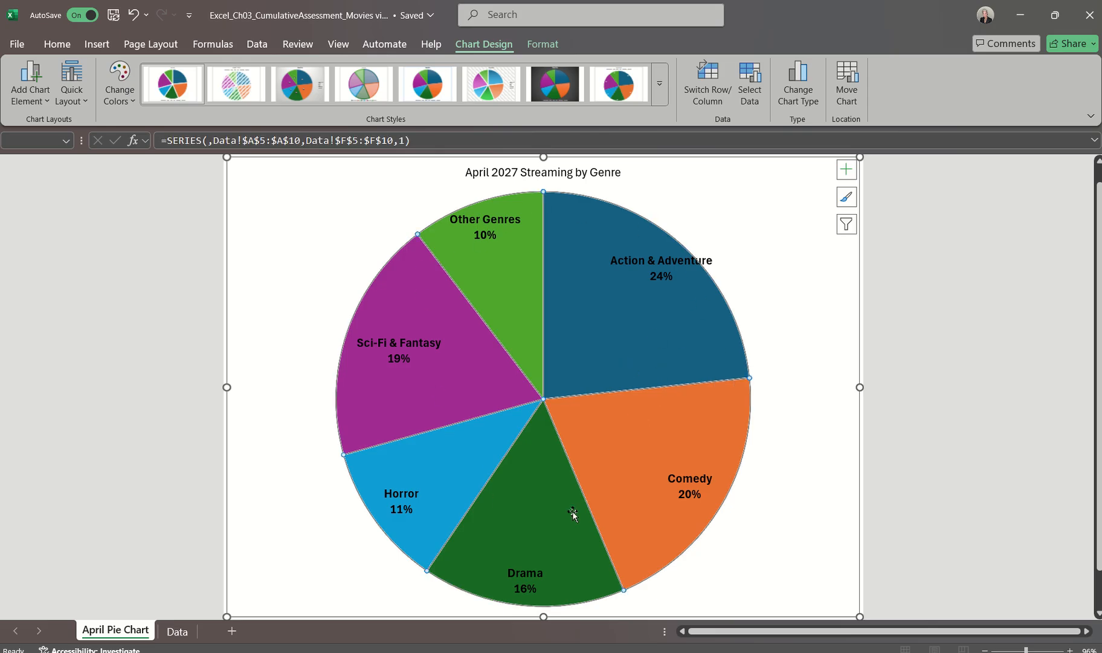
{"action": "double_click", "coordinate": [629, 428]}
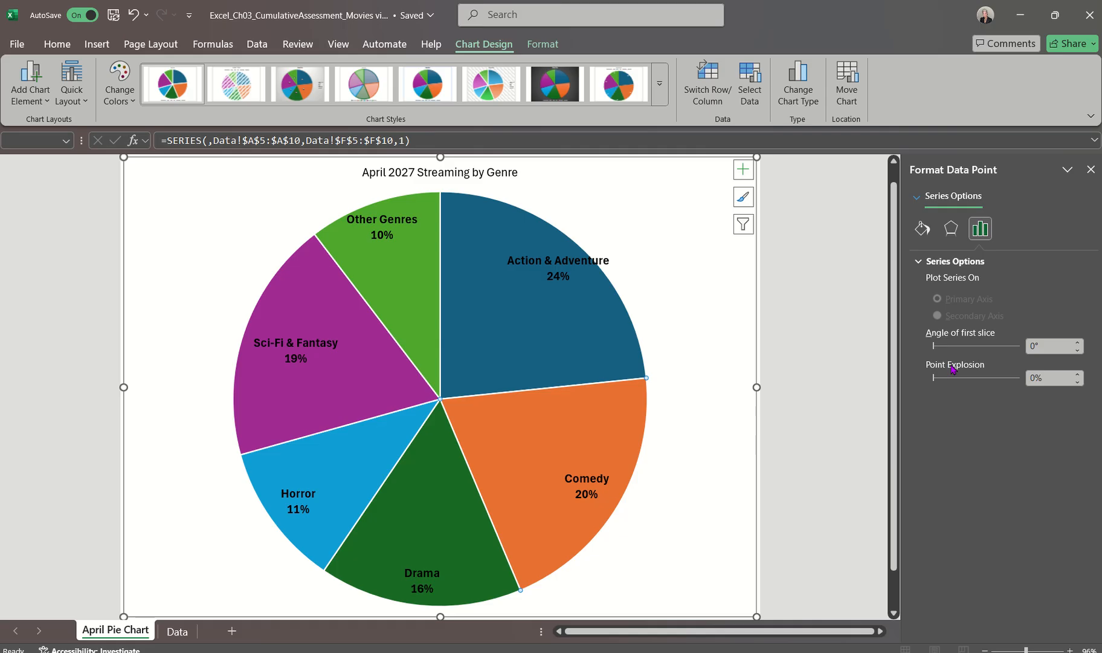
{"action": "key", "text": "XF86AudioRaiseVolume"}
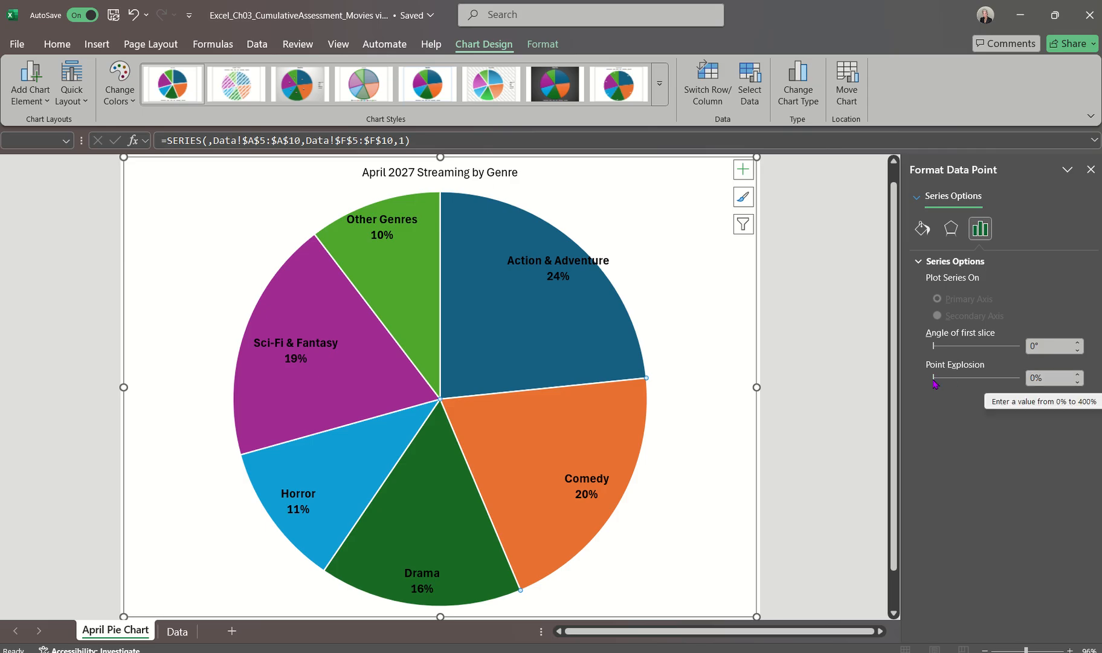
{"action": "left_click", "coordinate": [1079, 374]}
{"action": "left_click", "coordinate": [1079, 374]}
{"action": "left_click", "coordinate": [1079, 374]}
{"action": "left_click", "coordinate": [1079, 374]}
{"action": "left_click", "coordinate": [1079, 374]}
{"action": "left_click", "coordinate": [1079, 374]}
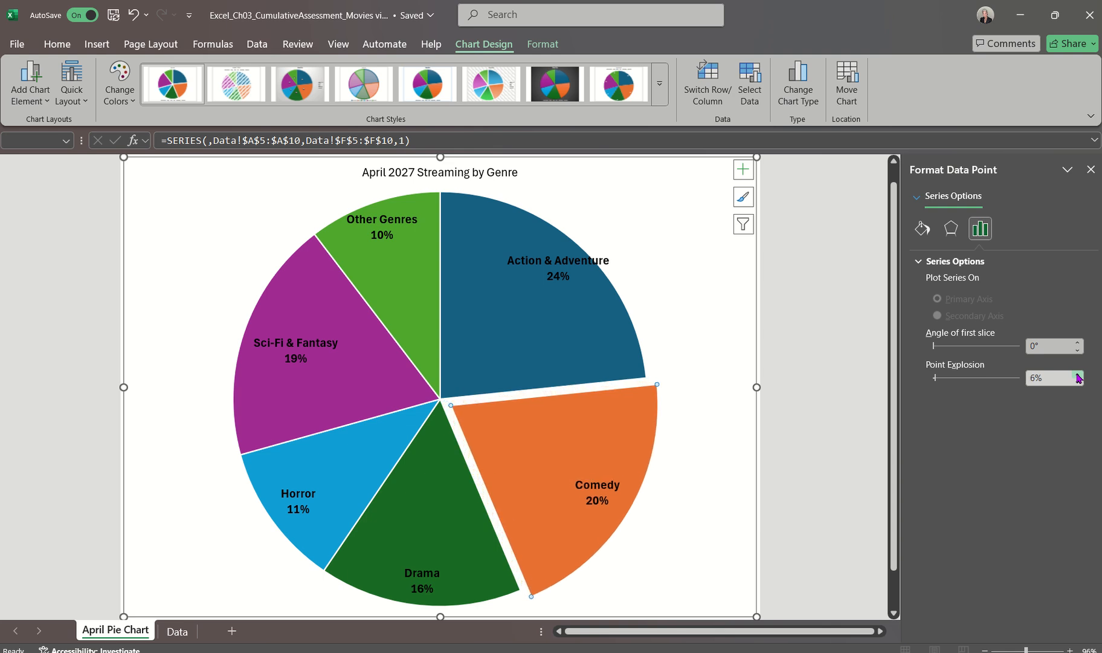
{"action": "left_click", "coordinate": [1079, 374]}
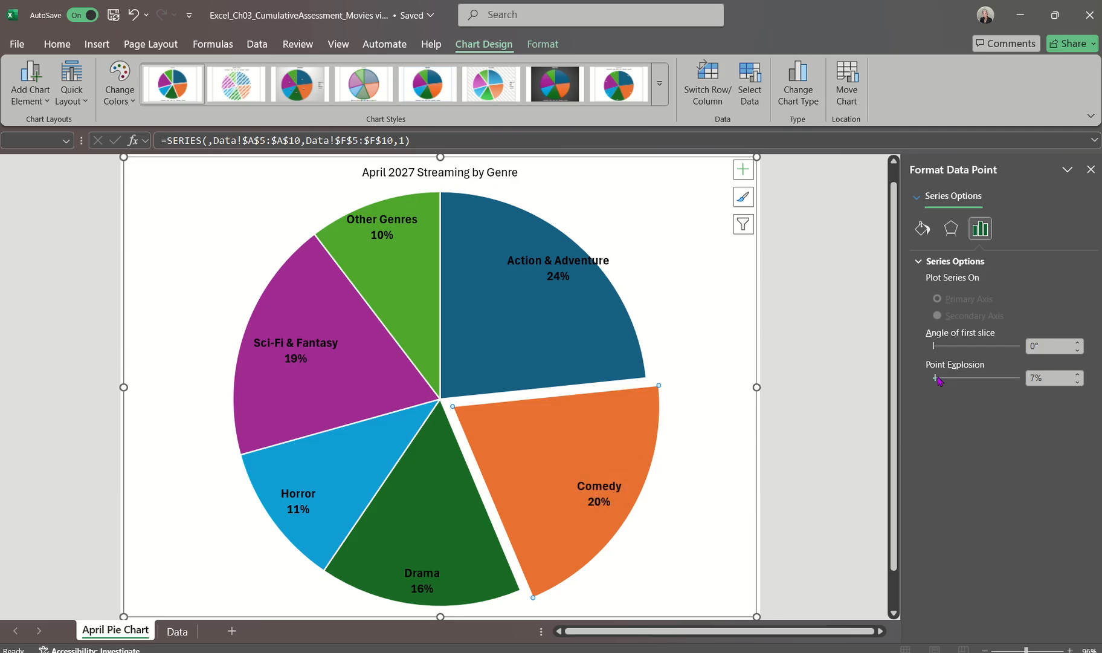
Try exploding the Comedy slice to 41% and 11%, and set its point explosion back to 7%
{"action": "left_click_drag", "start_coordinate": [936, 379], "coordinate": [941, 381]}
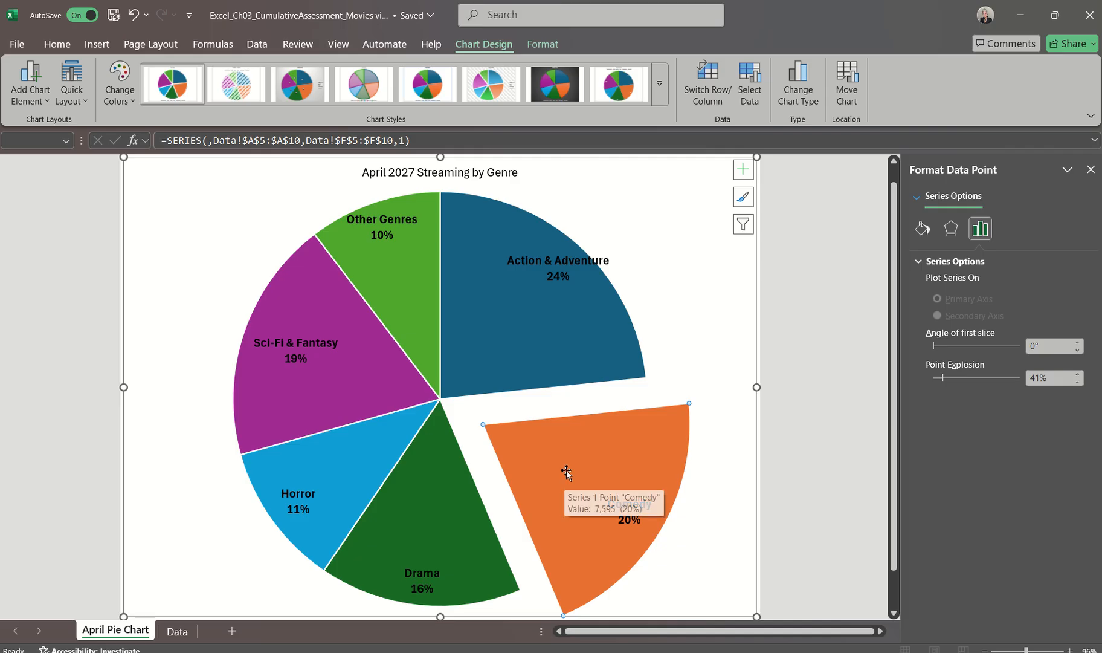
{"action": "left_click_drag", "start_coordinate": [568, 467], "coordinate": [514, 455]}
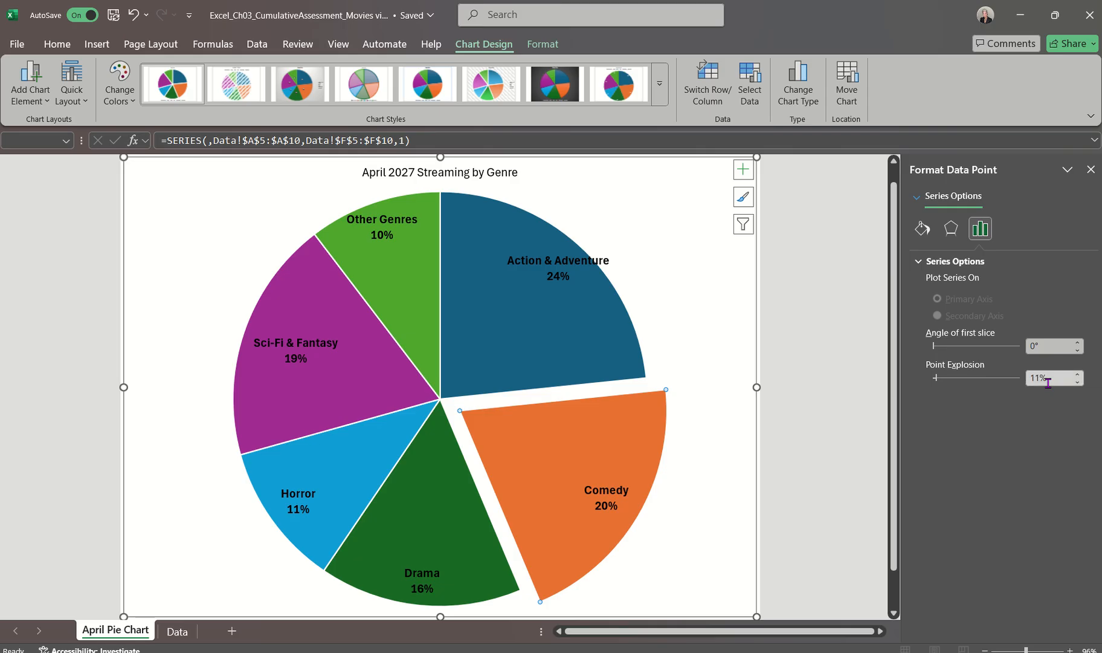
{"action": "left_click", "coordinate": [1077, 381]}
{"action": "left_click", "coordinate": [1077, 382]}
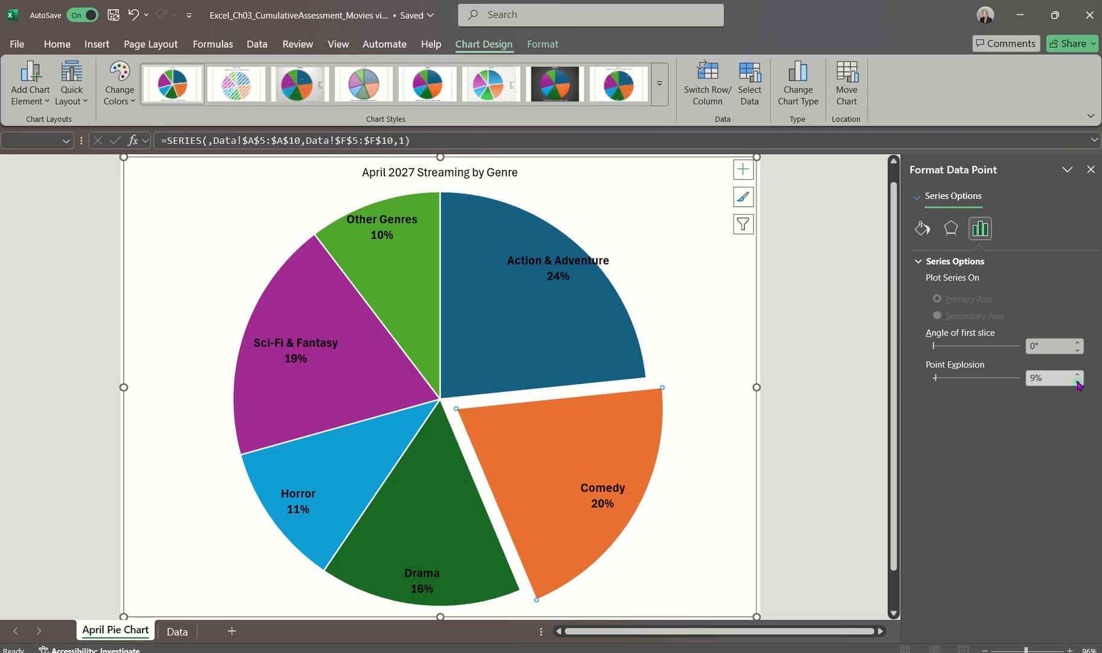
{"action": "left_click", "coordinate": [1077, 382]}
{"action": "left_click", "coordinate": [1077, 382]}
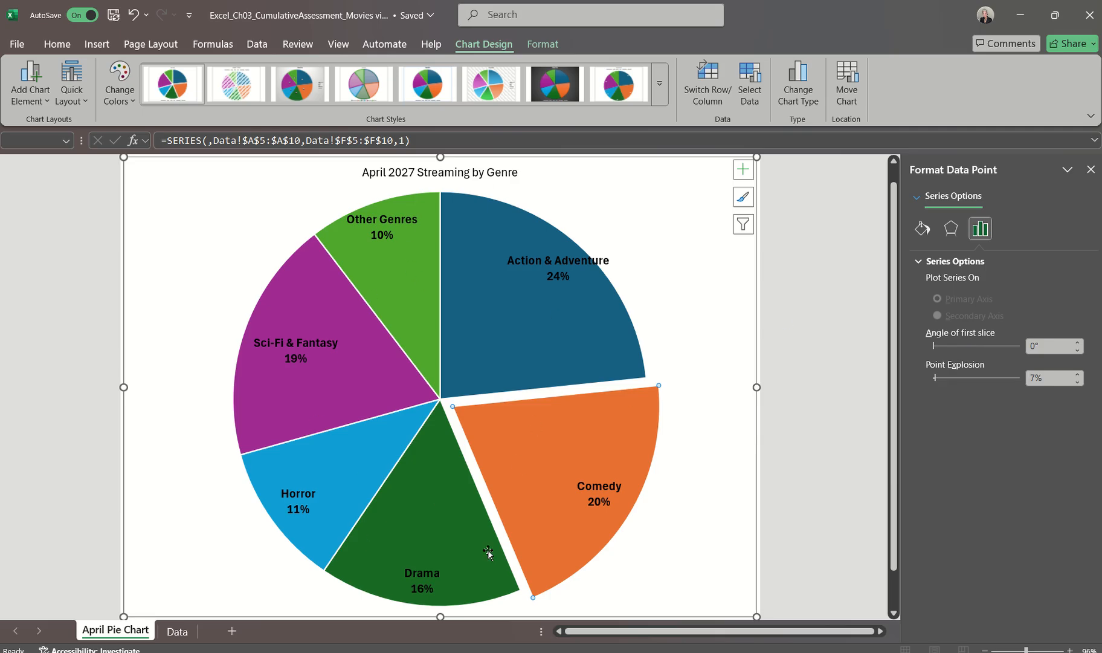
Try rotating the pie chart to first-slice angles of 216° and 192°, and set the angle back to 0°
{"action": "left_click", "coordinate": [1077, 342]}
{"action": "left_click_drag", "start_coordinate": [1079, 347], "coordinate": [1078, 347]}
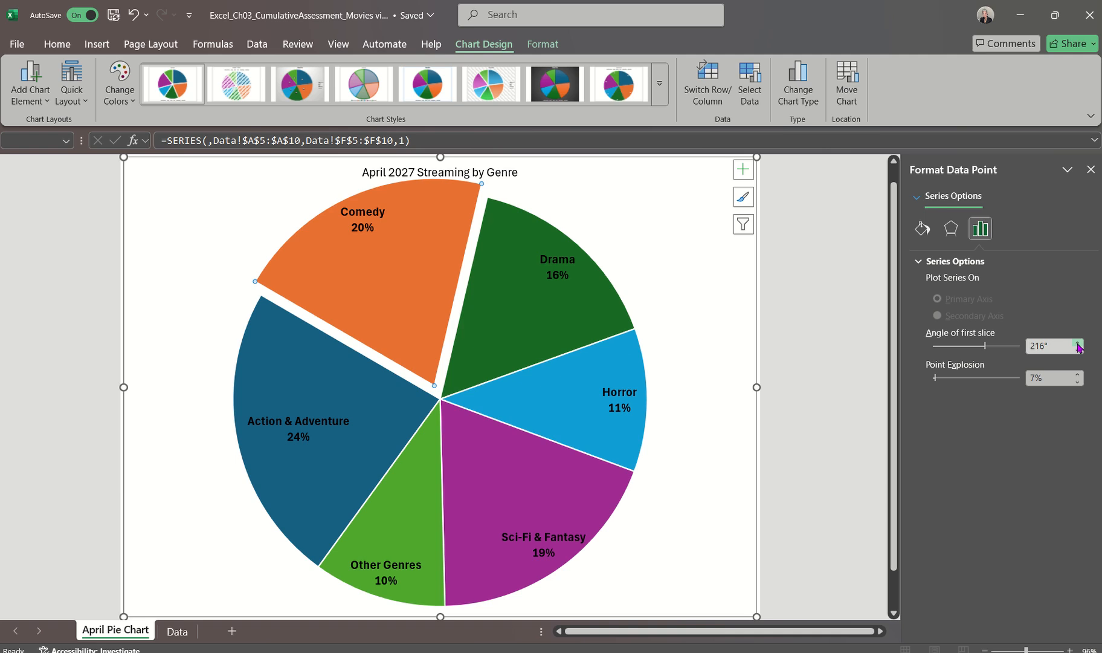
{"action": "left_click_drag", "start_coordinate": [1079, 354], "coordinate": [1078, 354]}
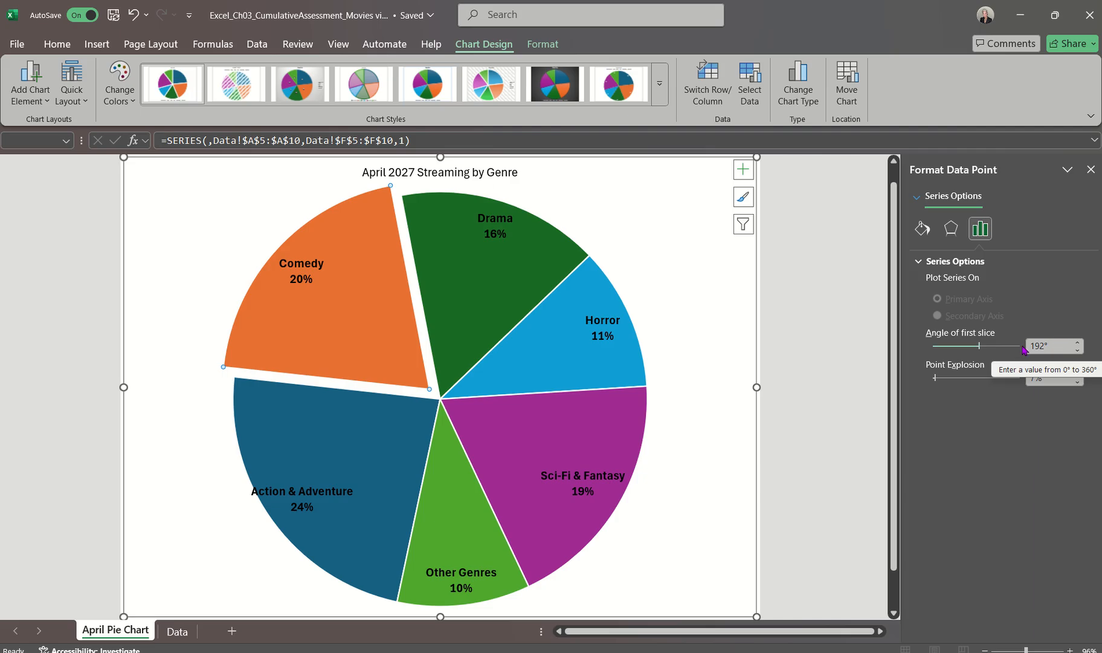
{"action": "left_click_drag", "start_coordinate": [980, 345], "coordinate": [932, 346]}
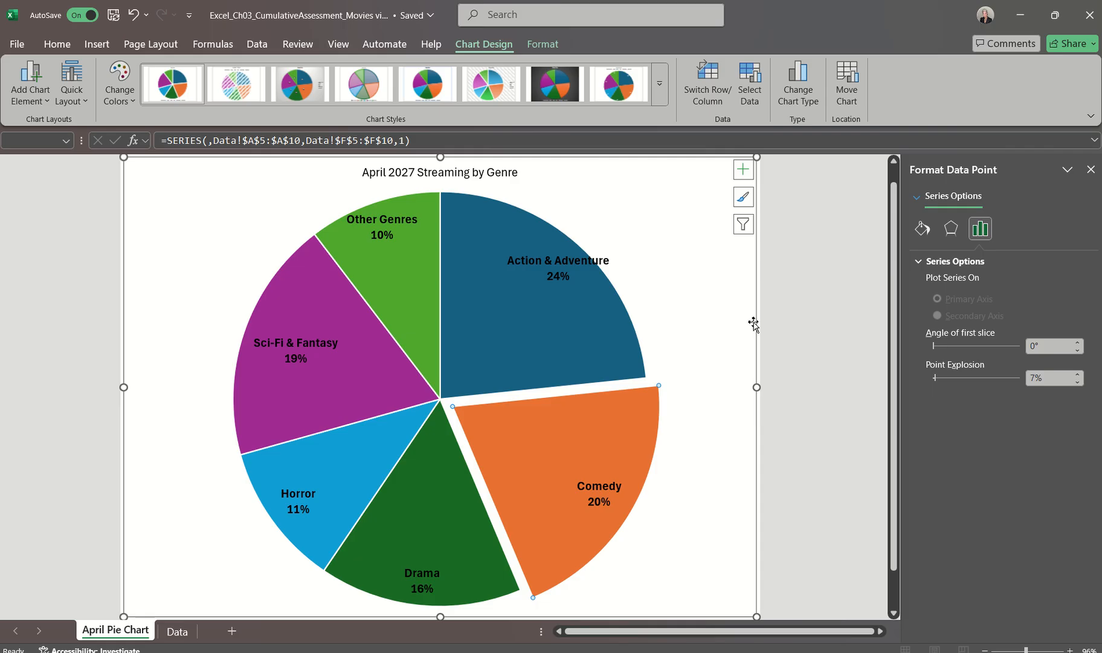
Format the pie chart's title as bold with an 18 pt font size
{"action": "left_click", "coordinate": [504, 173]}
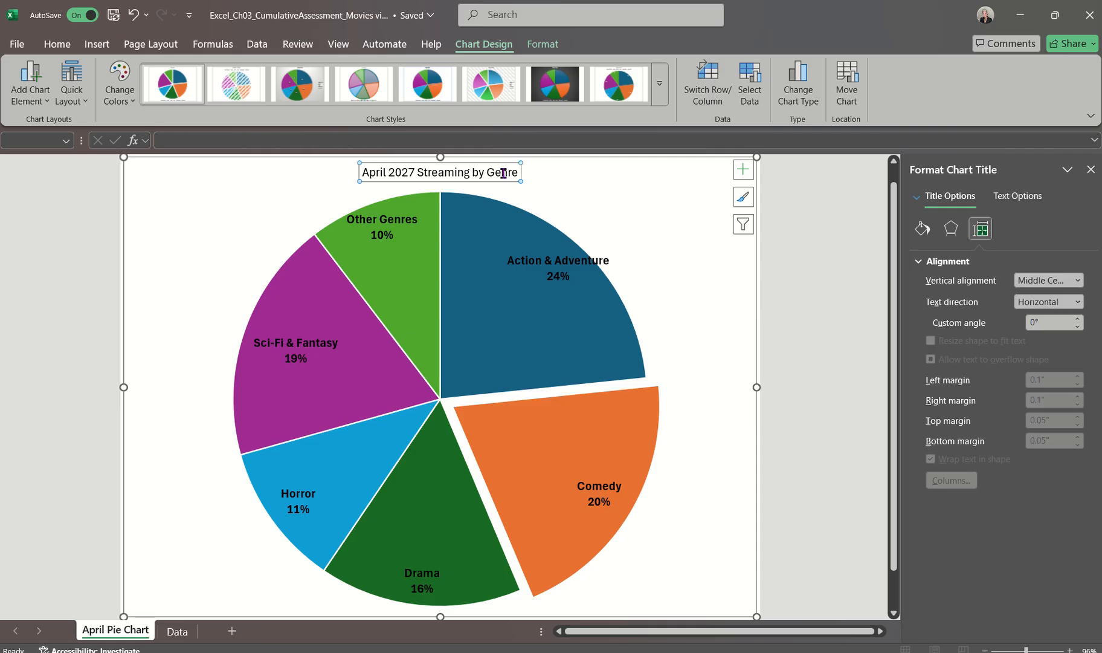
{"action": "left_click", "coordinate": [56, 43]}
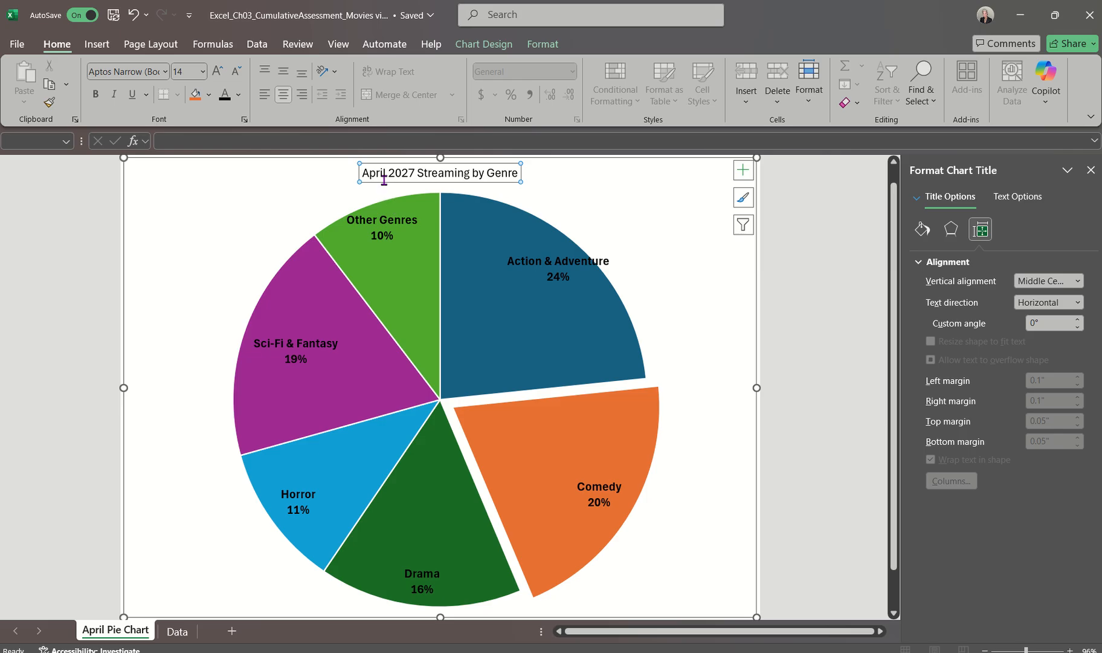
{"action": "left_click", "coordinate": [95, 93]}
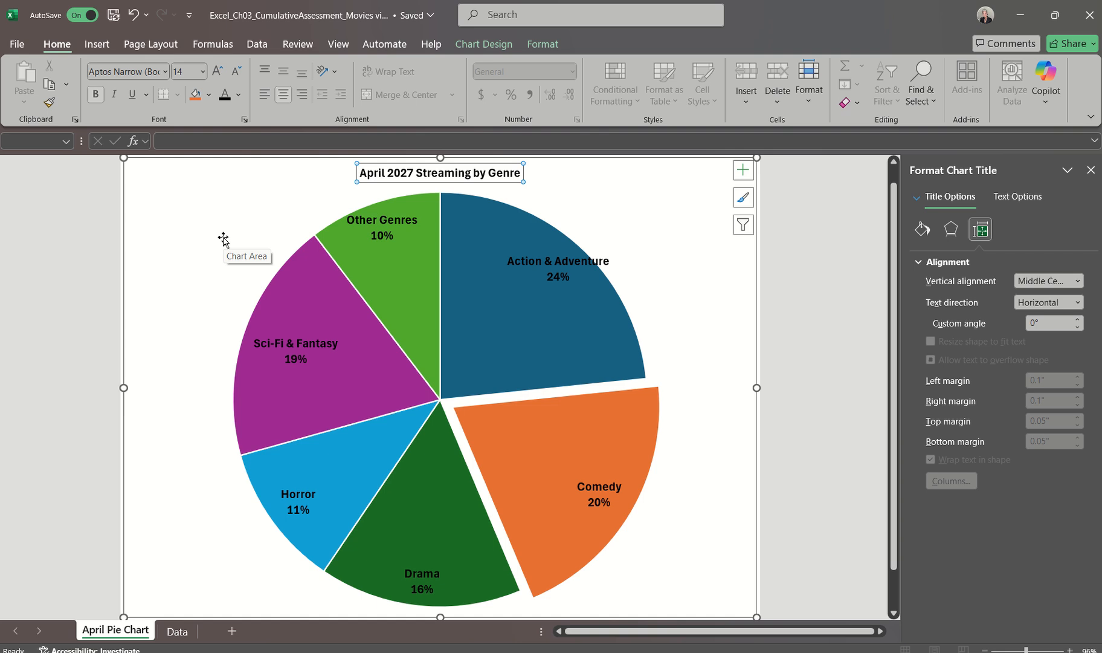
{"action": "left_click", "coordinate": [203, 71]}
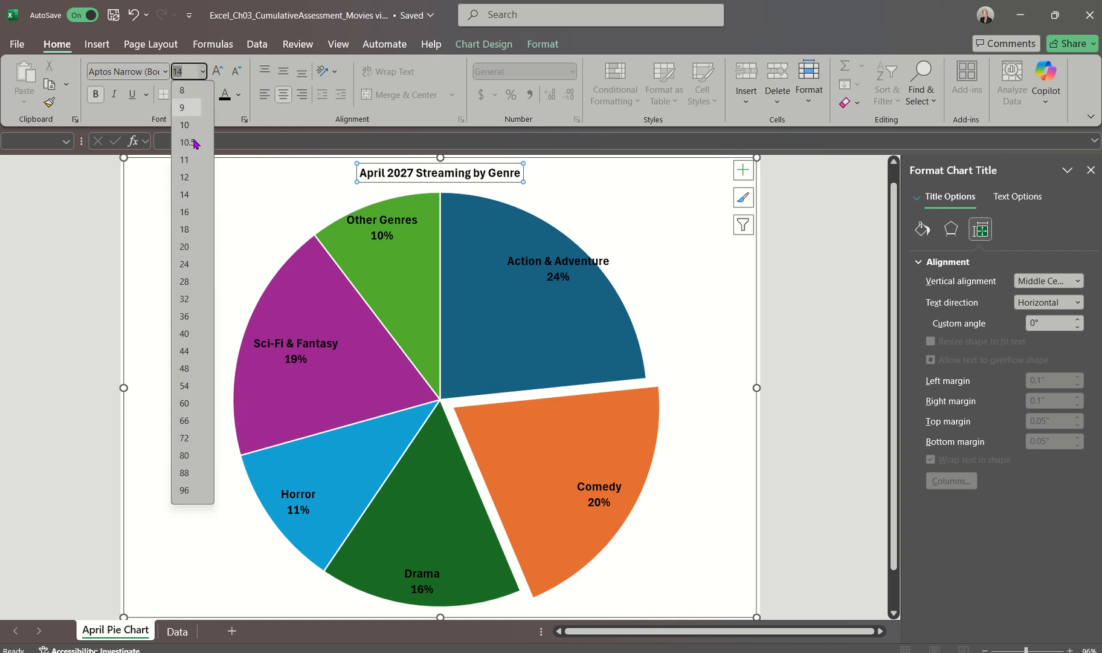
{"action": "left_click", "coordinate": [186, 229]}
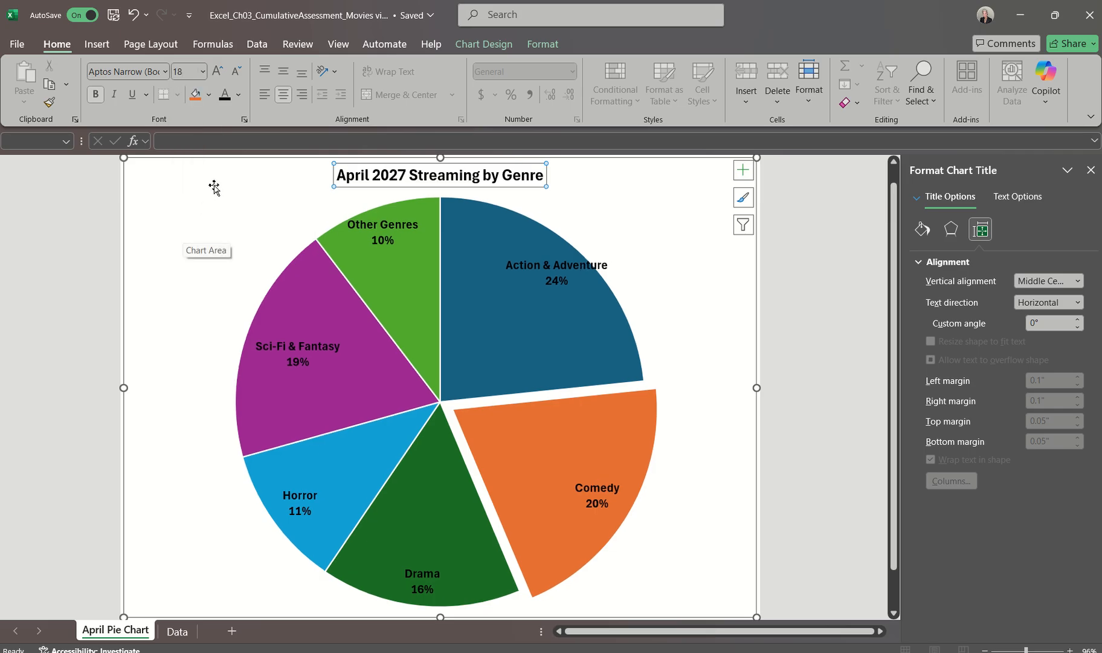
Apply the Black, Text 1 font color to the pie chart's title
{"action": "left_click", "coordinate": [239, 95]}
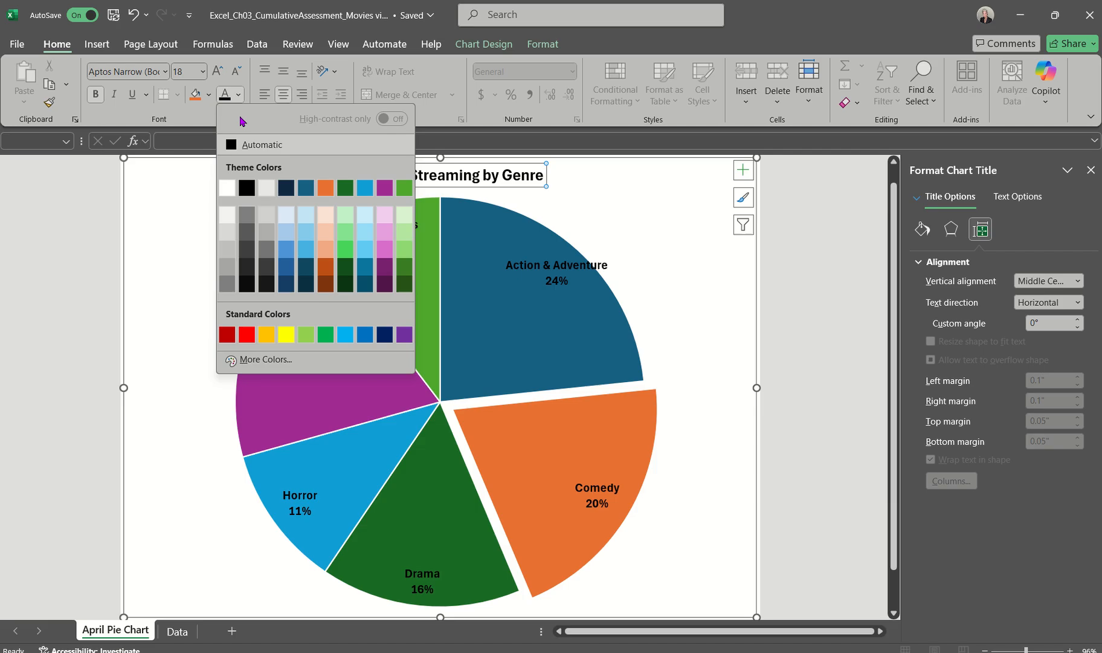
{"action": "left_click", "coordinate": [246, 186]}
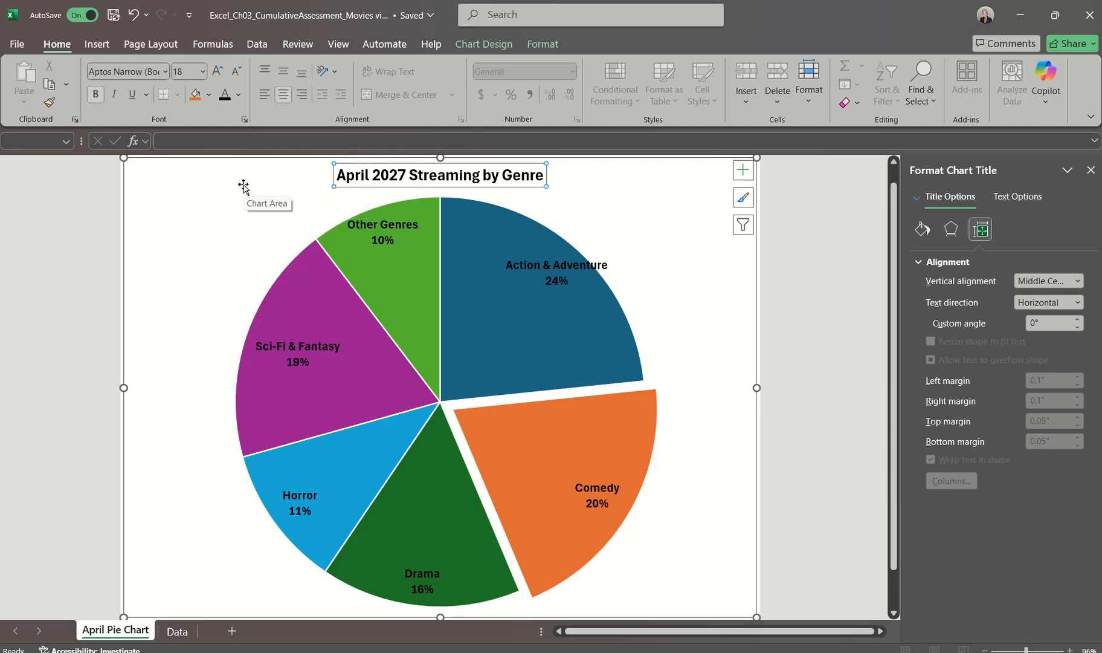
{"action": "left_click", "coordinate": [243, 187]}
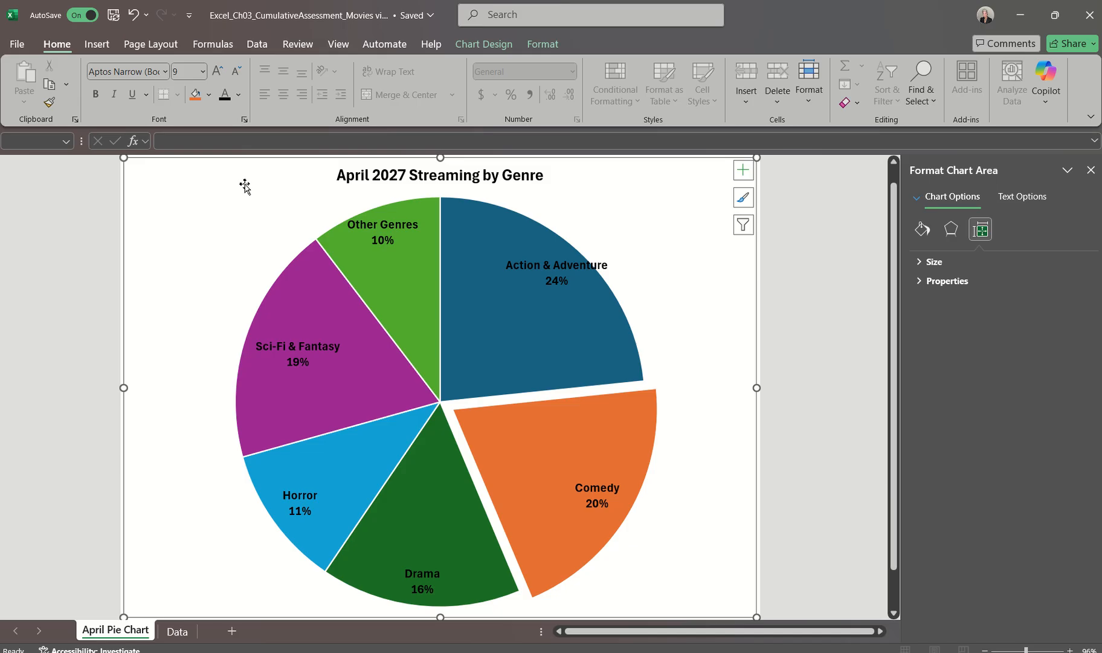
{"action": "left_click", "coordinate": [370, 176]}
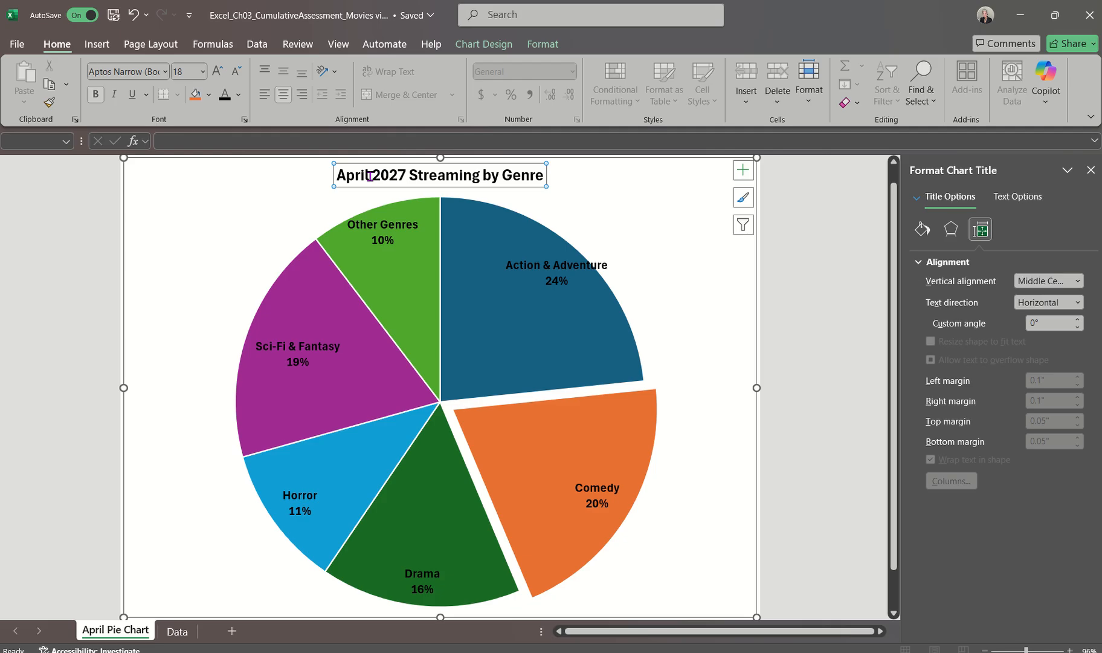
{"action": "left_click", "coordinate": [1093, 173]}
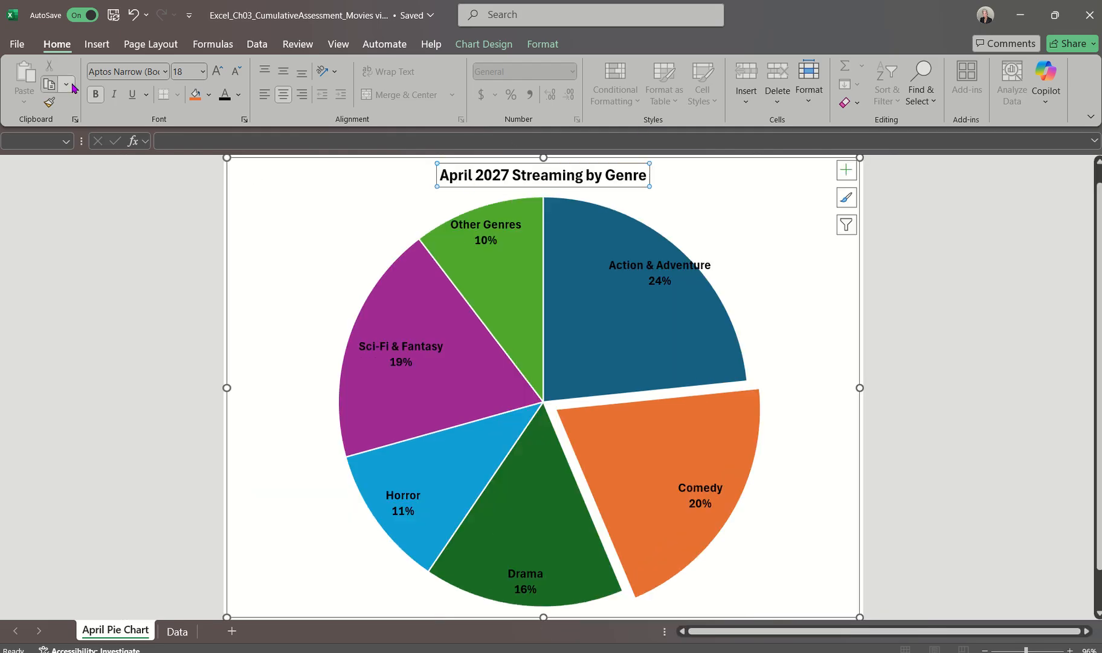
{"action": "left_click", "coordinate": [239, 106]}
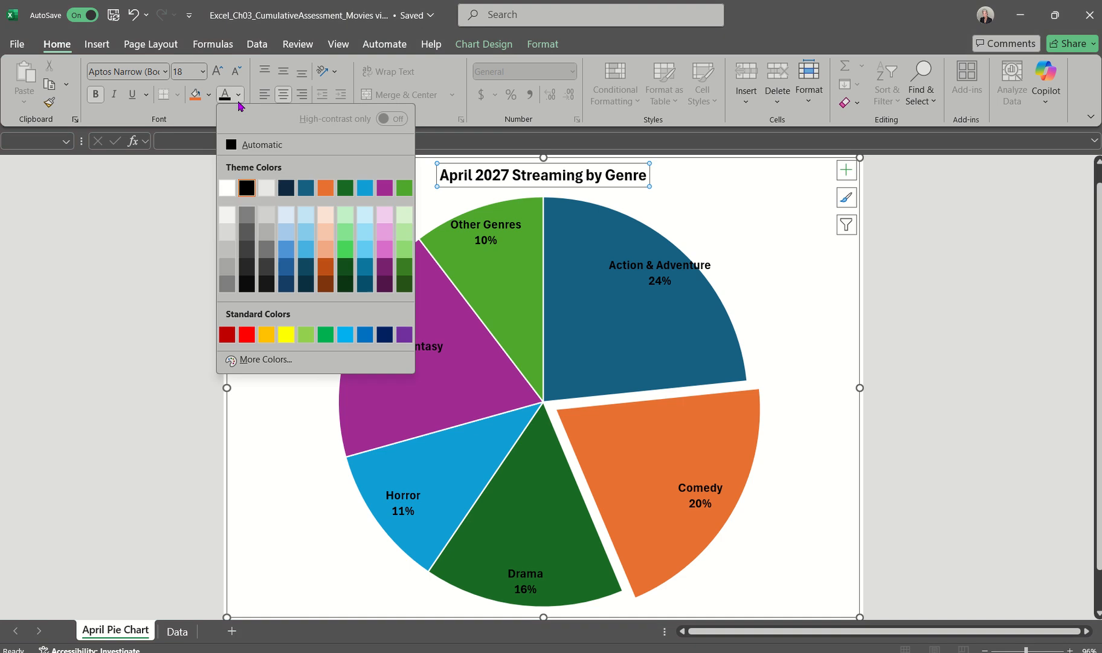
{"action": "left_click", "coordinate": [246, 188]}
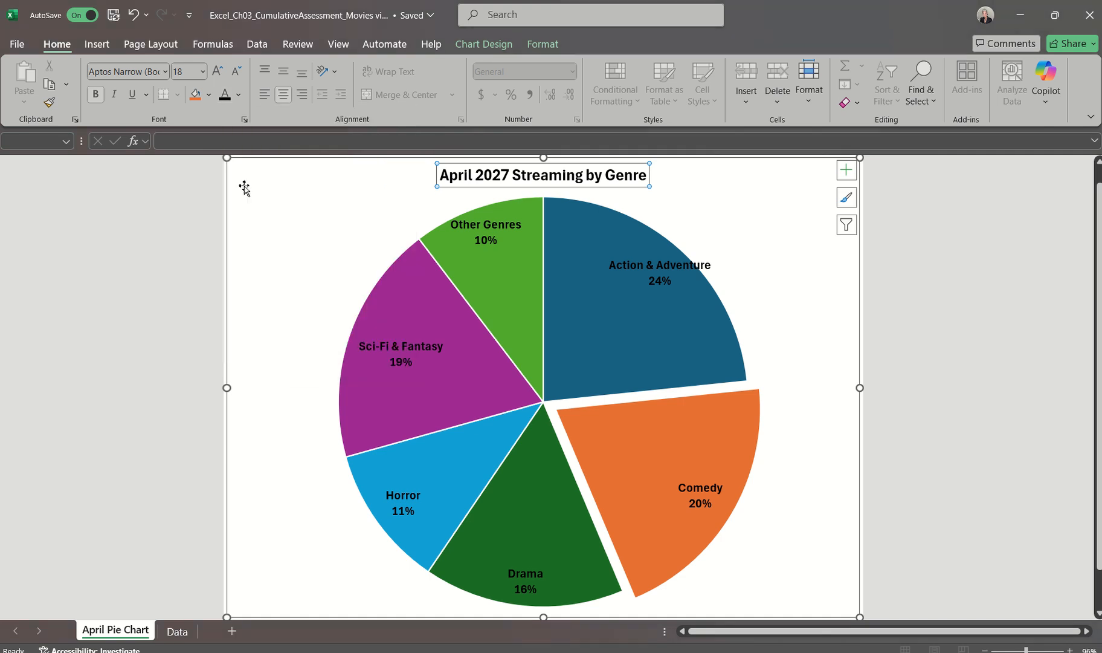
{"action": "double_click", "coordinate": [293, 189]}
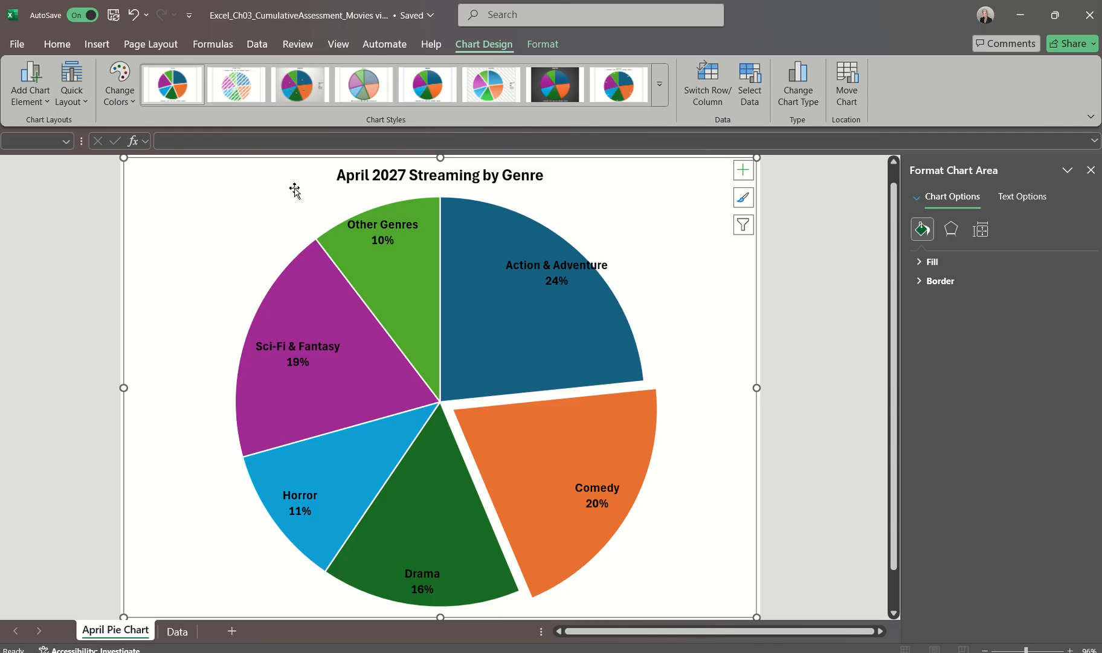
{"action": "left_click", "coordinate": [1091, 170]}
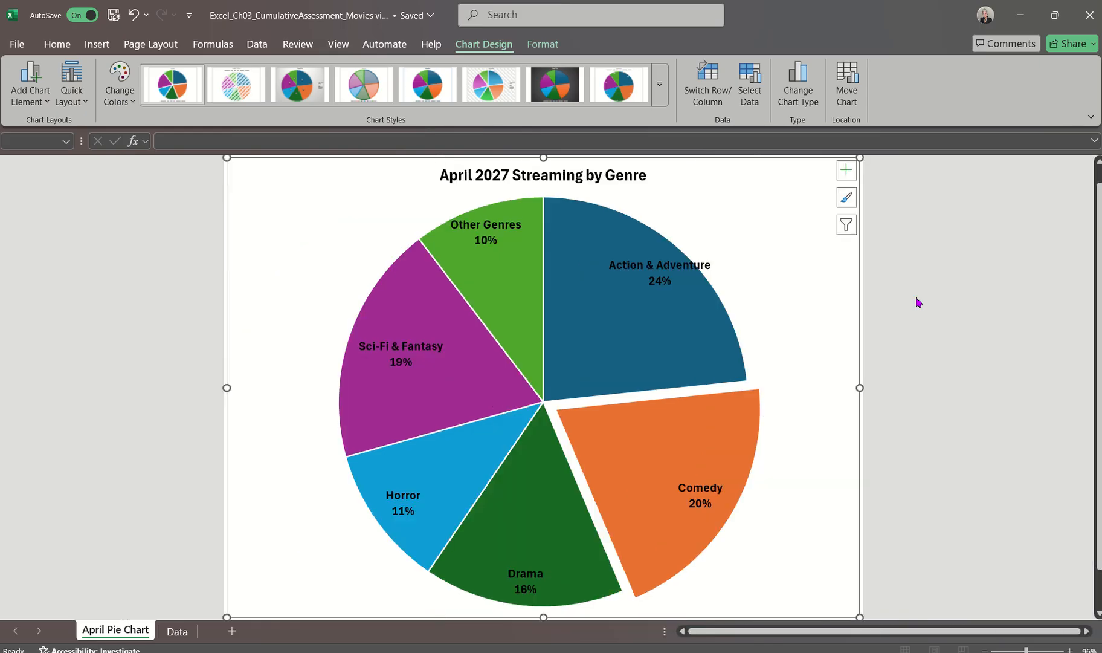
Check the Comedy slice's point explosion setting and save the workbook
{"action": "left_click", "coordinate": [644, 451]}
{"action": "double_click", "coordinate": [644, 452]}
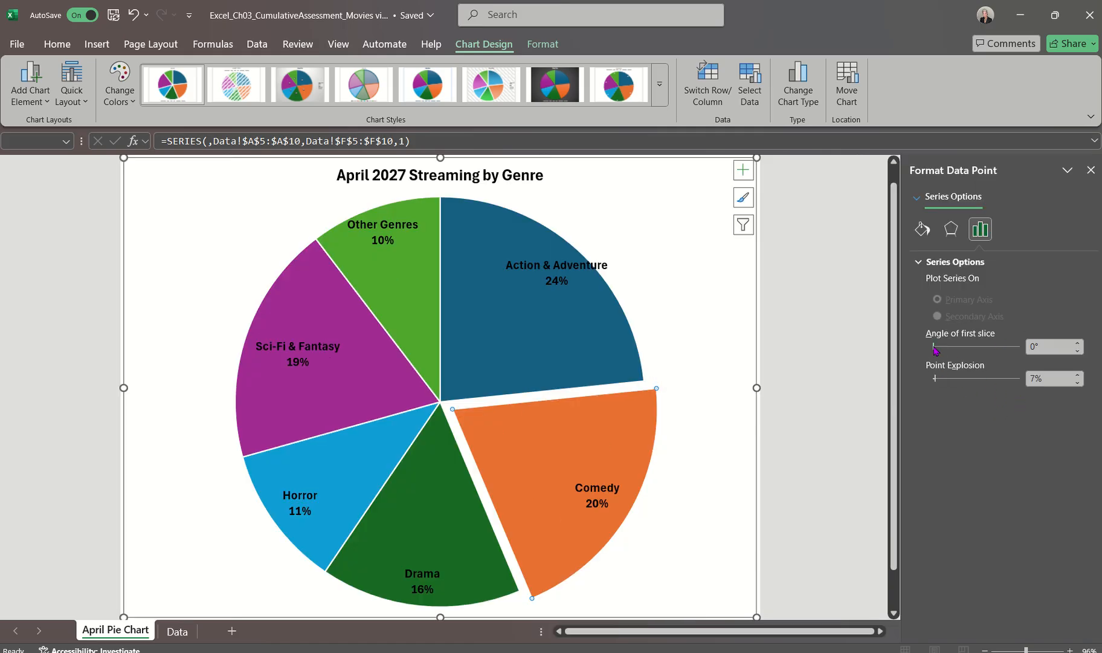
{"action": "mouse_move", "coordinate": [522, 480]}
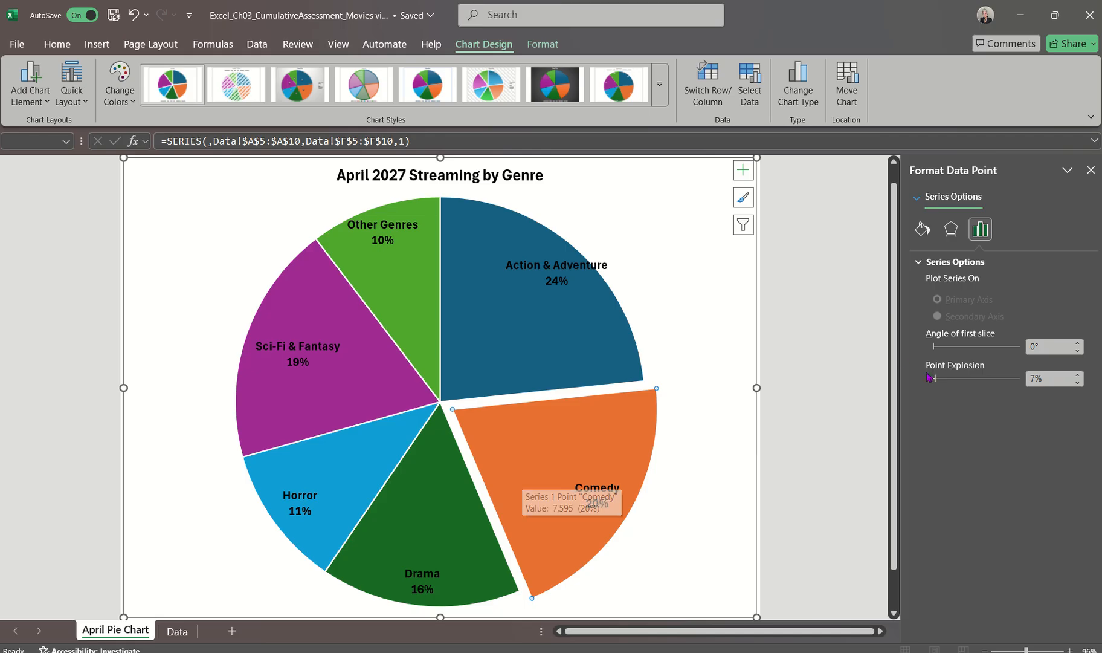
{"action": "left_click", "coordinate": [1091, 170]}
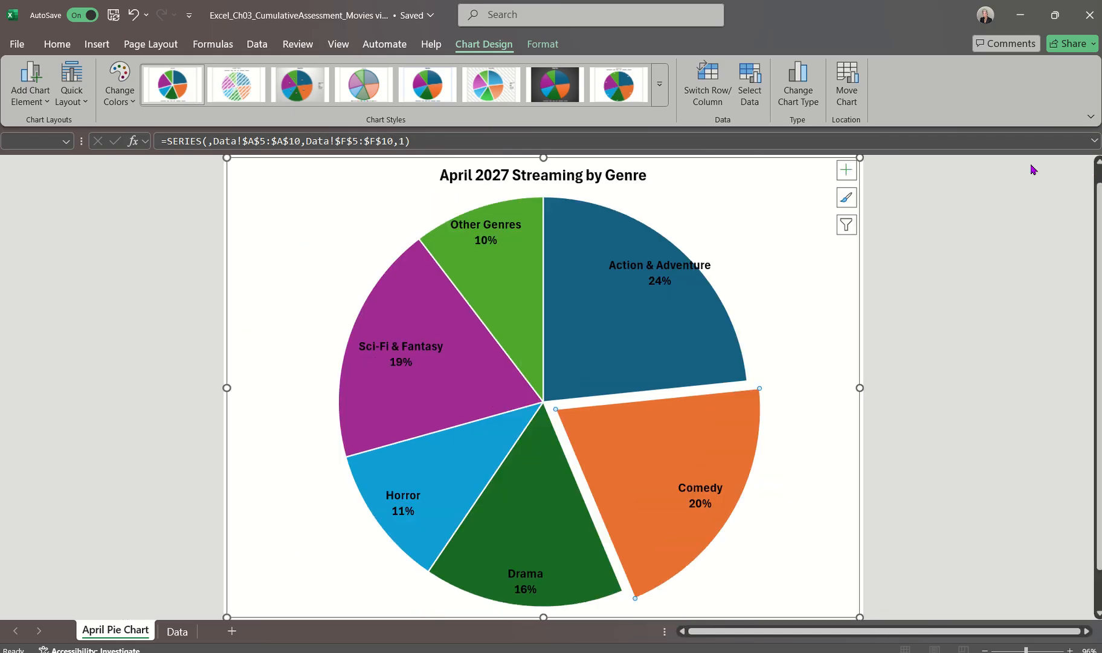
{"action": "left_click", "coordinate": [114, 15]}
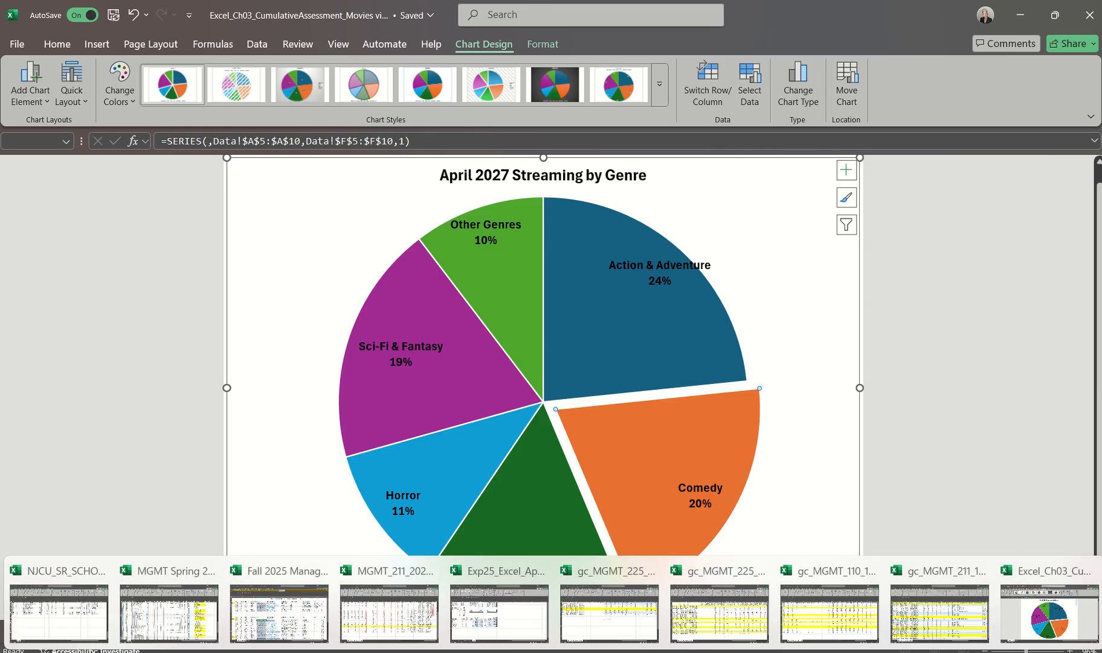
Consult the Movies instructions in Word, switch back to the Excel workbook, and give the Comedy slice a solid Dark Red fill
{"action": "mouse_move", "coordinate": [756, 651]}
{"action": "left_click", "coordinate": [1040, 614]}
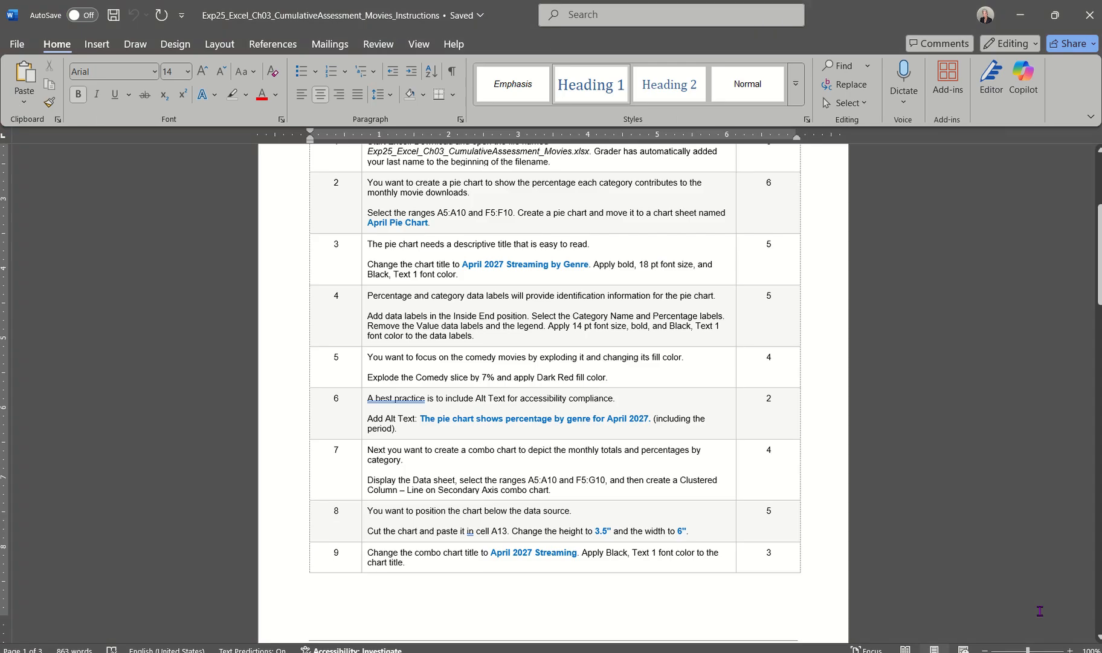
{"action": "scroll", "coordinate": [558, 468], "scroll_direction": "down", "scroll_amount": 3}
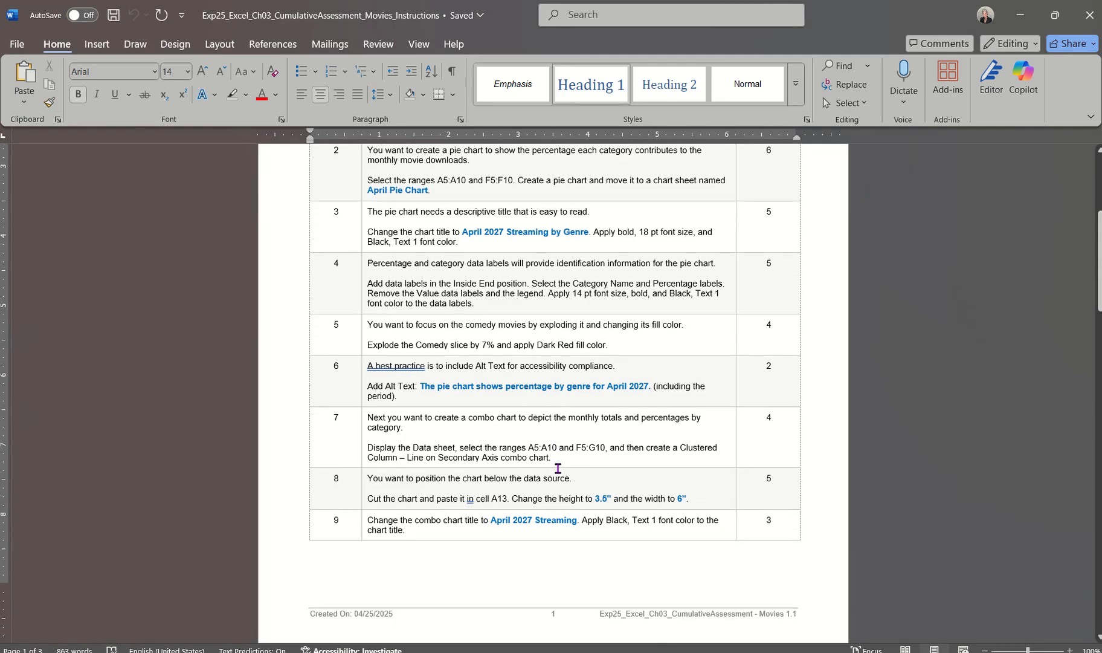
{"action": "scroll", "coordinate": [557, 469], "scroll_direction": "up", "scroll_amount": 1}
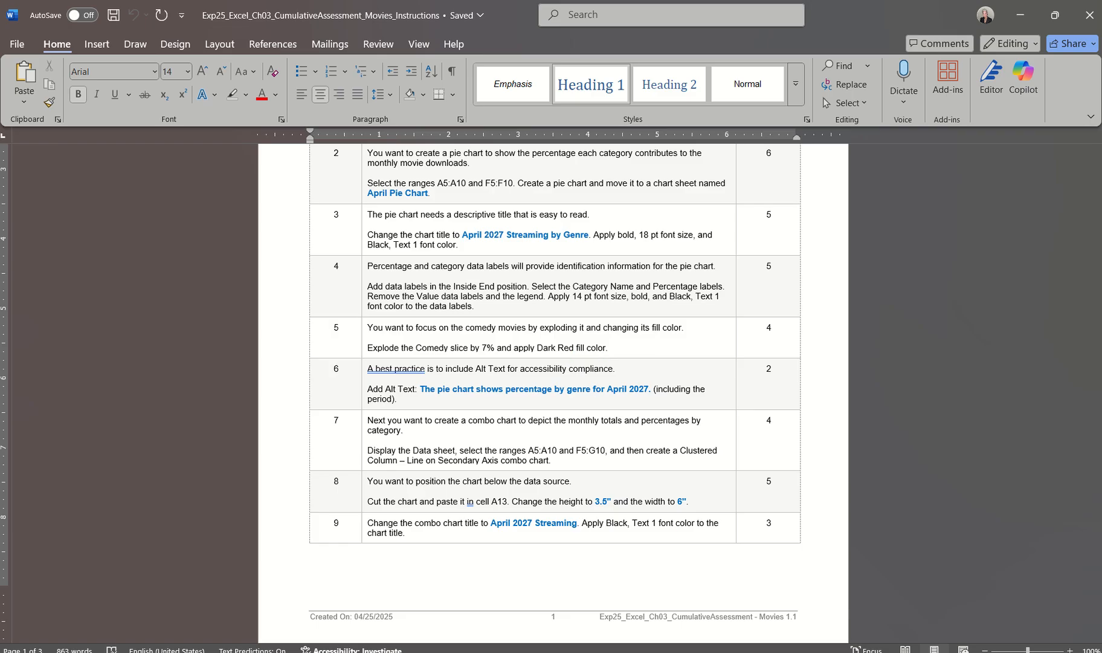
{"action": "left_click", "coordinate": [1006, 624]}
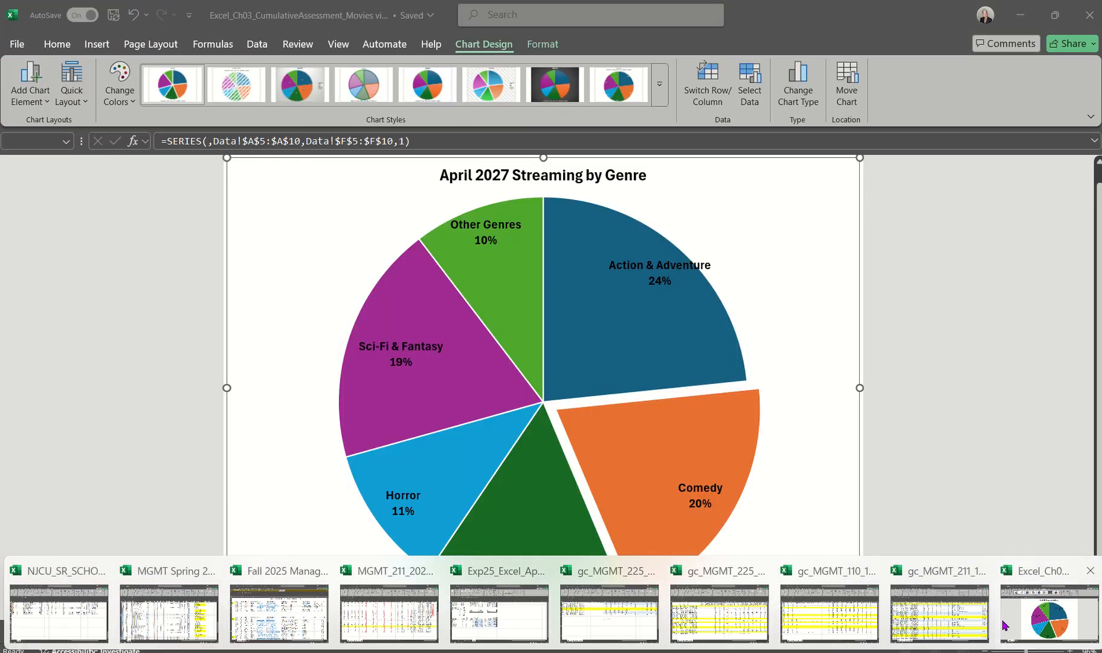
{"action": "double_click", "coordinate": [648, 451]}
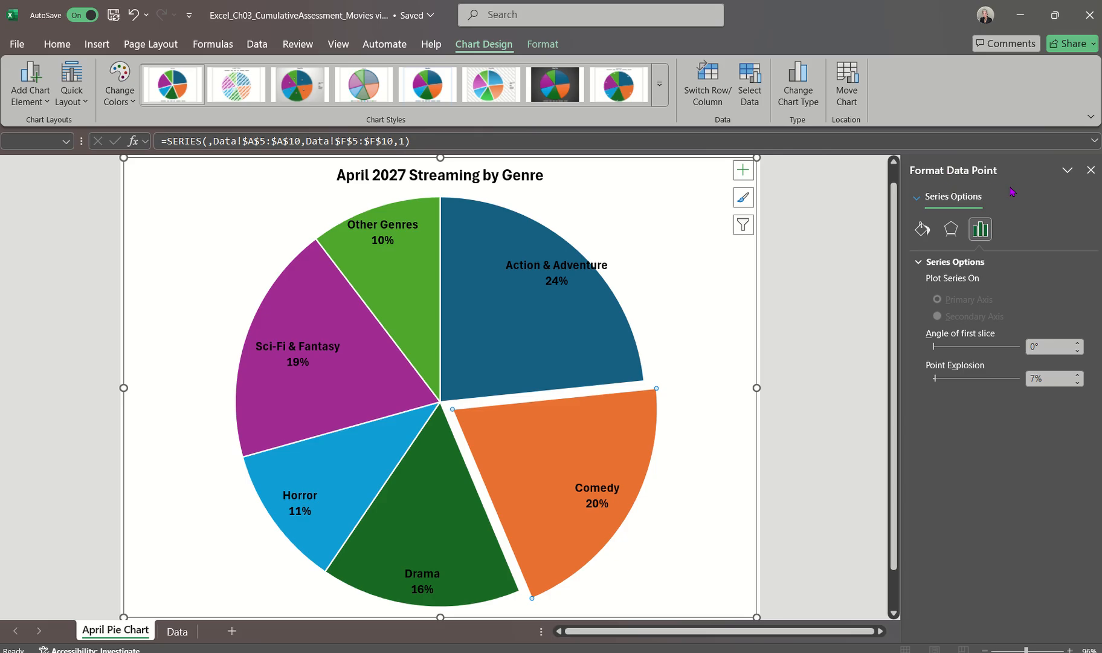
{"action": "left_click", "coordinate": [921, 232]}
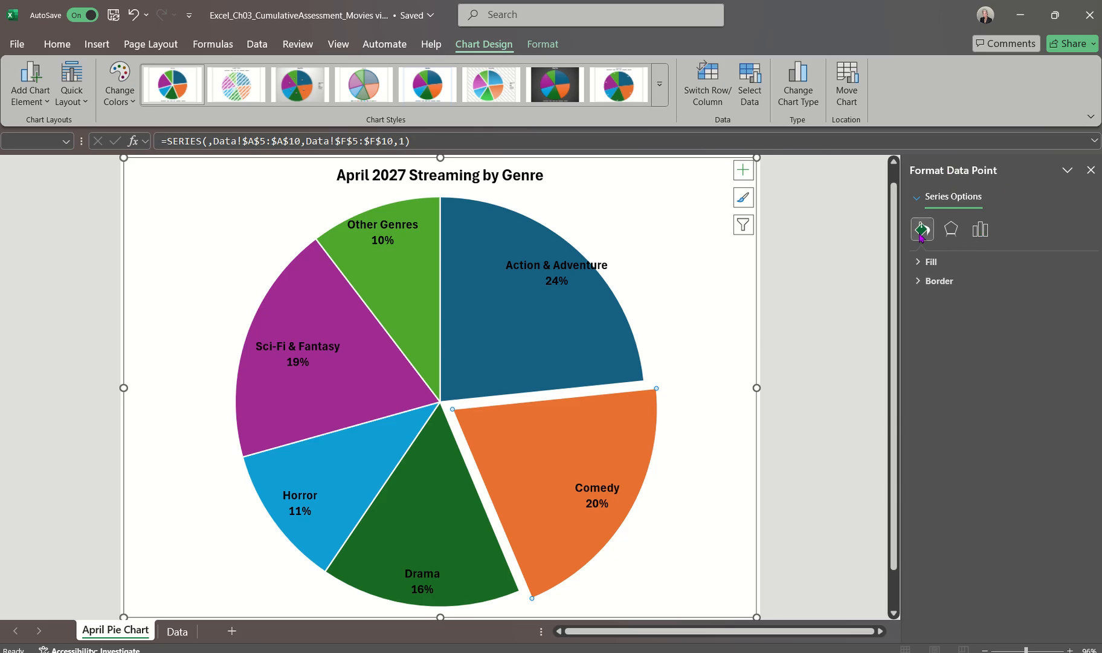
{"action": "left_click", "coordinate": [924, 264]}
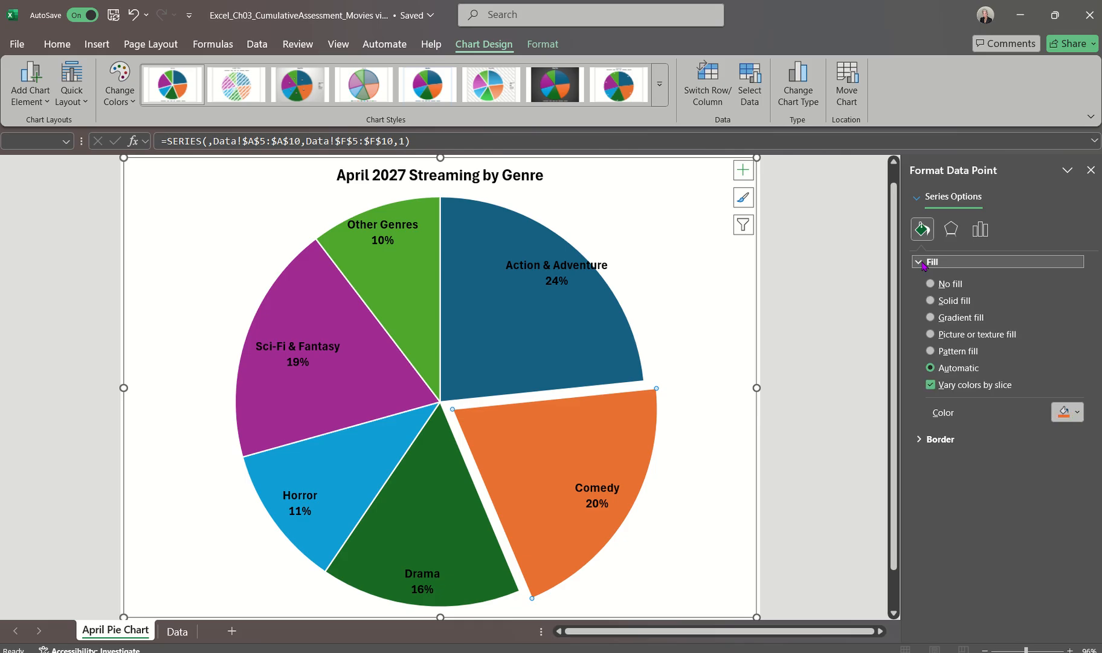
{"action": "left_click", "coordinate": [930, 301]}
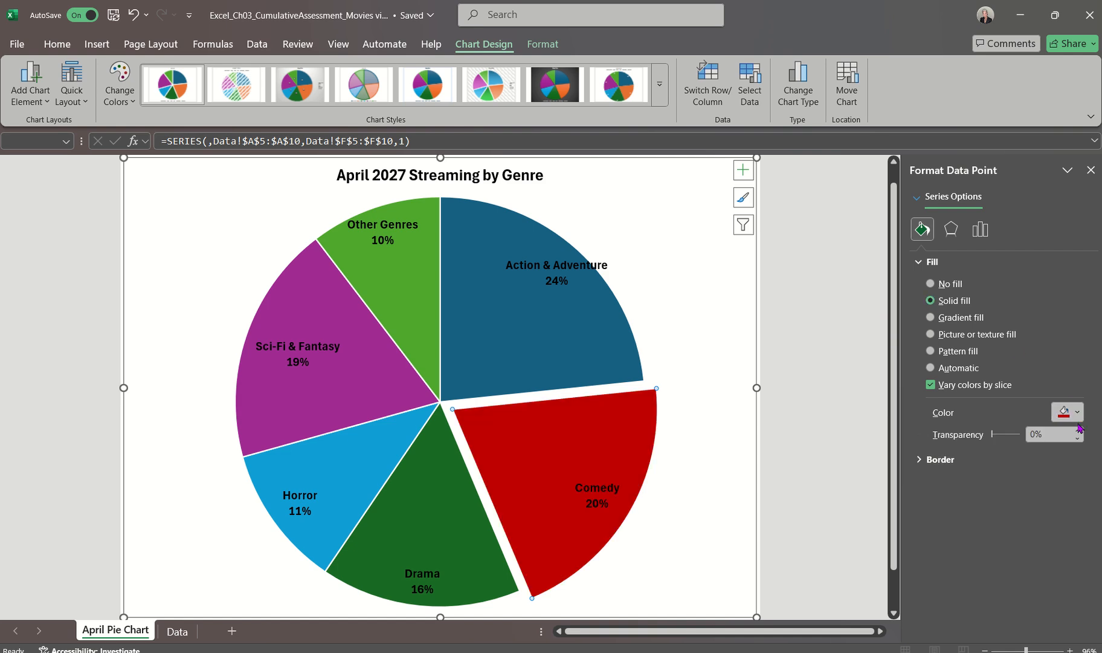
{"action": "left_click", "coordinate": [1077, 412]}
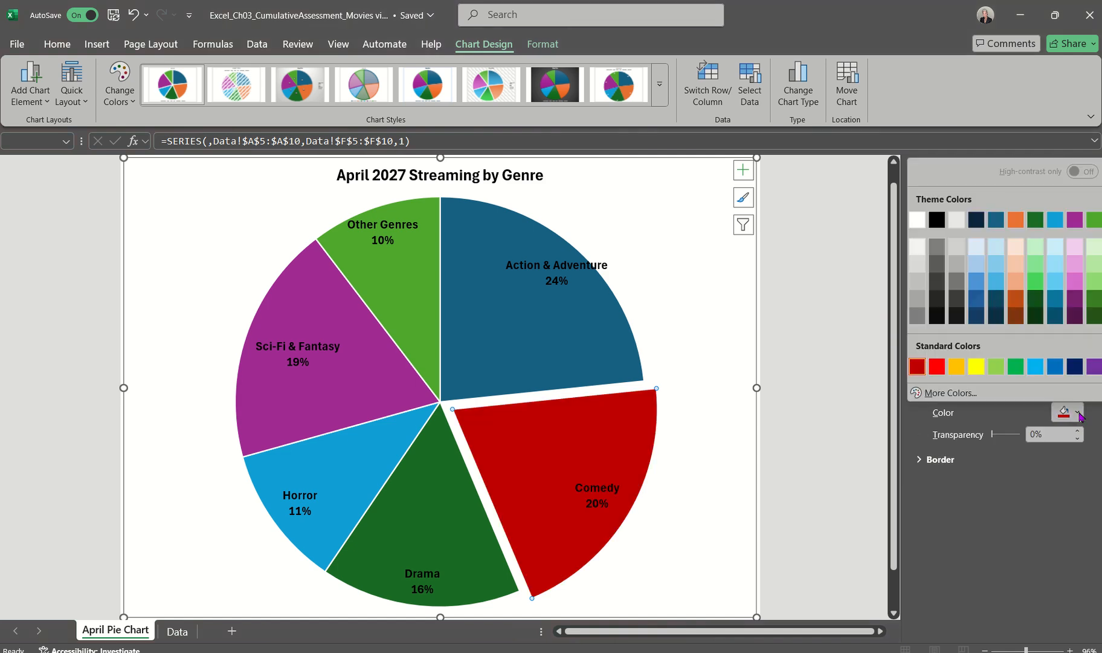
{"action": "left_click", "coordinate": [921, 371]}
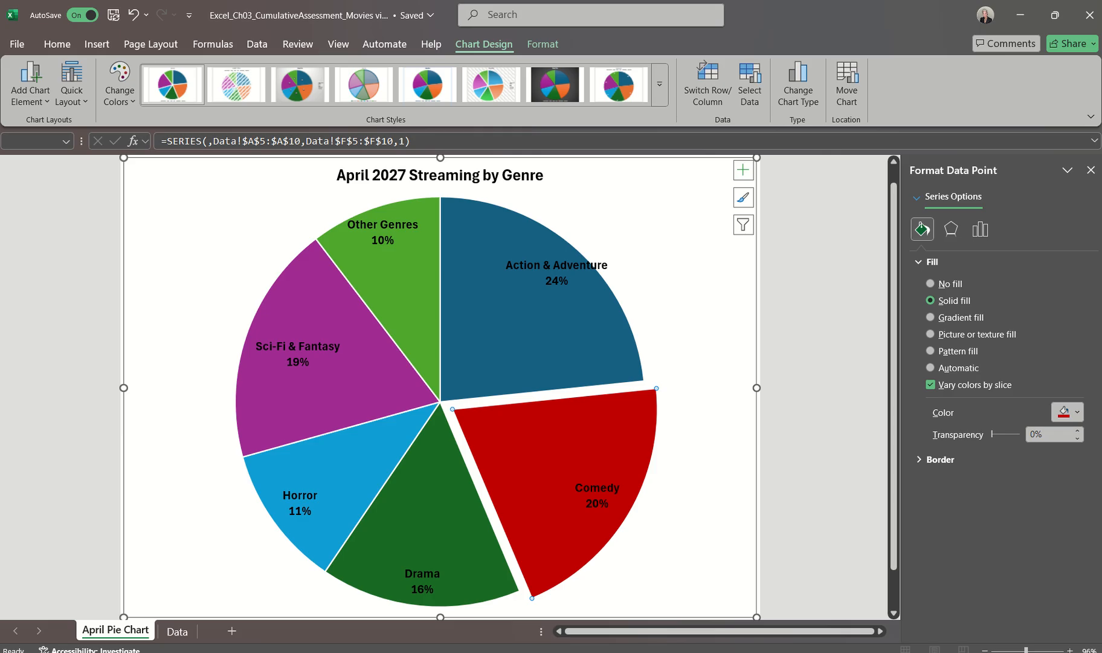
{"action": "left_click", "coordinate": [1091, 171]}
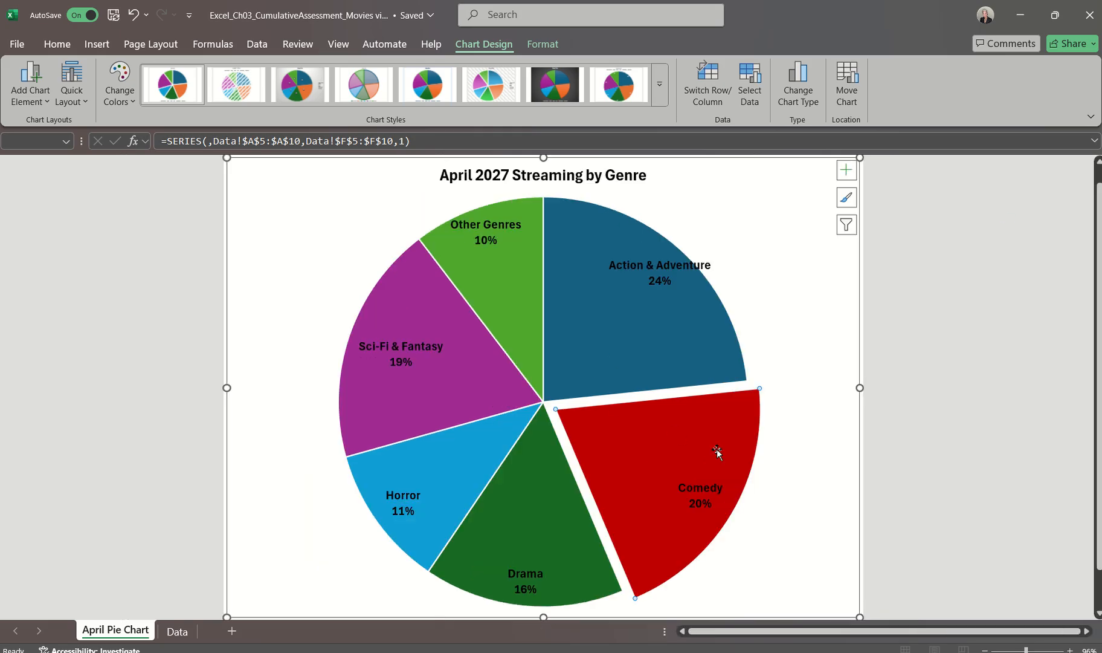
Recheck the Comedy slice's fill color in its format settings and save the workbook
{"action": "double_click", "coordinate": [655, 454]}
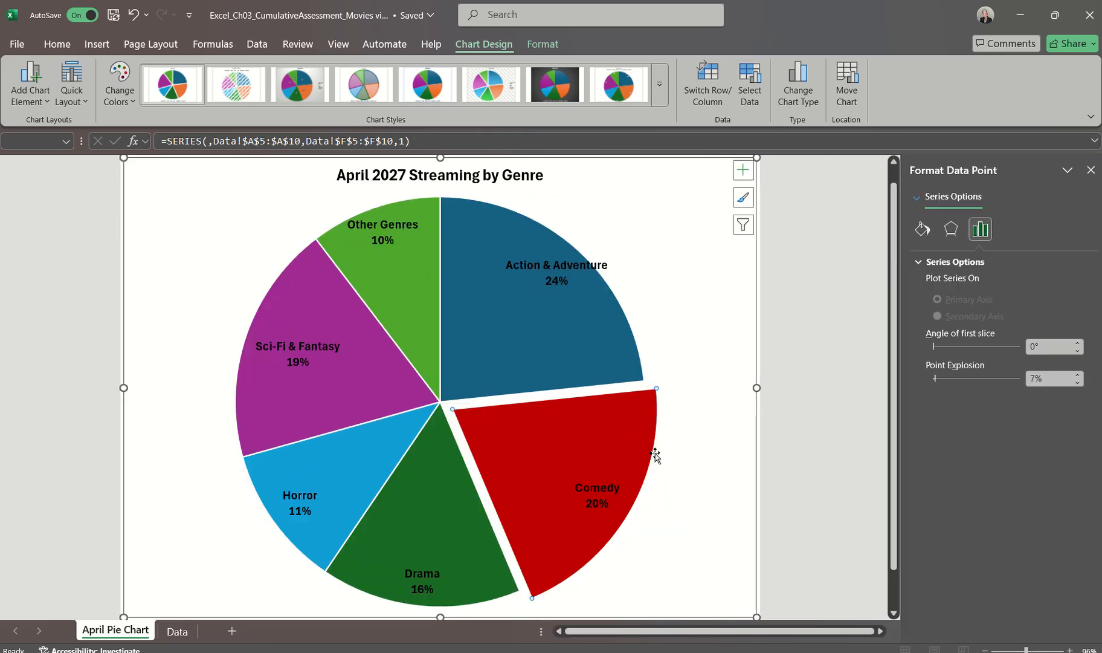
{"action": "left_click", "coordinate": [922, 230]}
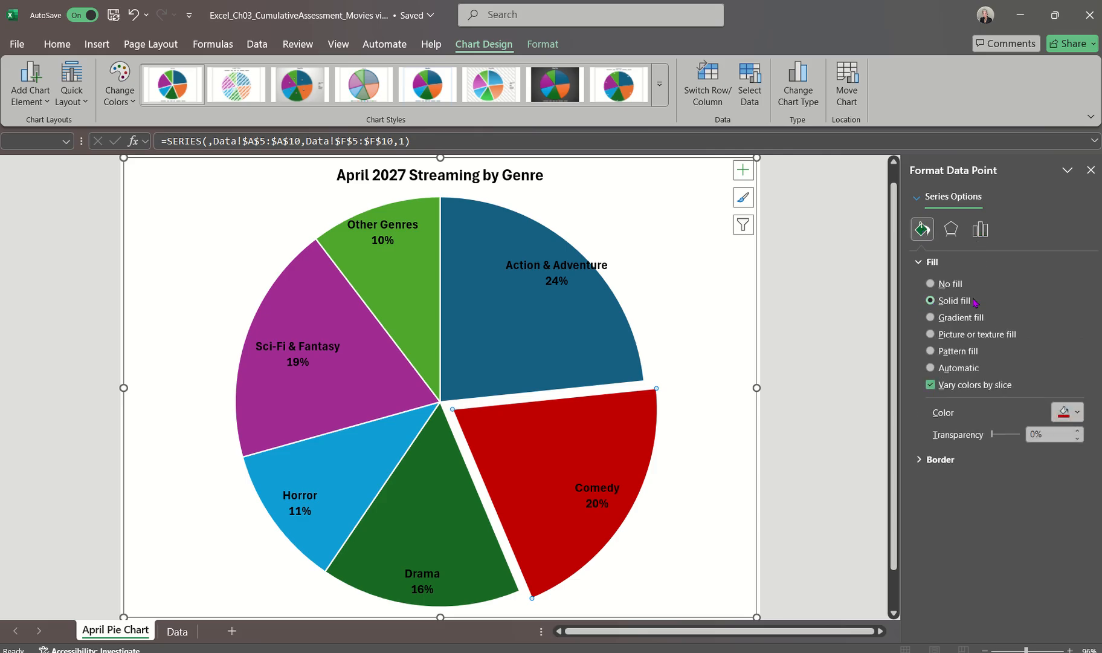
{"action": "left_click", "coordinate": [1067, 414]}
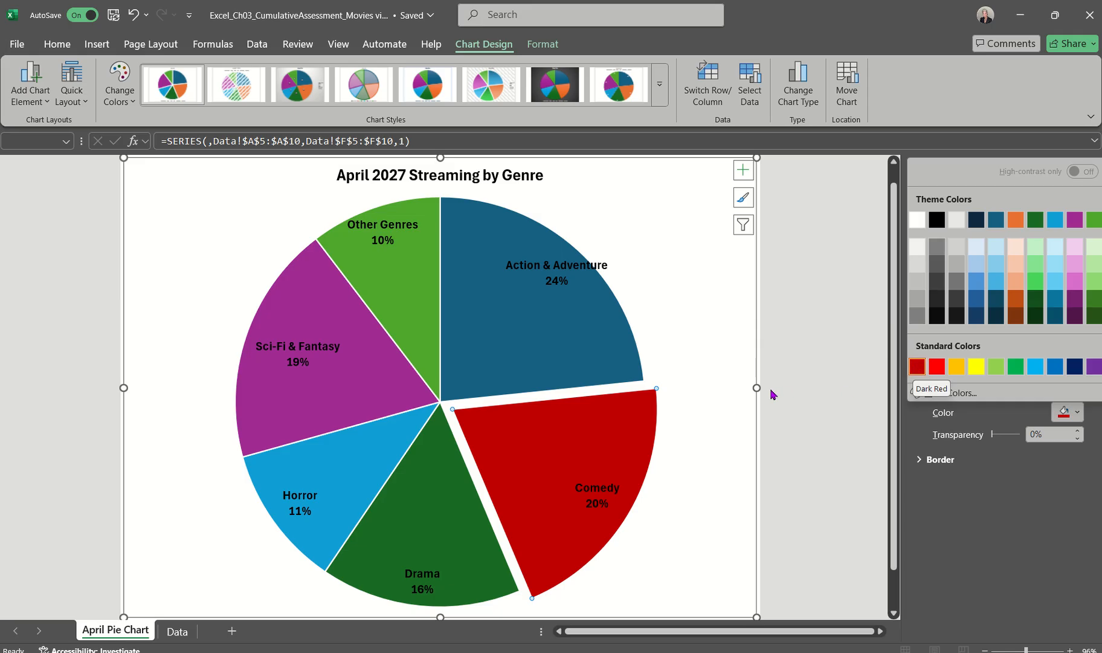
{"action": "left_click", "coordinate": [798, 379]}
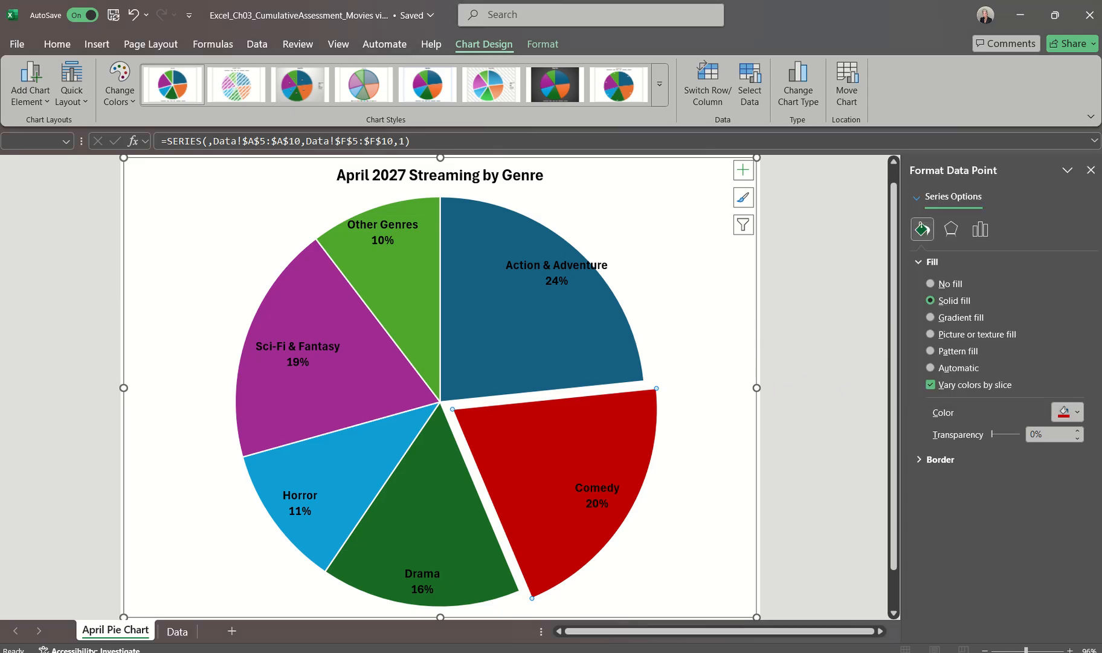
{"action": "left_click", "coordinate": [1090, 169]}
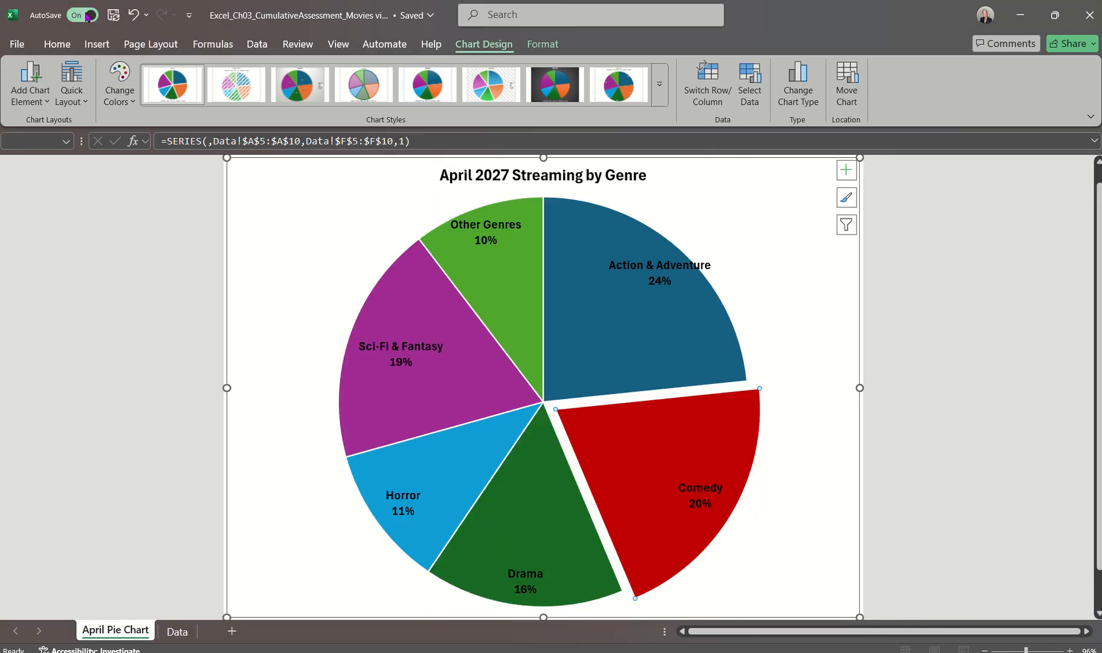
{"action": "left_click", "coordinate": [113, 15]}
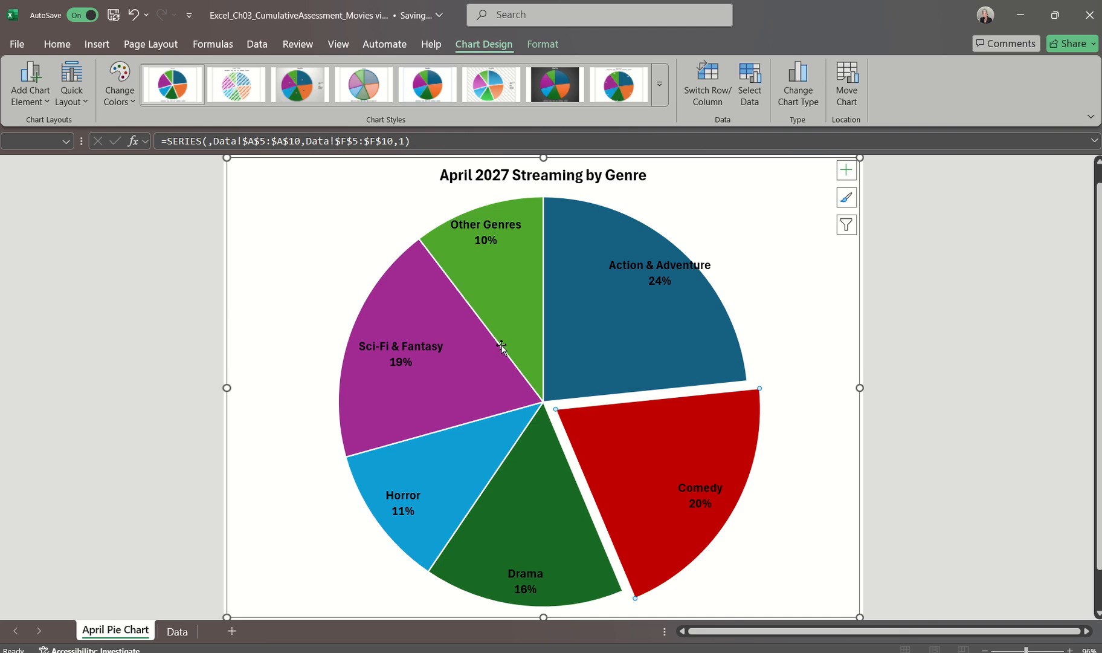
Read the alt text requirement in the Word instructions, switch back to the Excel workbook, and open the alt text settings
{"action": "mouse_move", "coordinate": [704, 651]}
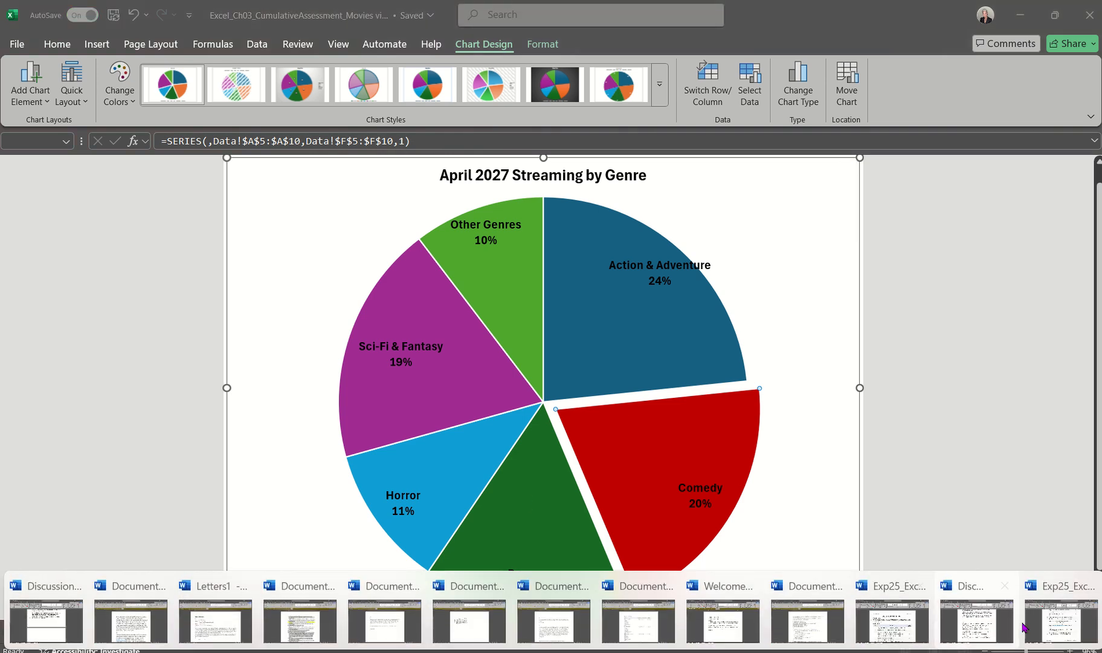
{"action": "left_click", "coordinate": [1061, 616]}
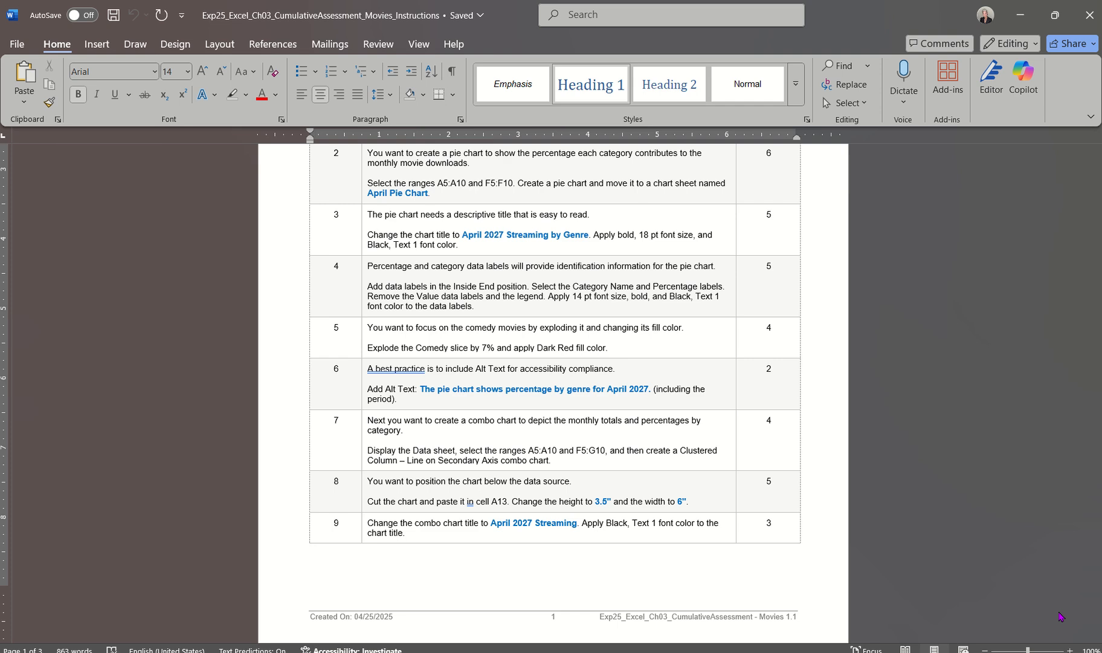
{"action": "key", "text": "alt+Tab"}
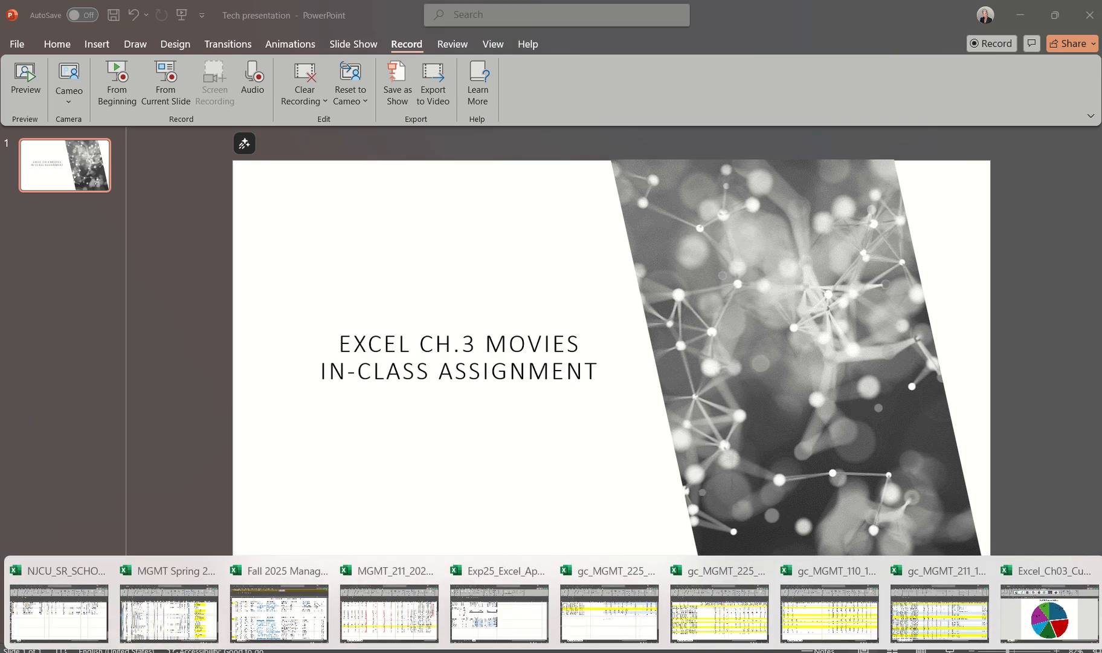
{"action": "left_click", "coordinate": [1078, 597]}
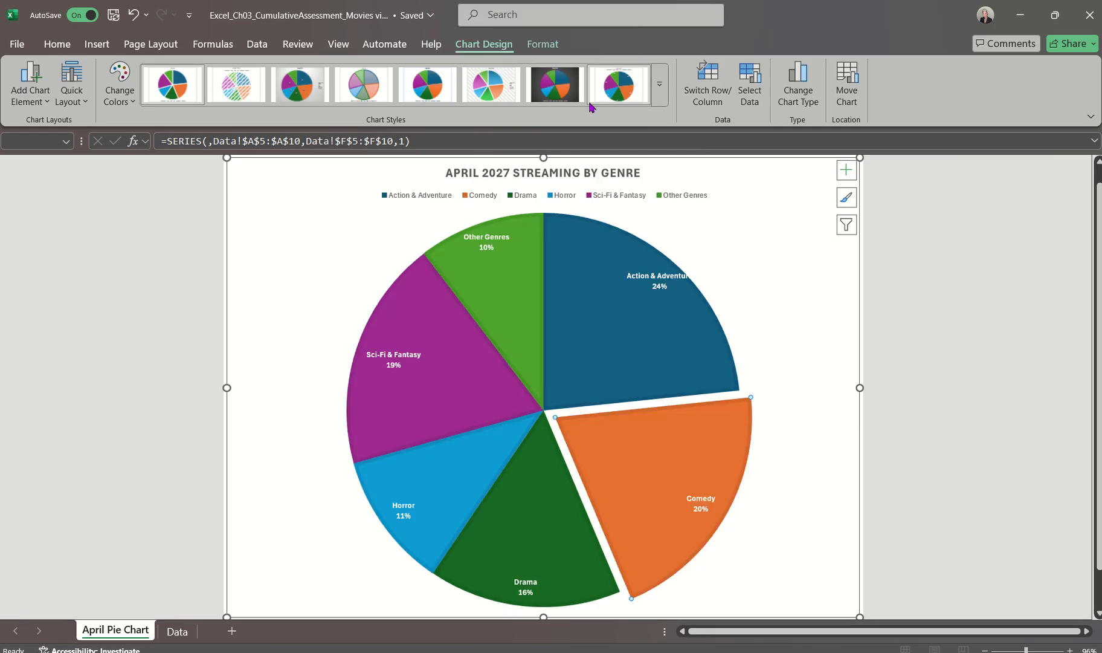
{"action": "left_click", "coordinate": [543, 44]}
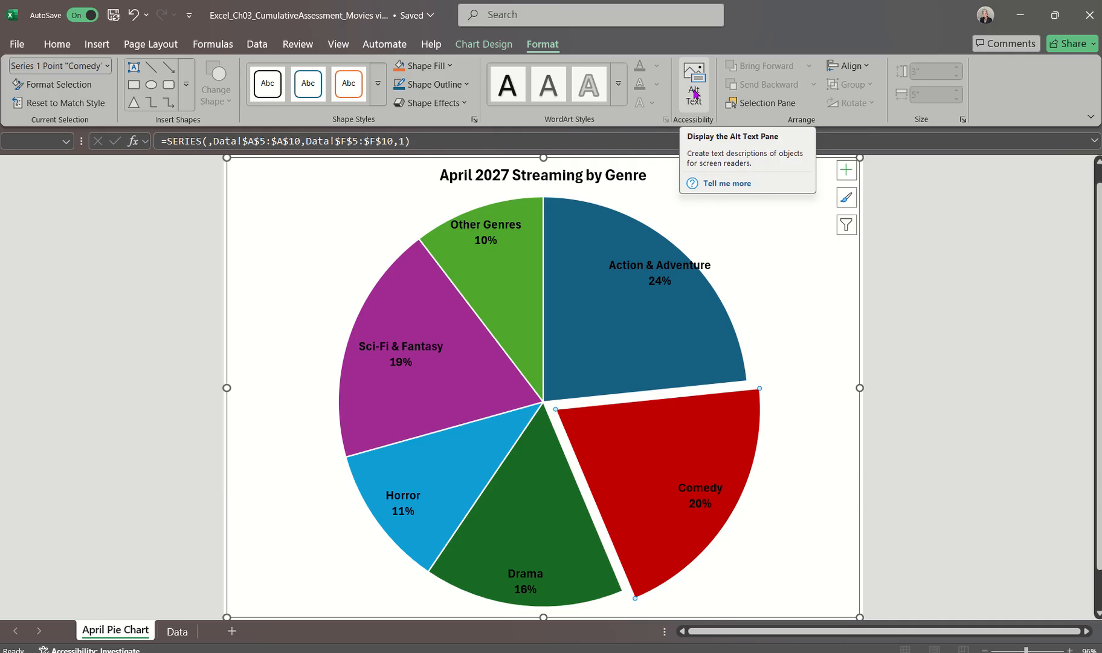
{"action": "left_click", "coordinate": [693, 92]}
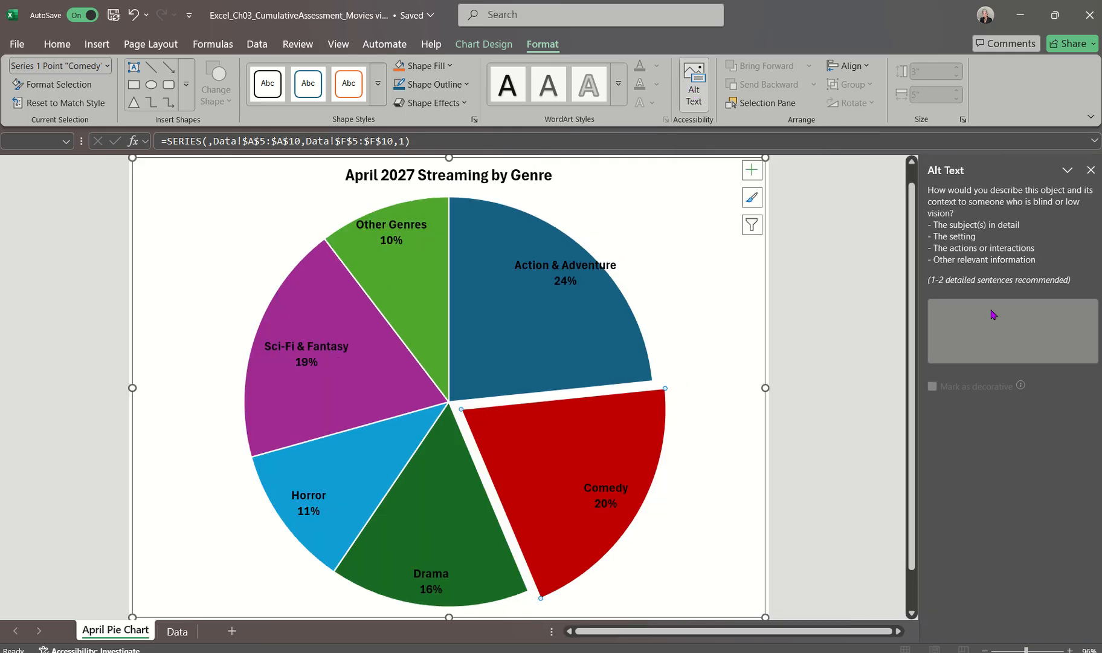
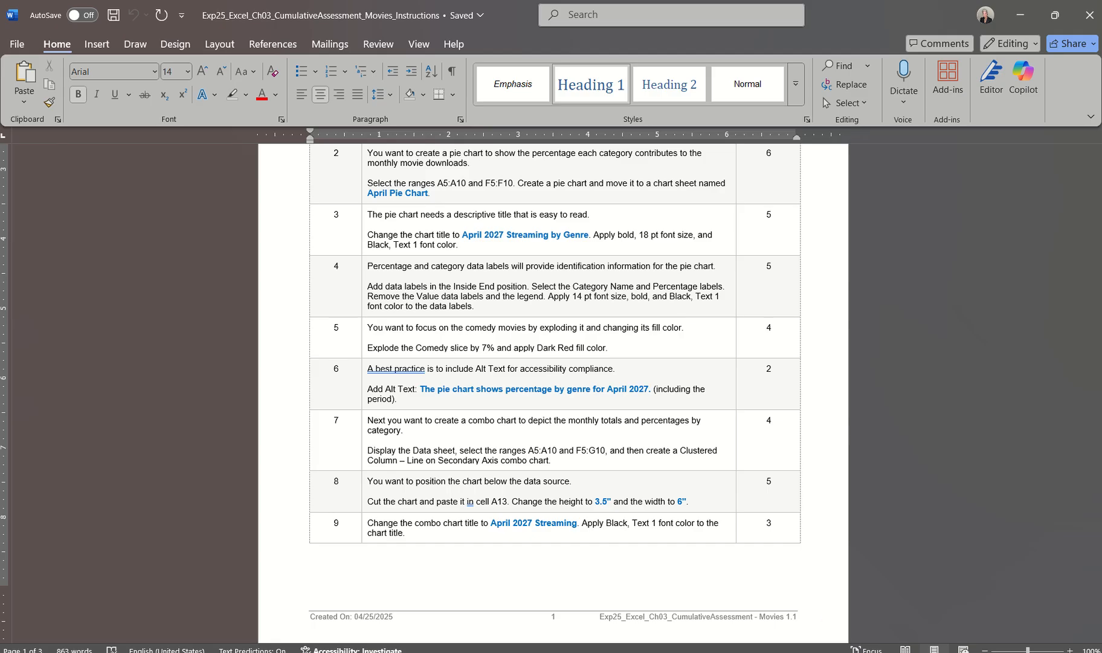
Switch to the Excel workbook and create a Clustered Column - Line on Secondary Axis combo chart from A5:A10 and F5:G10 on the Data sheet
{"action": "mouse_move", "coordinate": [689, 651]}
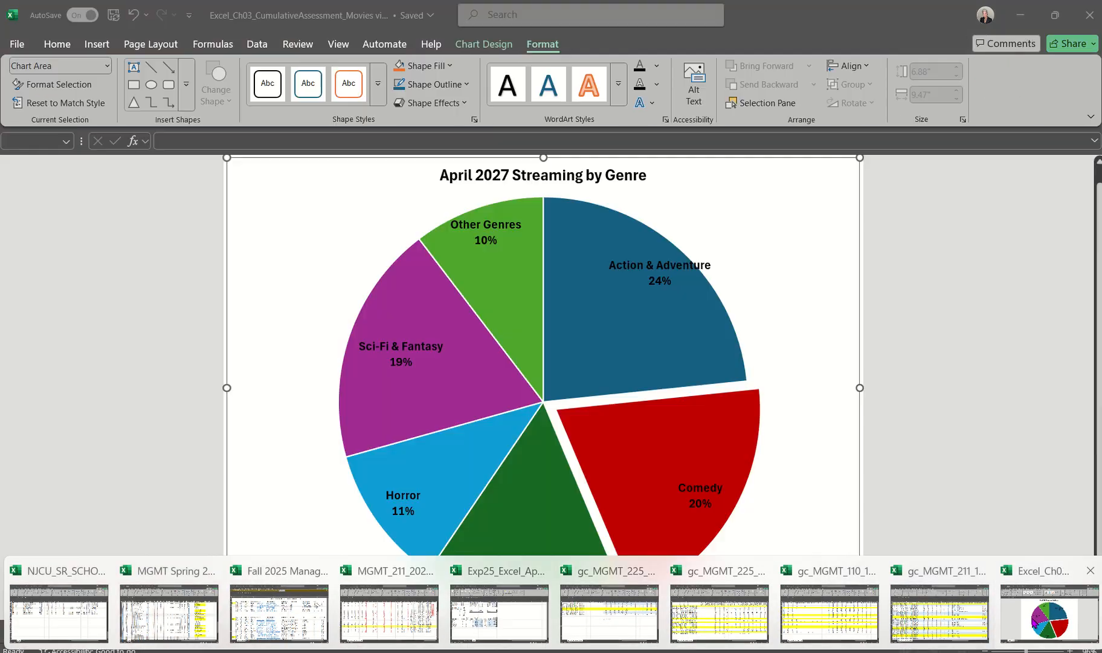
{"action": "left_click", "coordinate": [1032, 617]}
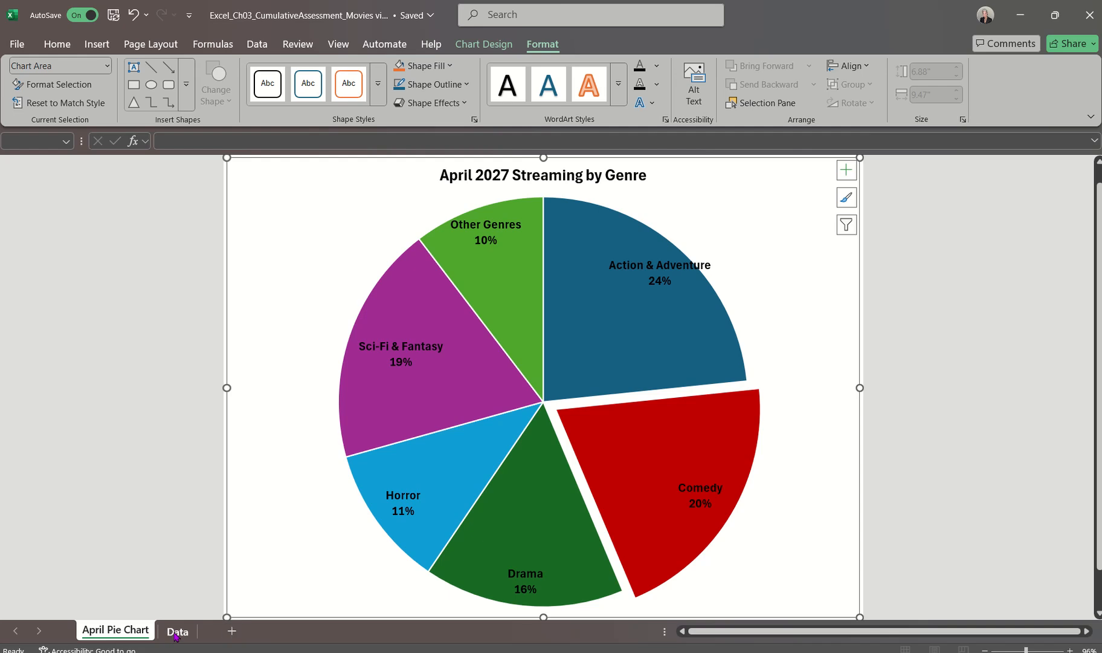
{"action": "left_click", "coordinate": [176, 631]}
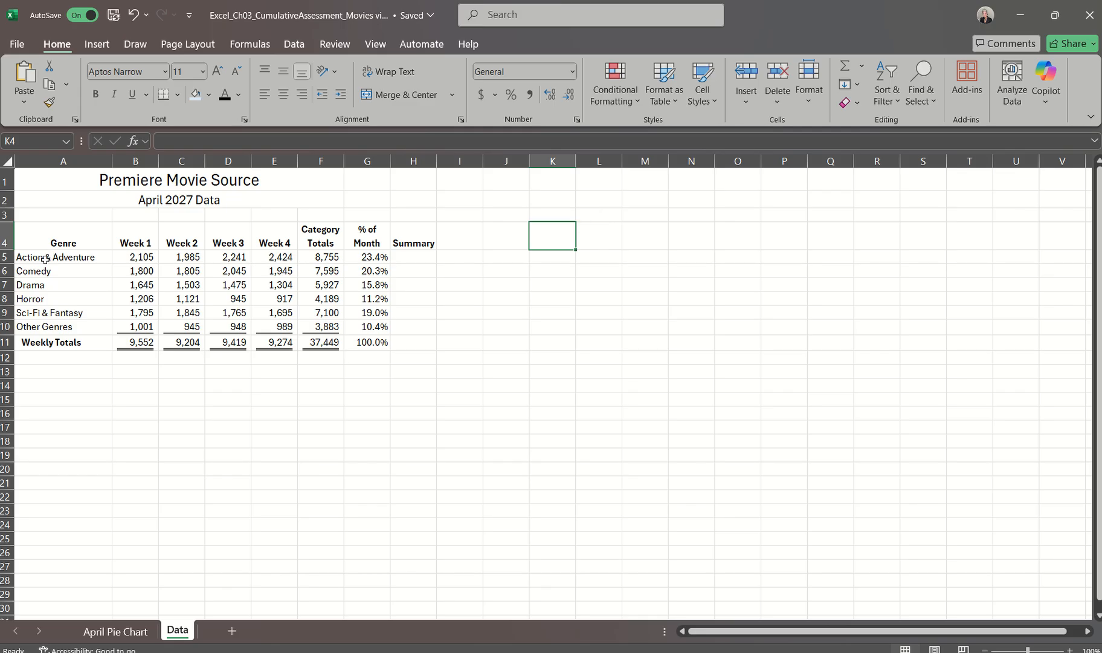
{"action": "left_click_drag", "start_coordinate": [44, 259], "coordinate": [43, 326]}
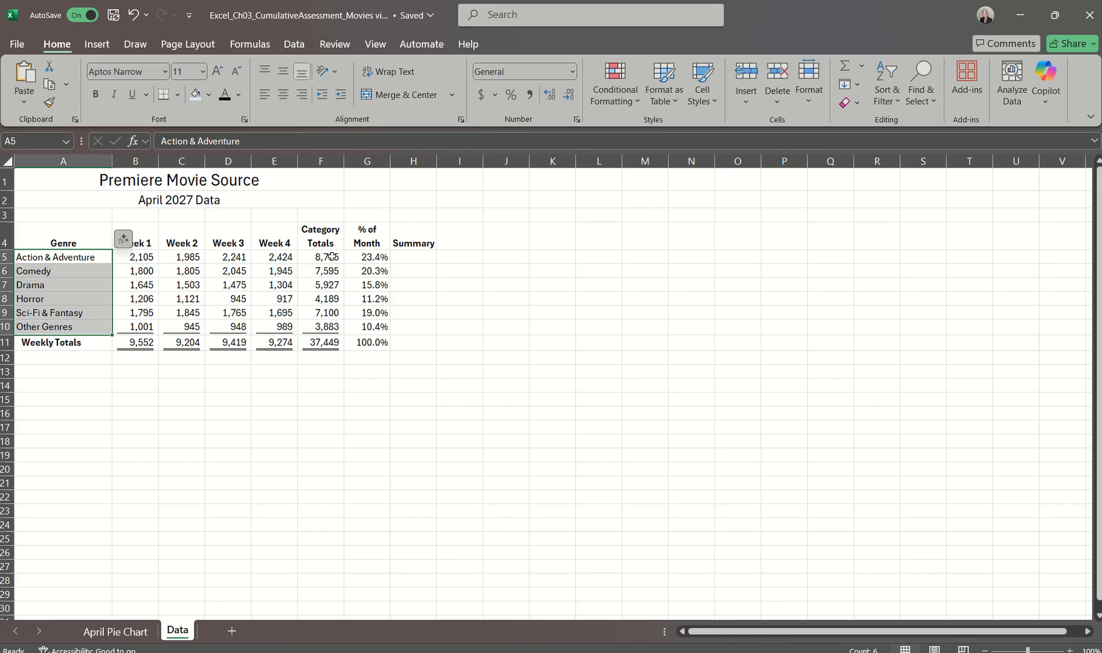
{"action": "left_click_drag", "start_coordinate": [332, 257], "coordinate": [364, 320]}
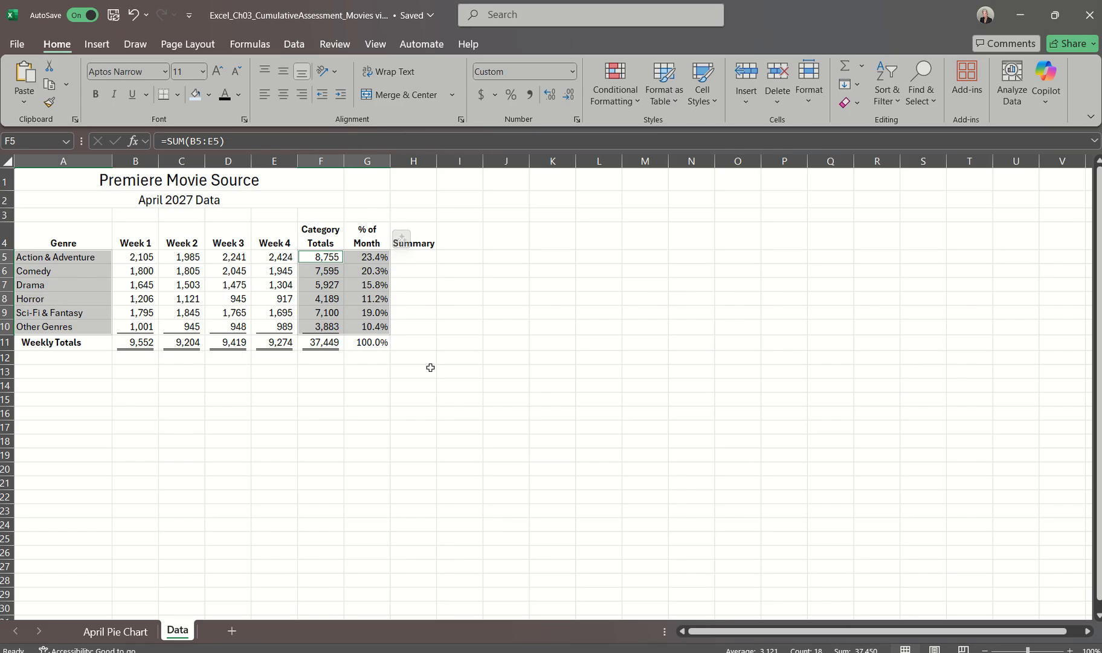
{"action": "left_click", "coordinate": [100, 47]}
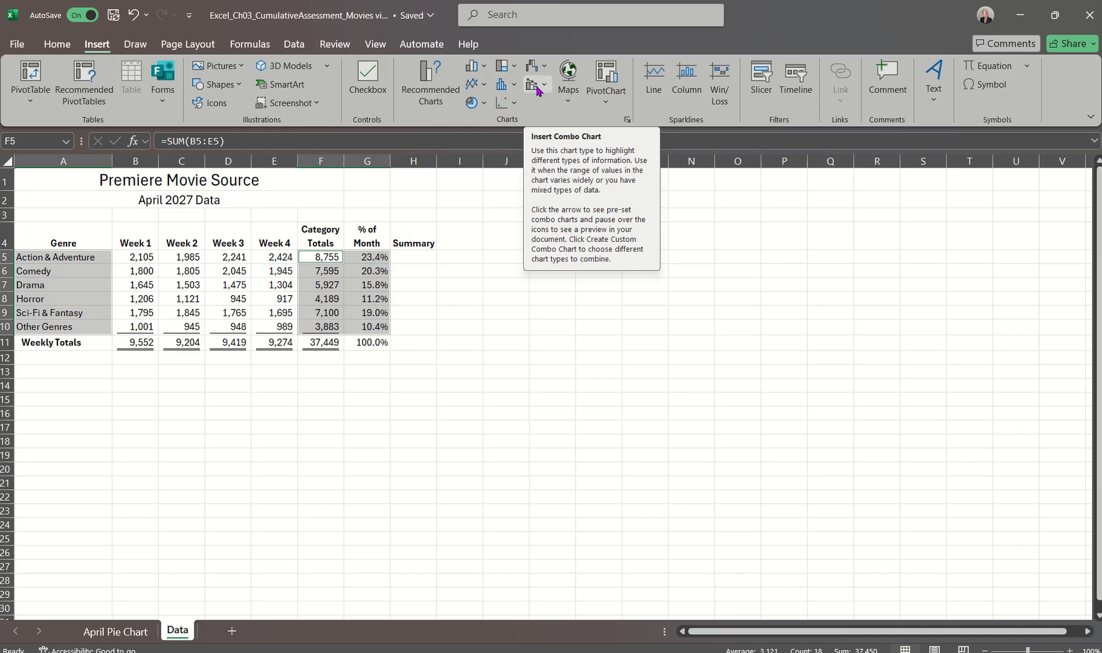
{"action": "left_click", "coordinate": [544, 86]}
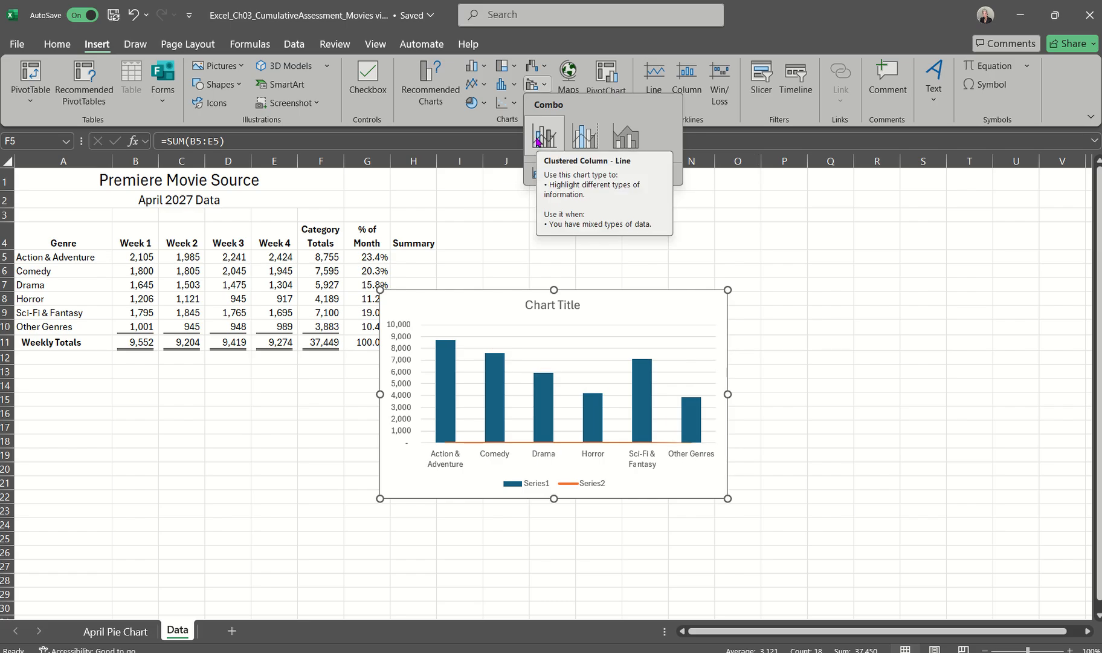
{"action": "left_click", "coordinate": [579, 138]}
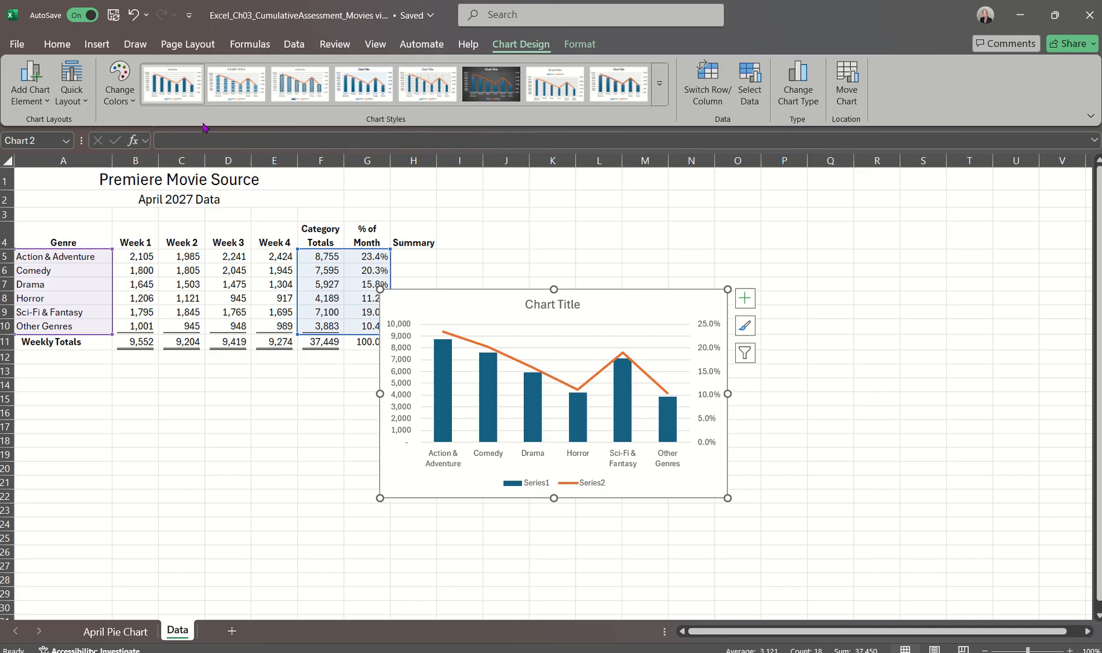
Cut the combo chart and paste it at cell A13 below the data source
{"action": "left_click", "coordinate": [57, 44]}
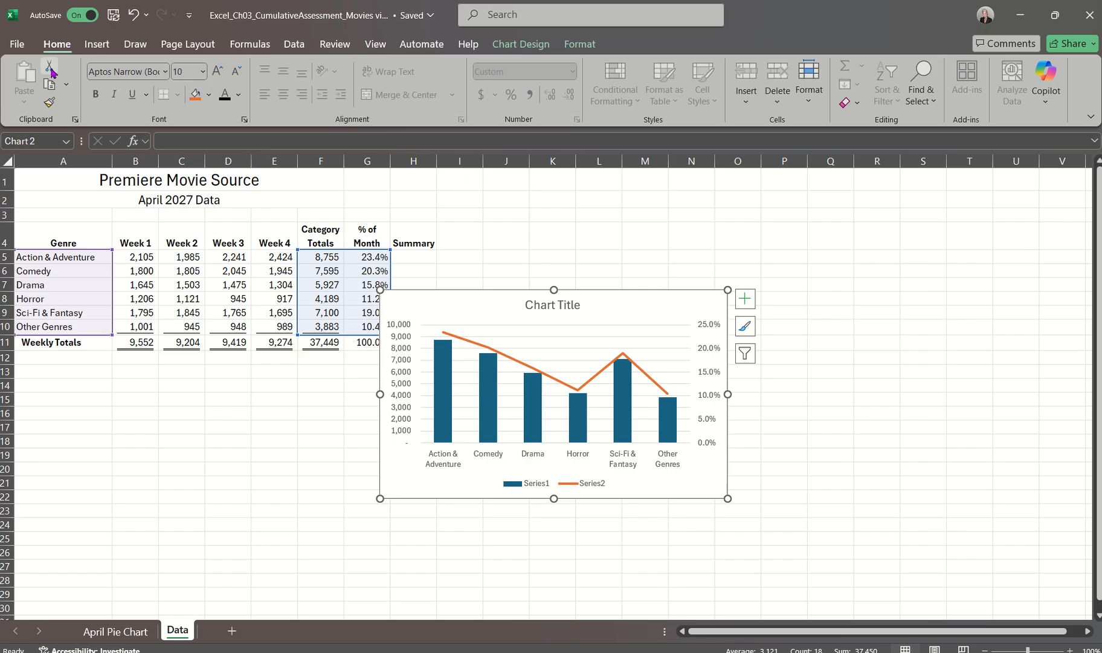
{"action": "left_click", "coordinate": [50, 67]}
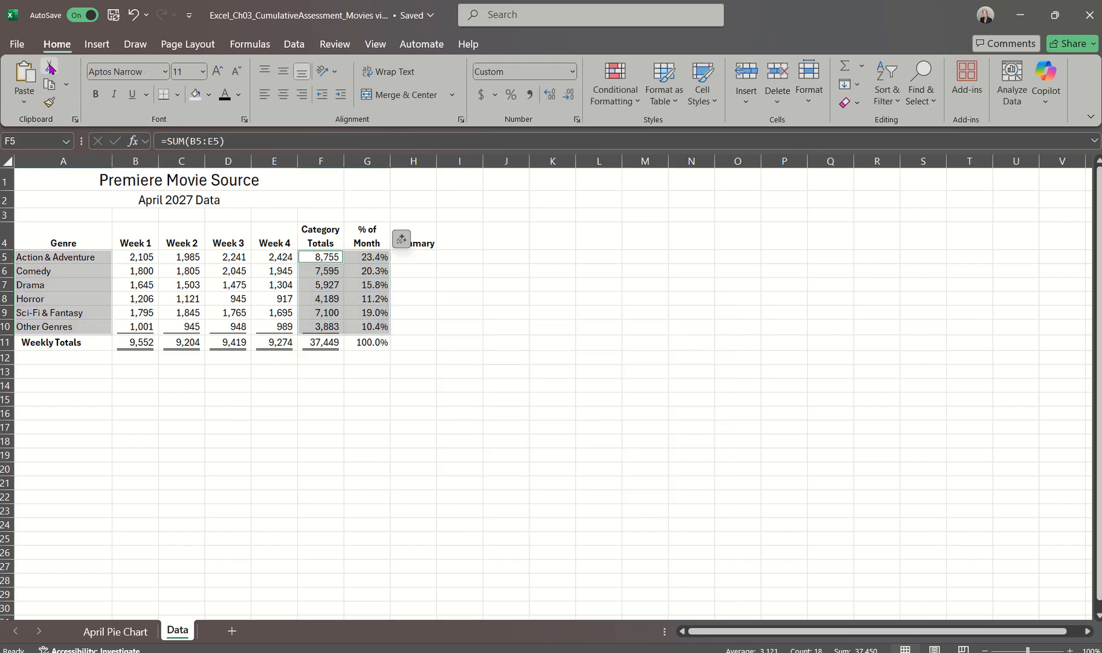
{"action": "left_click", "coordinate": [34, 372]}
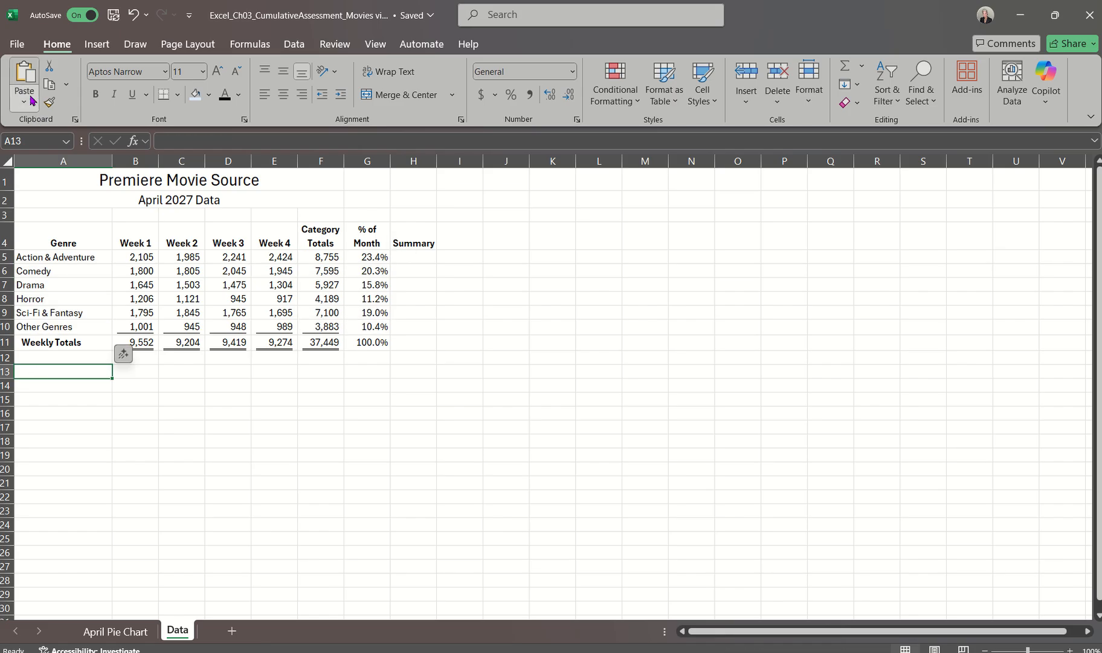
{"action": "left_click", "coordinate": [24, 75]}
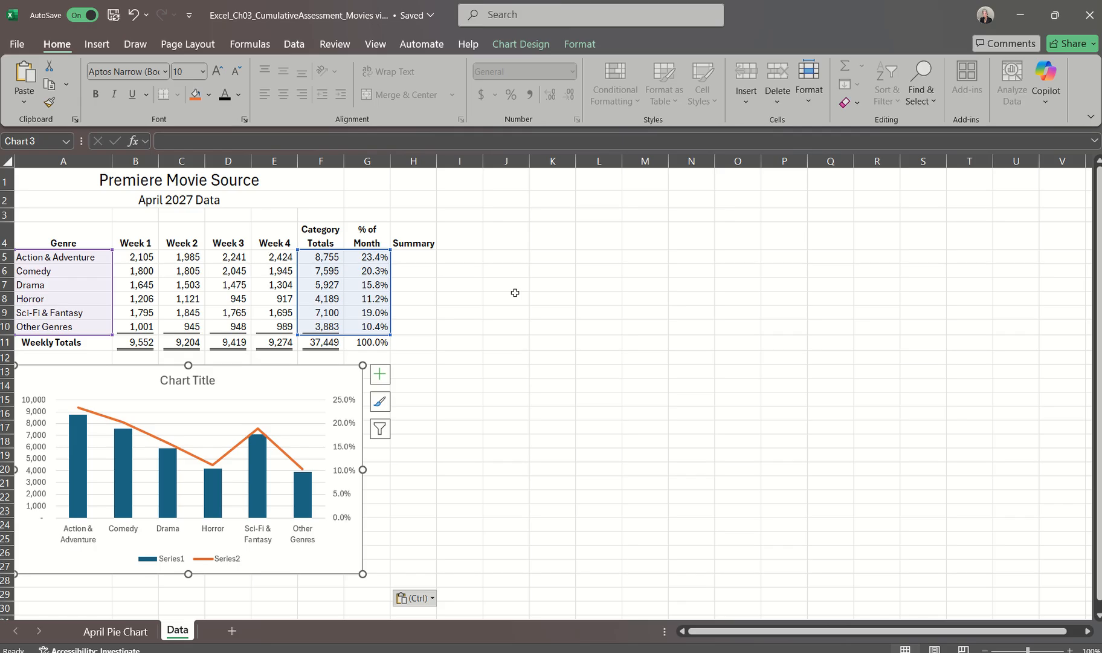
Set the combo chart's height to 3.5"
{"action": "left_click", "coordinate": [577, 45]}
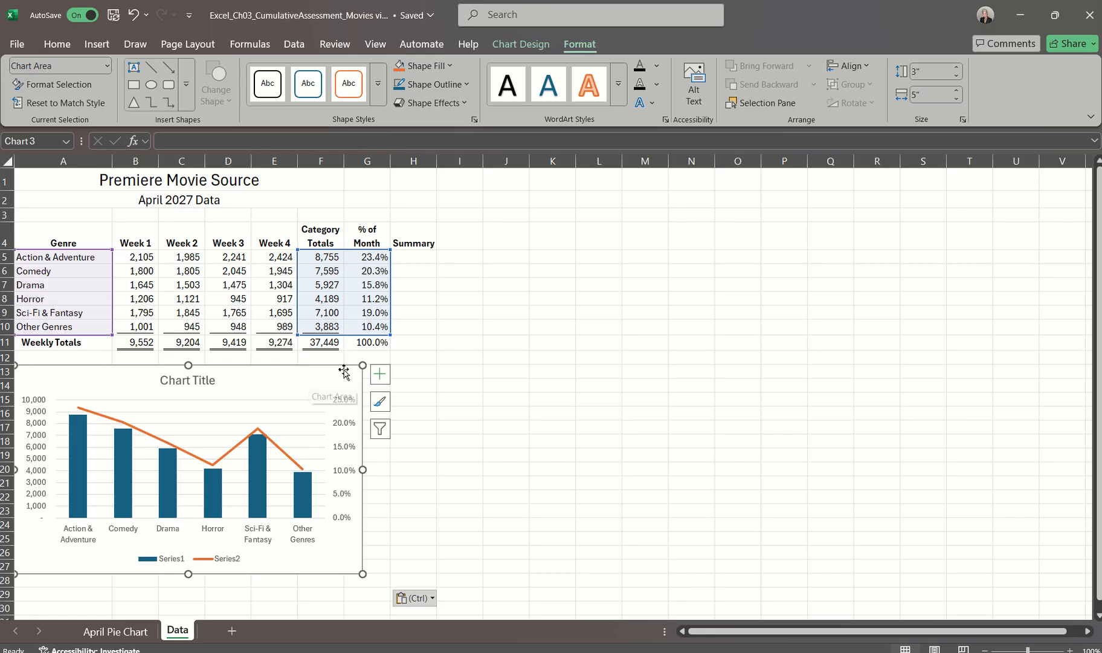
{"action": "left_click", "coordinate": [506, 370]}
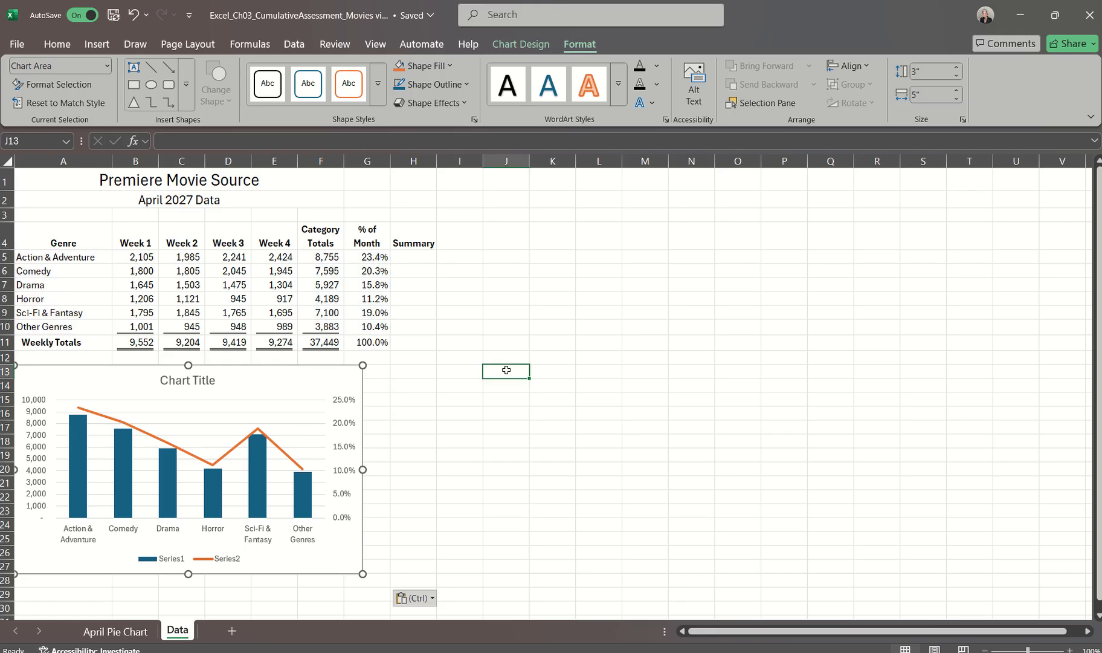
{"action": "left_click", "coordinate": [295, 376]}
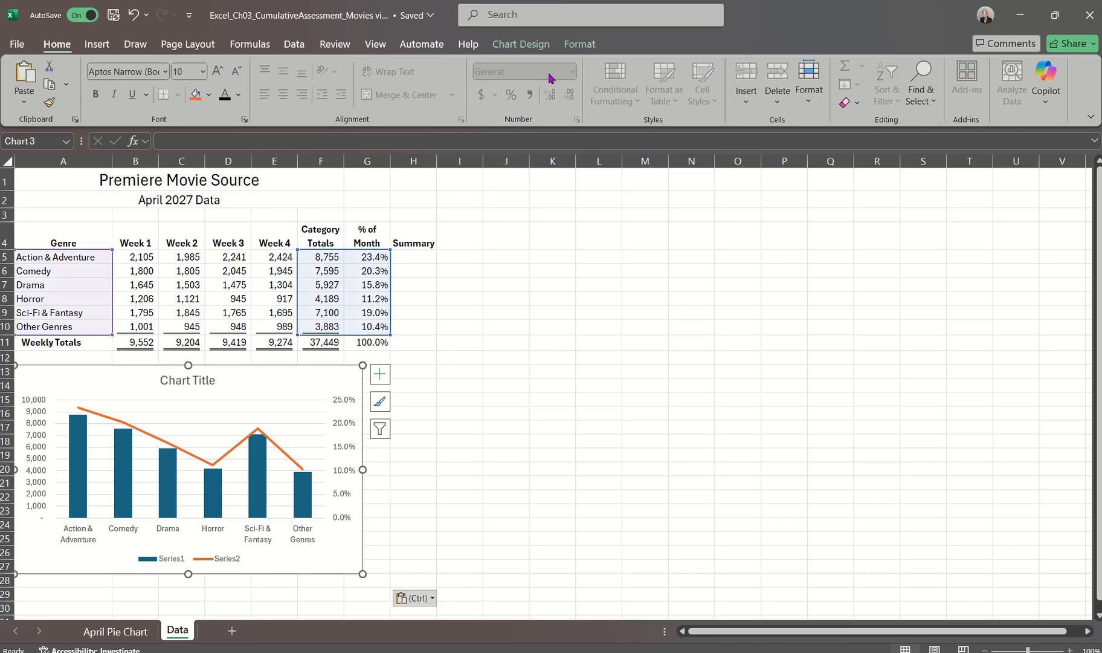
{"action": "left_click", "coordinate": [532, 44]}
{"action": "left_click", "coordinate": [568, 44]}
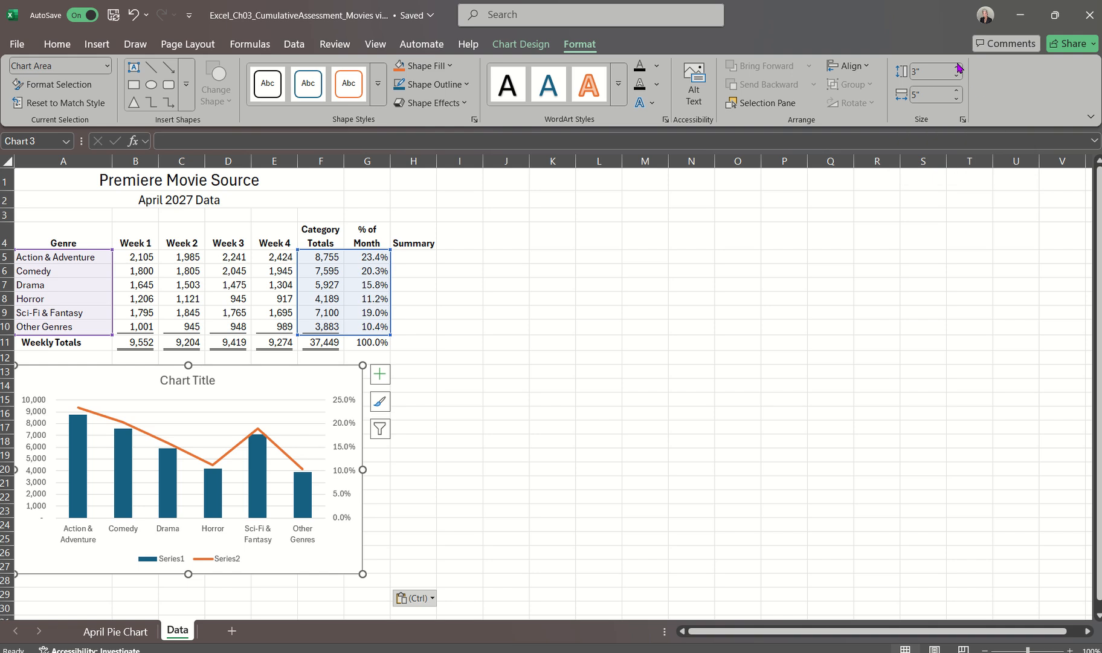
{"action": "left_click", "coordinate": [958, 69]}
{"action": "left_click", "coordinate": [957, 69]}
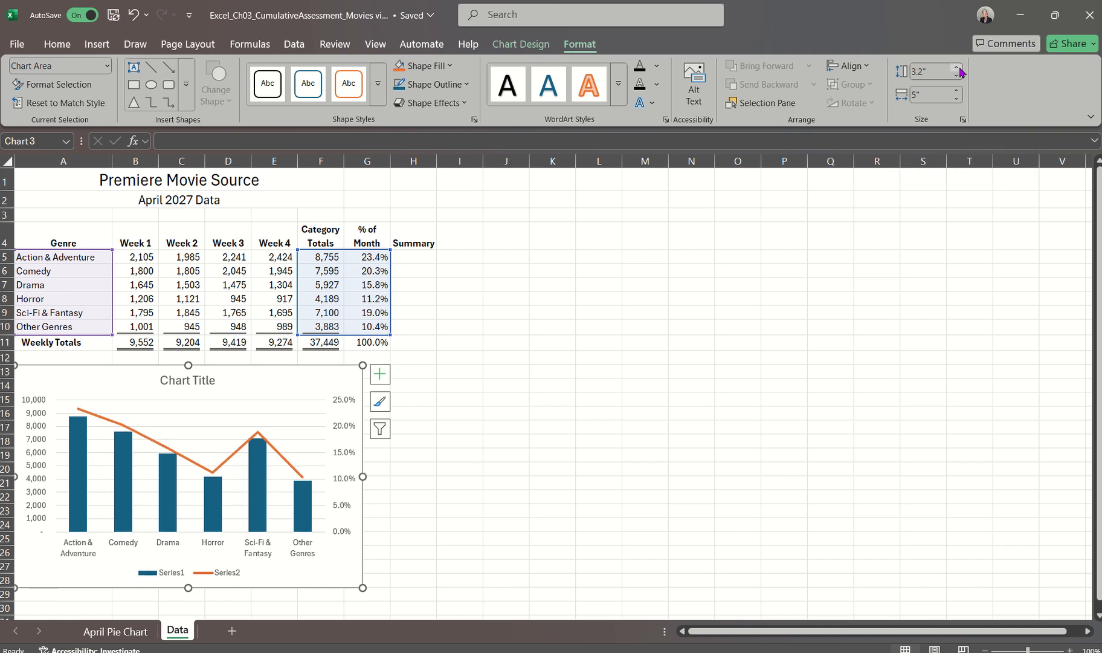
{"action": "left_click", "coordinate": [958, 68]}
{"action": "left_click", "coordinate": [957, 69]}
{"action": "left_click", "coordinate": [958, 68]}
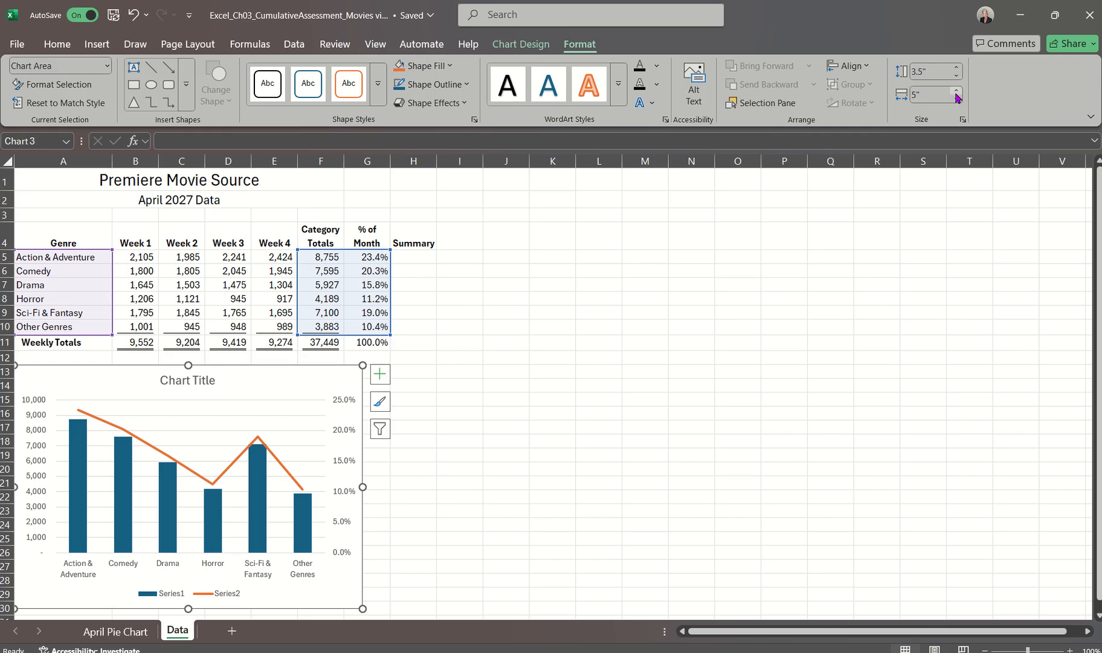
Set the combo chart's width to 6" and check both dimensions in its size properties
{"action": "left_click", "coordinate": [956, 92]}
{"action": "left_click", "coordinate": [956, 91]}
{"action": "left_click", "coordinate": [956, 91]}
{"action": "left_click", "coordinate": [956, 91]}
{"action": "left_click", "coordinate": [956, 91]}
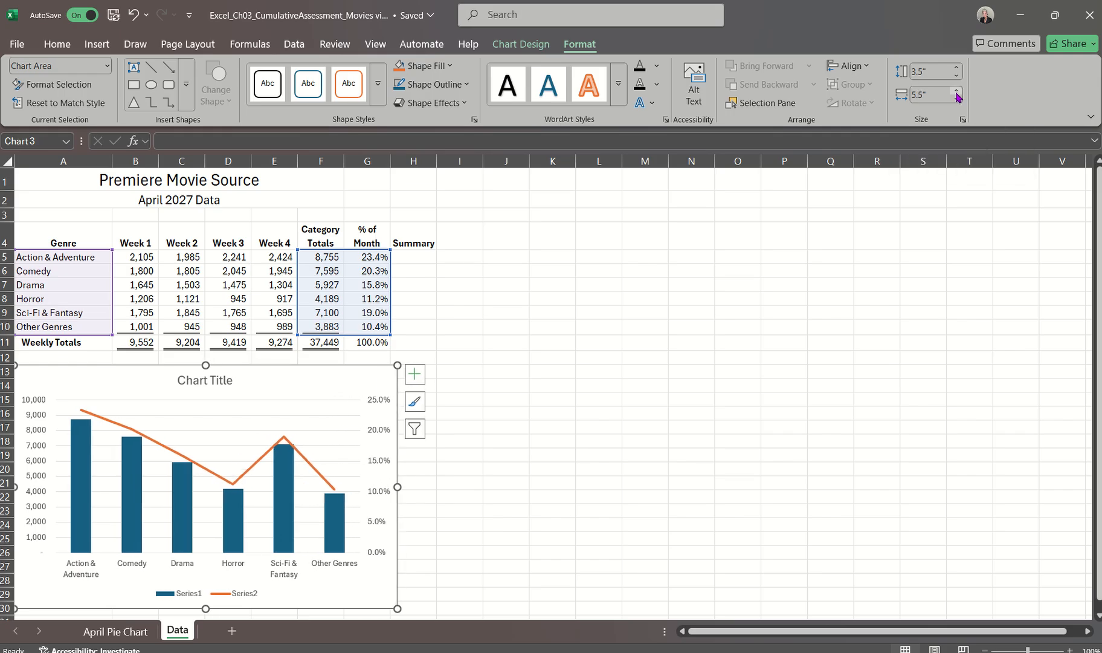
{"action": "left_click", "coordinate": [956, 92]}
{"action": "left_click", "coordinate": [956, 92]}
{"action": "left_click", "coordinate": [957, 91]}
{"action": "left_click", "coordinate": [957, 91]}
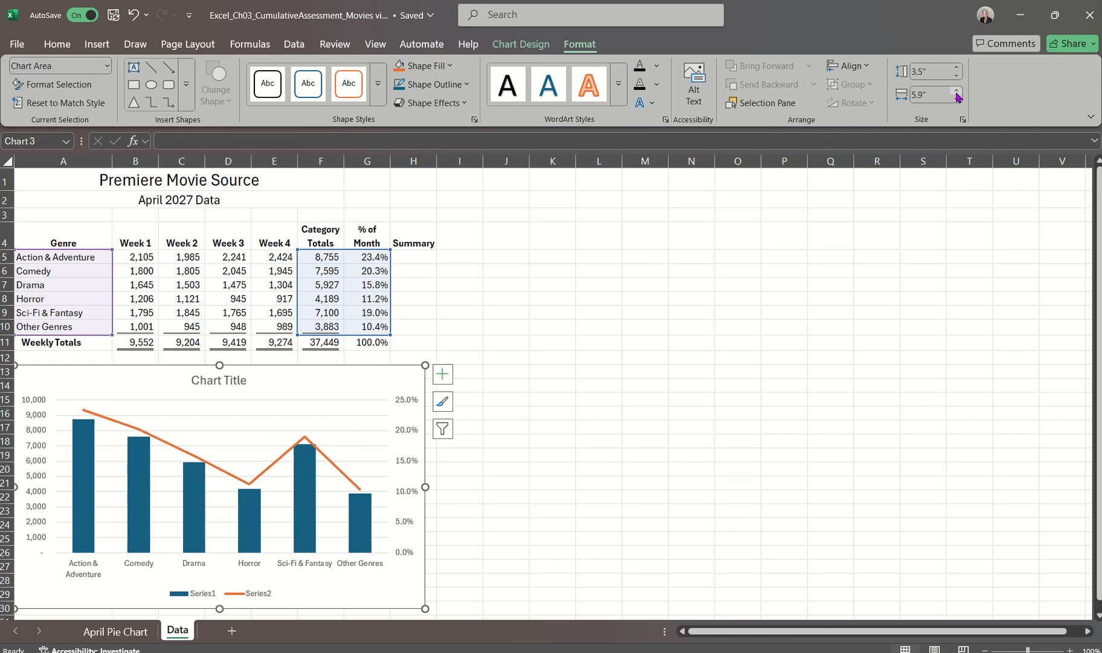
{"action": "left_click", "coordinate": [957, 92]}
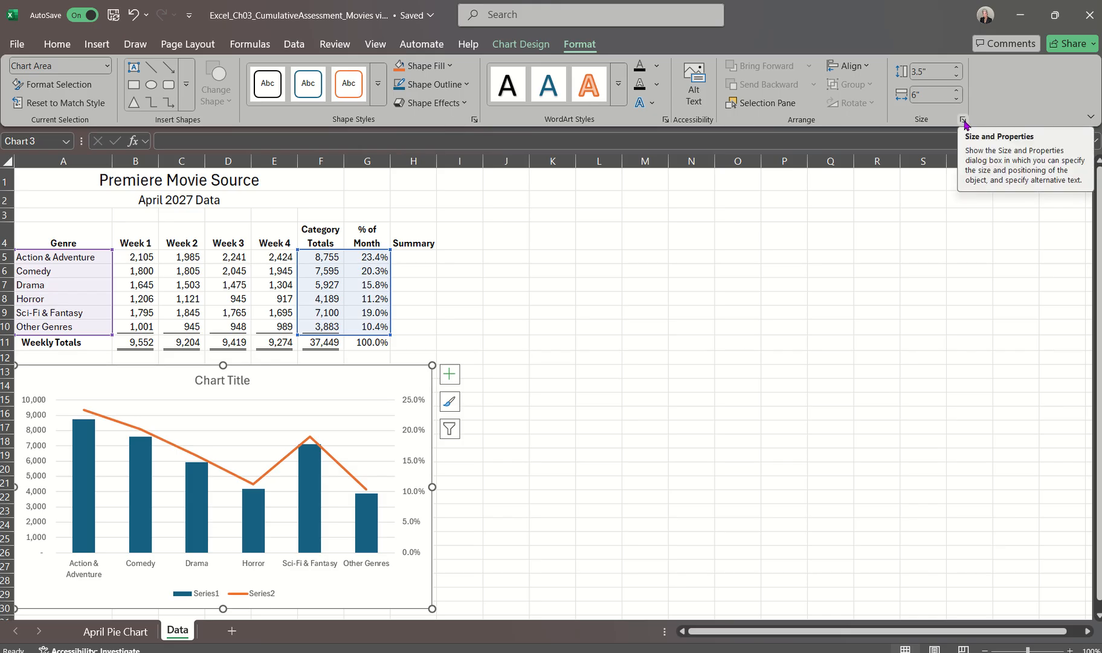
{"action": "left_click", "coordinate": [963, 121]}
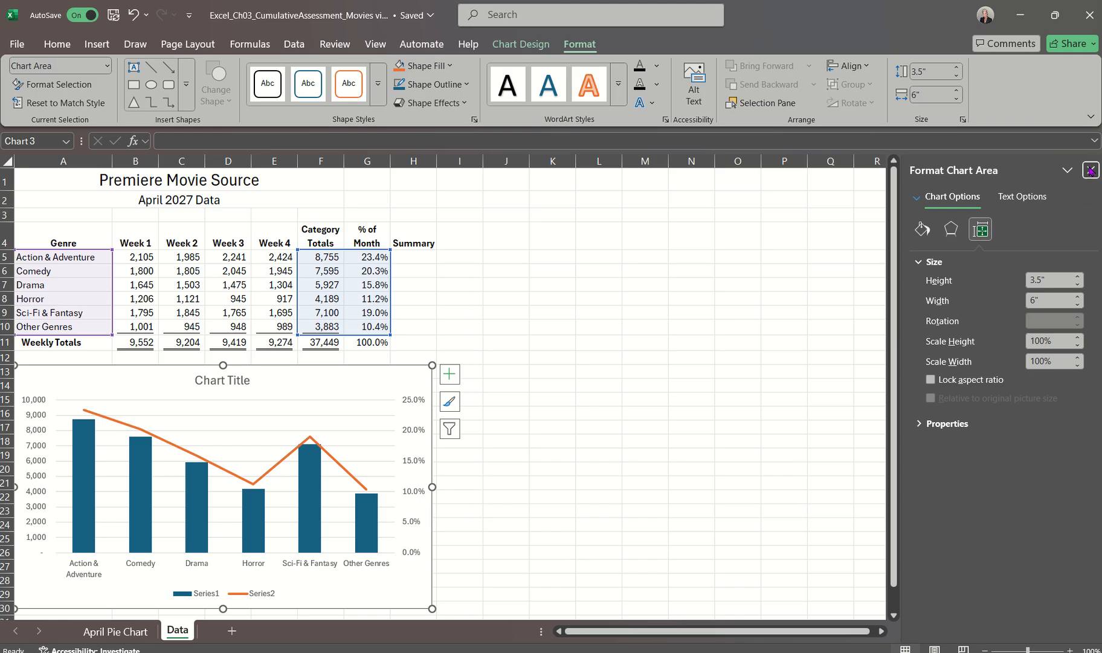
{"action": "left_click", "coordinate": [1091, 169]}
Try resizing the combo chart freehand to about 4.18" high and 4.88" wide, and undo both size changes
{"action": "scroll", "coordinate": [783, 231], "scroll_direction": "down", "scroll_amount": 2}
{"action": "scroll", "coordinate": [783, 231], "scroll_direction": "down", "scroll_amount": 1}
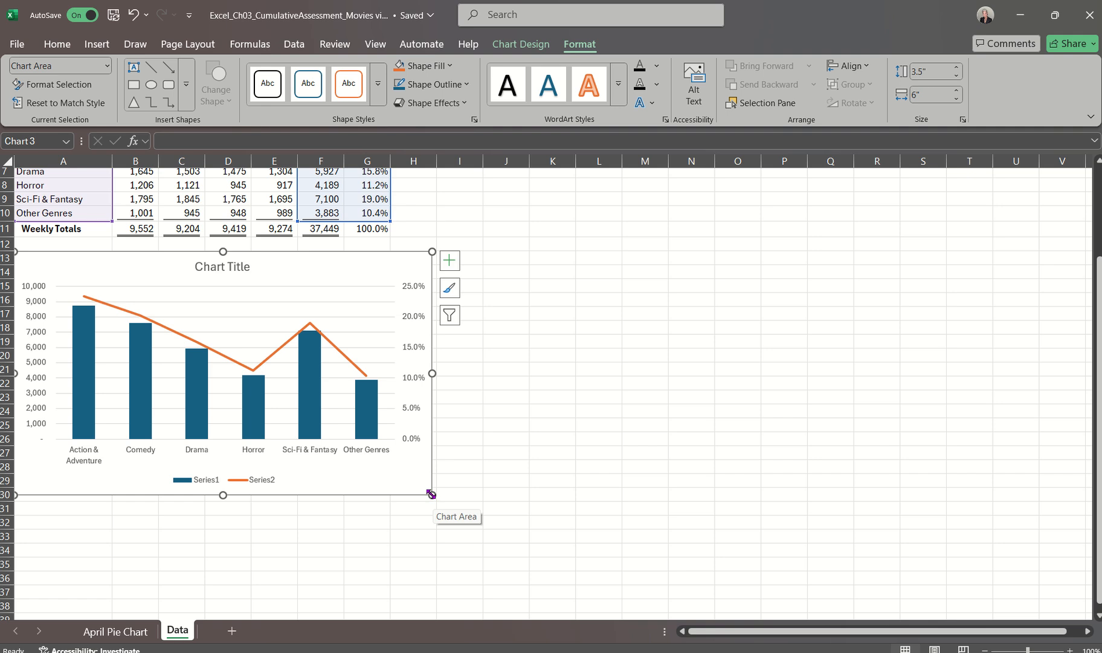
{"action": "left_click_drag", "start_coordinate": [431, 493], "coordinate": [459, 542]}
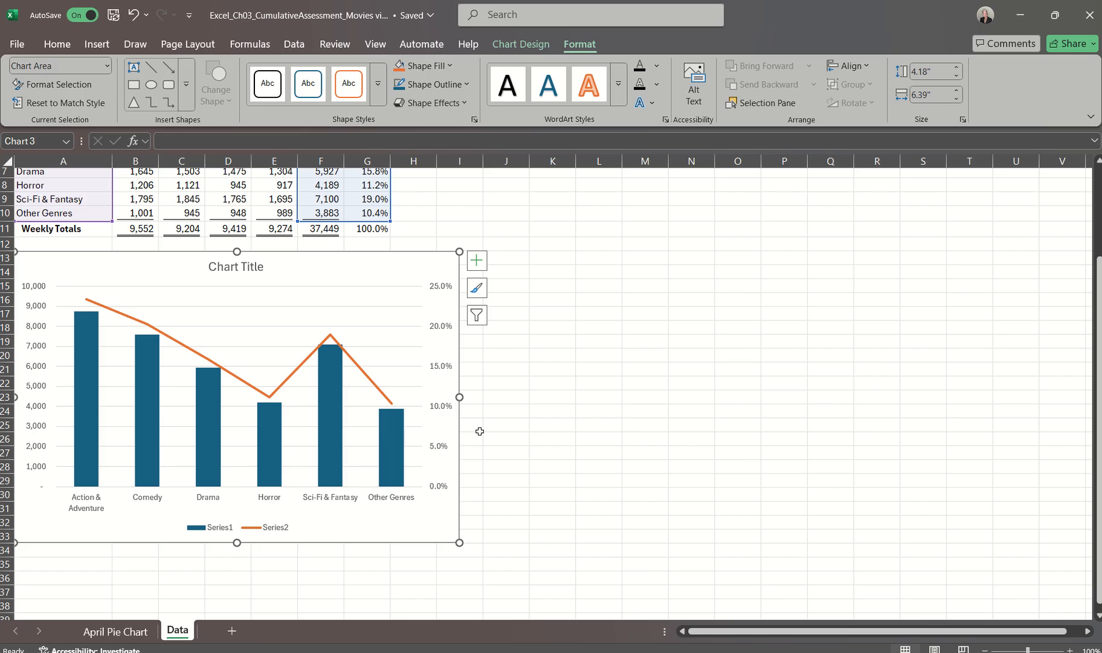
{"action": "left_click_drag", "start_coordinate": [459, 397], "coordinate": [353, 393]}
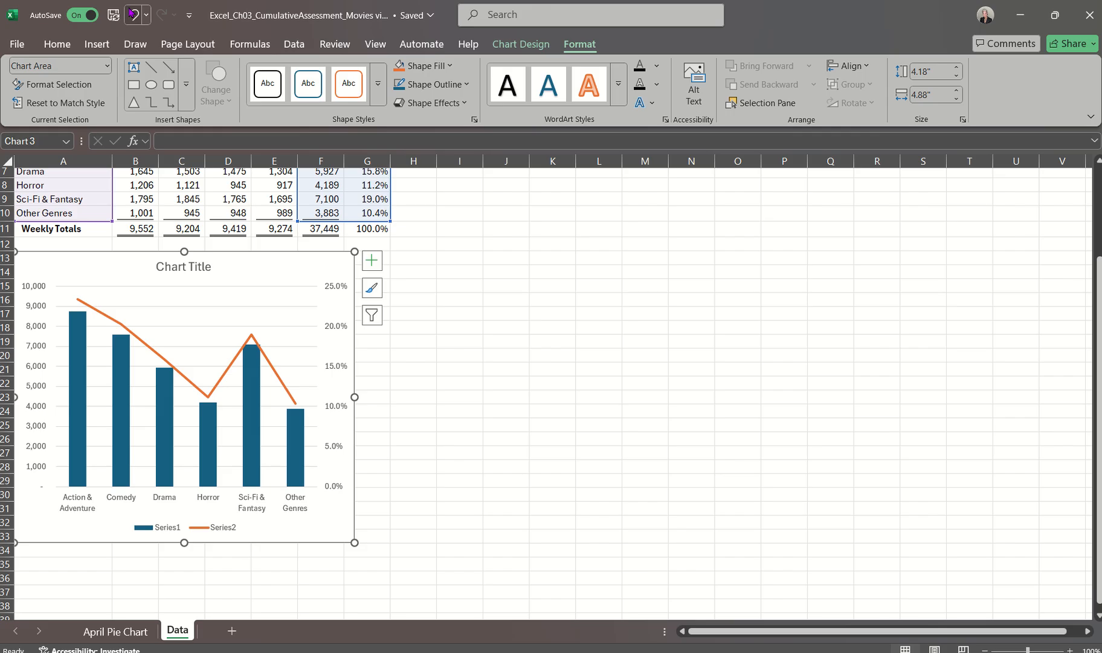
{"action": "left_click", "coordinate": [132, 13]}
{"action": "left_click", "coordinate": [133, 14]}
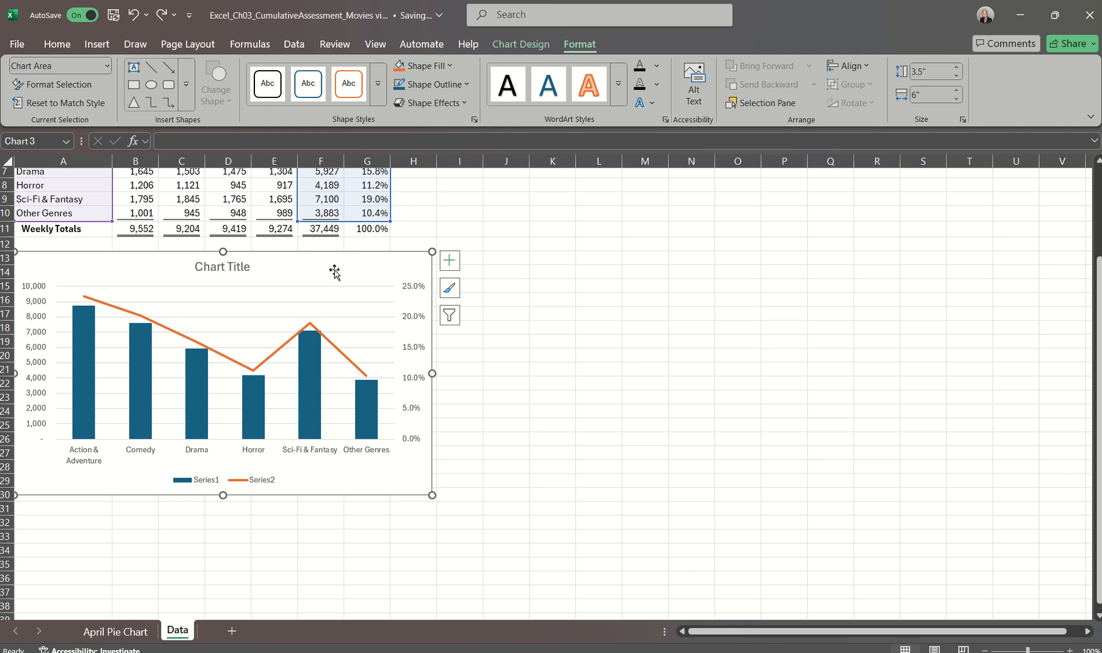
Change the combo chart's title to "April 2027 Streaming"
{"action": "left_click", "coordinate": [209, 261]}
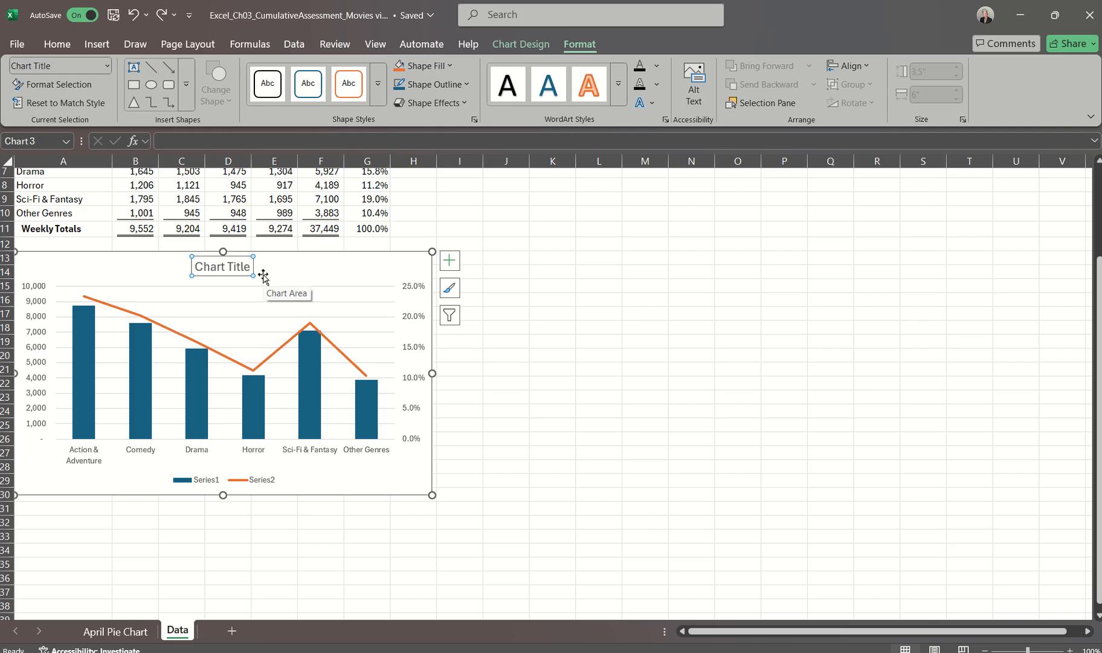
{"action": "type", "text": "April"}
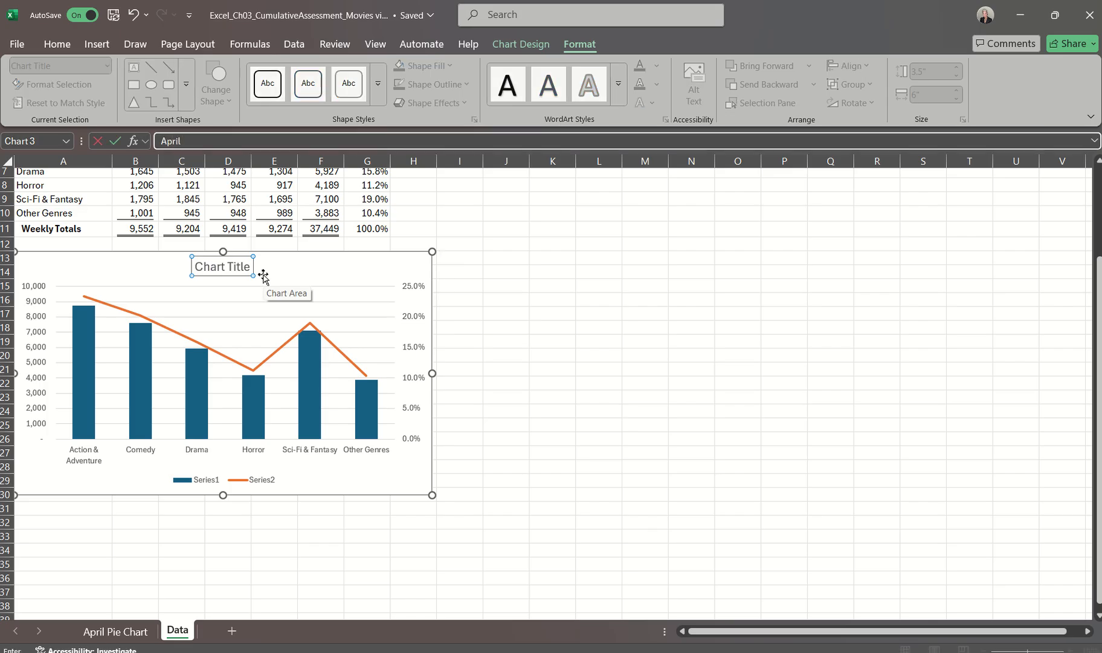
{"action": "type", "text": " 2027 Streaming"}
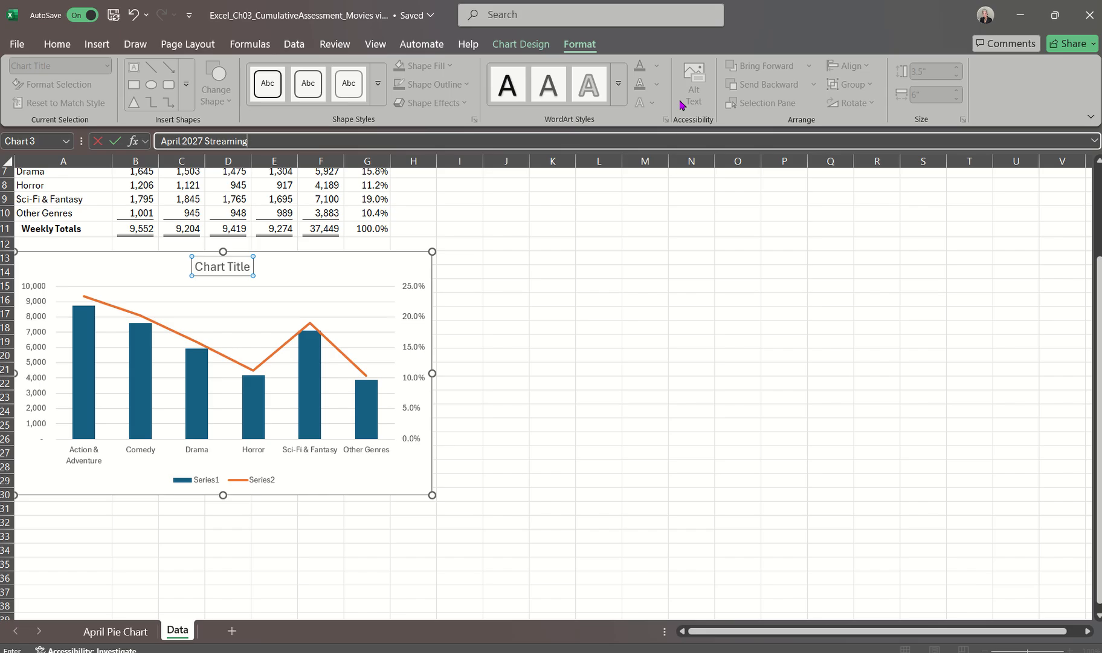
{"action": "key", "text": "Return"}
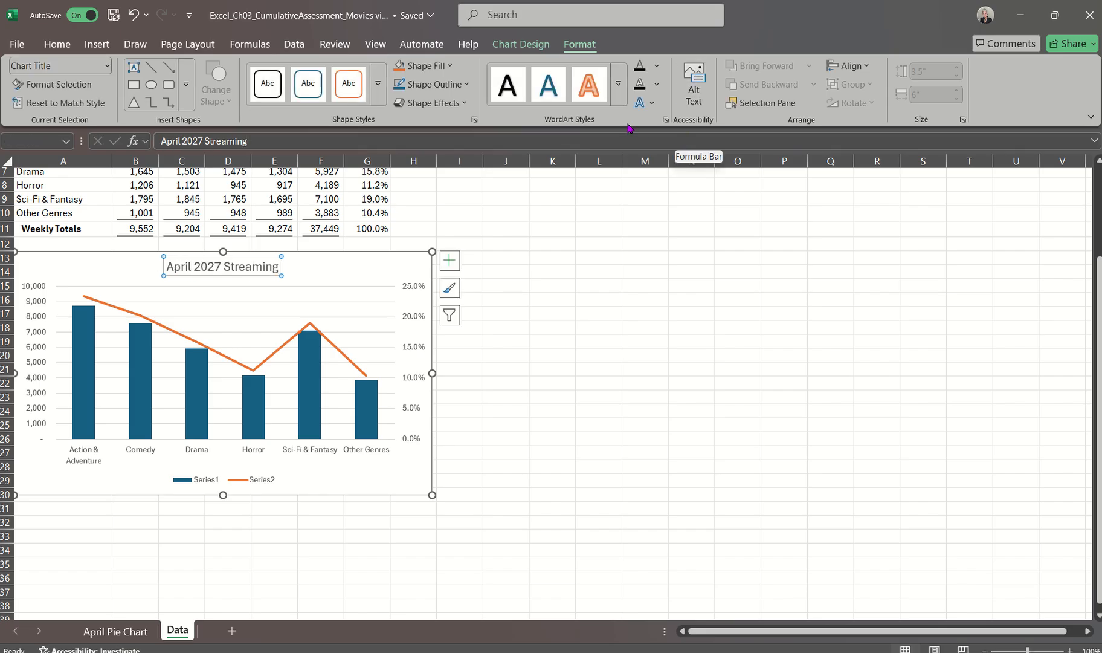
Apply the Black, Text 1 font color to the combo chart's title and select the chart area
{"action": "left_click", "coordinate": [57, 44]}
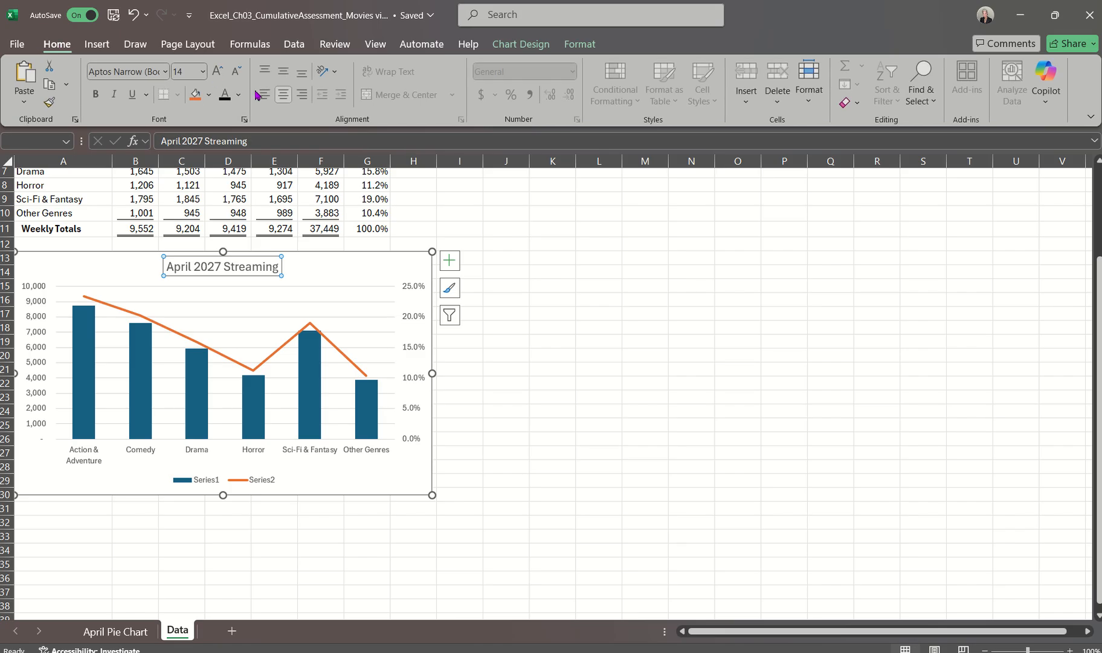
{"action": "left_click", "coordinate": [239, 96]}
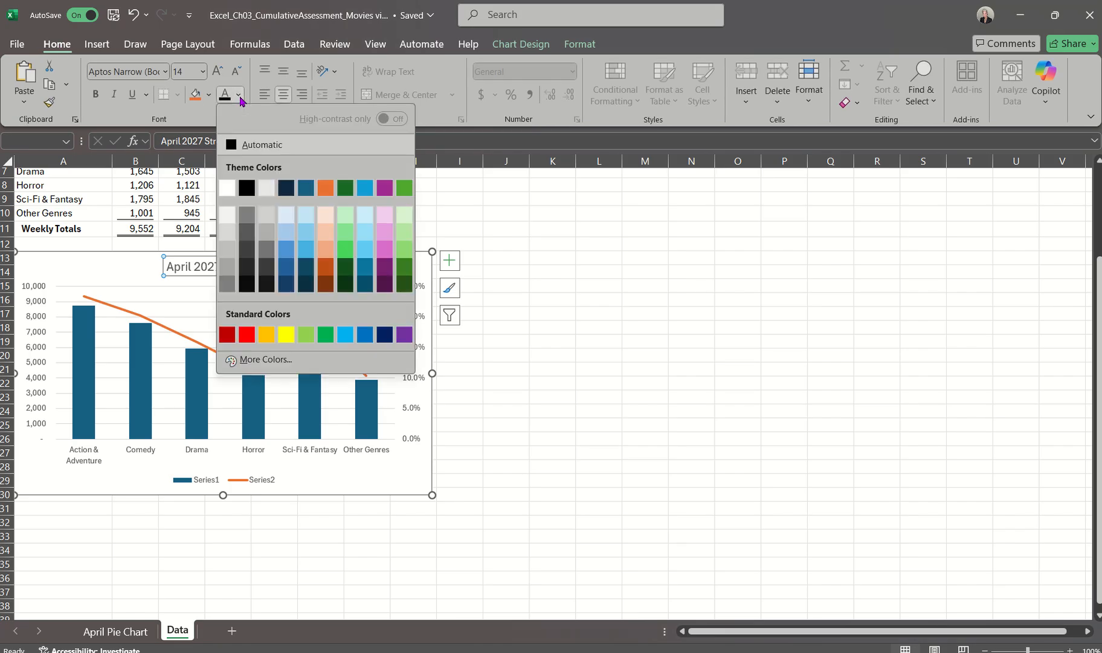
{"action": "left_click", "coordinate": [247, 188]}
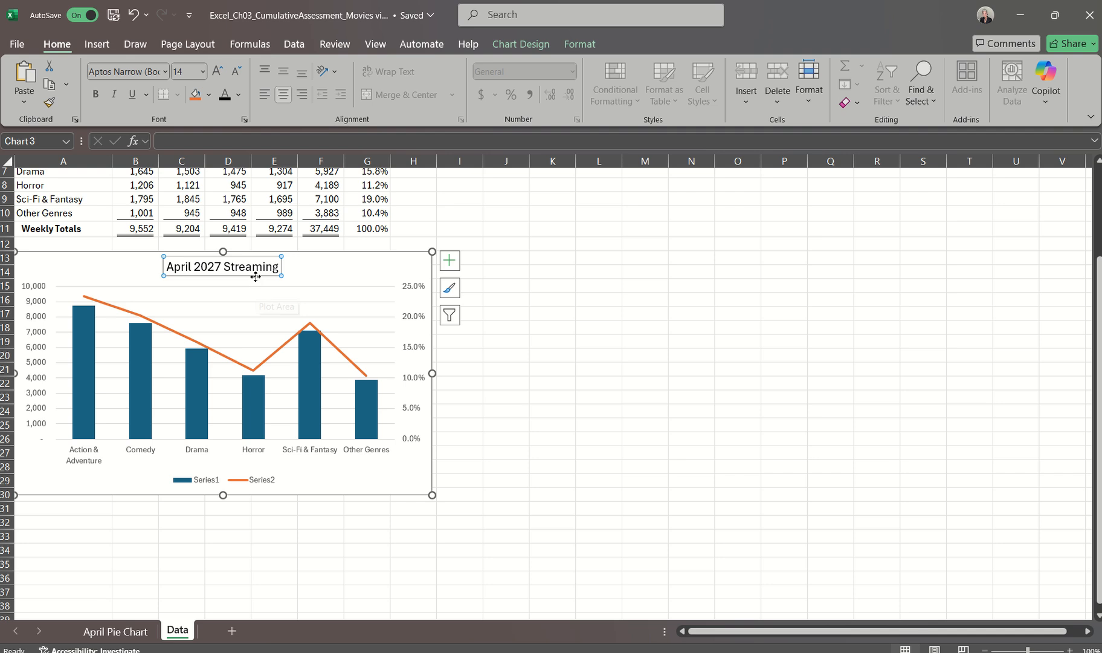
{"action": "left_click", "coordinate": [239, 95]}
{"action": "left_click", "coordinate": [247, 186]}
{"action": "left_click", "coordinate": [325, 270]}
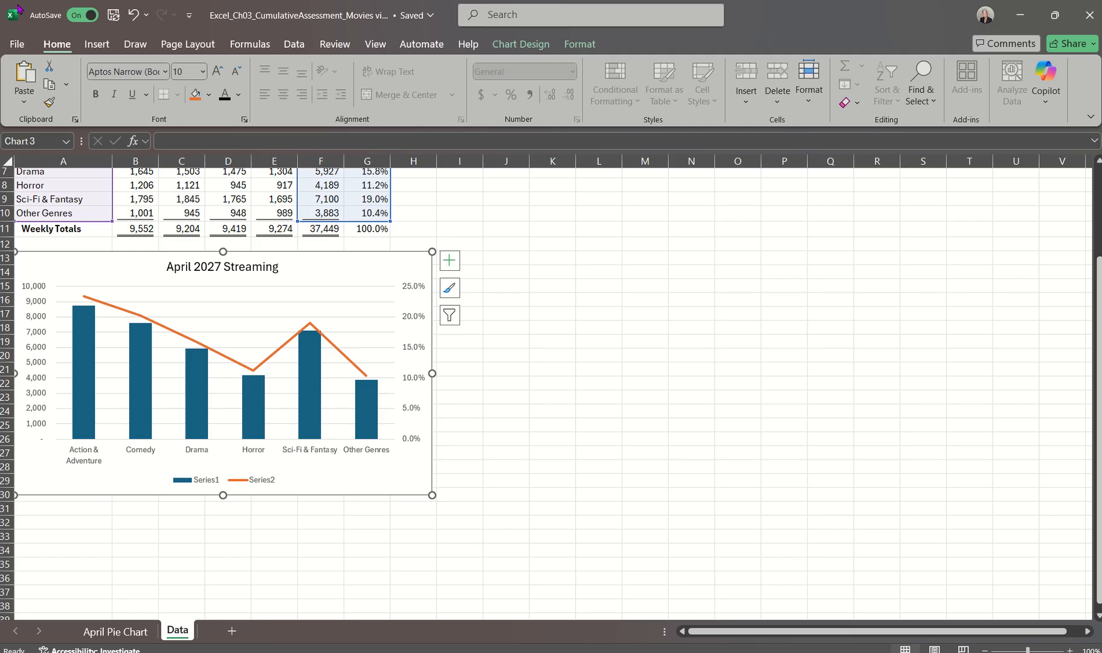
Save the workbook, read the axis title instructions in step 10 of the Word instructions document, and return to the Excel workbook
{"action": "left_click", "coordinate": [113, 16]}
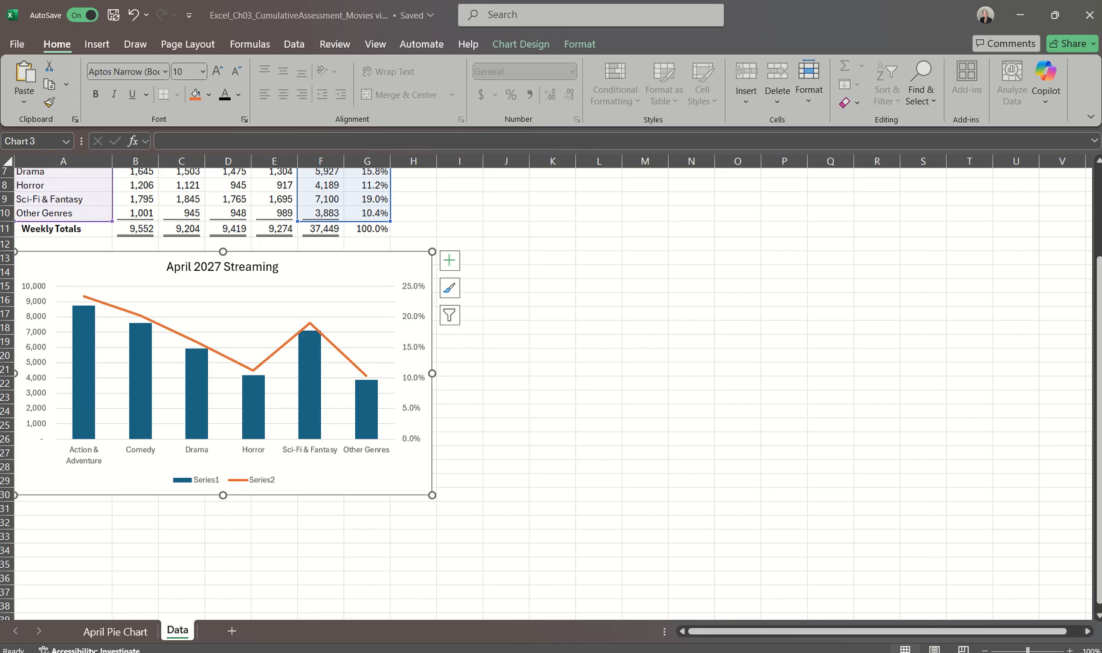
{"action": "left_click", "coordinate": [659, 652]}
{"action": "left_click", "coordinate": [1063, 622]}
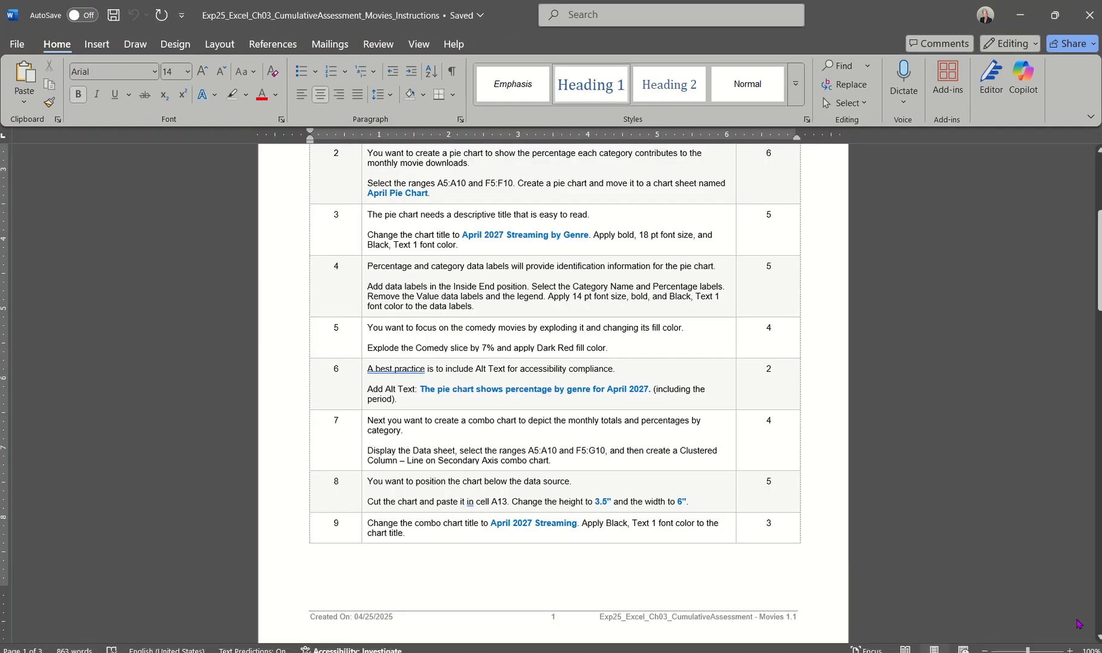
{"action": "scroll", "coordinate": [799, 479], "scroll_direction": "down", "scroll_amount": 1}
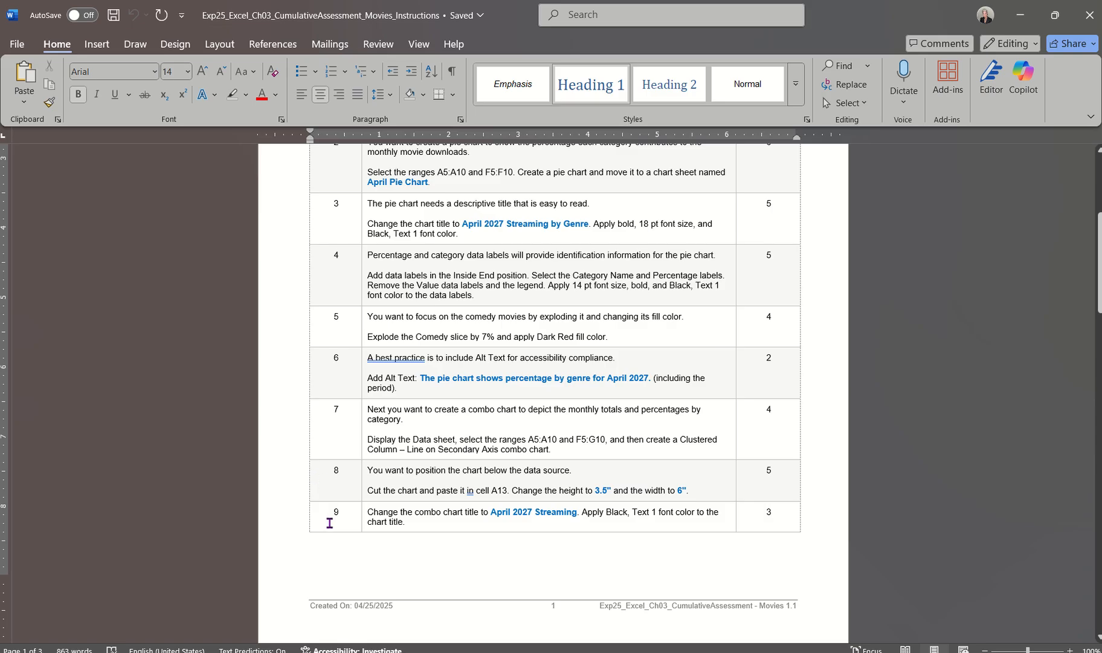
{"action": "scroll", "coordinate": [332, 521], "scroll_direction": "down", "scroll_amount": 8}
{"action": "scroll", "coordinate": [332, 521], "scroll_direction": "down", "scroll_amount": 1}
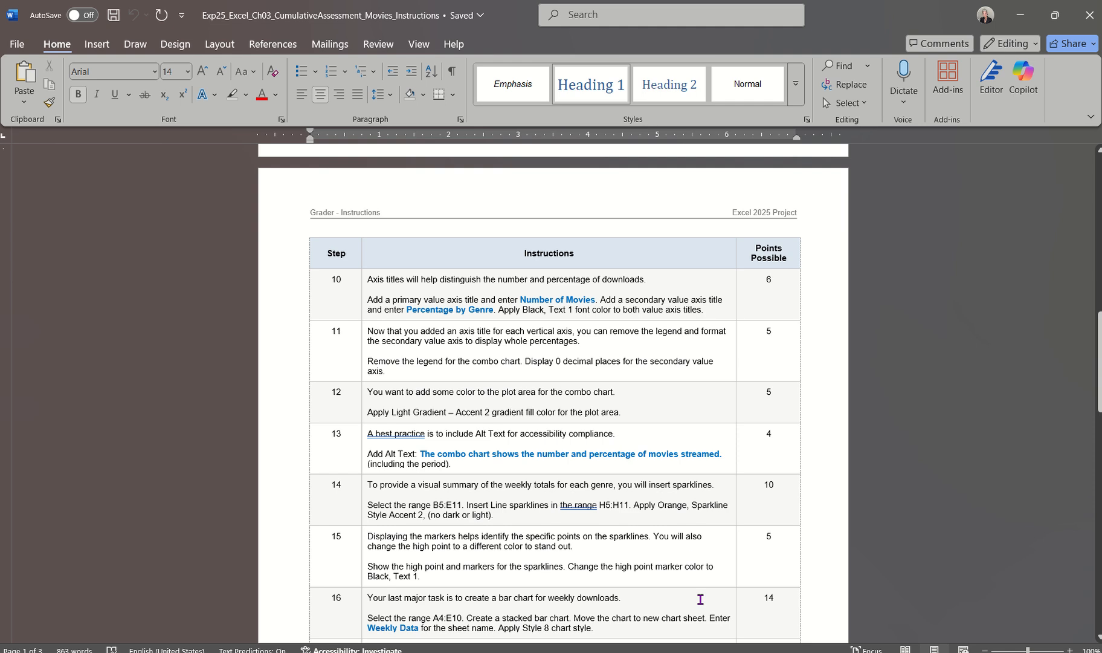
{"action": "mouse_move", "coordinate": [713, 652]}
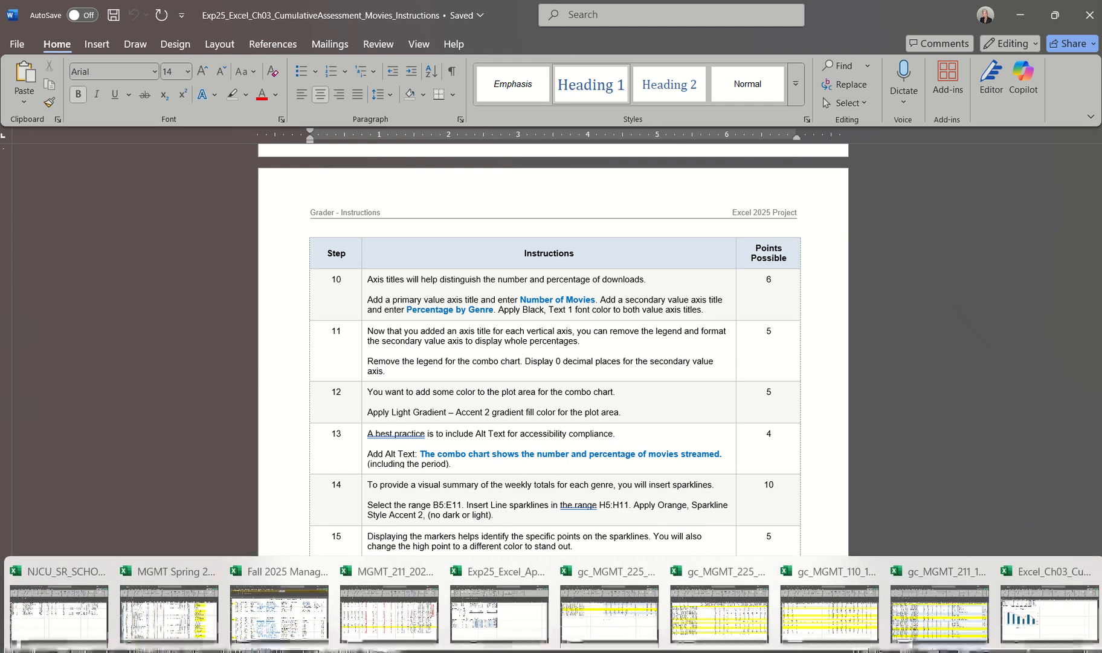
{"action": "left_click", "coordinate": [1052, 628]}
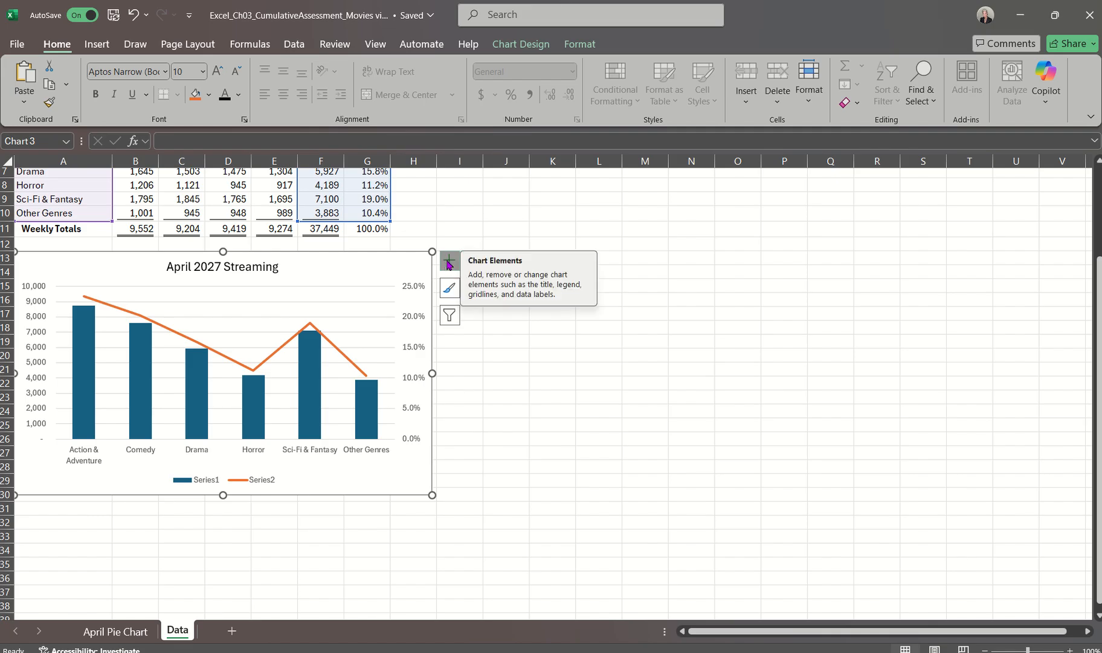
{"action": "left_click", "coordinate": [580, 46]}
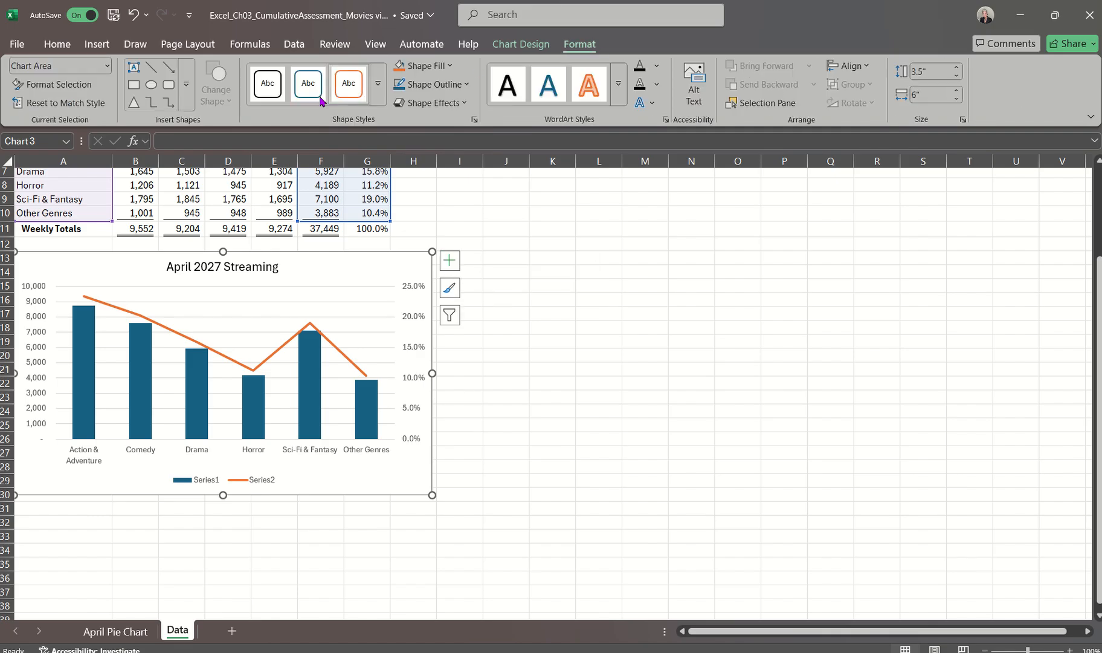
{"action": "left_click", "coordinate": [531, 44]}
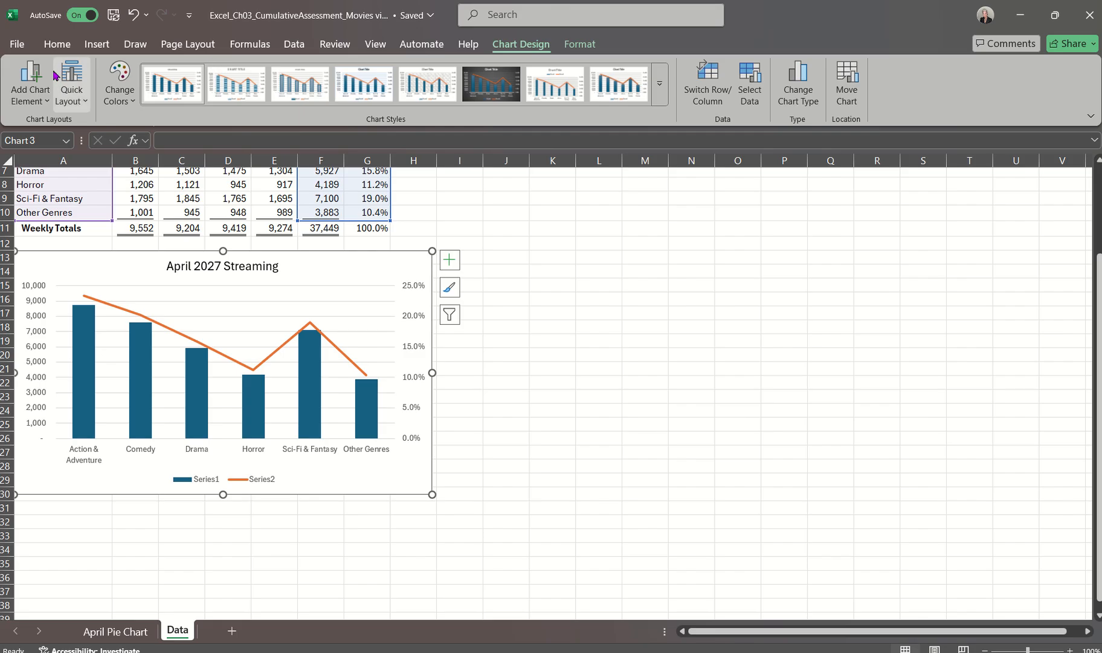
{"action": "left_click", "coordinate": [37, 99]}
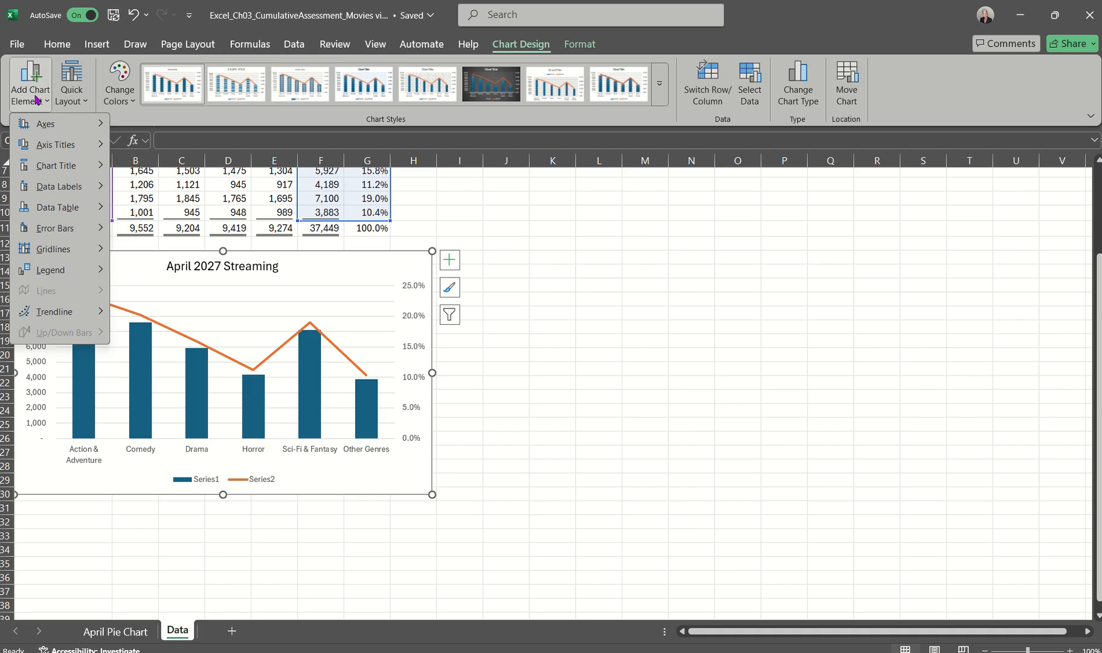
{"action": "mouse_move", "coordinate": [54, 145]}
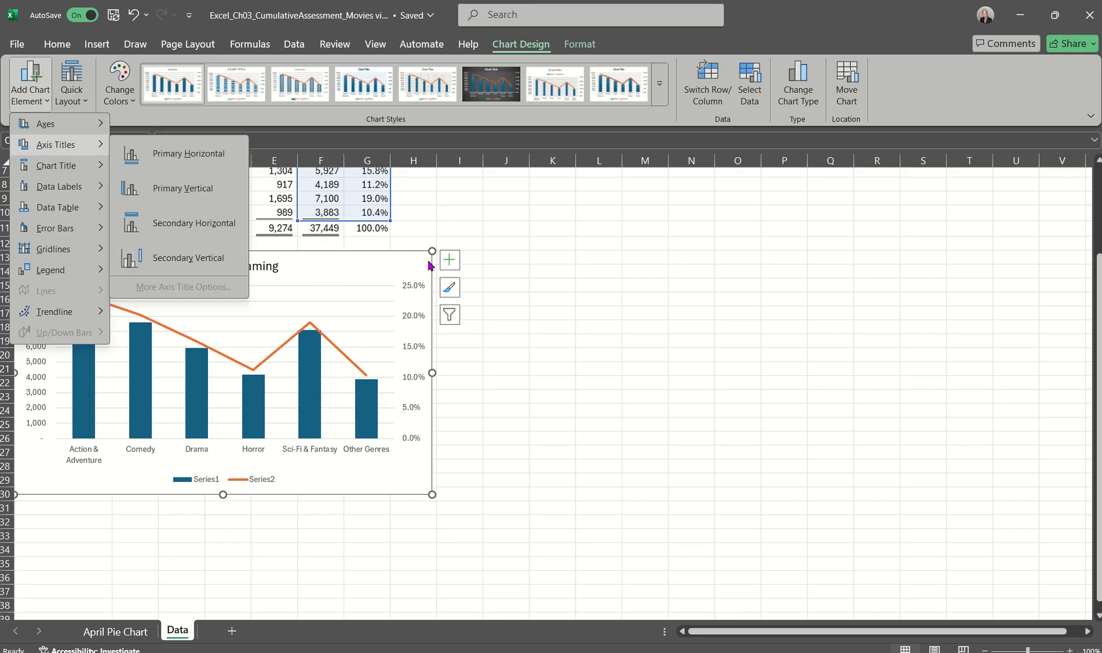
{"action": "left_click", "coordinate": [392, 261]}
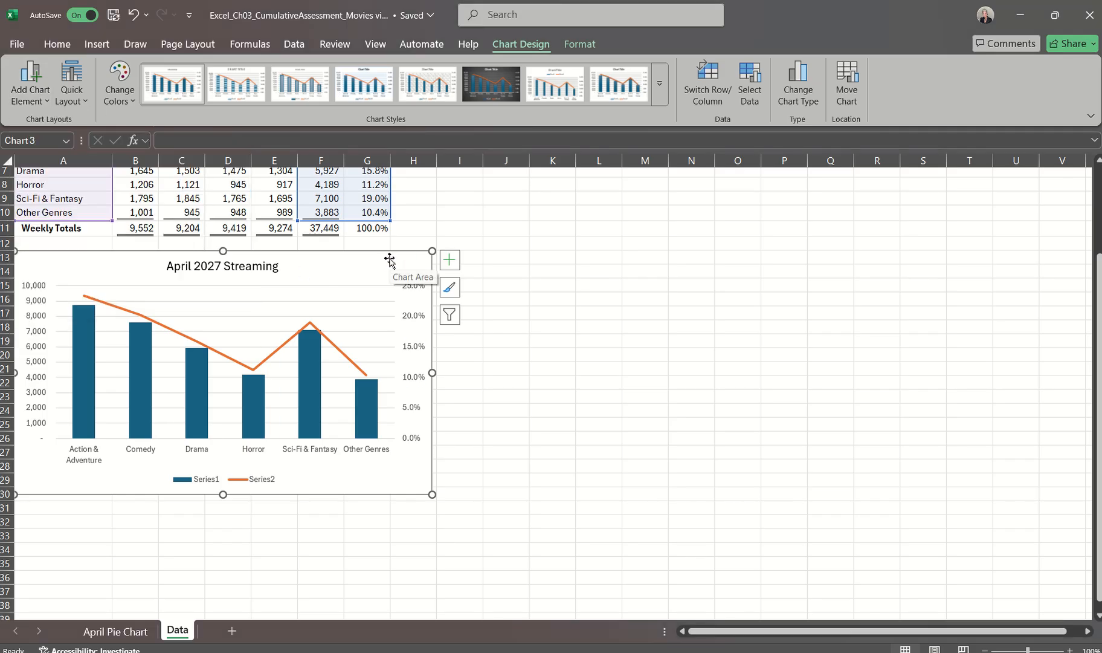
Add a primary vertical axis title to the combo chart and set its text to "Number of Movies"
{"action": "left_click", "coordinate": [36, 427]}
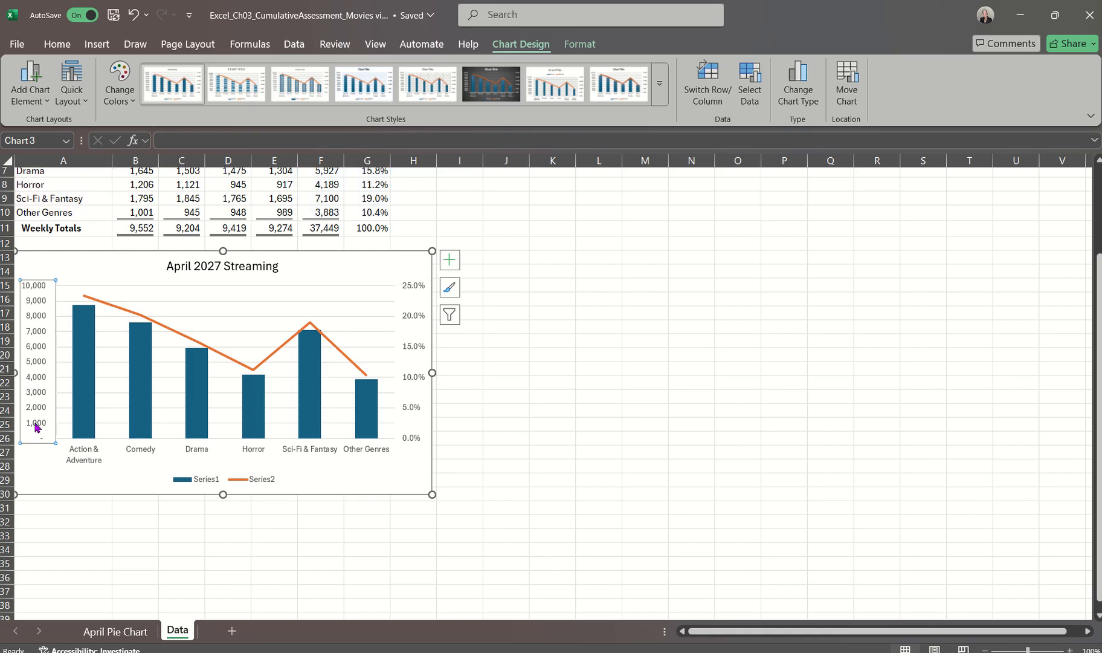
{"action": "left_click", "coordinate": [41, 91]}
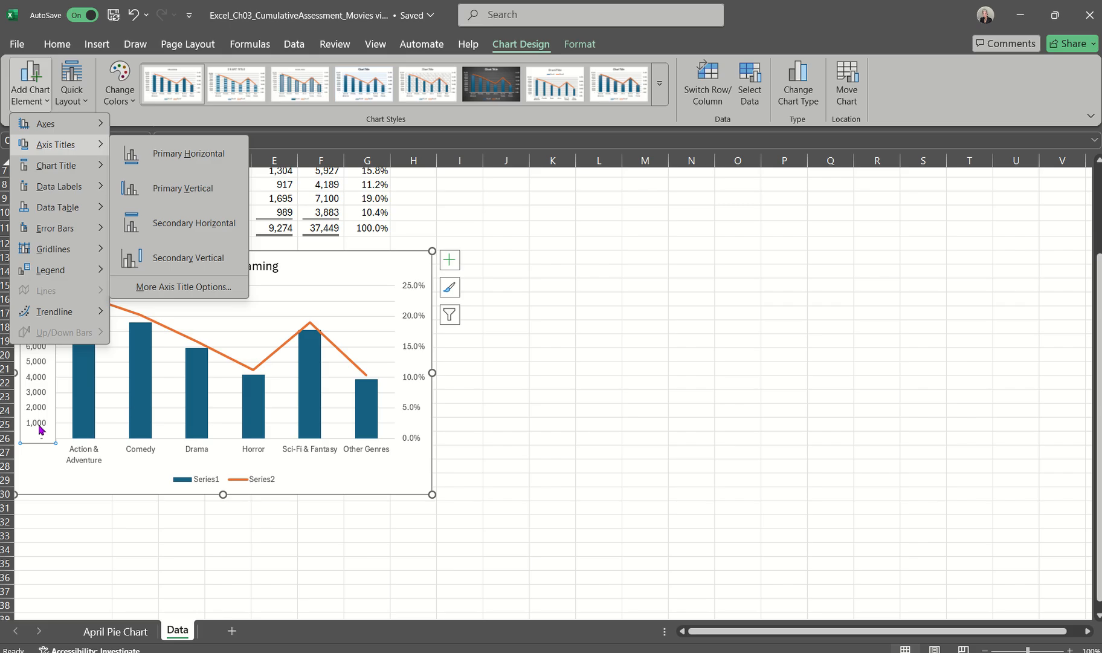
{"action": "mouse_move", "coordinate": [54, 311]}
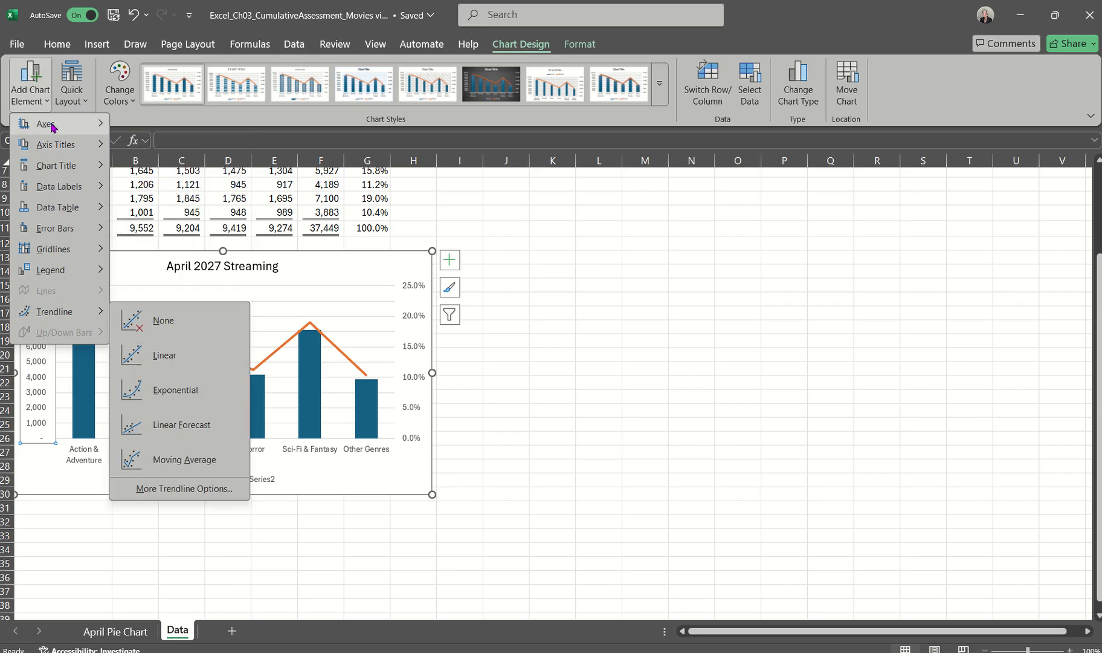
{"action": "mouse_move", "coordinate": [58, 144]}
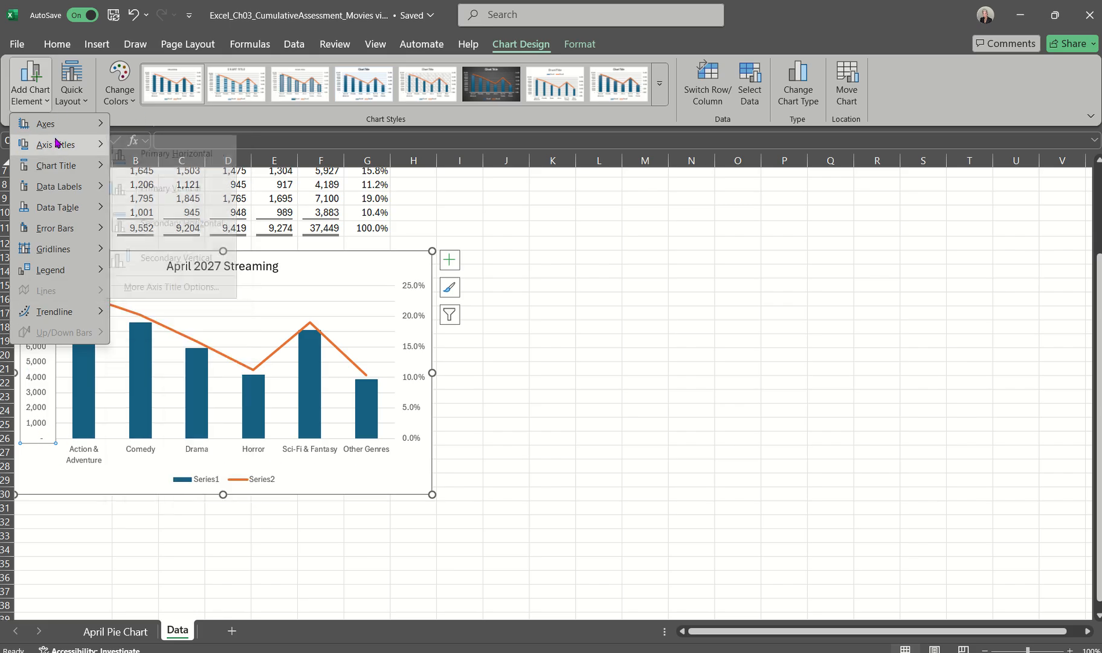
{"action": "left_click", "coordinate": [166, 187]}
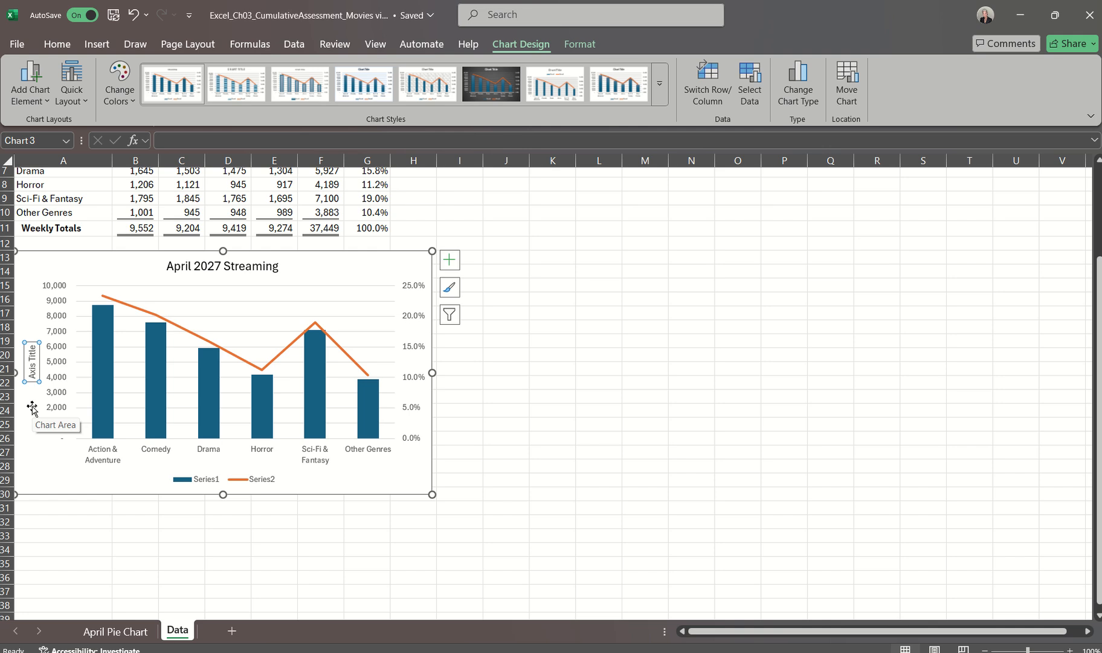
{"action": "type", "text": "Numb"}
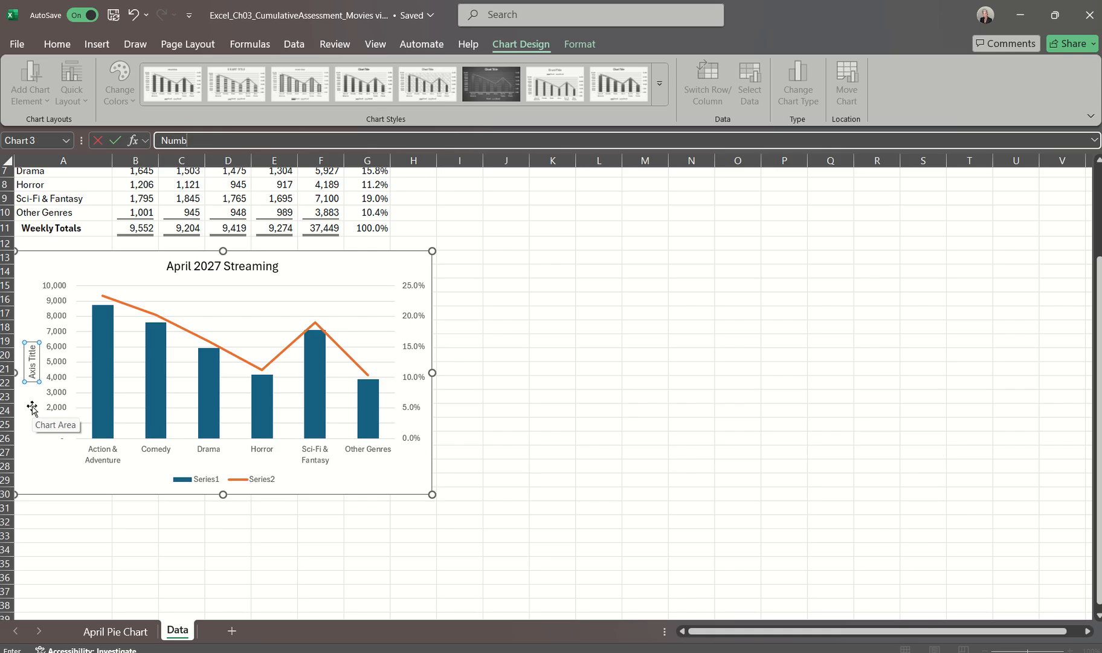
{"action": "type", "text": "er of Movies"}
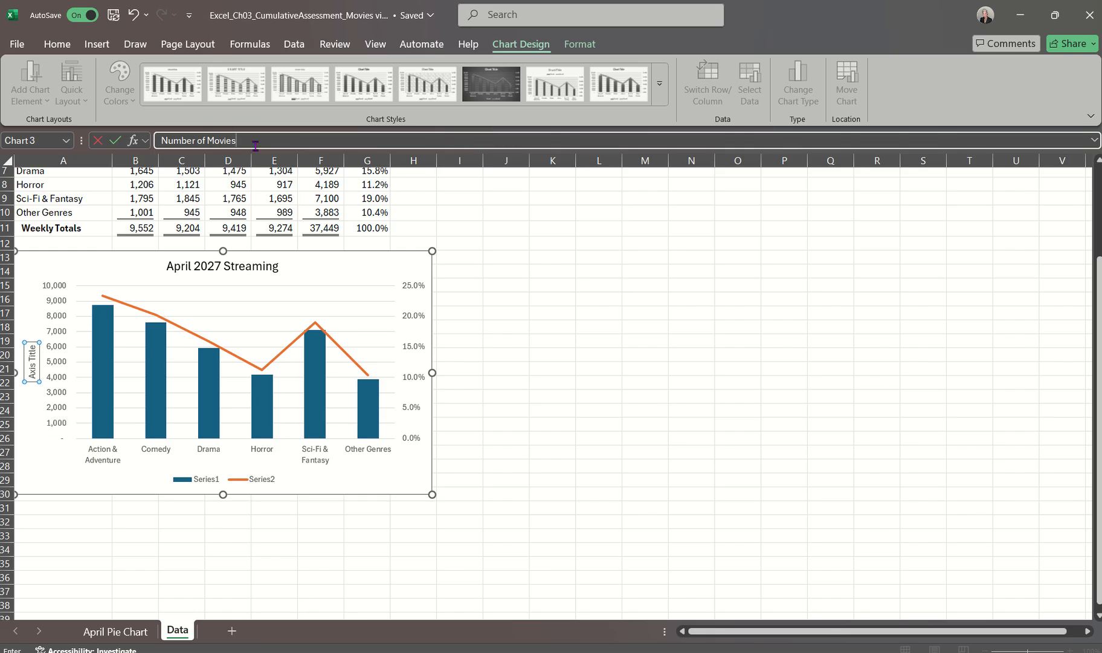
{"action": "key", "text": "Return"}
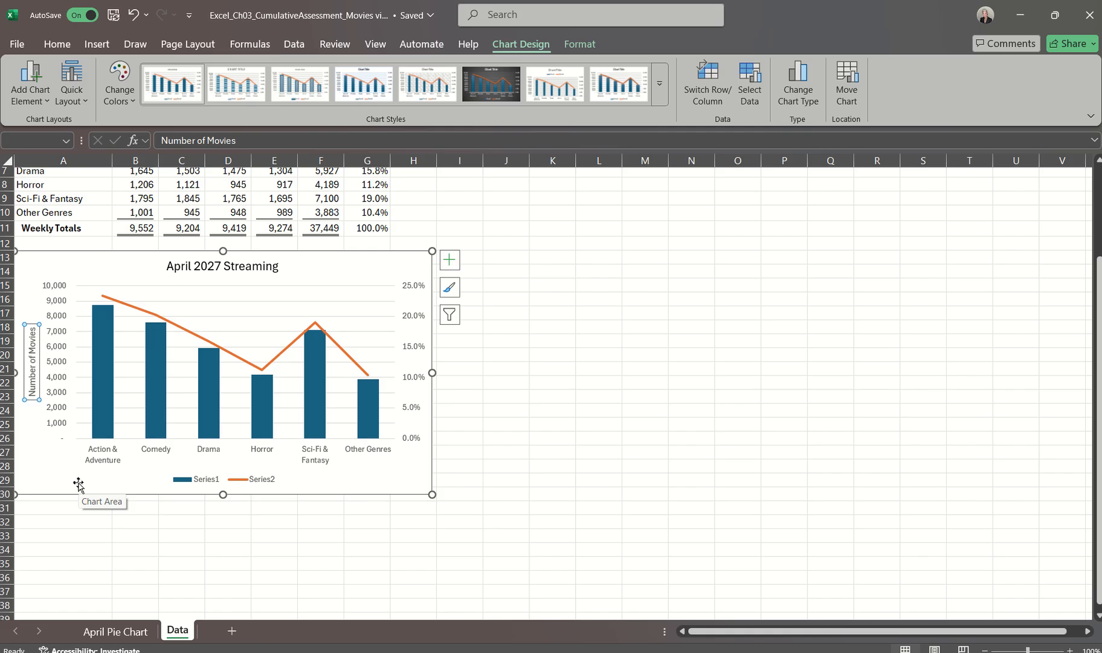
Add a secondary vertical axis title to the combo chart and set its text to "Percentage by Genre"
{"action": "left_click", "coordinate": [416, 349]}
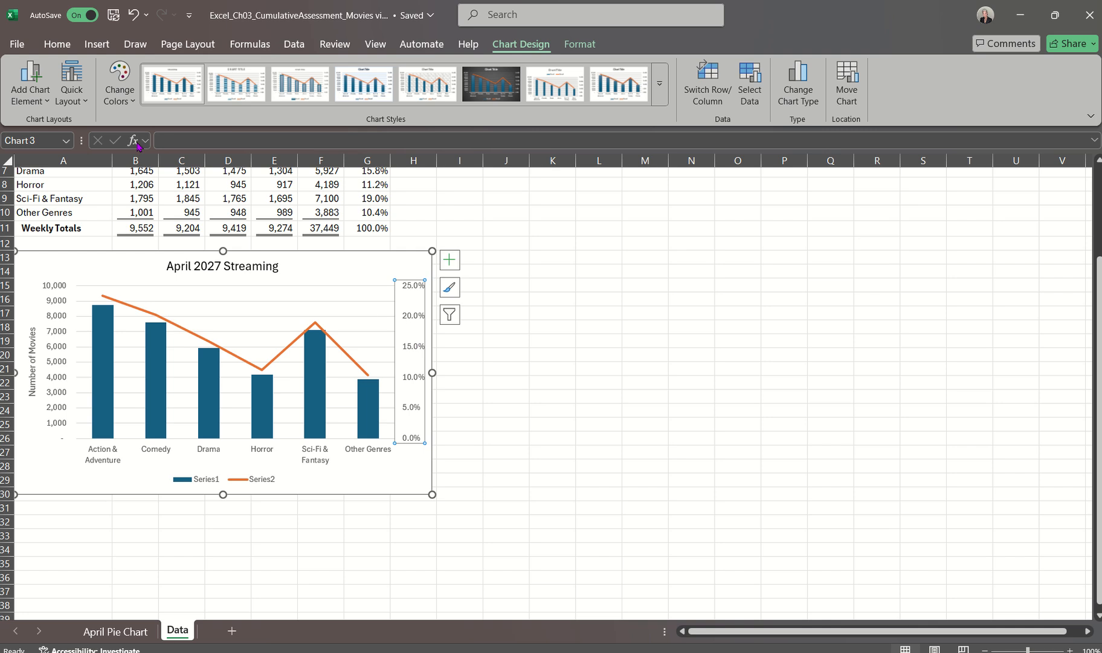
{"action": "left_click", "coordinate": [42, 100]}
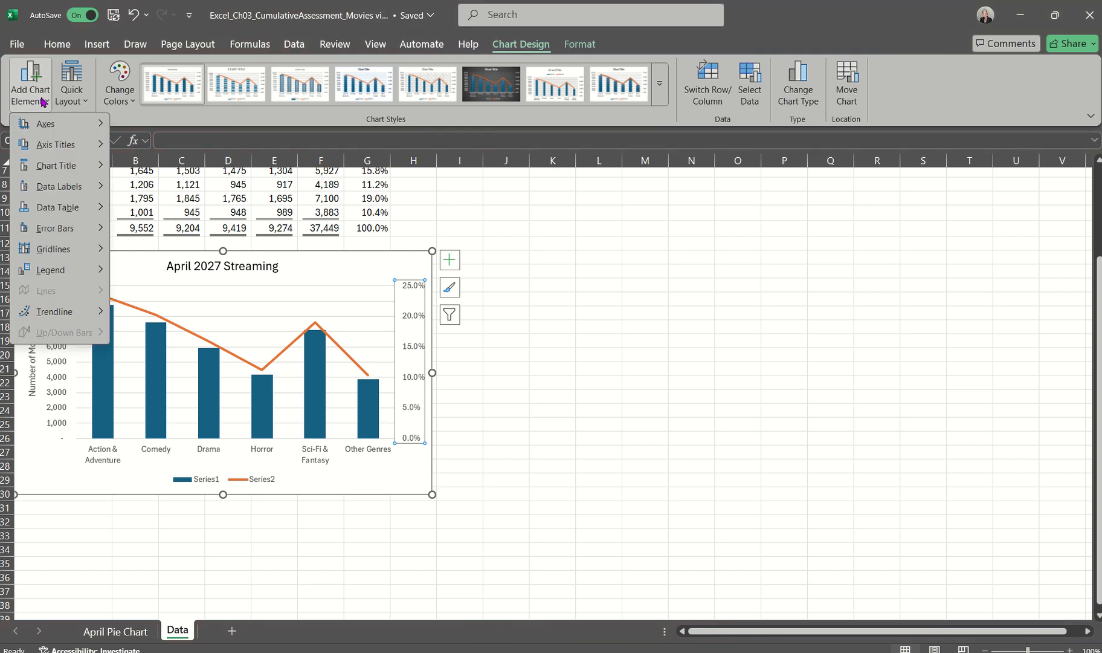
{"action": "mouse_move", "coordinate": [48, 143]}
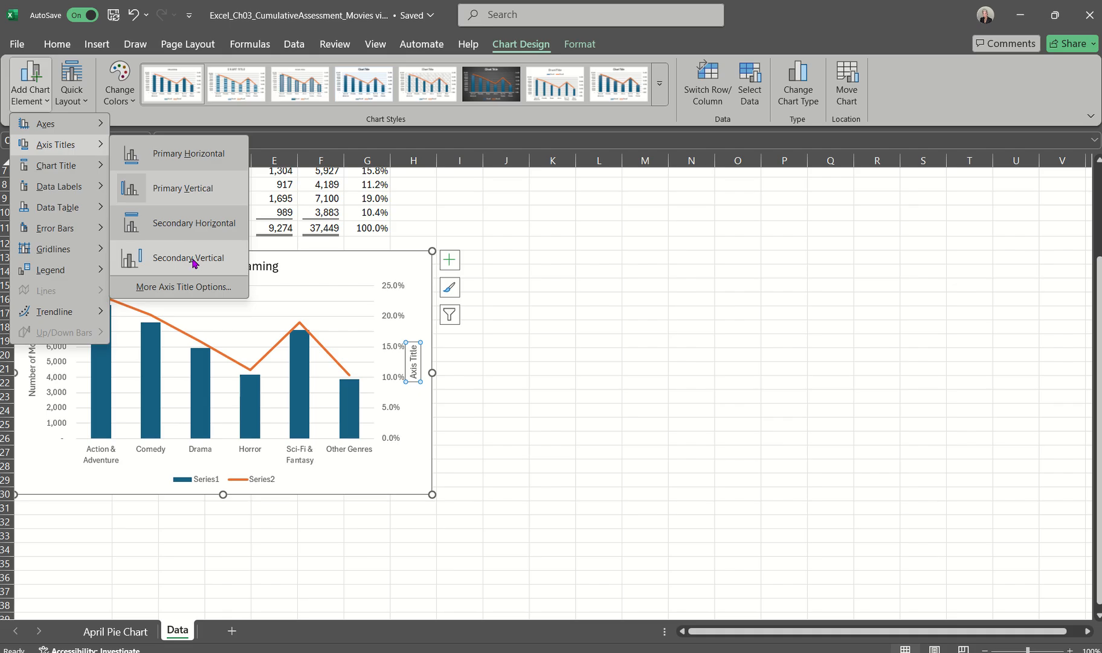
{"action": "left_click", "coordinate": [192, 259]}
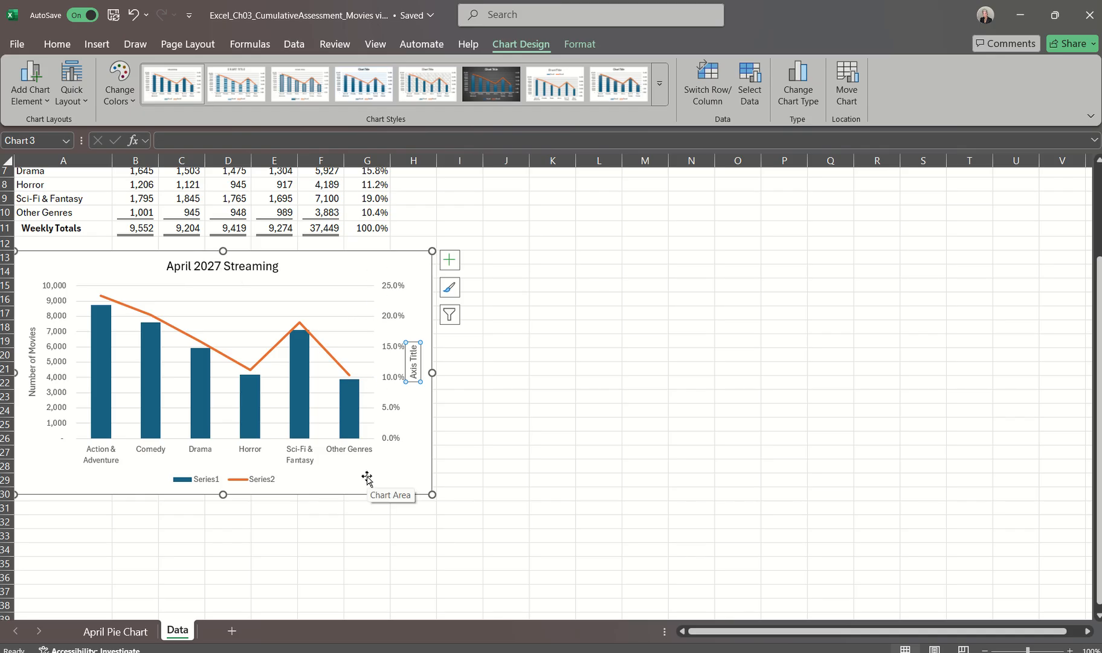
{"action": "type", "text": "Percen"}
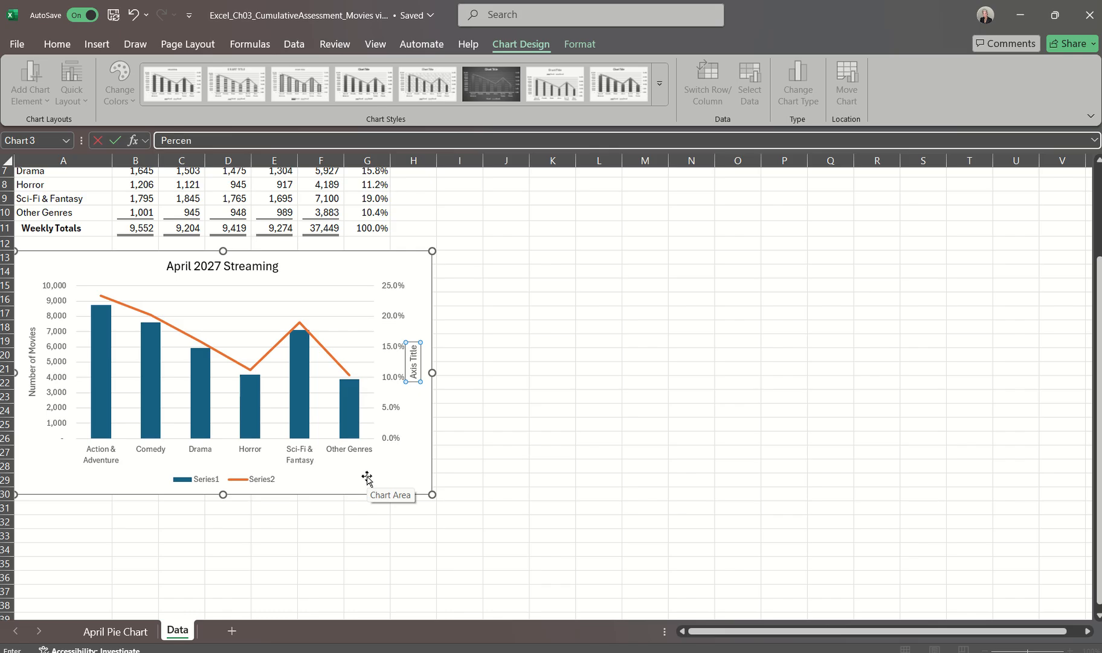
{"action": "type", "text": "tage by Genre"}
{"action": "key", "text": "Return"}
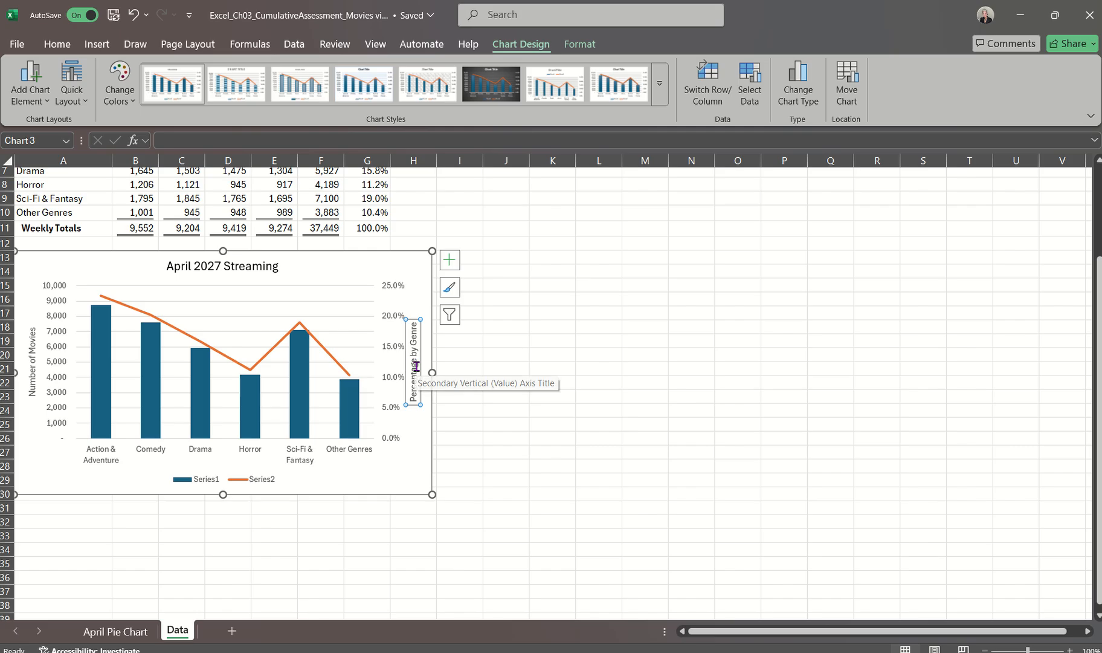
Apply the Black, Text 1 font color to both the secondary and primary vertical axis titles of the combo chart
{"action": "left_click", "coordinate": [59, 44]}
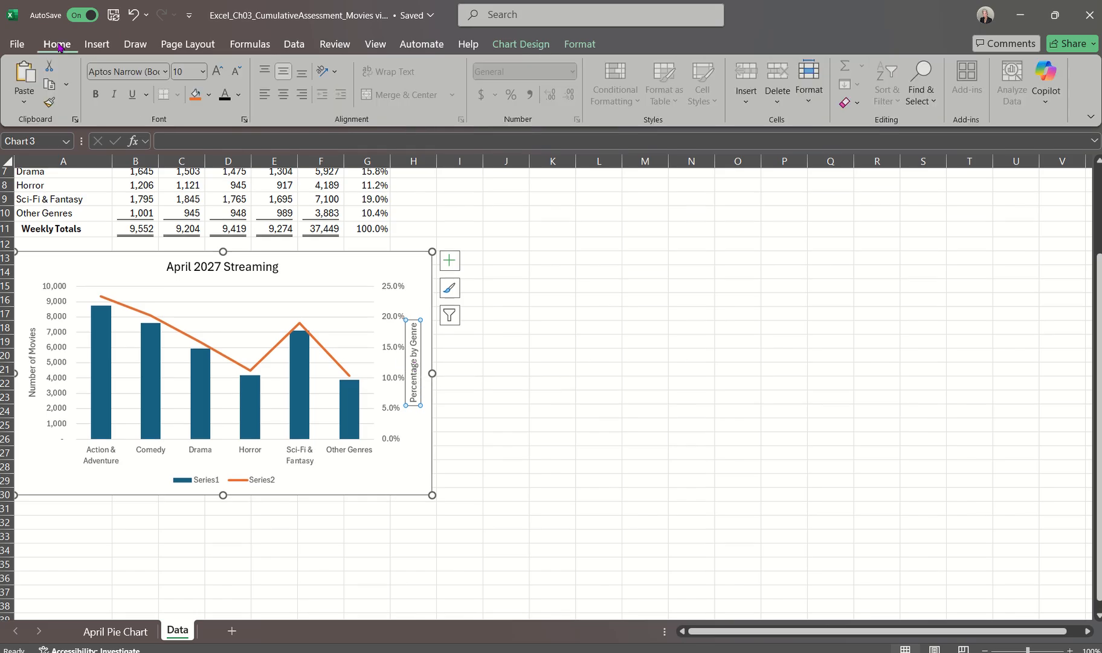
{"action": "left_click", "coordinate": [238, 95]}
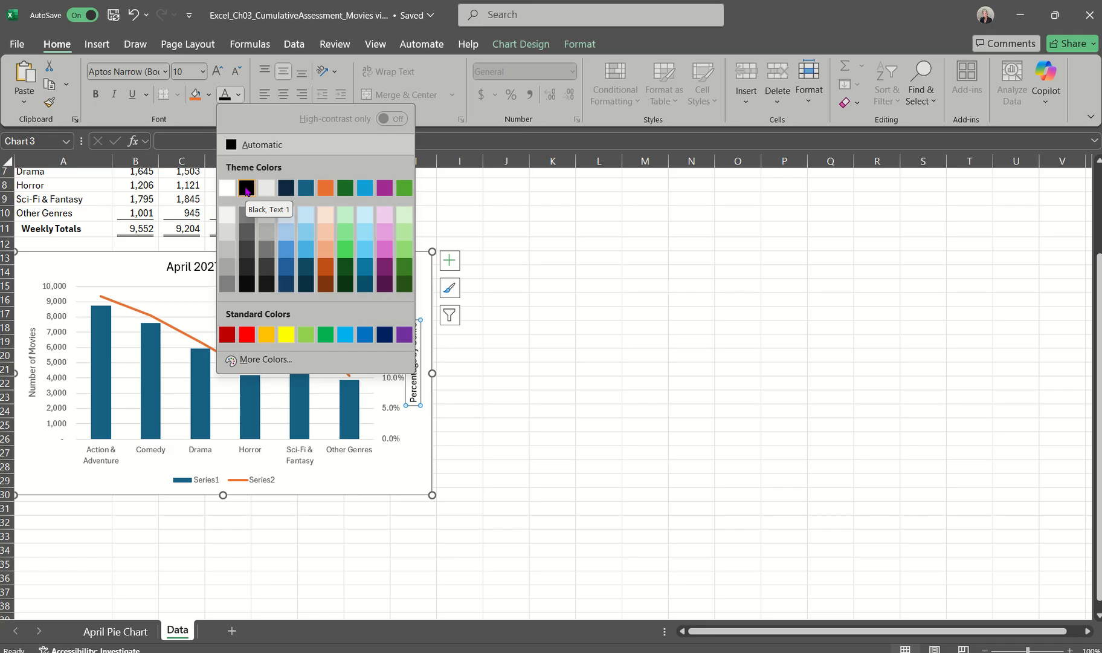
{"action": "left_click", "coordinate": [246, 188]}
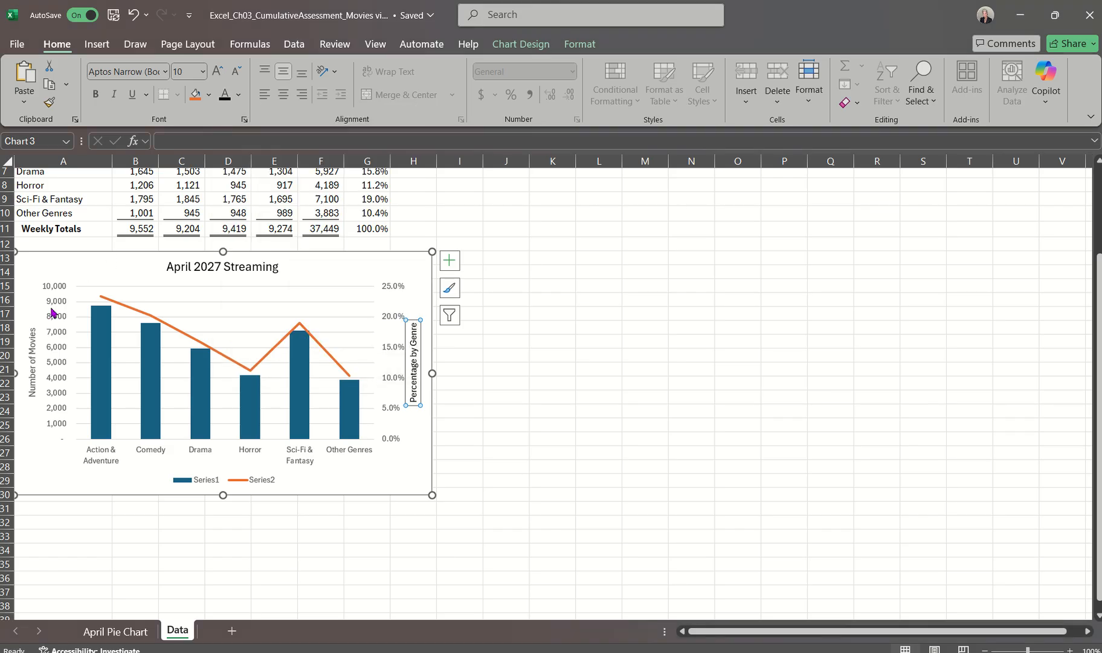
{"action": "left_click", "coordinate": [32, 353]}
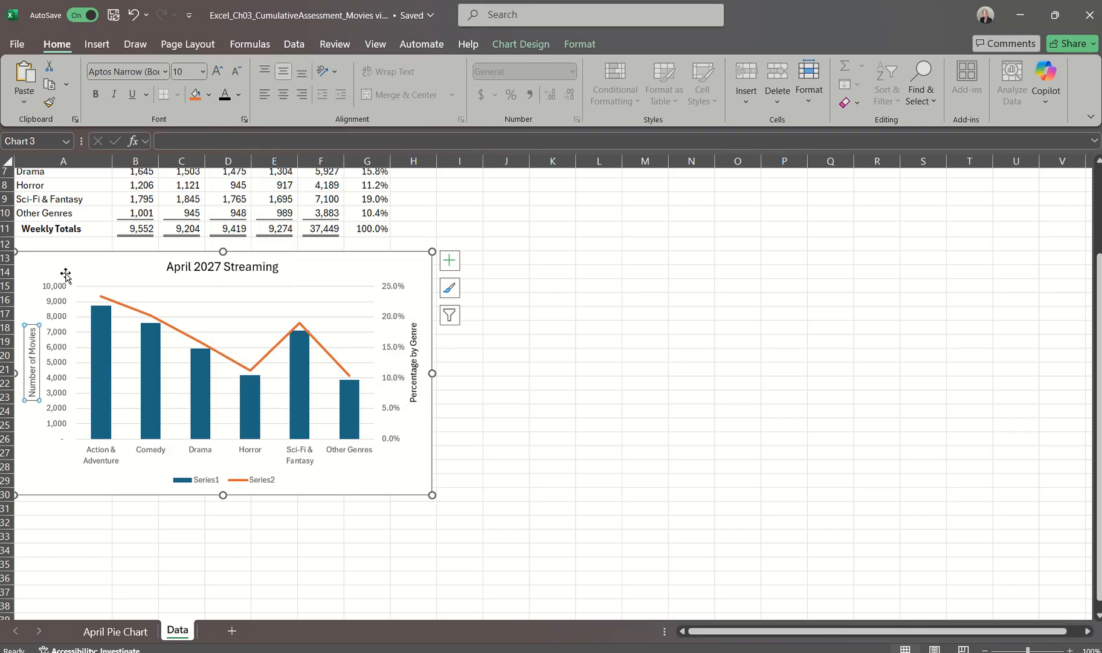
{"action": "left_click", "coordinate": [239, 95]}
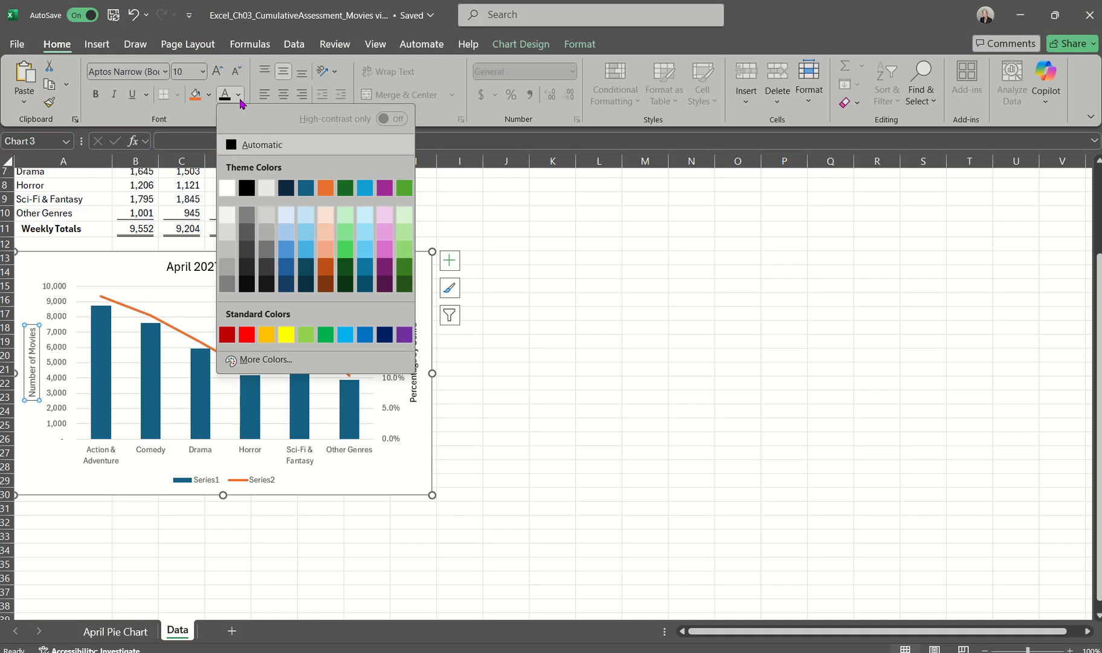
{"action": "left_click", "coordinate": [246, 190]}
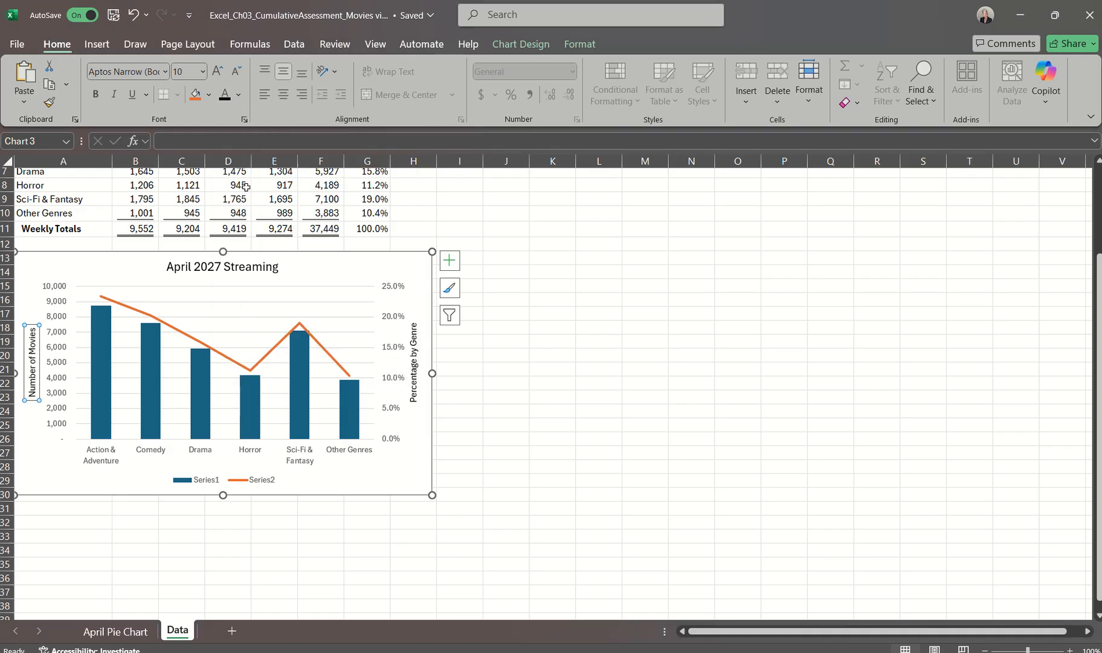
{"action": "left_click", "coordinate": [41, 379]}
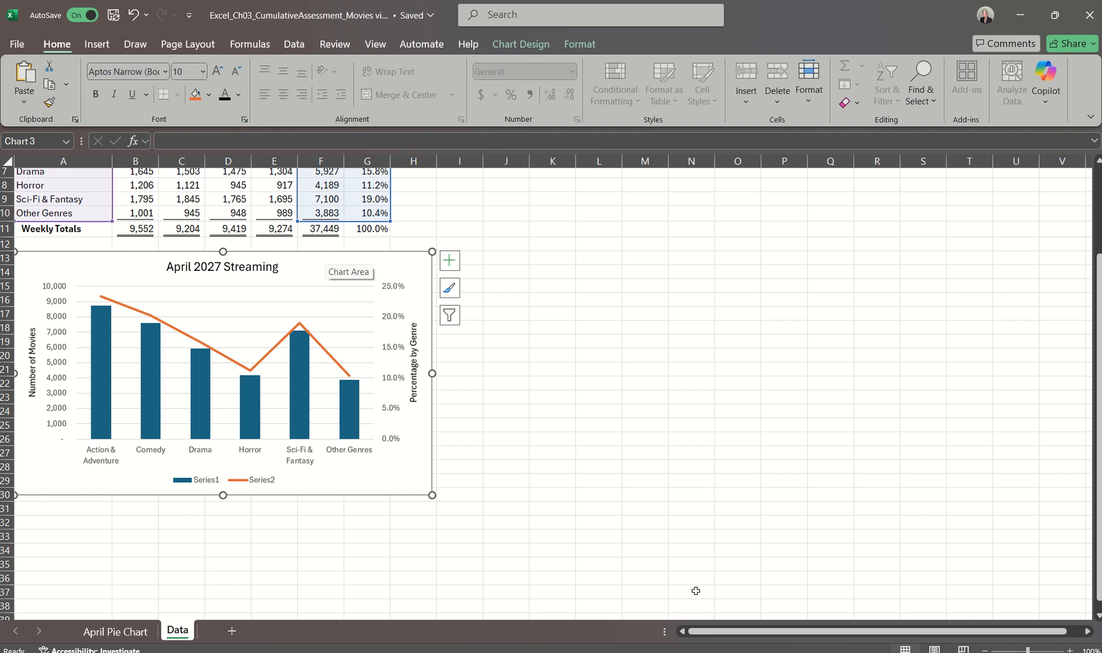
Switch to the Word instructions document to read step 11 on the legend and secondary axis, and return to the Excel workbook
{"action": "left_click", "coordinate": [779, 651]}
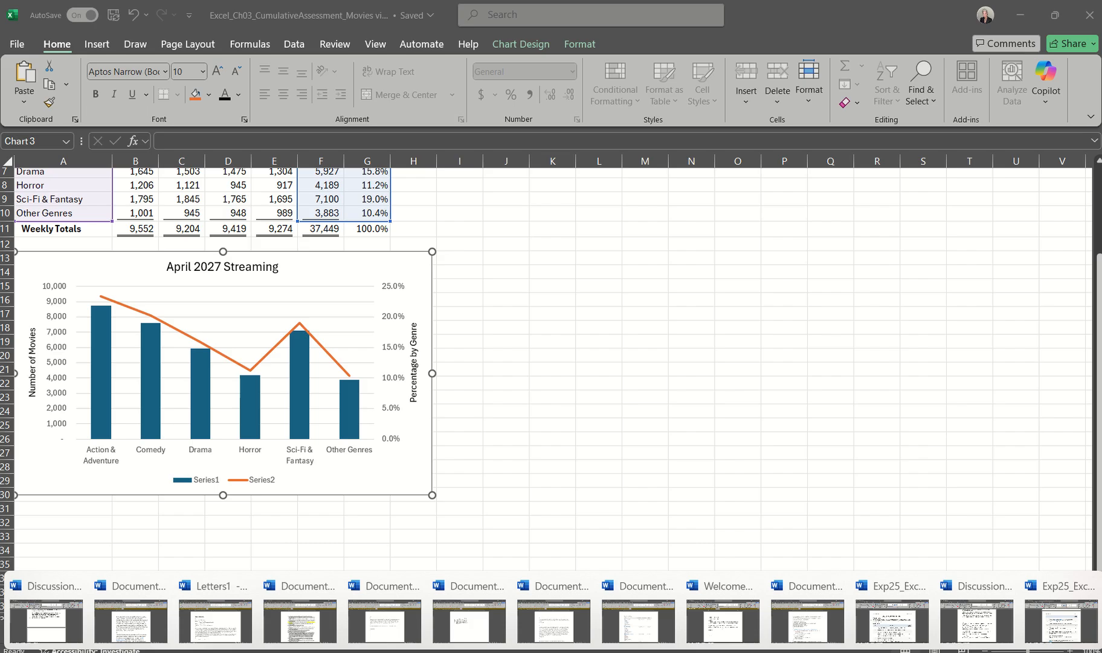
{"action": "left_click", "coordinate": [1050, 615]}
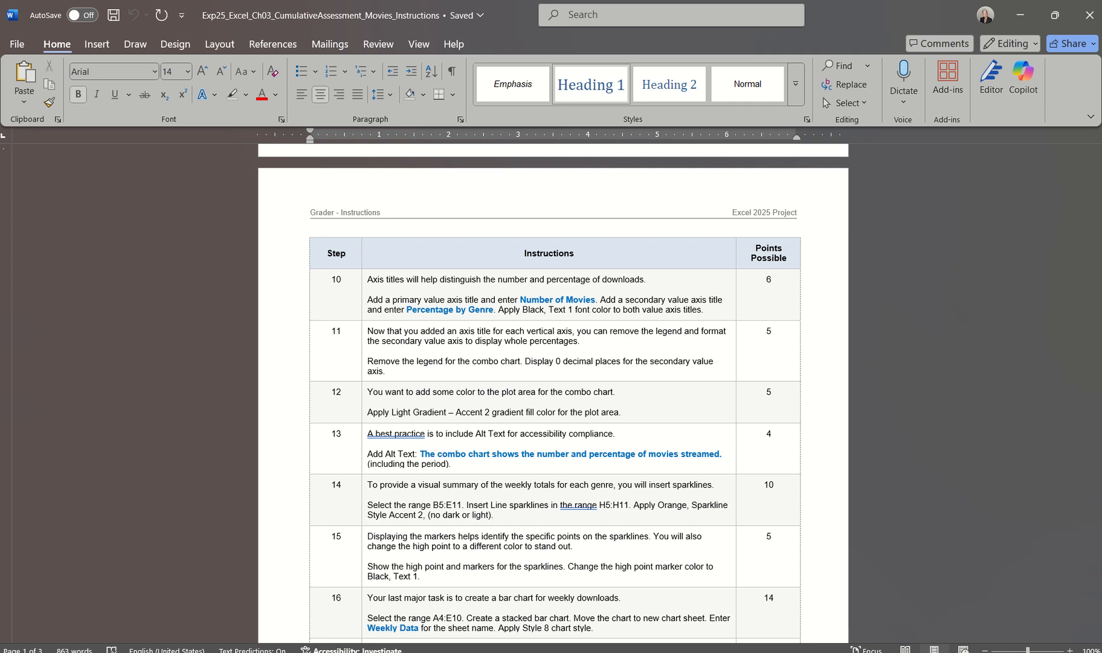
{"action": "left_click", "coordinate": [1064, 612]}
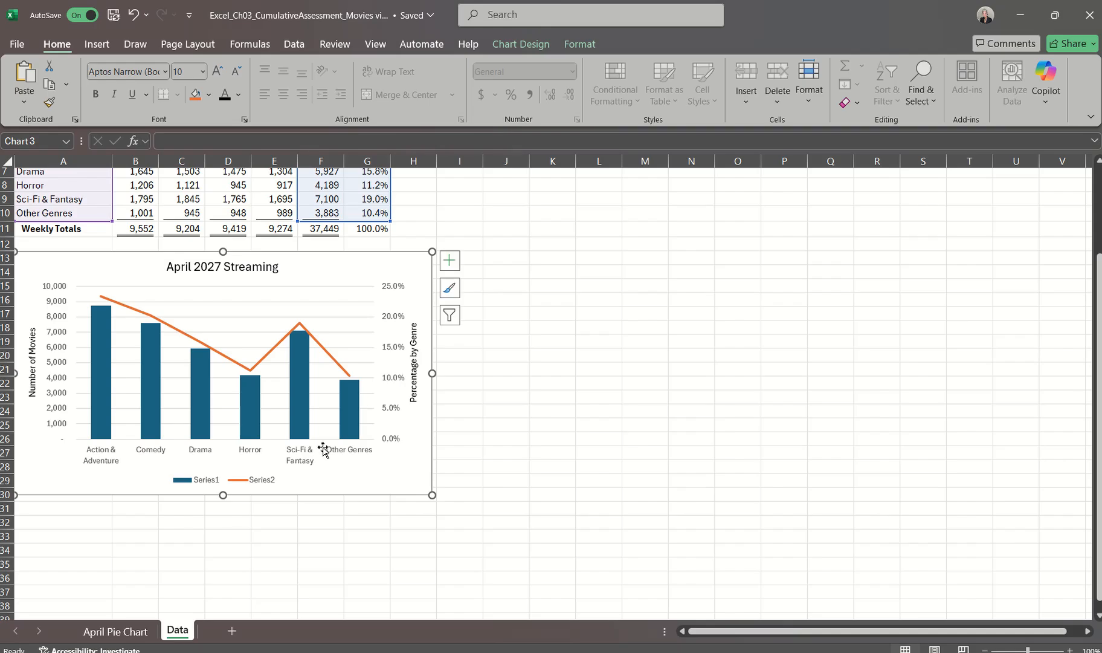
Remove the legend from the April 2027 Streaming combo chart
{"action": "left_click", "coordinate": [264, 484]}
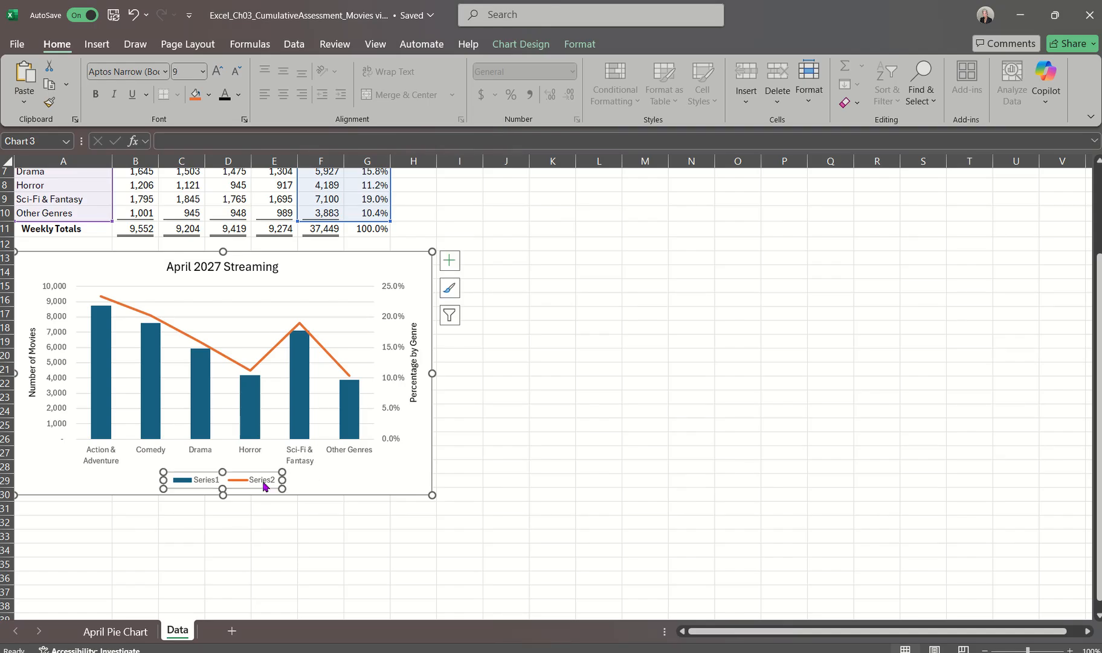
{"action": "left_click", "coordinate": [520, 45]}
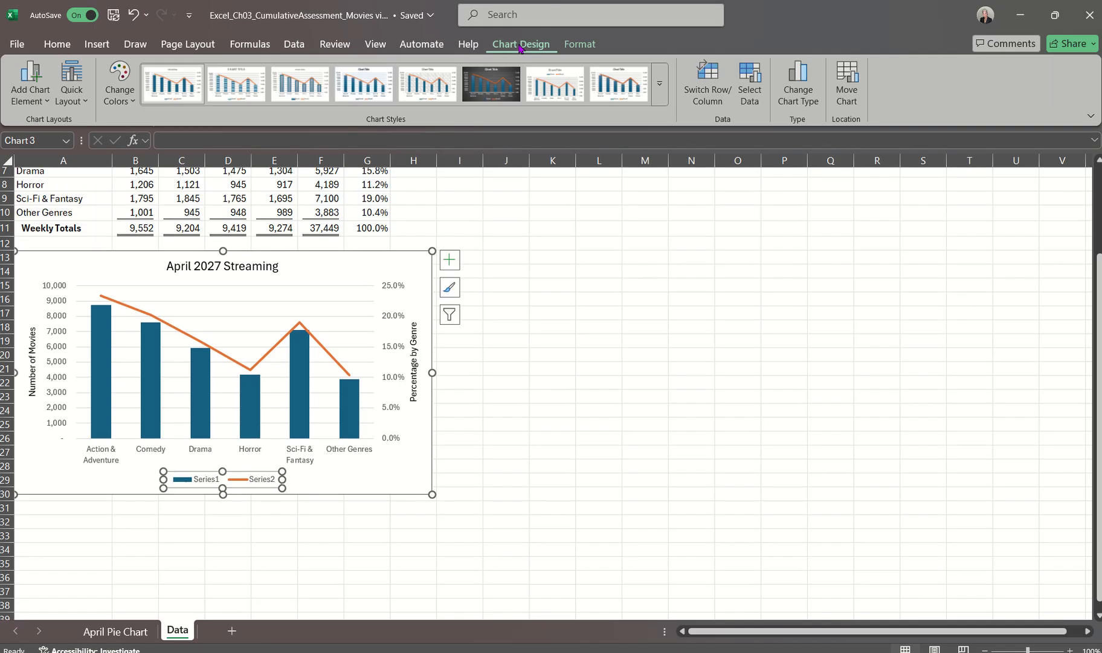
{"action": "left_click", "coordinate": [29, 95]}
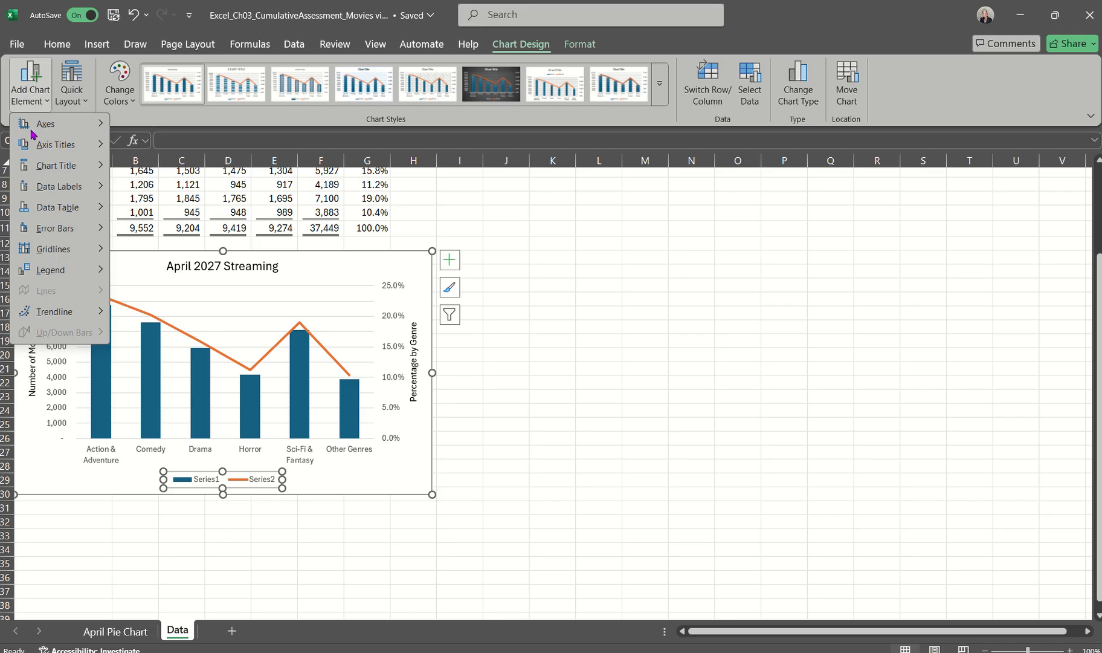
{"action": "mouse_move", "coordinate": [55, 272]}
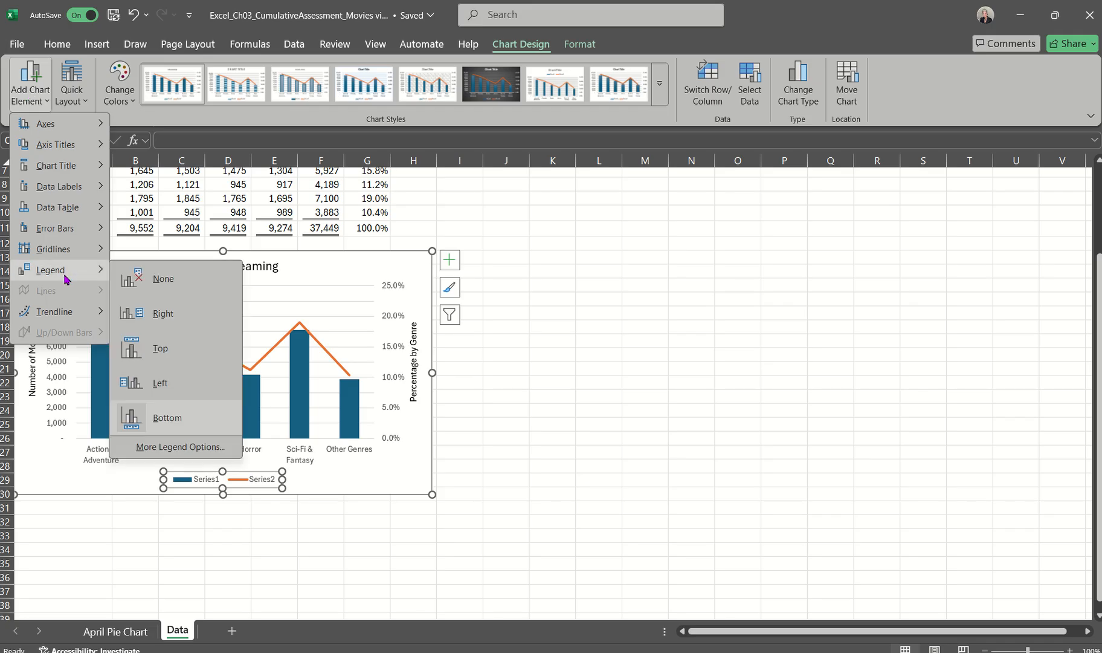
{"action": "left_click", "coordinate": [162, 280]}
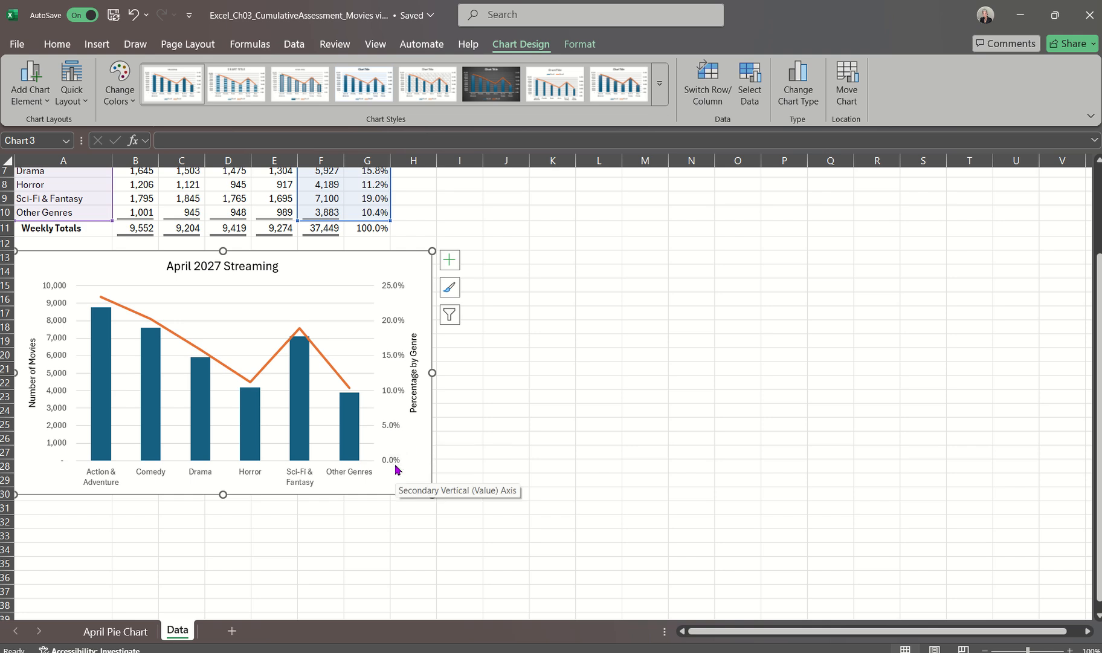
Set the percentage number format of the combo chart's secondary vertical axis to 0 decimal places
{"action": "double_click", "coordinate": [392, 429]}
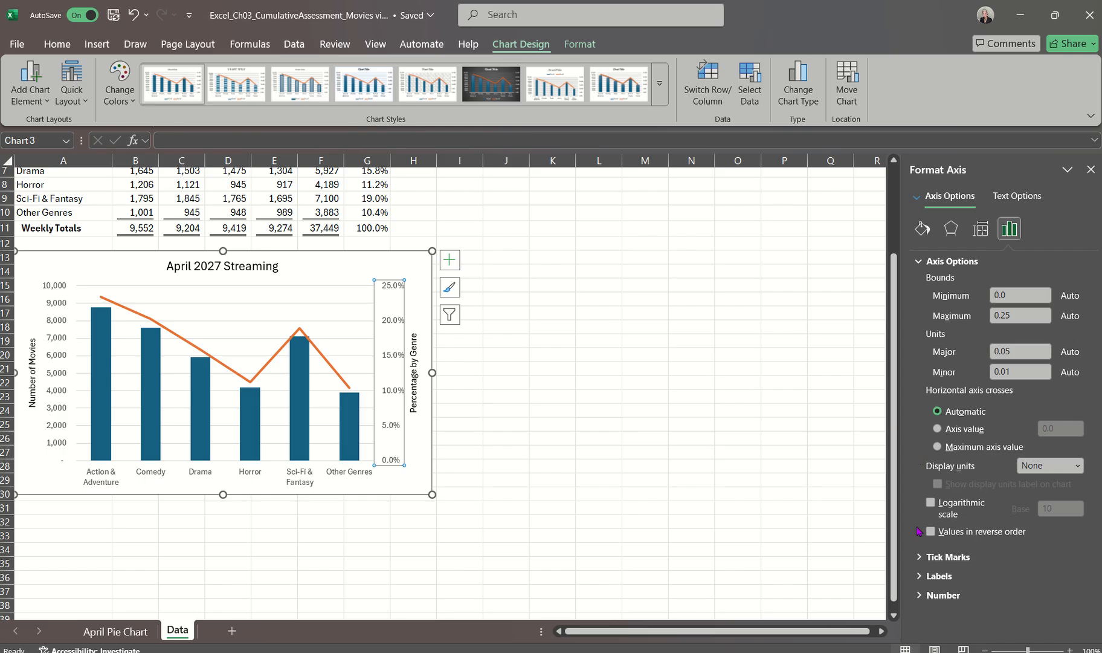
{"action": "left_click", "coordinate": [920, 596]}
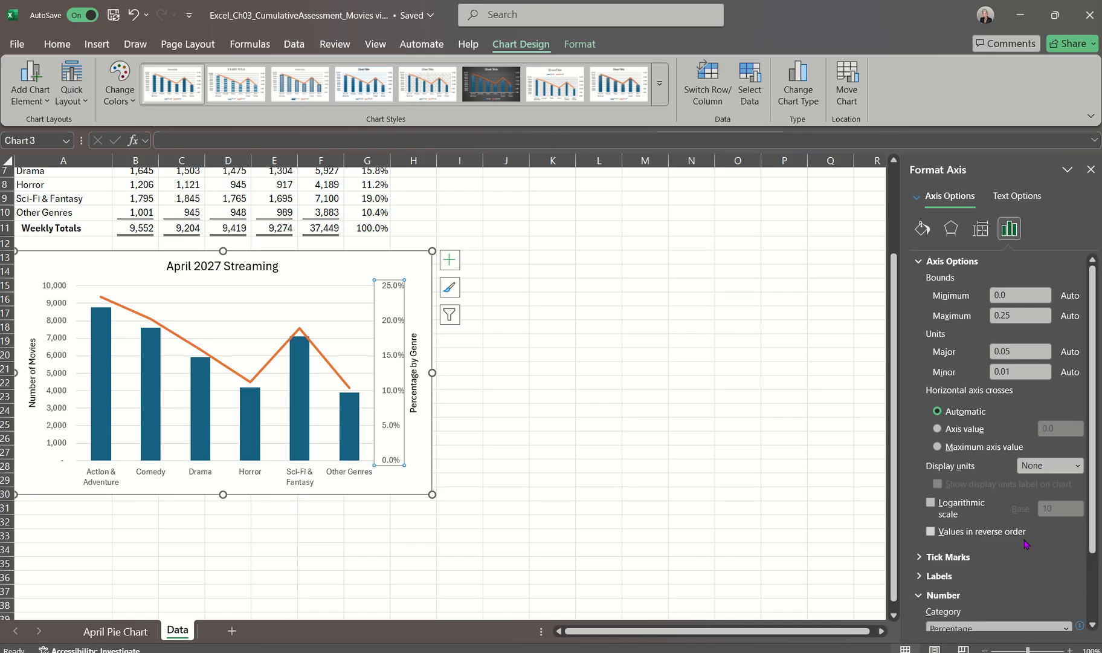
{"action": "scroll", "coordinate": [1021, 544], "scroll_direction": "down", "scroll_amount": 3}
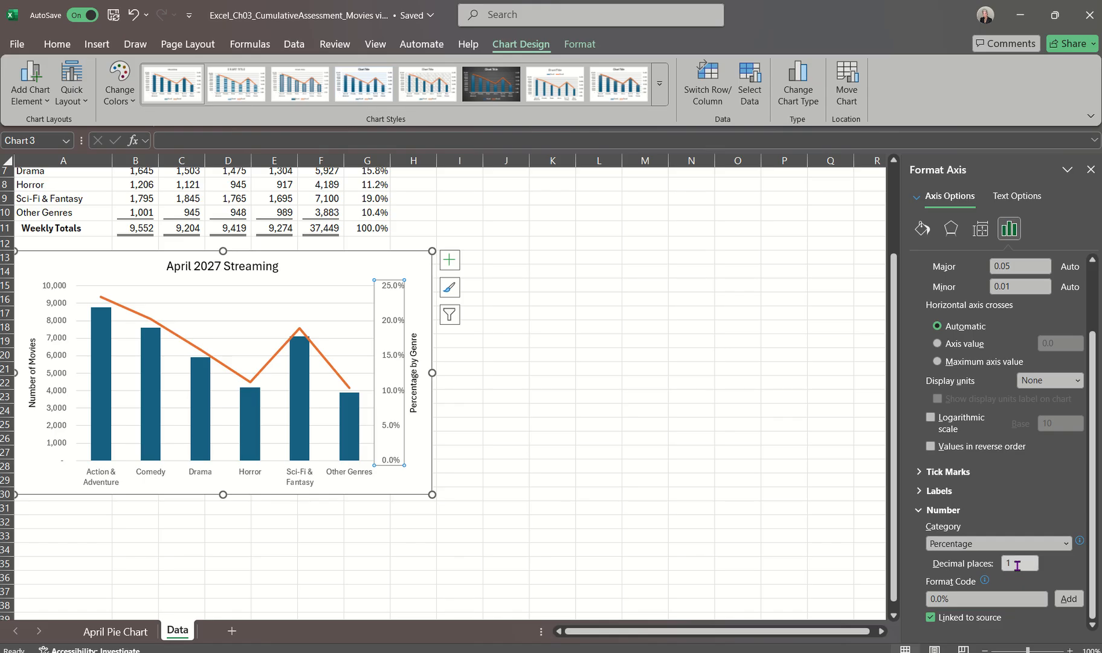
{"action": "left_click", "coordinate": [983, 568]}
{"action": "type", "text": "0"}
{"action": "key", "text": "Return"}
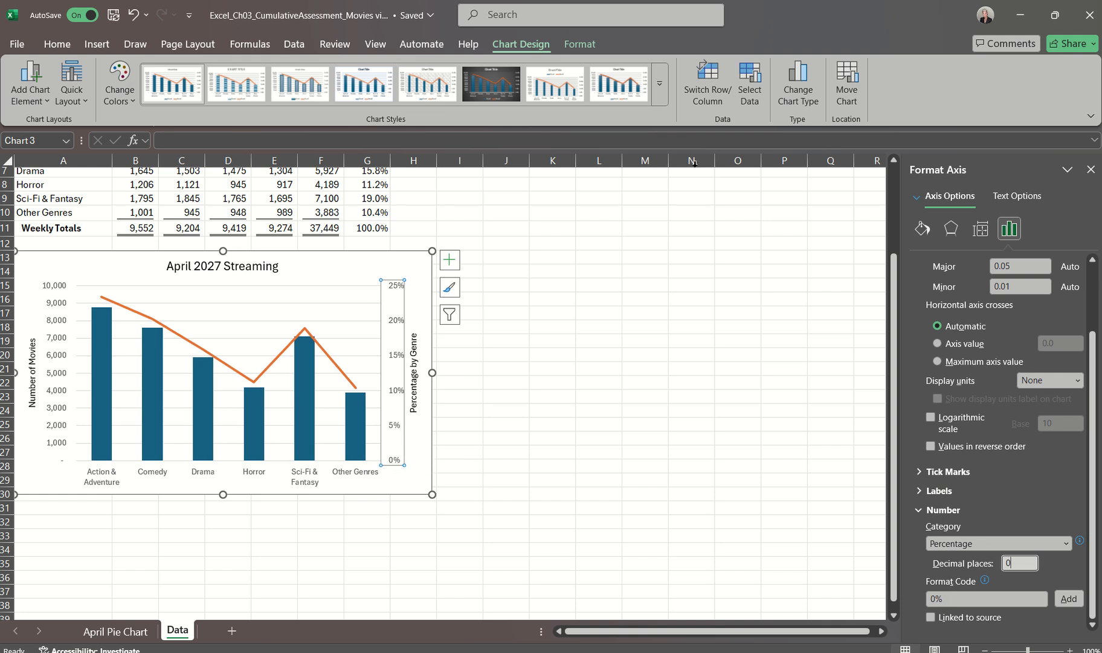
{"action": "left_click", "coordinate": [1091, 169]}
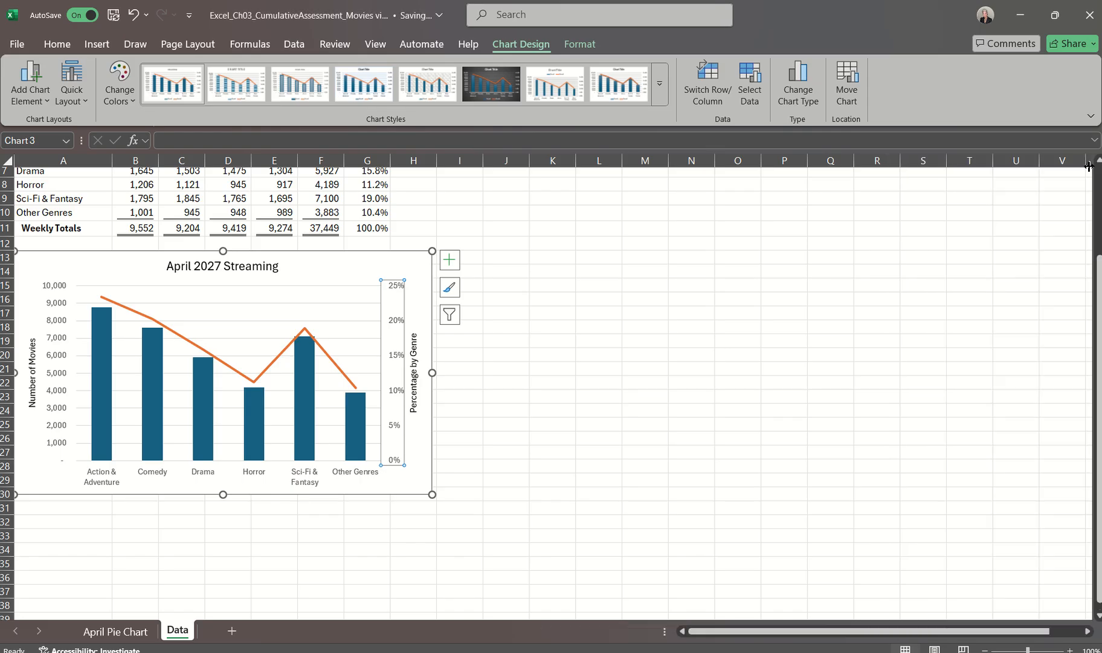
{"action": "double_click", "coordinate": [393, 428]}
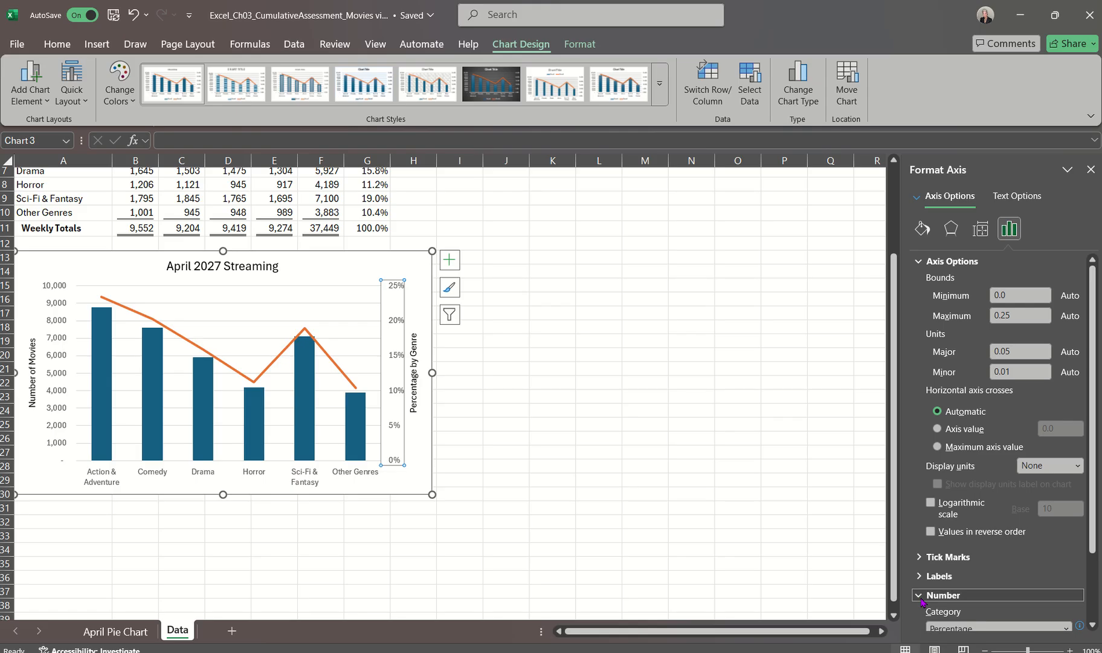
{"action": "scroll", "coordinate": [1029, 575], "scroll_direction": "down", "scroll_amount": 3}
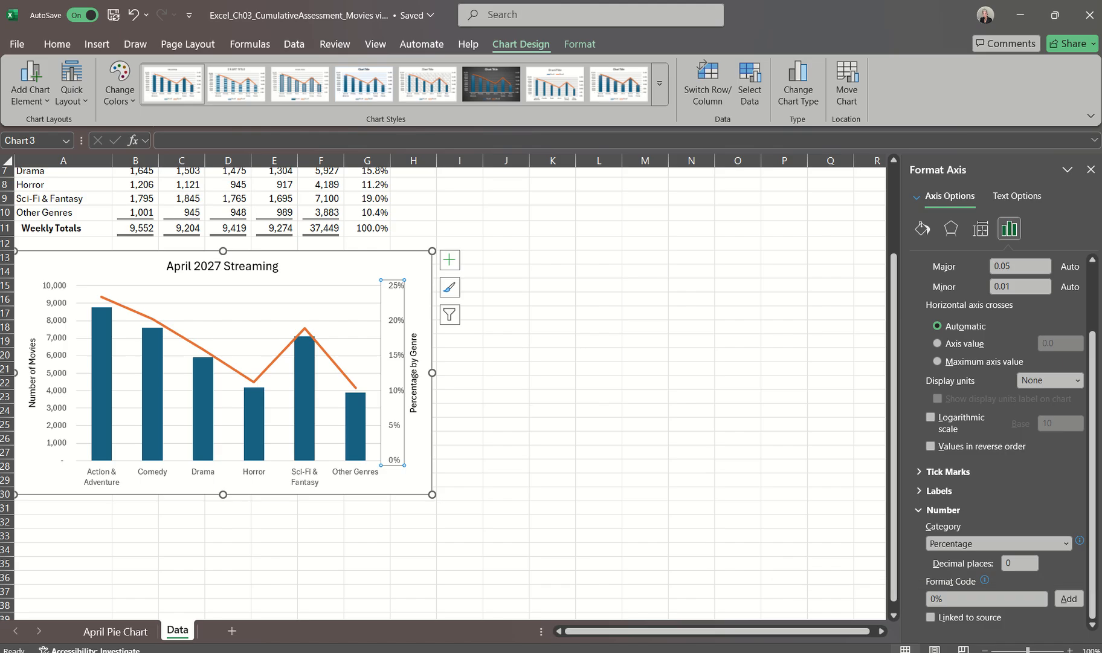
{"action": "left_click", "coordinate": [1090, 169]}
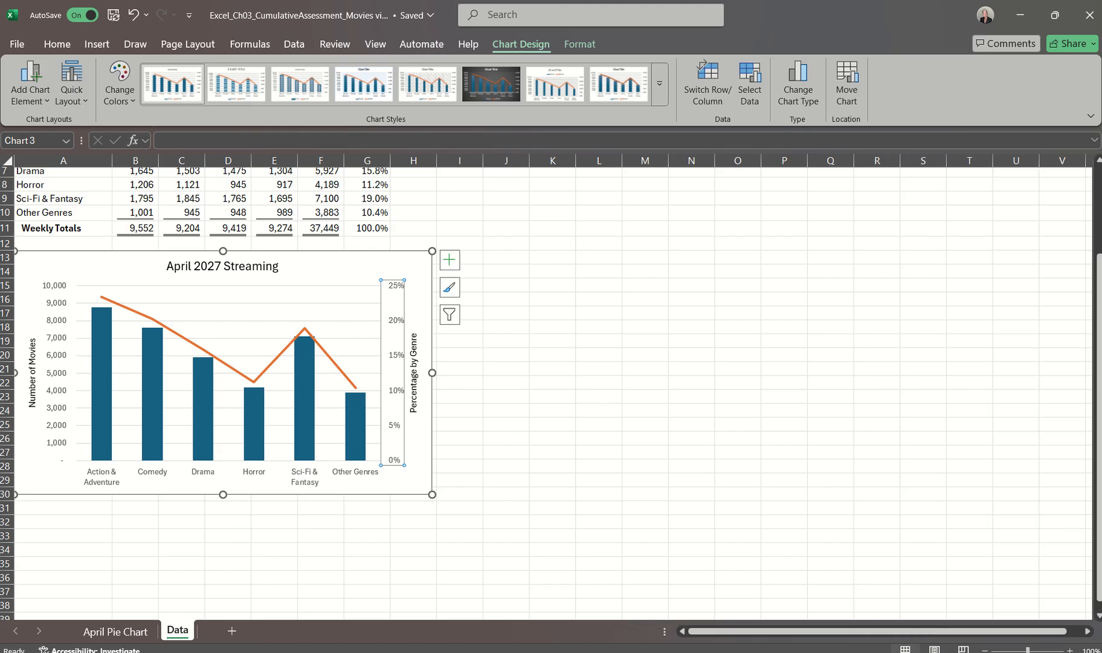
Switch to the Word instructions document to read step 12 on the plot area fill, and return to the Excel workbook
{"action": "left_click", "coordinate": [1044, 611]}
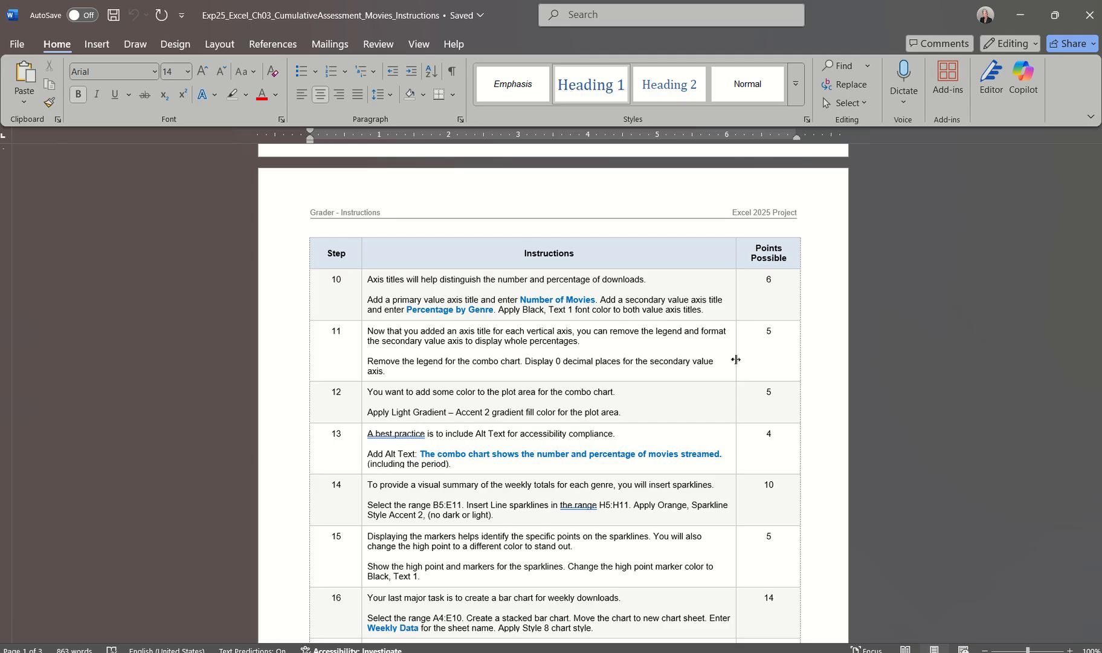
{"action": "scroll", "coordinate": [736, 360], "scroll_direction": "up", "scroll_amount": 7}
{"action": "scroll", "coordinate": [774, 334], "scroll_direction": "down", "scroll_amount": 6}
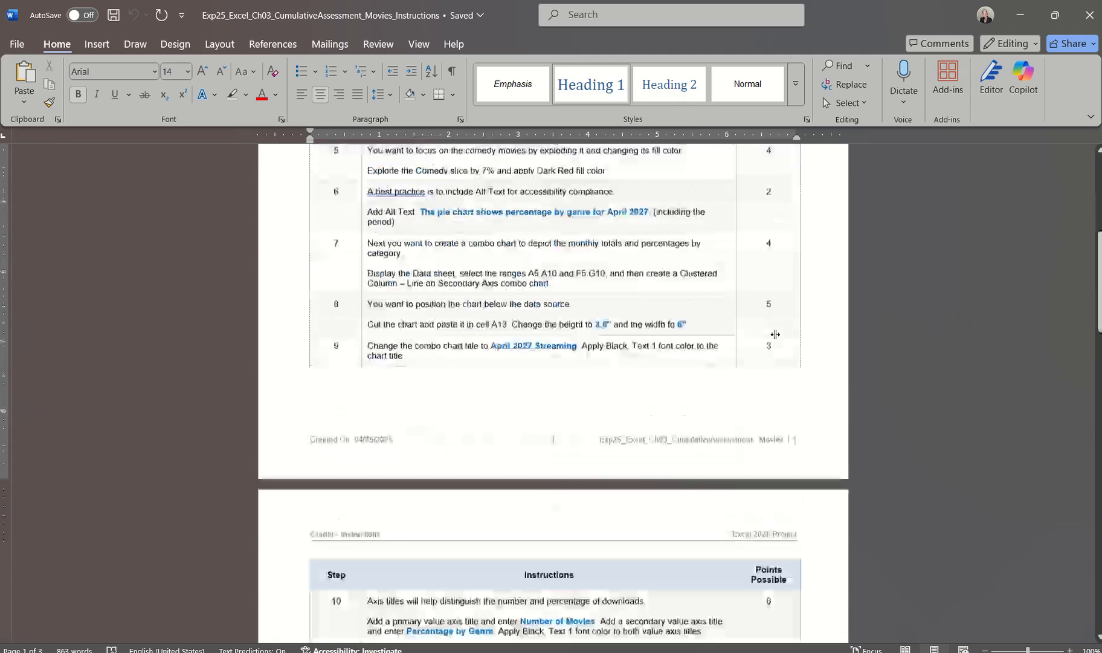
{"action": "scroll", "coordinate": [774, 334], "scroll_direction": "down", "scroll_amount": 3}
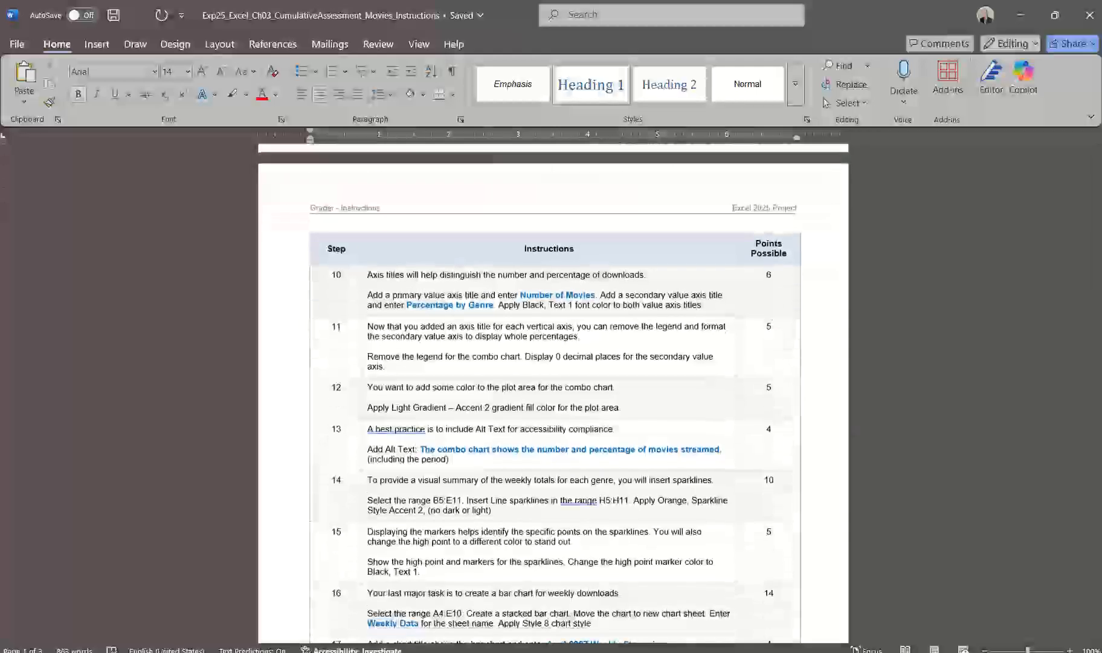
{"action": "mouse_move", "coordinate": [604, 651]}
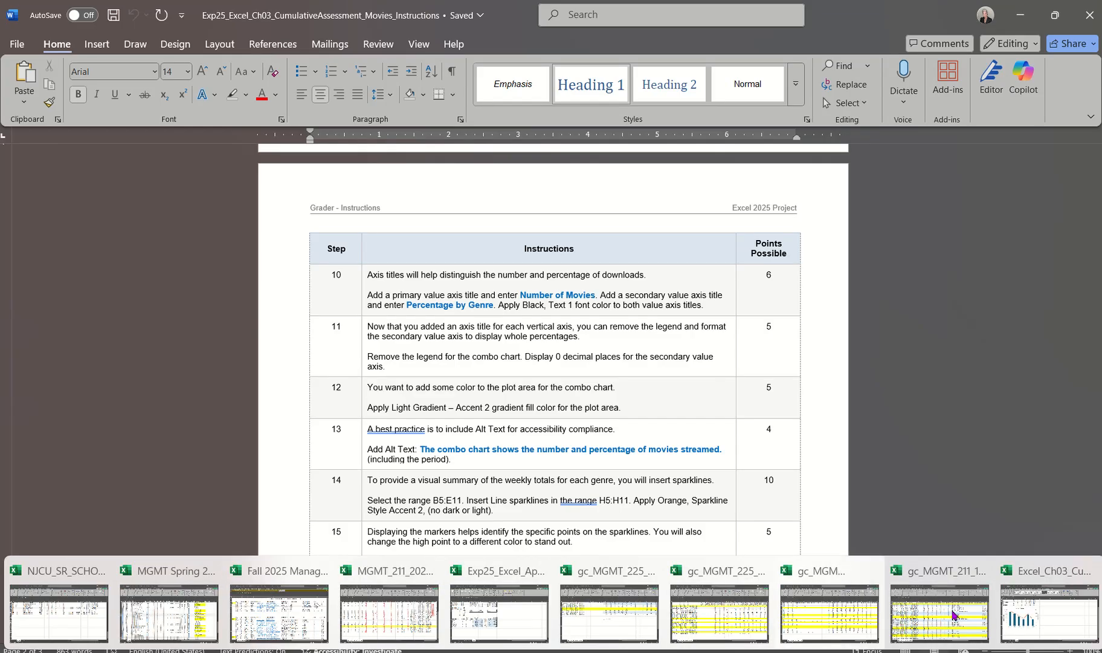
{"action": "left_click", "coordinate": [1044, 608]}
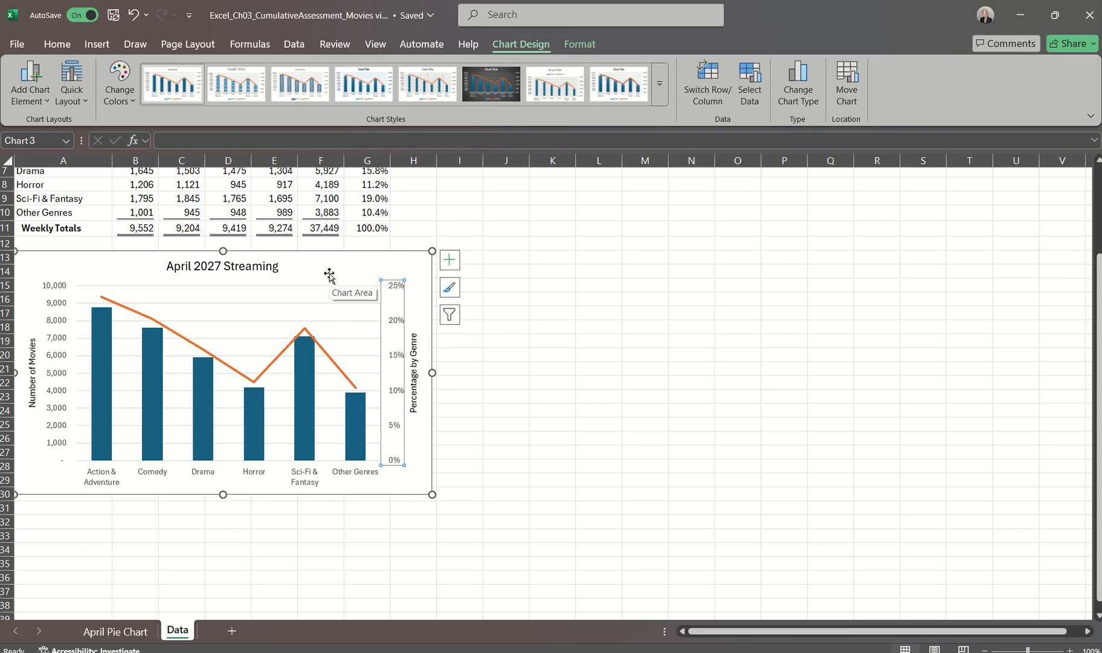
Apply the Light Gradient - Accent 2 preset gradient fill to the combo chart's plot area
{"action": "double_click", "coordinate": [323, 313]}
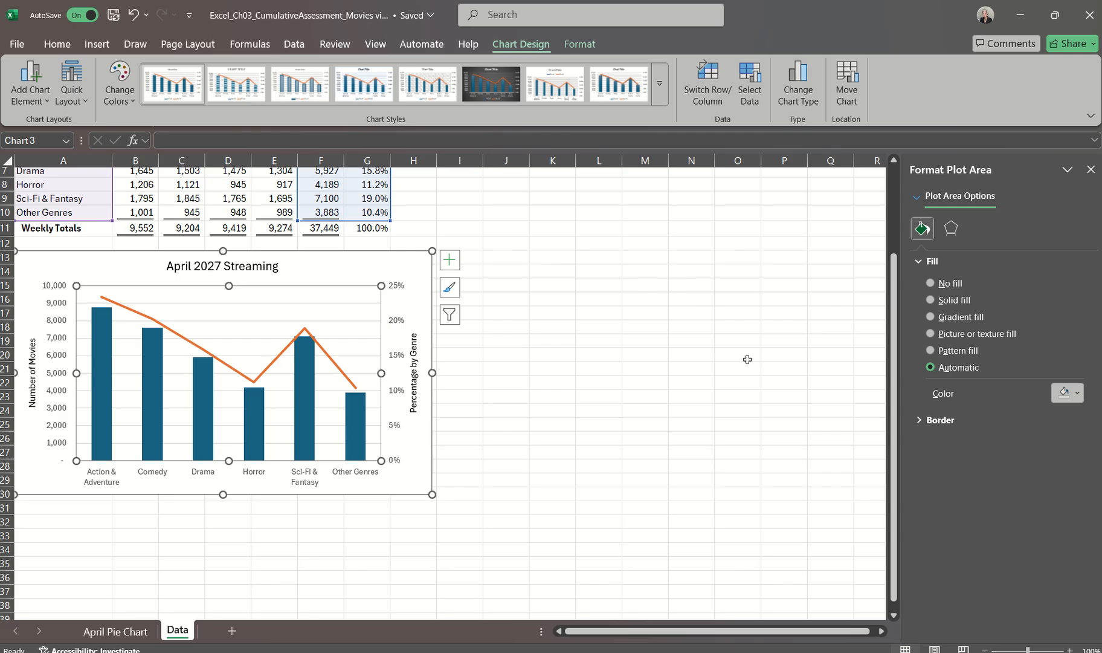
{"action": "left_click", "coordinate": [930, 316]}
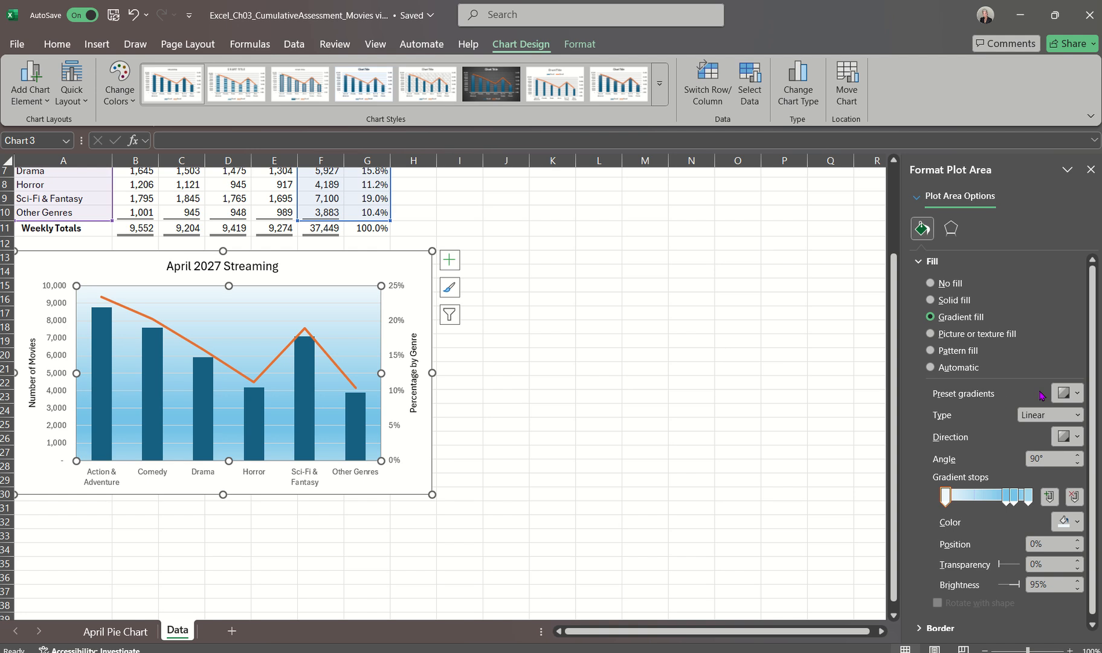
{"action": "left_click", "coordinate": [1078, 393]}
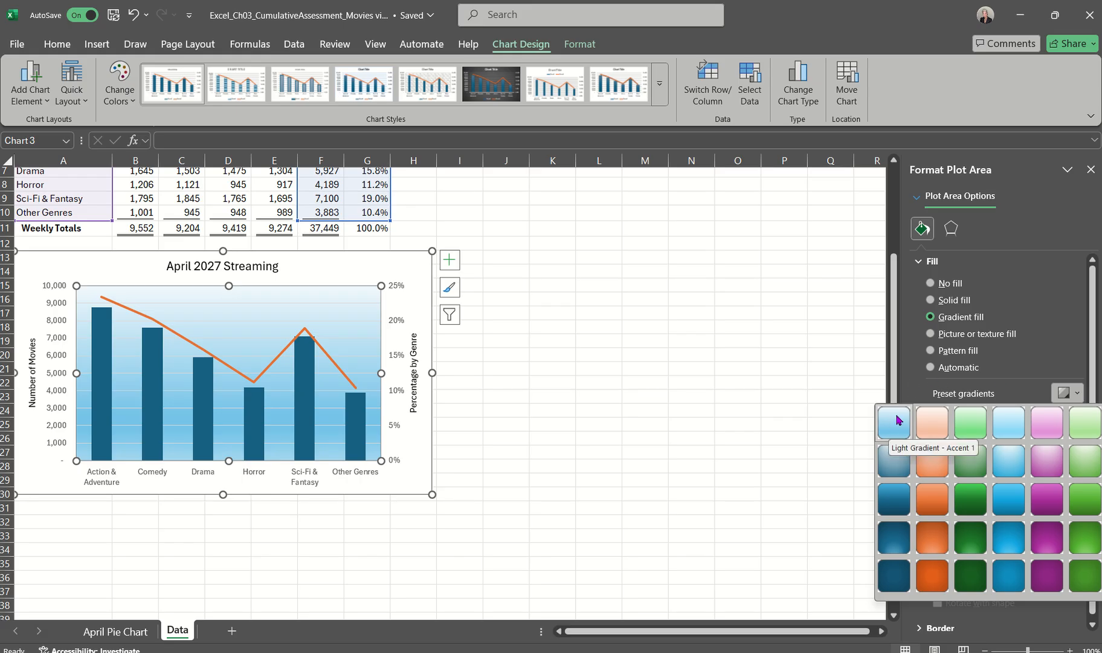
{"action": "left_click", "coordinate": [931, 426]}
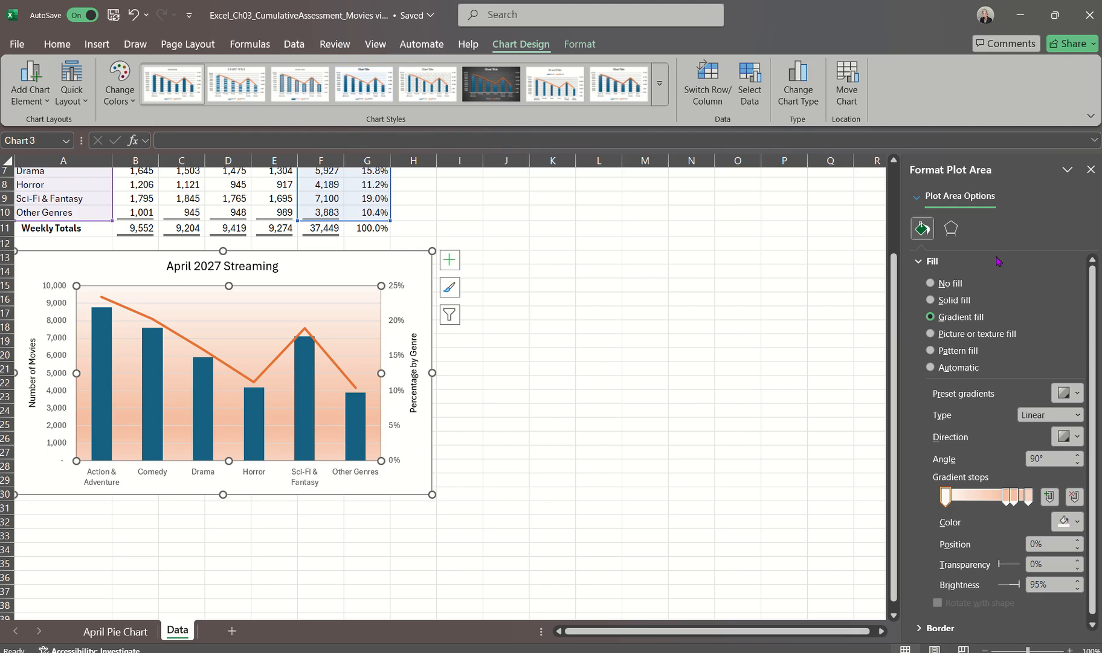
{"action": "left_click", "coordinate": [1090, 170]}
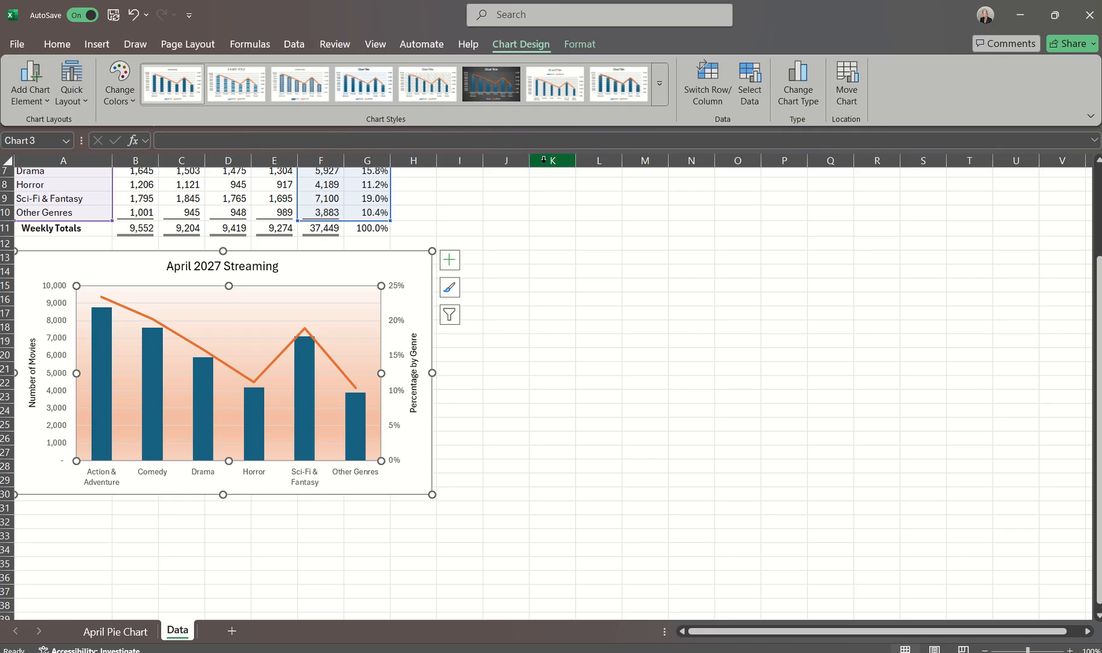
Add the alt text "The combo chart shows the number and percentage of movies streamed." to the whole combo chart
{"action": "left_click", "coordinate": [579, 45]}
{"action": "left_click", "coordinate": [693, 85]}
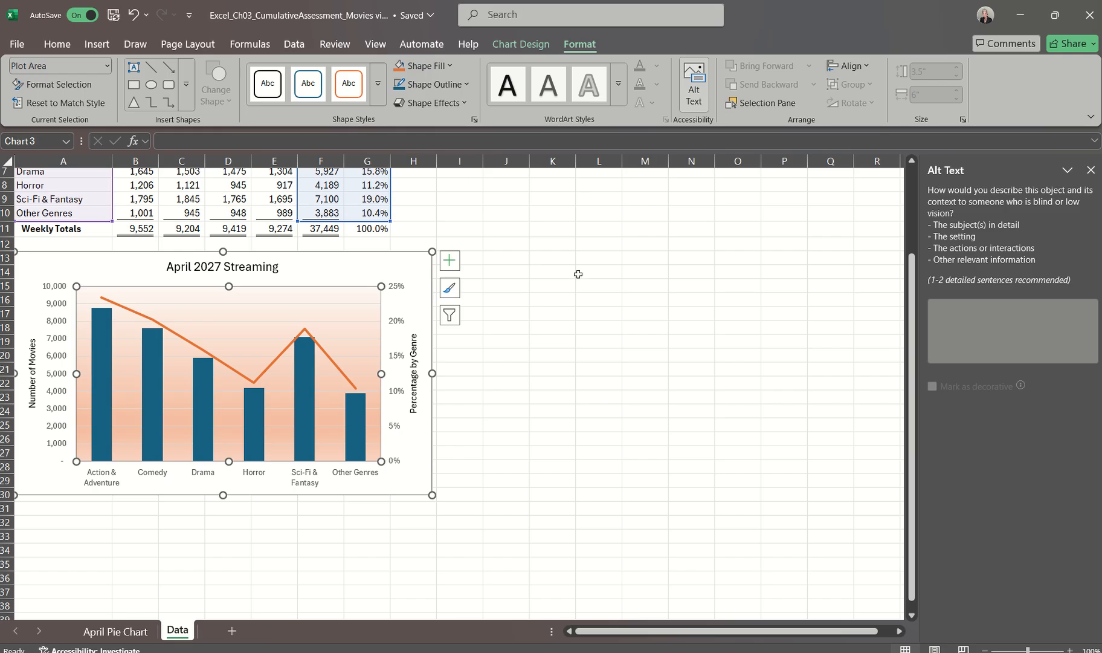
{"action": "left_click", "coordinate": [352, 268]}
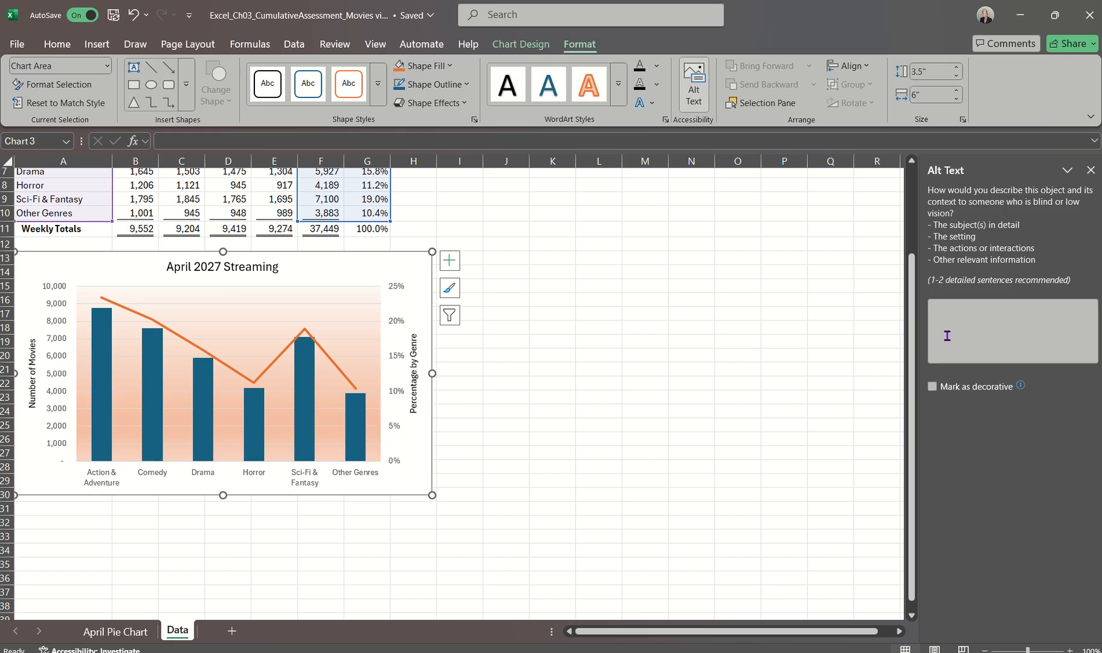
{"action": "left_click", "coordinate": [970, 320]}
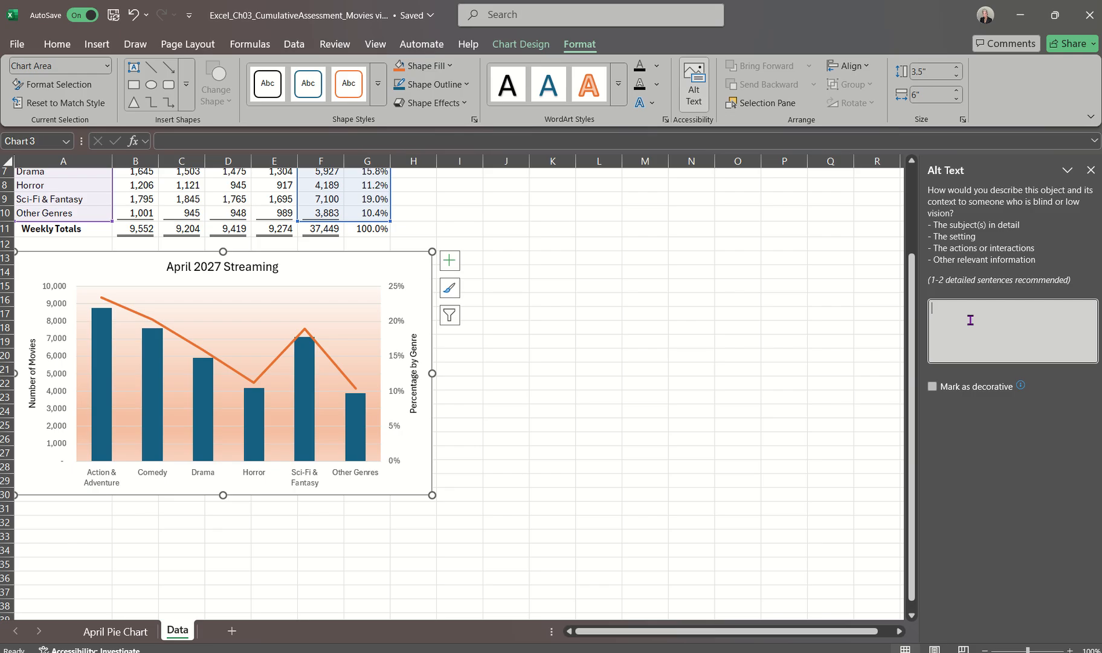
{"action": "type", "text": "The combo chart shows"}
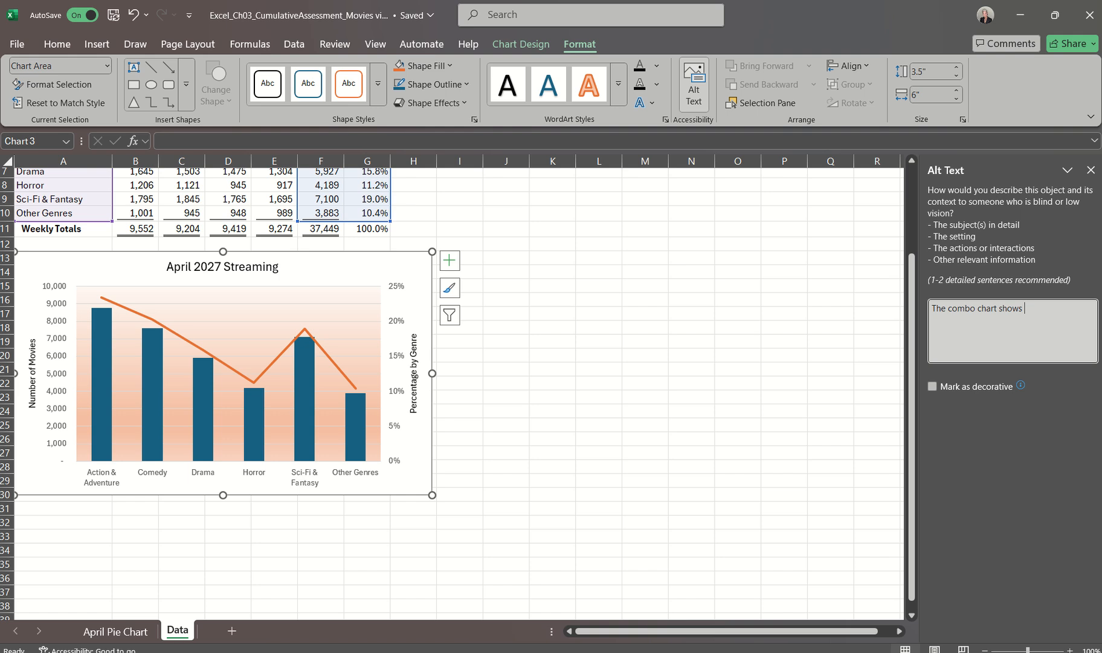
{"action": "type", "text": "the"}
{"action": "type", "text": "number and percentage of movies"}
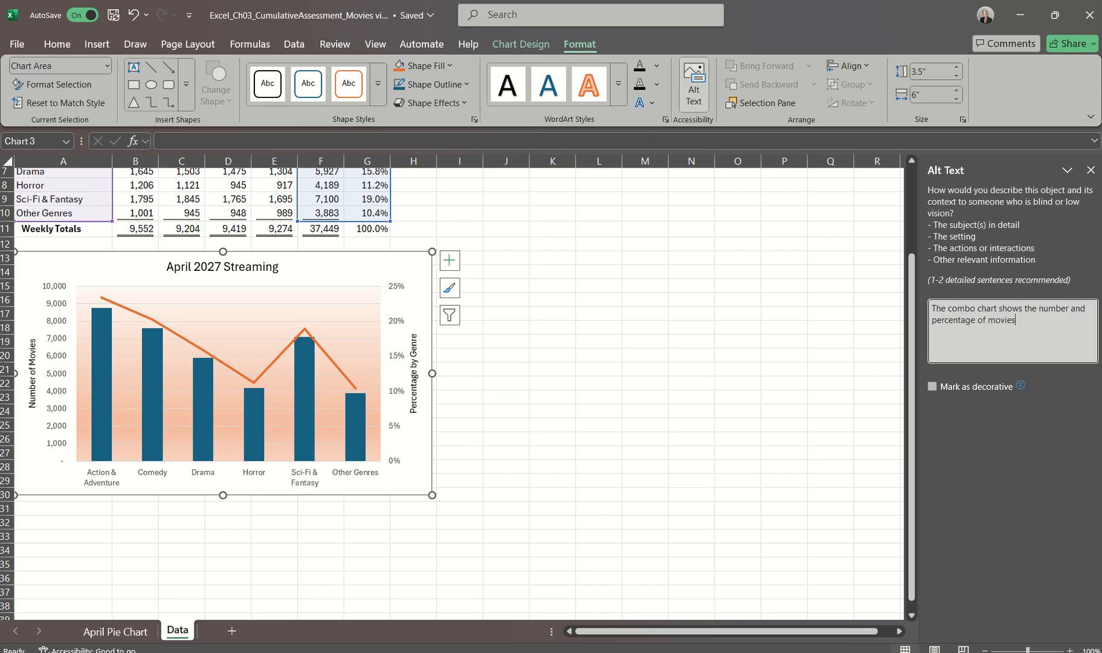
{"action": "type", "text": " streamed."}
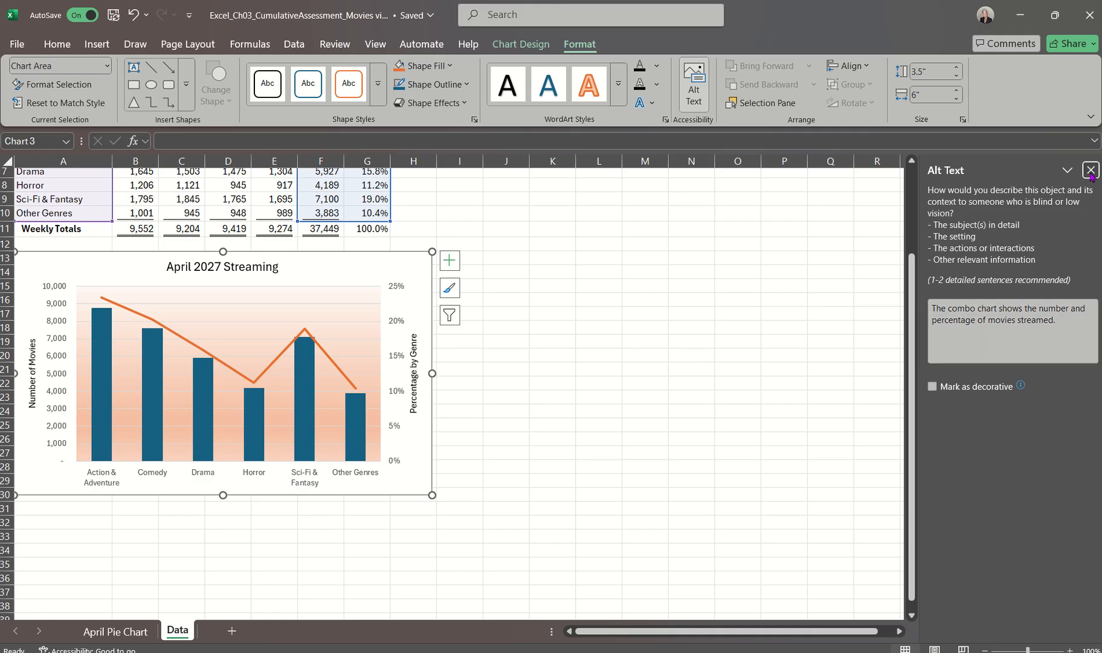
{"action": "left_click", "coordinate": [1090, 171]}
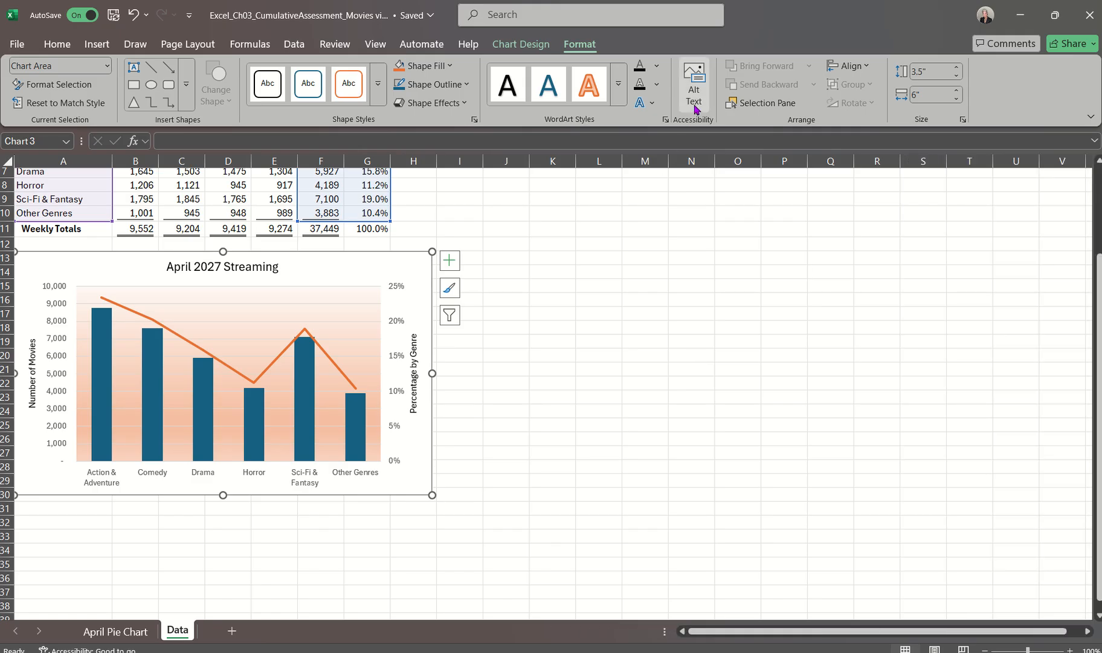
{"action": "left_click", "coordinate": [694, 88]}
{"action": "left_click", "coordinate": [1090, 170]}
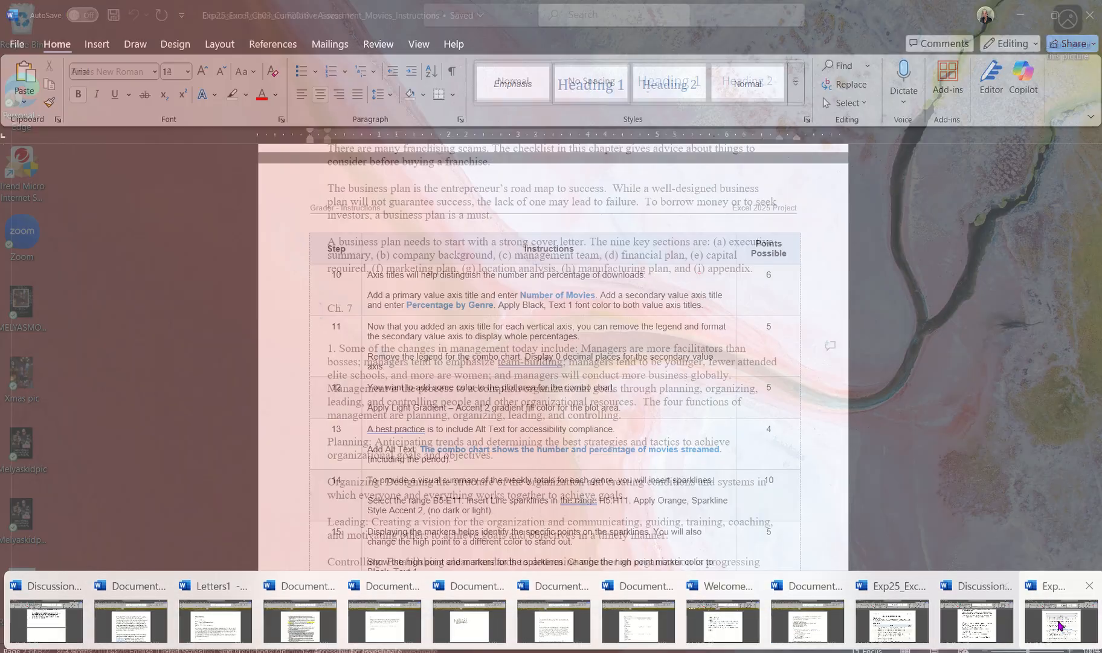
Switch to the Word instructions document to read step 14 on sparklines, then return to the Excel workbook's Data sheet and deselect the chart
{"action": "left_click", "coordinate": [1059, 625]}
{"action": "scroll", "coordinate": [722, 411], "scroll_direction": "down", "scroll_amount": 5}
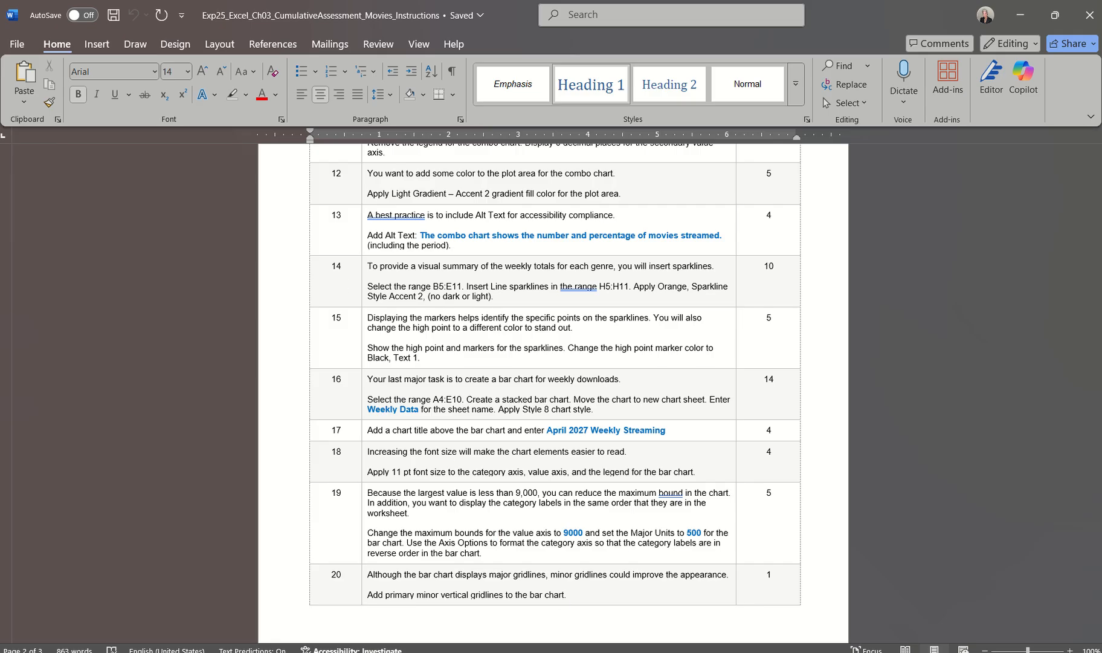
{"action": "left_click", "coordinate": [1071, 603]}
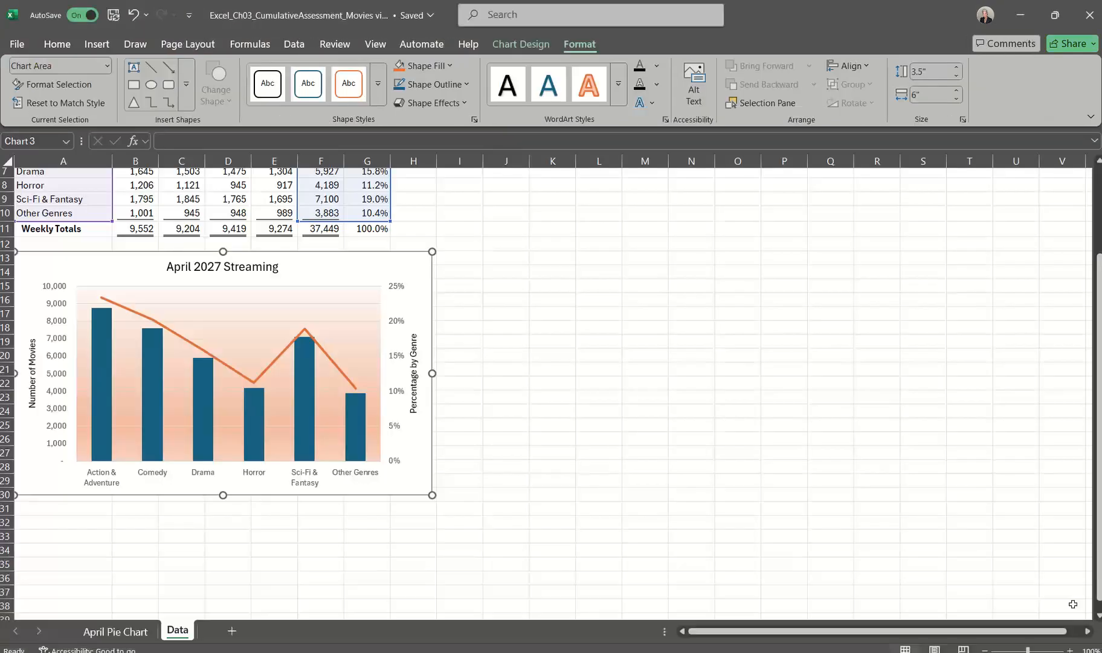
{"action": "scroll", "coordinate": [622, 340], "scroll_direction": "up", "scroll_amount": 2}
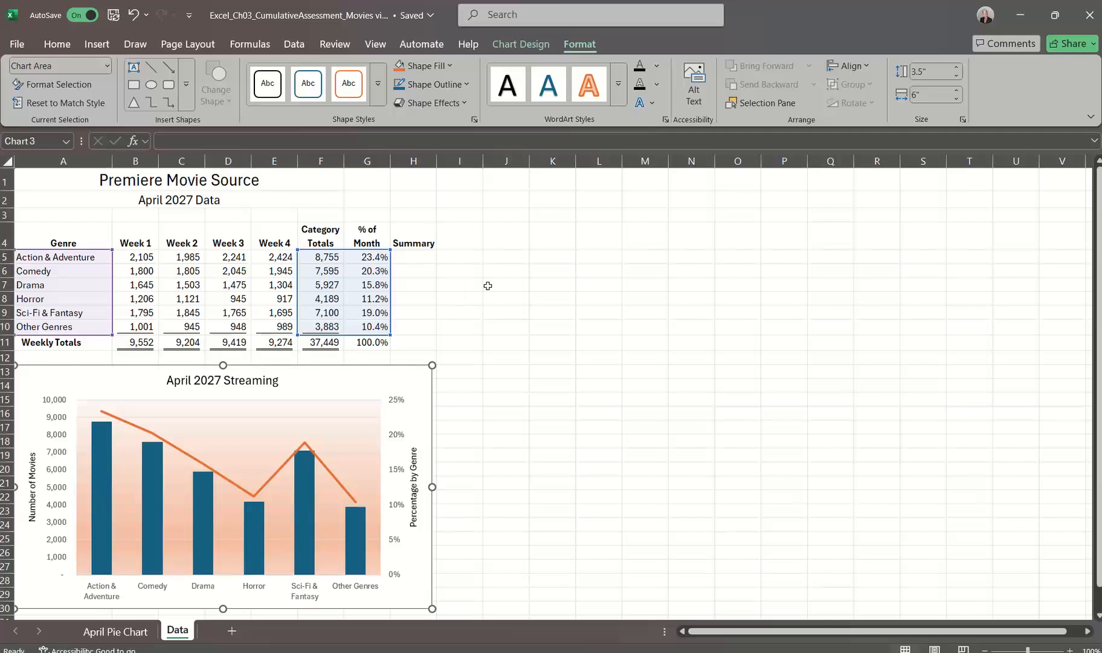
{"action": "left_click", "coordinate": [545, 293]}
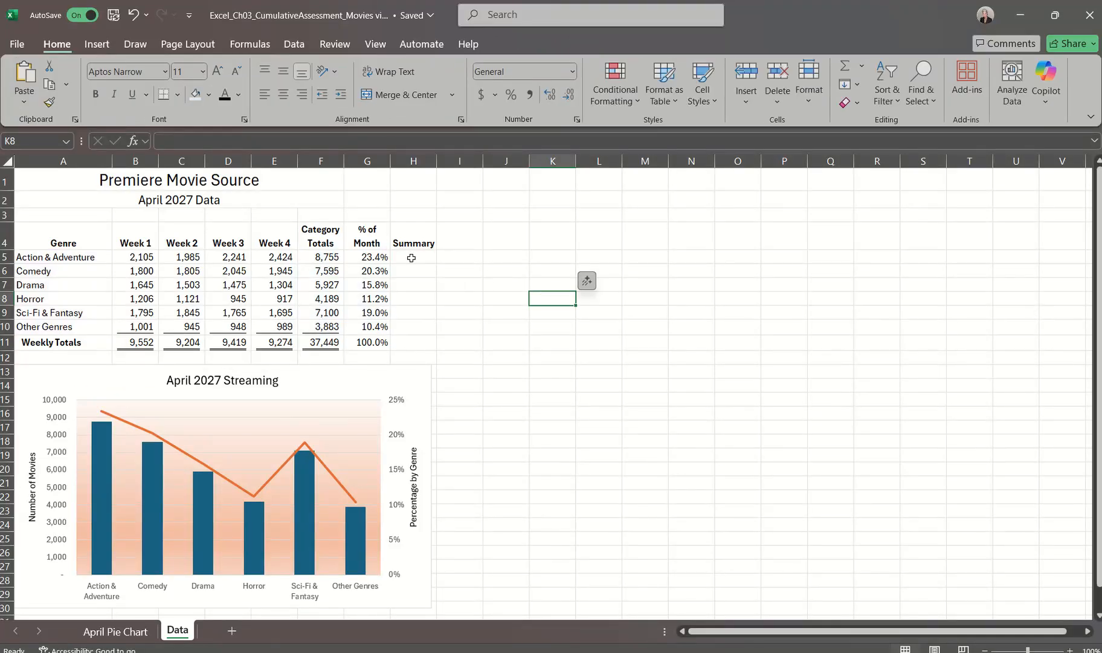
Insert Line sparklines in the Summary column range H5:H11 using the weekly data in B5:E11, and deselect them
{"action": "left_click", "coordinate": [141, 257]}
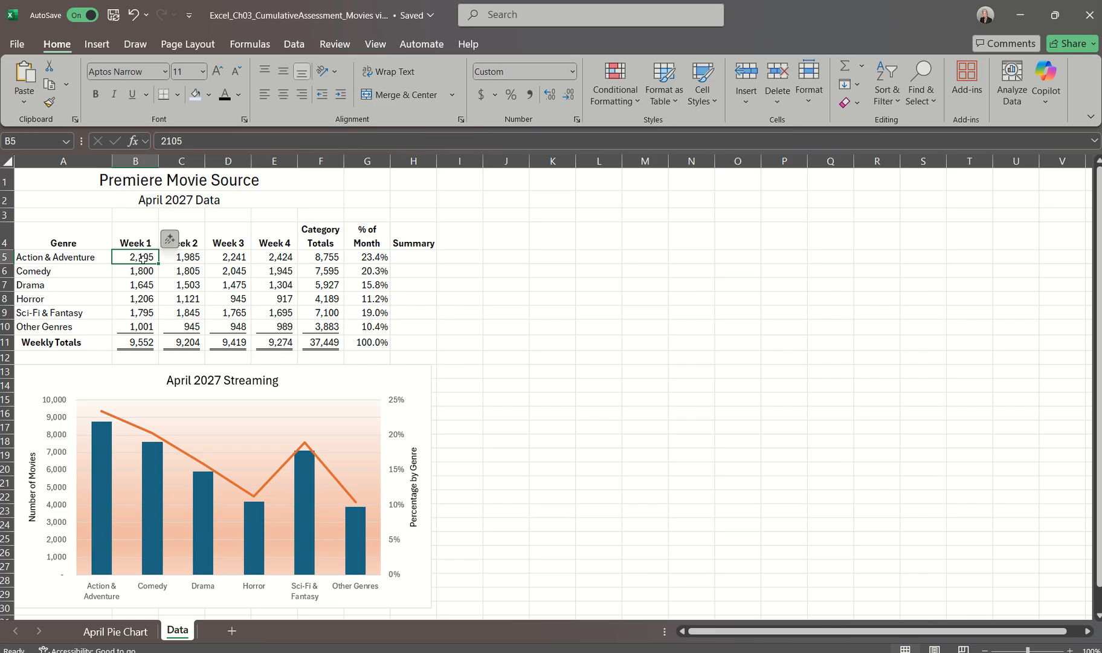
{"action": "mouse_move", "coordinate": [142, 258]}
{"action": "left_mouse_down"}
{"action": "mouse_move", "coordinate": [247, 287]}
{"action": "mouse_move", "coordinate": [284, 313]}
{"action": "mouse_move", "coordinate": [284, 344]}
{"action": "left_mouse_up"}
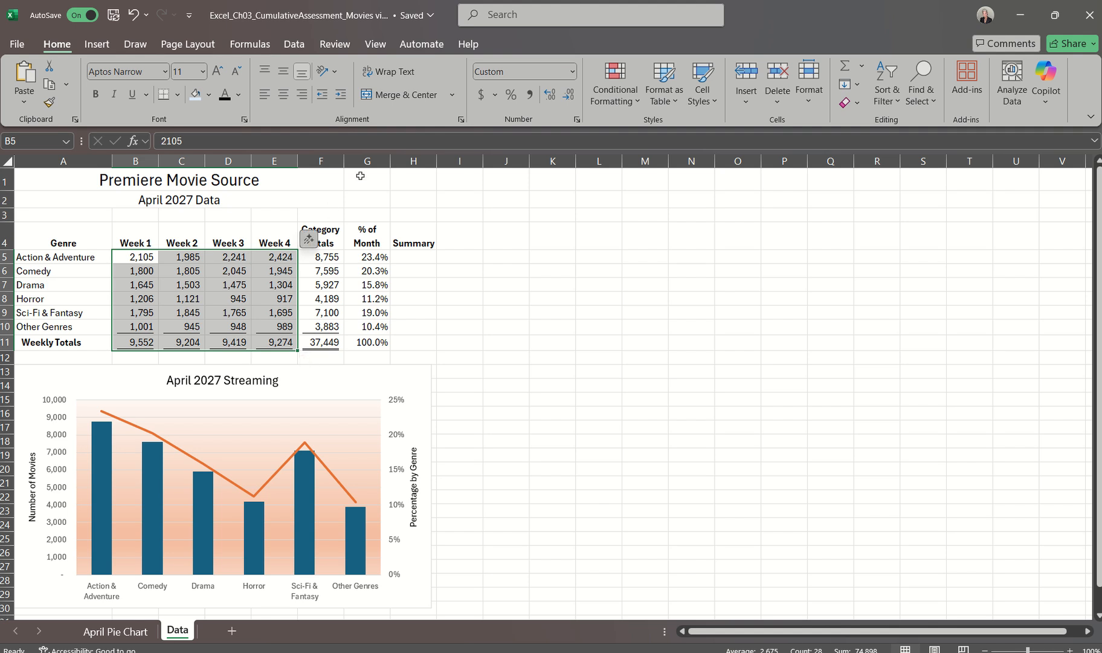
{"action": "left_click", "coordinate": [98, 44]}
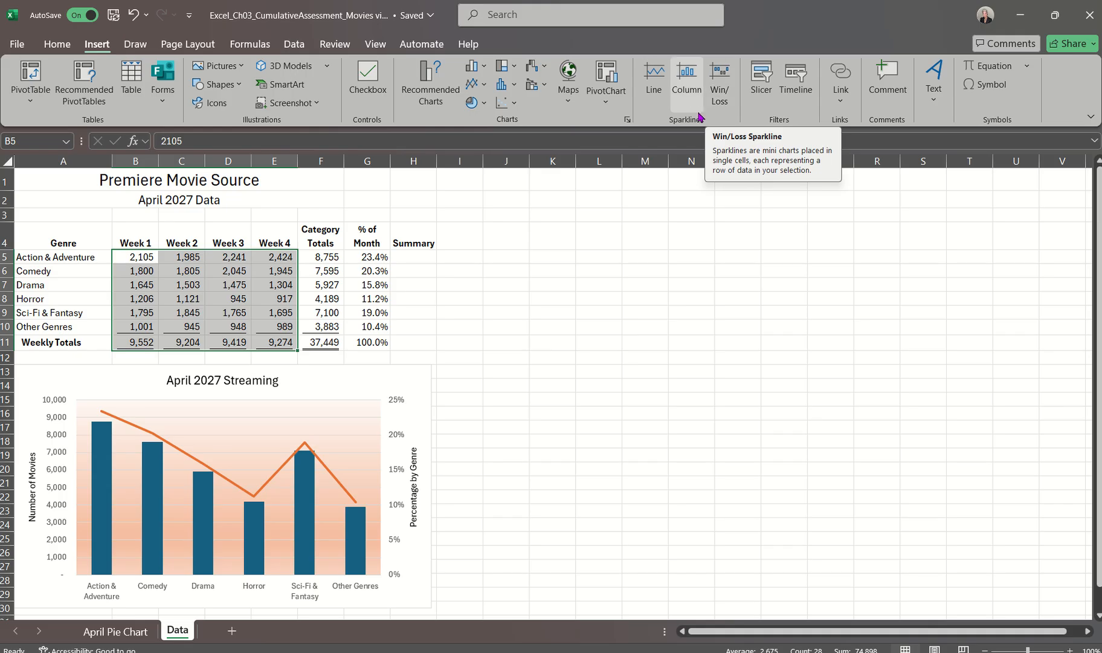
{"action": "left_click", "coordinate": [659, 97]}
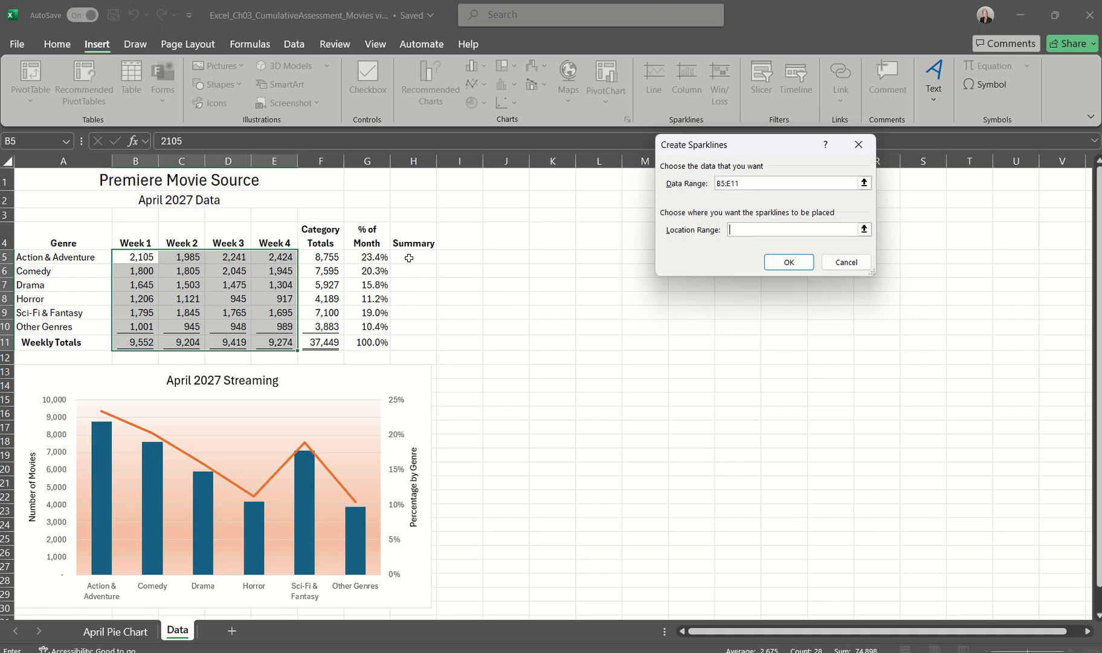
{"action": "left_click_drag", "start_coordinate": [410, 254], "coordinate": [414, 342]}
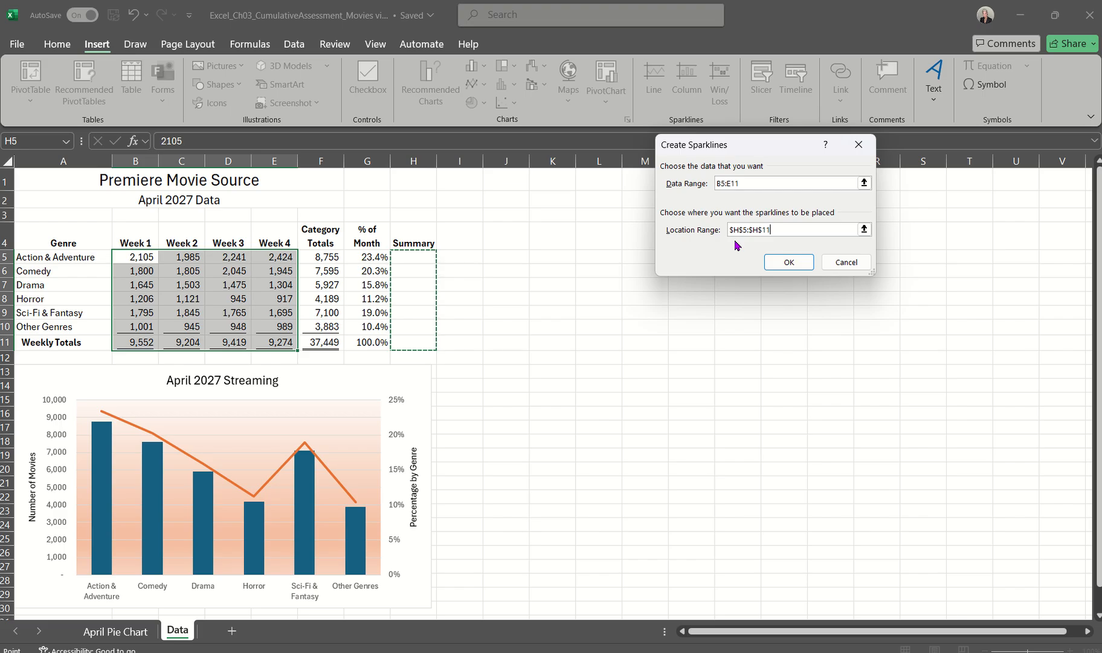
{"action": "left_click", "coordinate": [782, 261]}
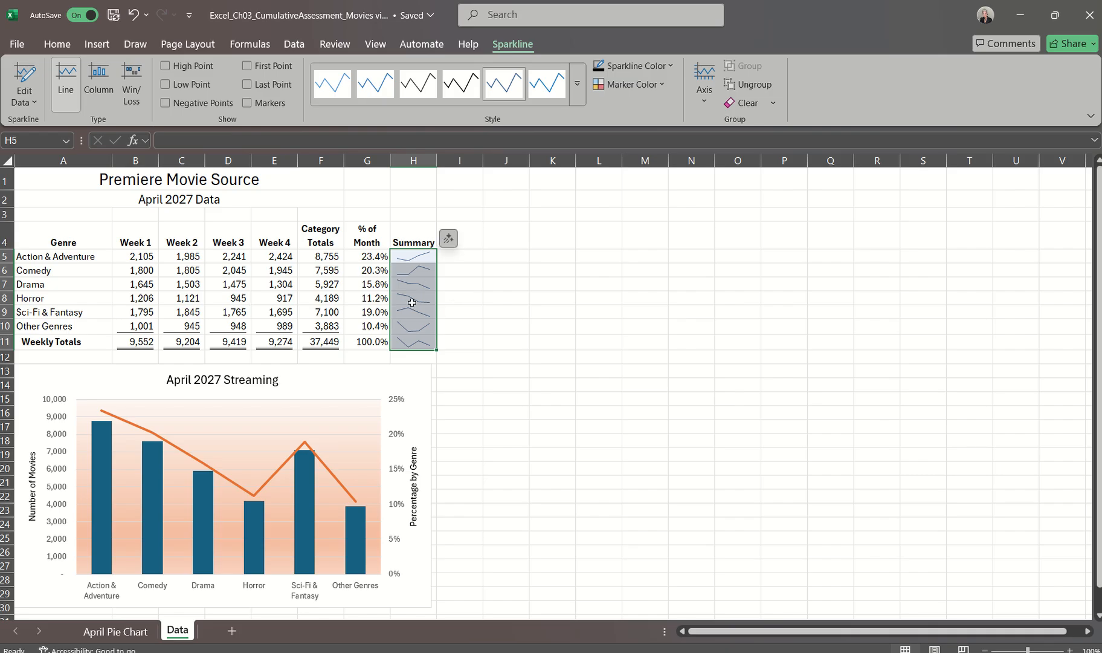
{"action": "left_click", "coordinate": [558, 282]}
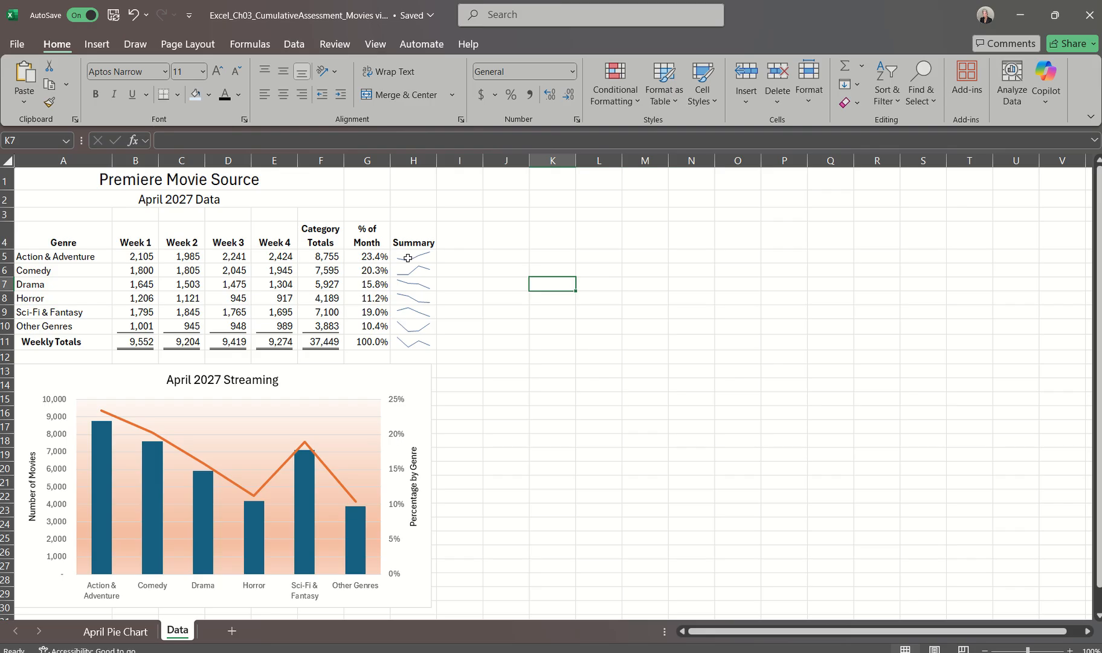
Try the Column type on the sparklines in H5:H11, and convert them back to the Line type
{"action": "left_click_drag", "start_coordinate": [414, 256], "coordinate": [433, 355]}
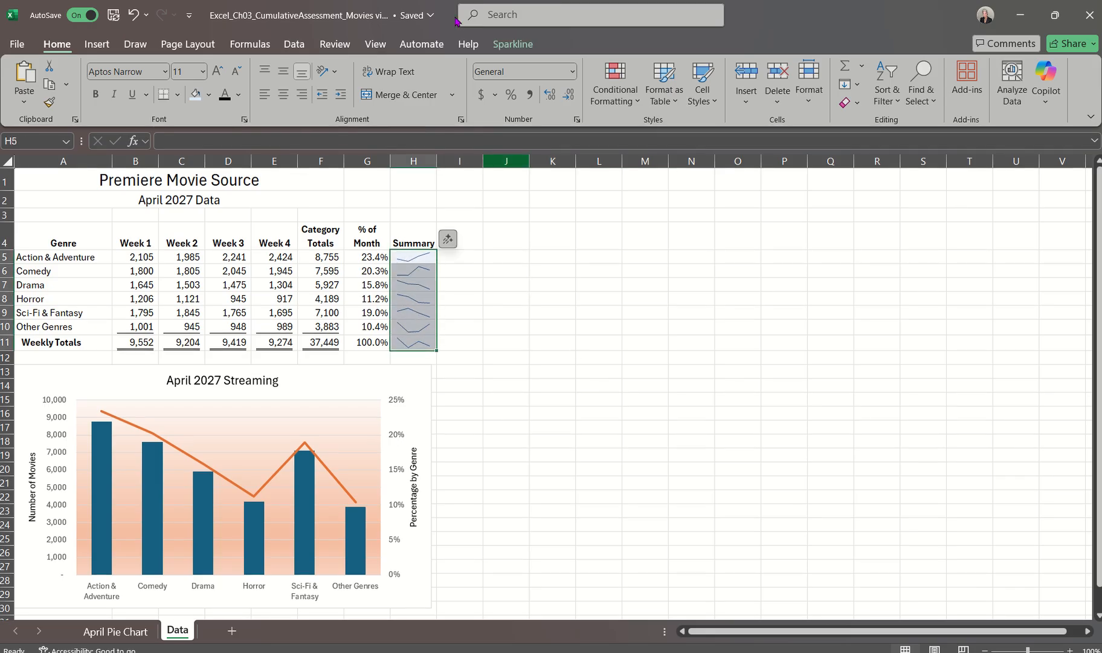
{"action": "left_click", "coordinate": [512, 45]}
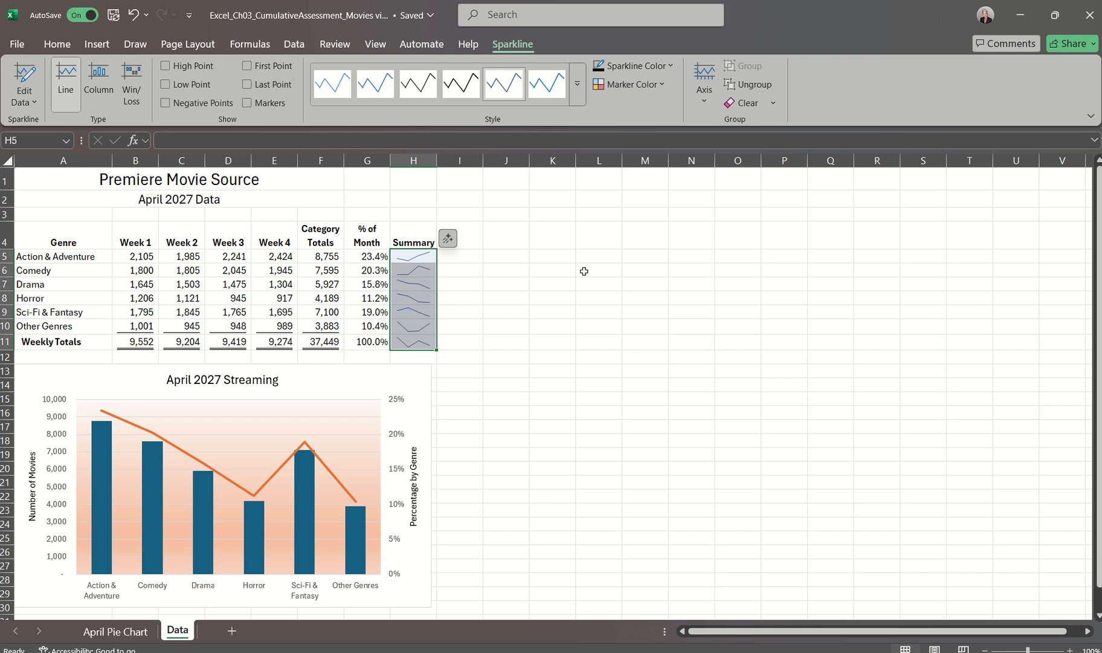
{"action": "left_click", "coordinate": [104, 92]}
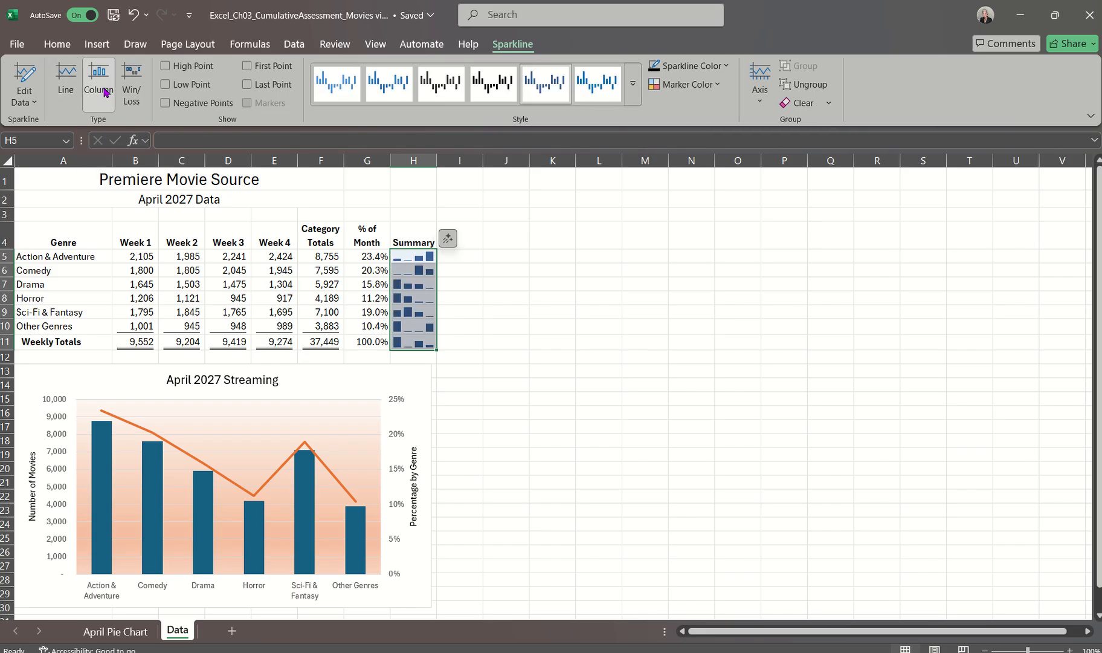
{"action": "left_click", "coordinate": [74, 89]}
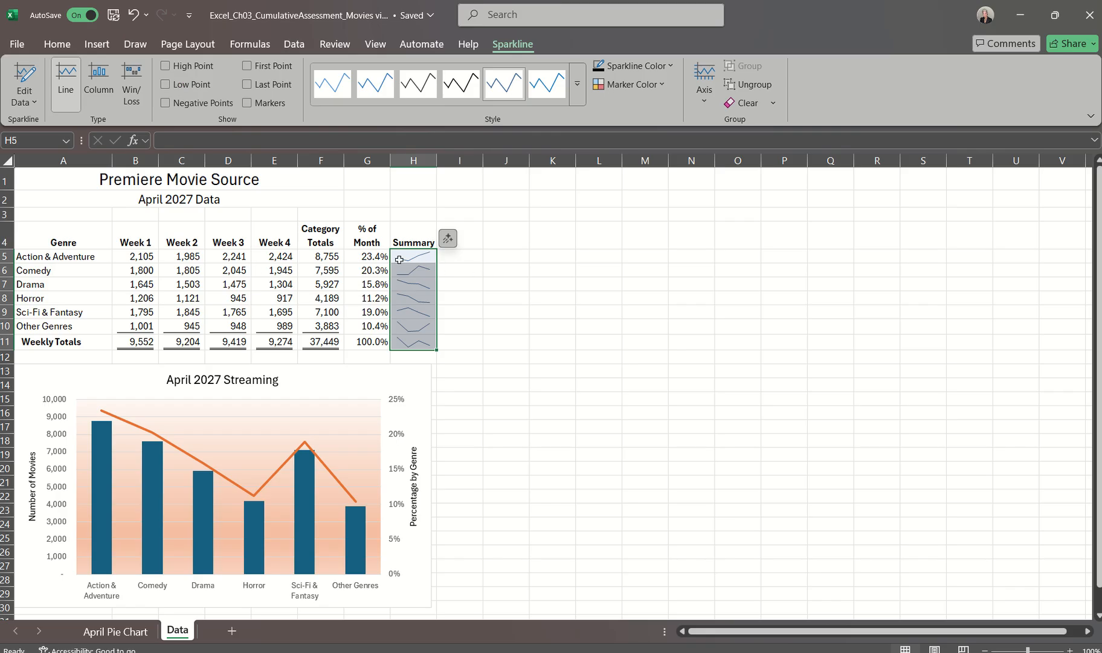
Try showing the high, low, first and last points and the markers on the sparklines, turning each one off again
{"action": "left_click", "coordinate": [165, 67]}
{"action": "left_click", "coordinate": [166, 67]}
{"action": "left_click", "coordinate": [165, 85]}
{"action": "left_click", "coordinate": [166, 85]}
{"action": "left_click", "coordinate": [247, 66]}
{"action": "left_click", "coordinate": [246, 66]}
{"action": "left_click", "coordinate": [247, 86]}
{"action": "left_click", "coordinate": [247, 86]}
{"action": "left_click", "coordinate": [247, 103]}
{"action": "left_click", "coordinate": [247, 103]}
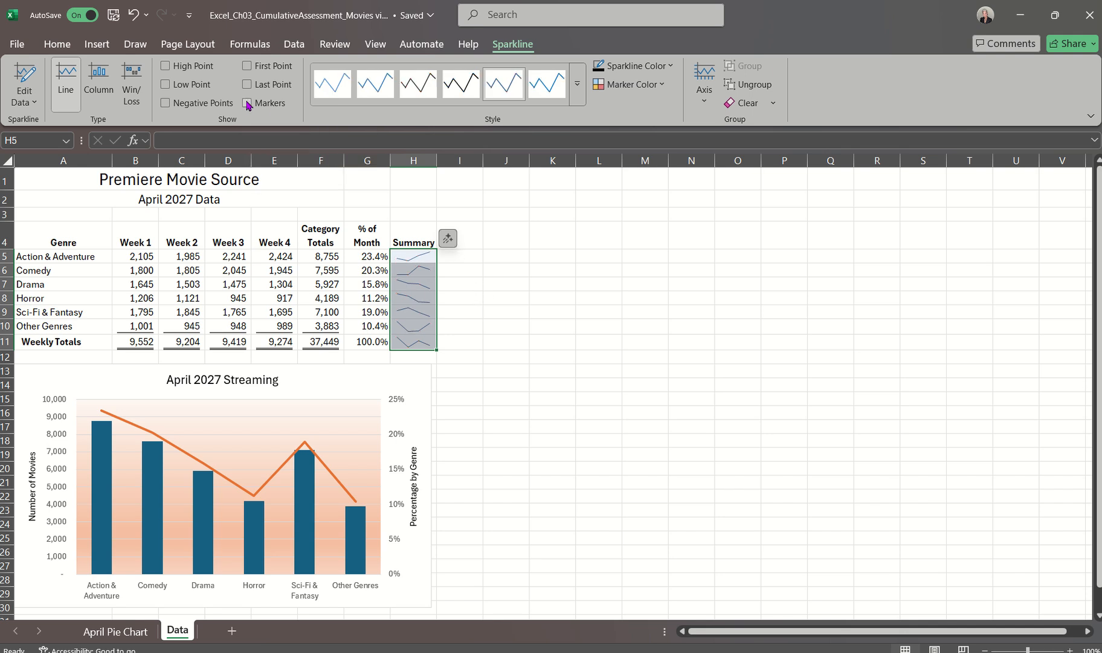
Examine the styles, sparkline color, marker color and axis options offered for the selected sparklines
{"action": "left_click", "coordinate": [577, 97]}
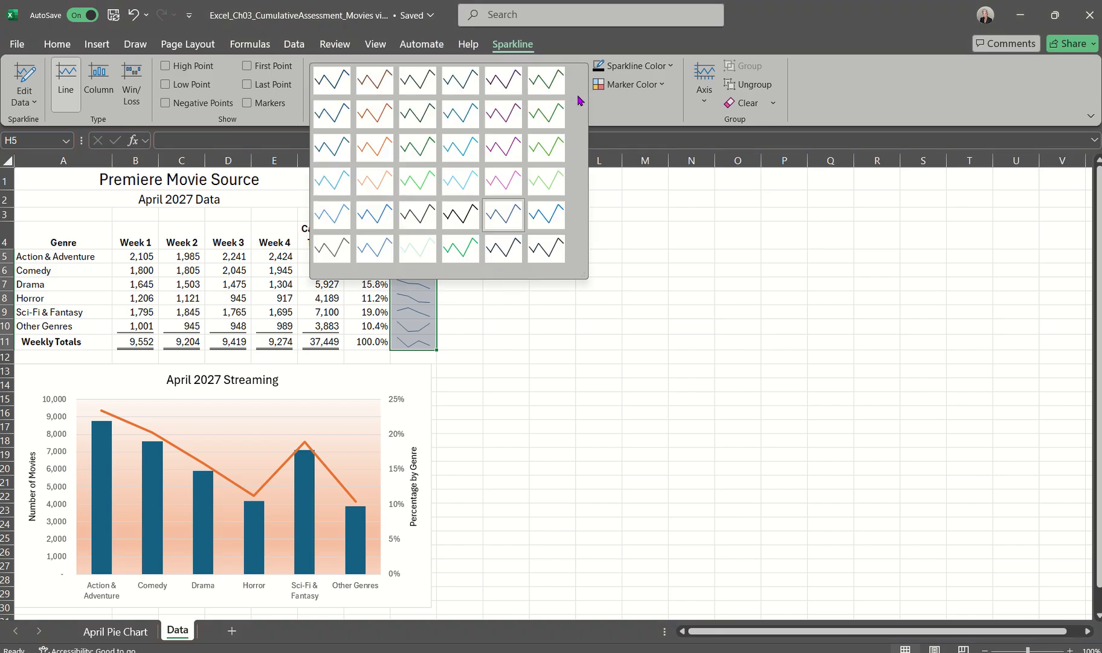
{"action": "left_click", "coordinate": [612, 106]}
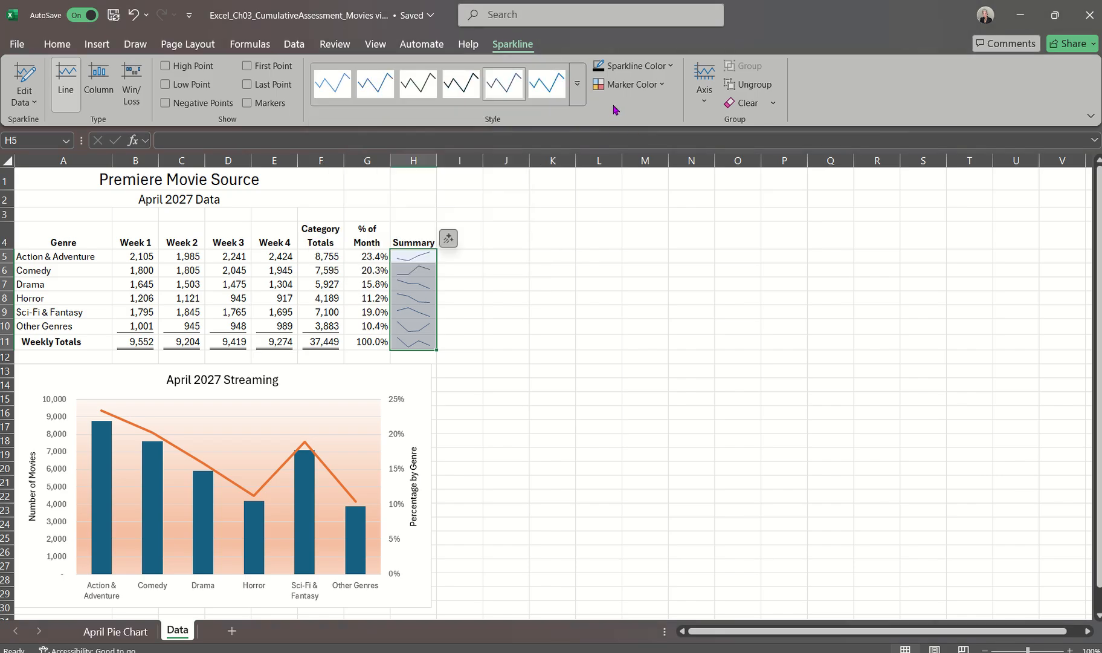
{"action": "left_click", "coordinate": [670, 66]}
{"action": "left_click", "coordinate": [672, 70]}
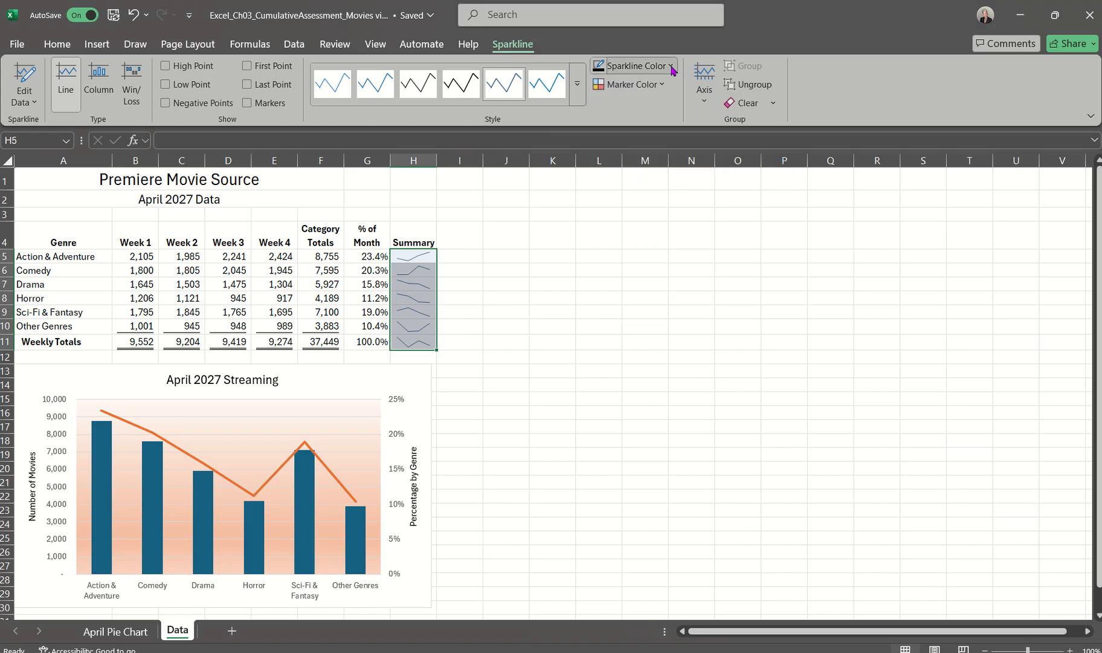
{"action": "left_click", "coordinate": [663, 85]}
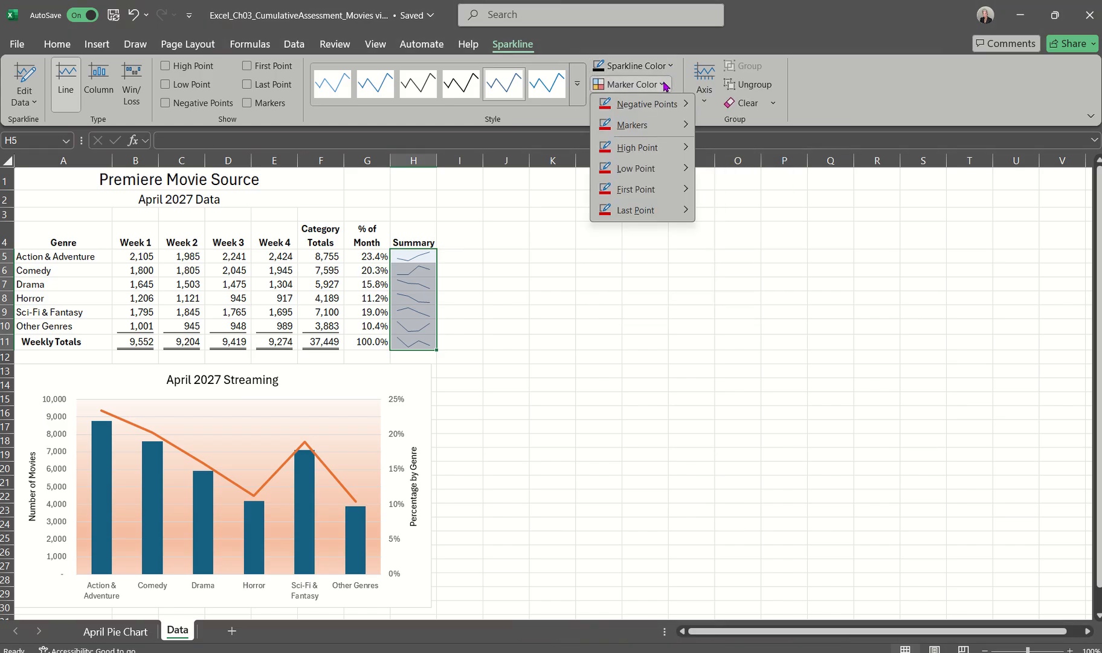
{"action": "mouse_move", "coordinate": [640, 123]}
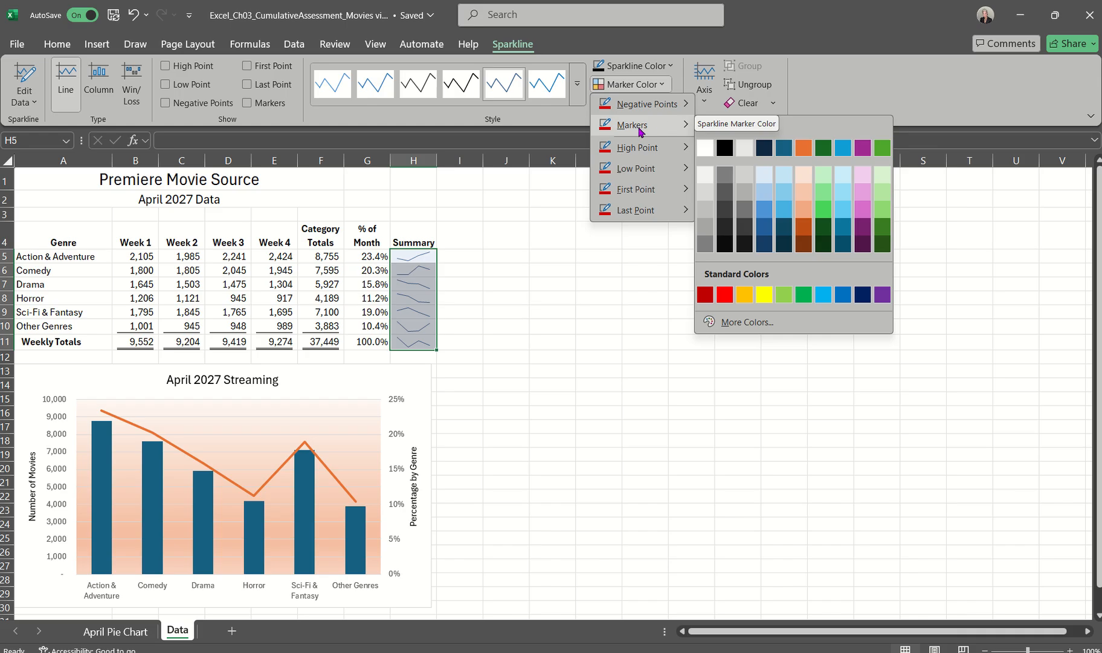
{"action": "left_click", "coordinate": [571, 126]}
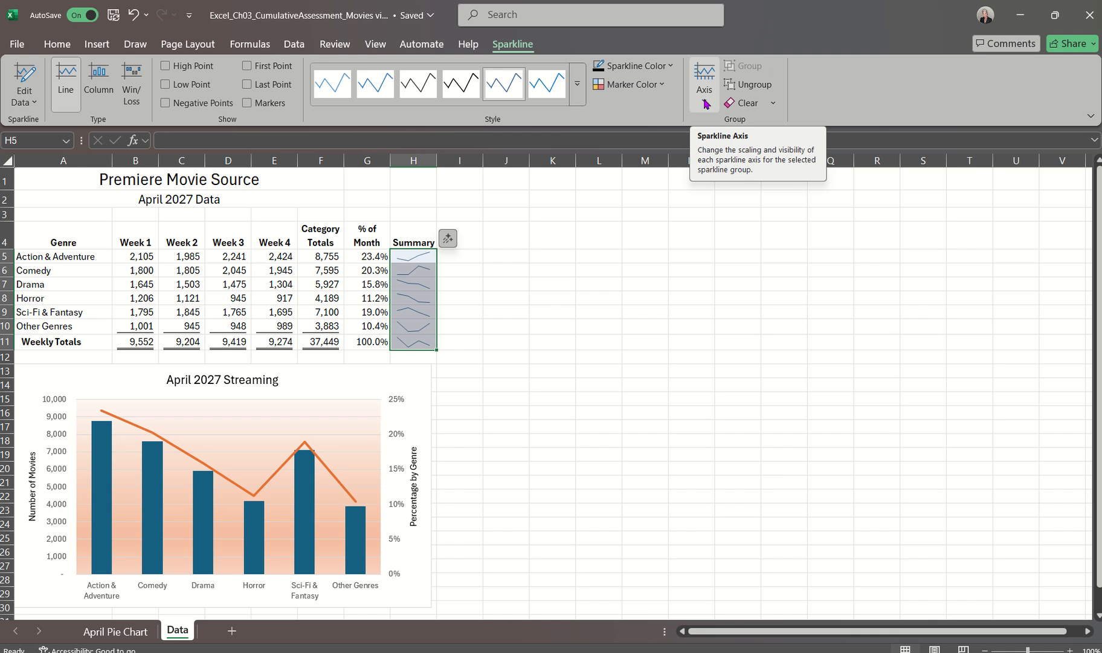
{"action": "left_click", "coordinate": [705, 104]}
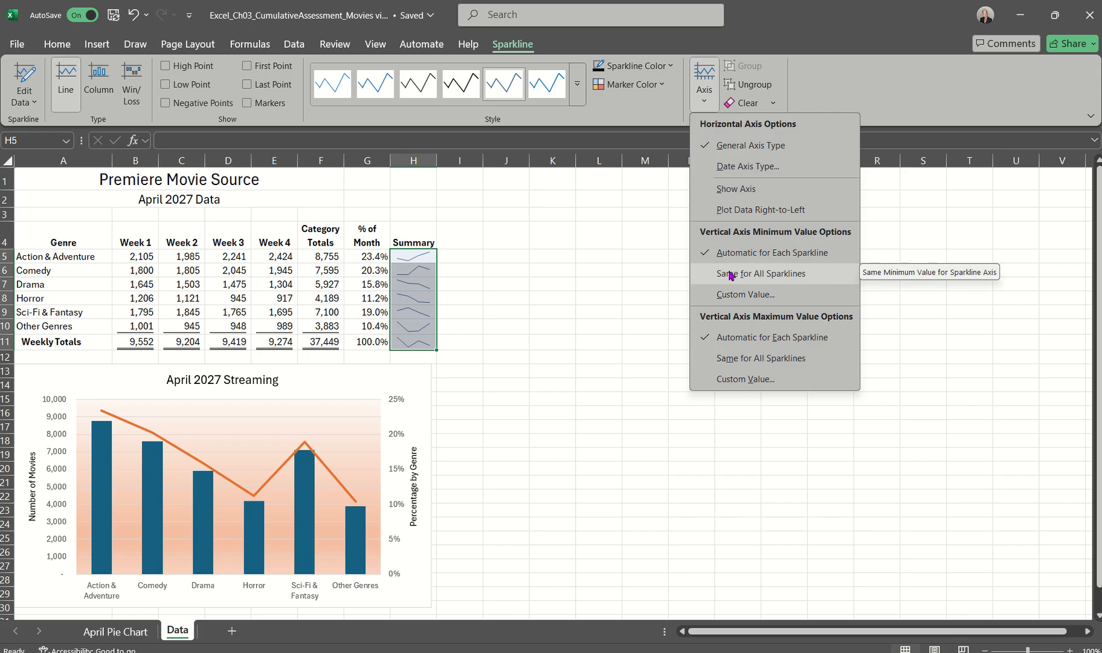
{"action": "left_click", "coordinate": [624, 258]}
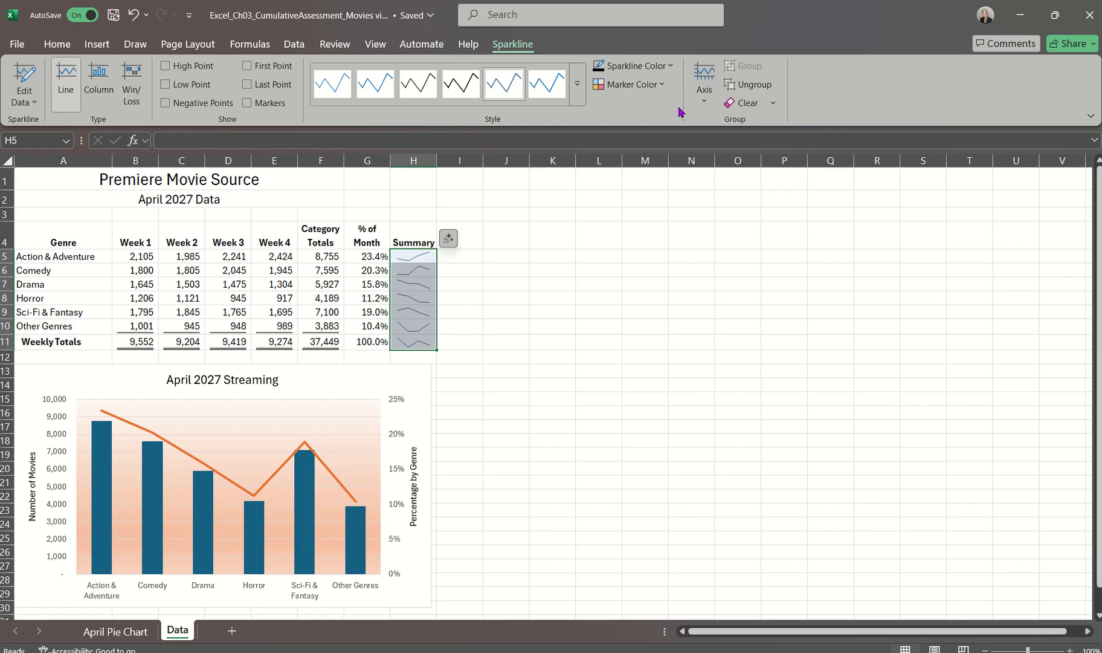
{"action": "left_click", "coordinate": [702, 103]}
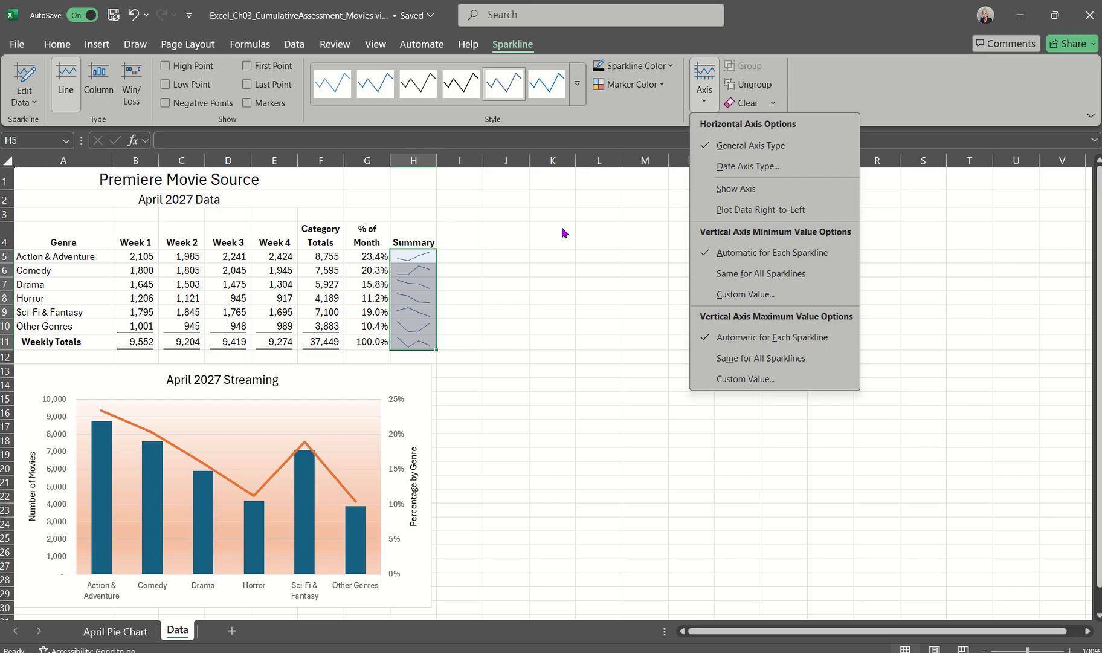
Apply Orange, Sparkline Style Accent 2, (no dark or light) to the sparklines and show their high point and markers
{"action": "left_click", "coordinate": [577, 87]}
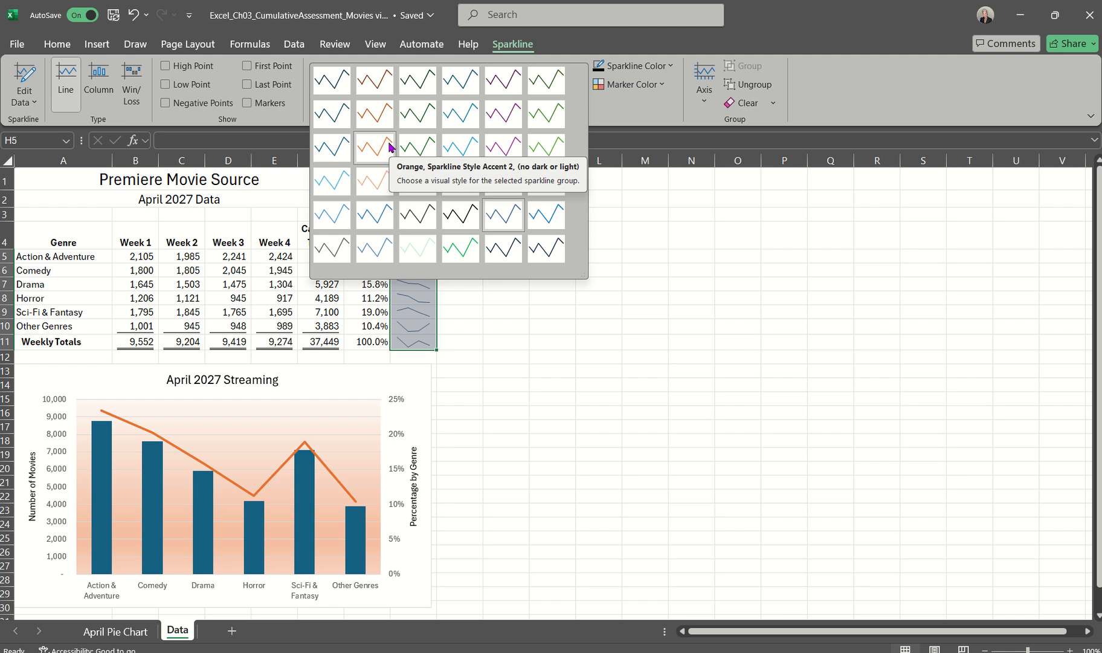
{"action": "left_click", "coordinate": [388, 146]}
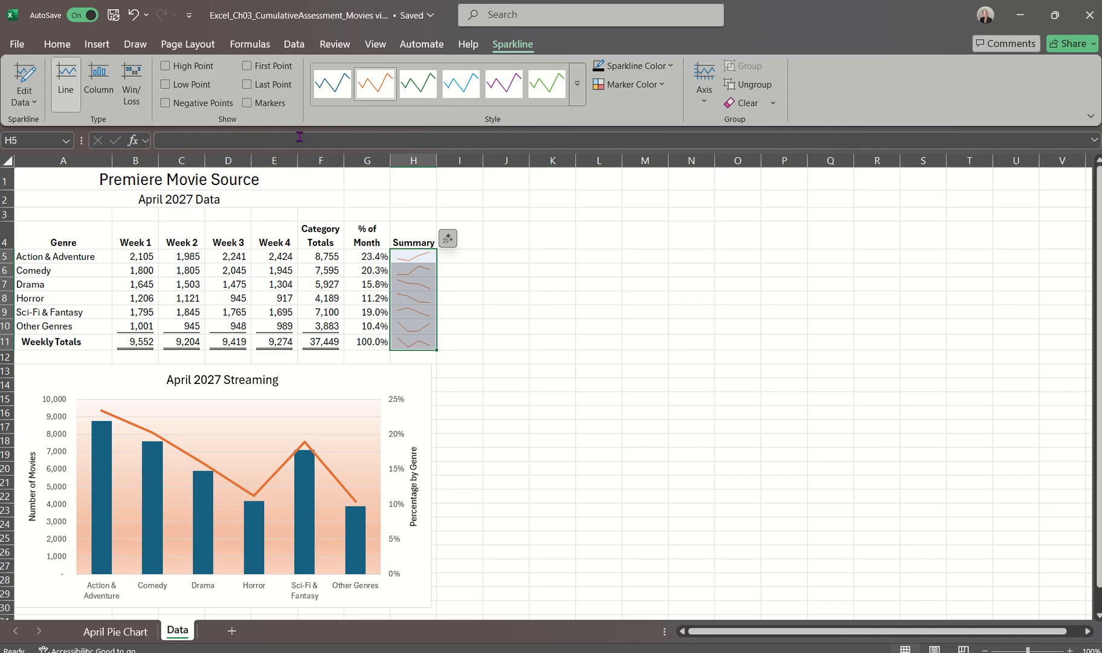
{"action": "left_click", "coordinate": [168, 67]}
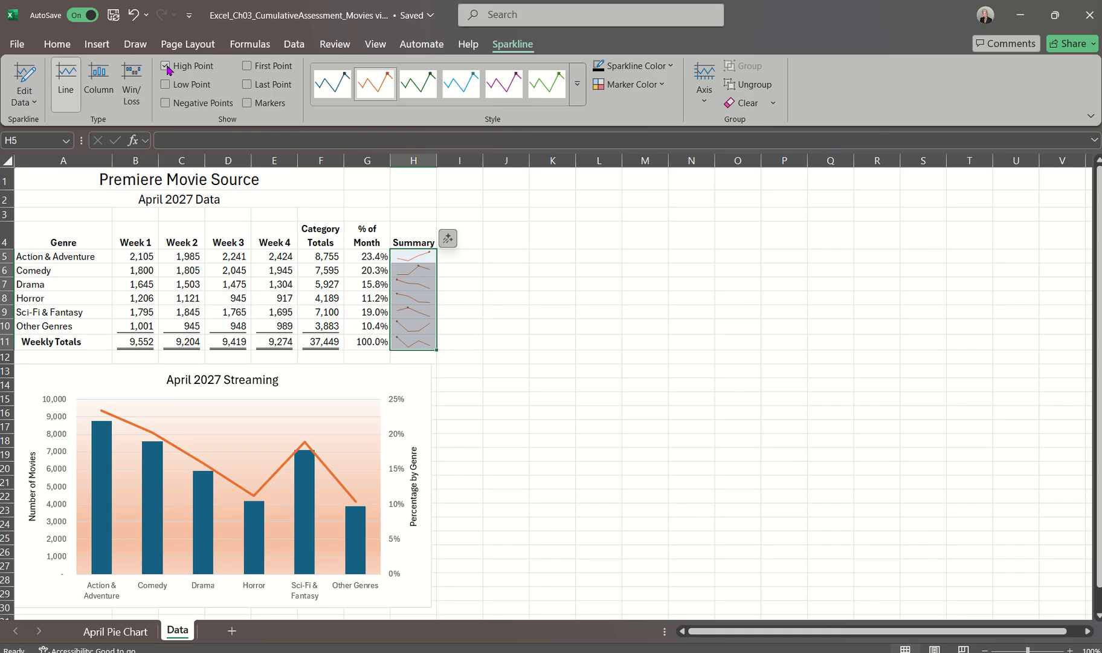
{"action": "left_click", "coordinate": [247, 104]}
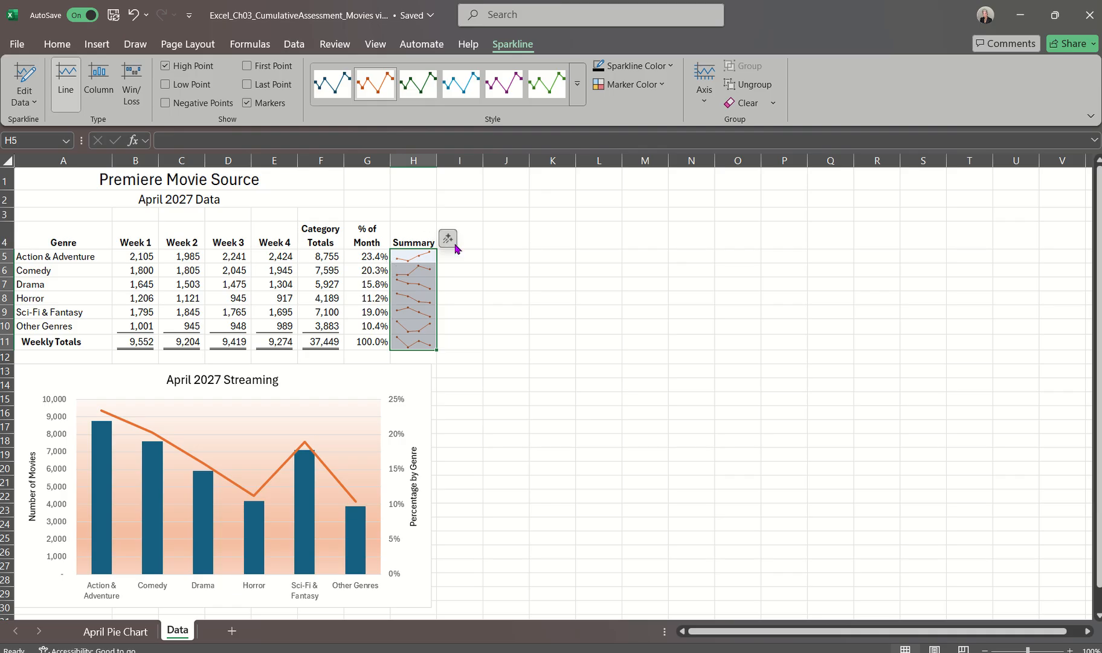
Set the high point marker color of the sparklines to Black, Text 1
{"action": "left_click", "coordinate": [662, 86]}
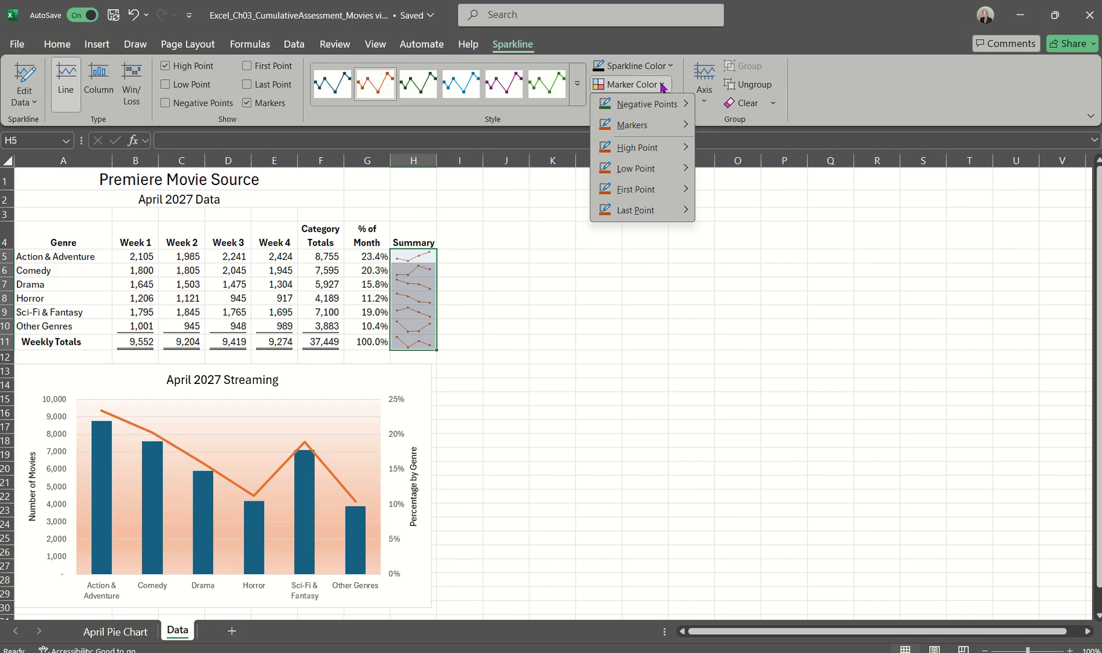
{"action": "mouse_move", "coordinate": [666, 148]}
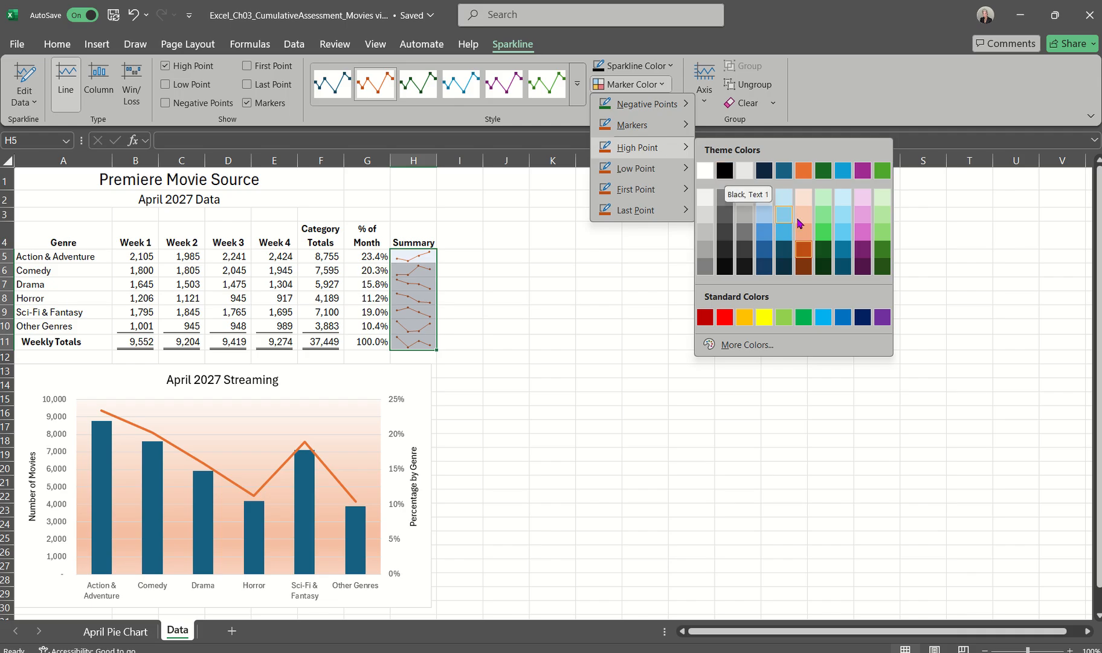
{"action": "left_click", "coordinate": [723, 170]}
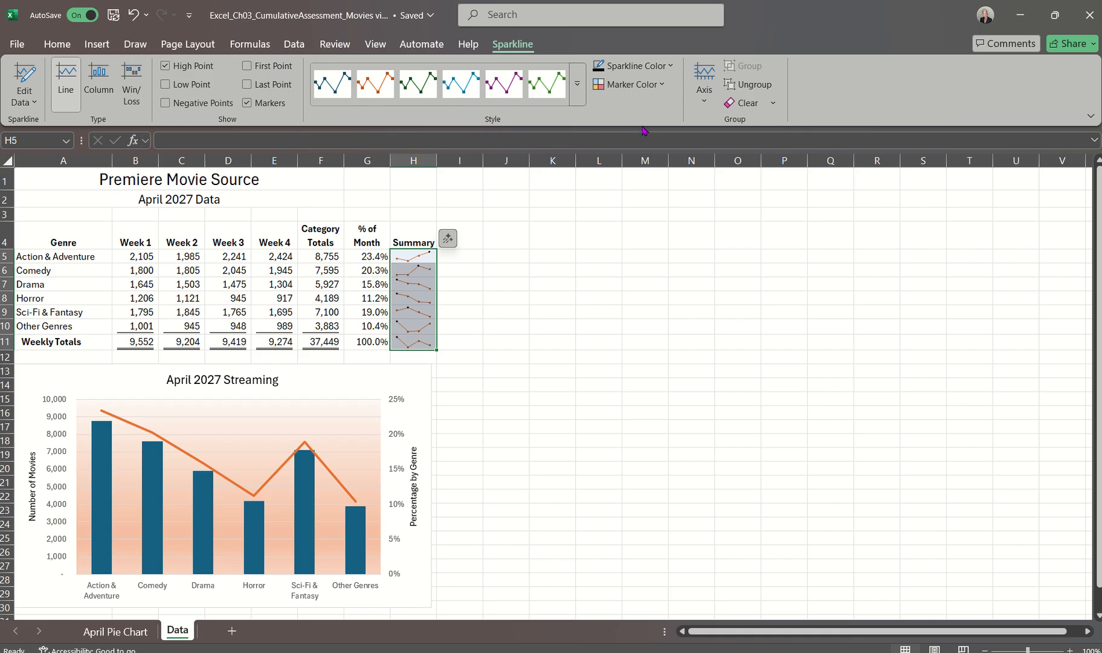
{"action": "left_click", "coordinate": [667, 87]}
{"action": "left_click", "coordinate": [667, 88]}
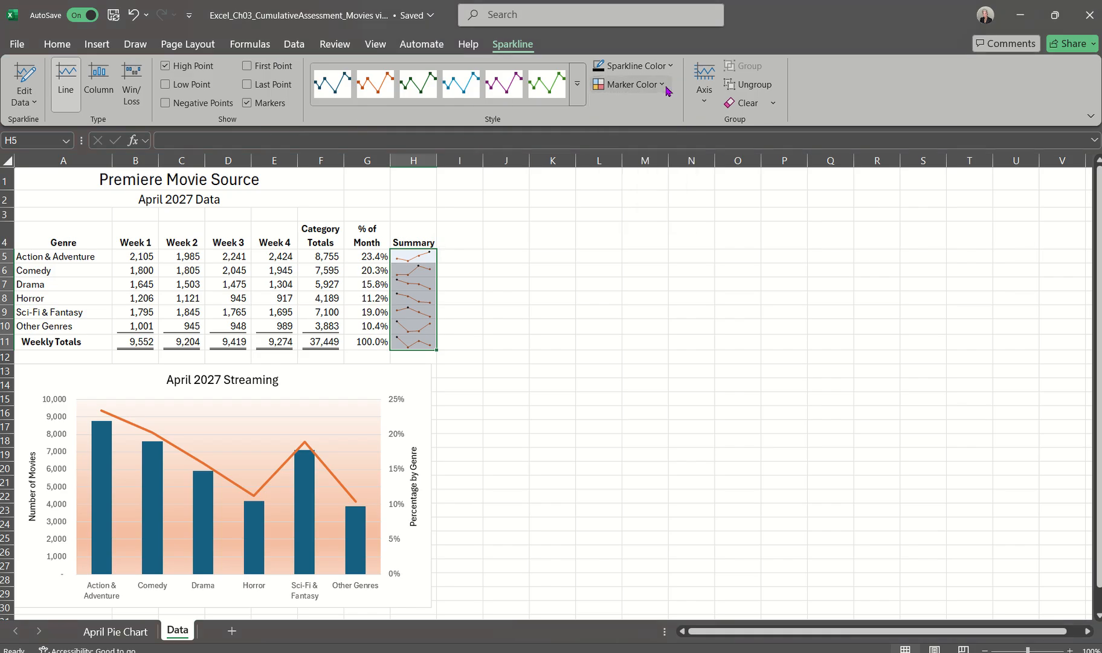
{"action": "left_click", "coordinate": [715, 109]}
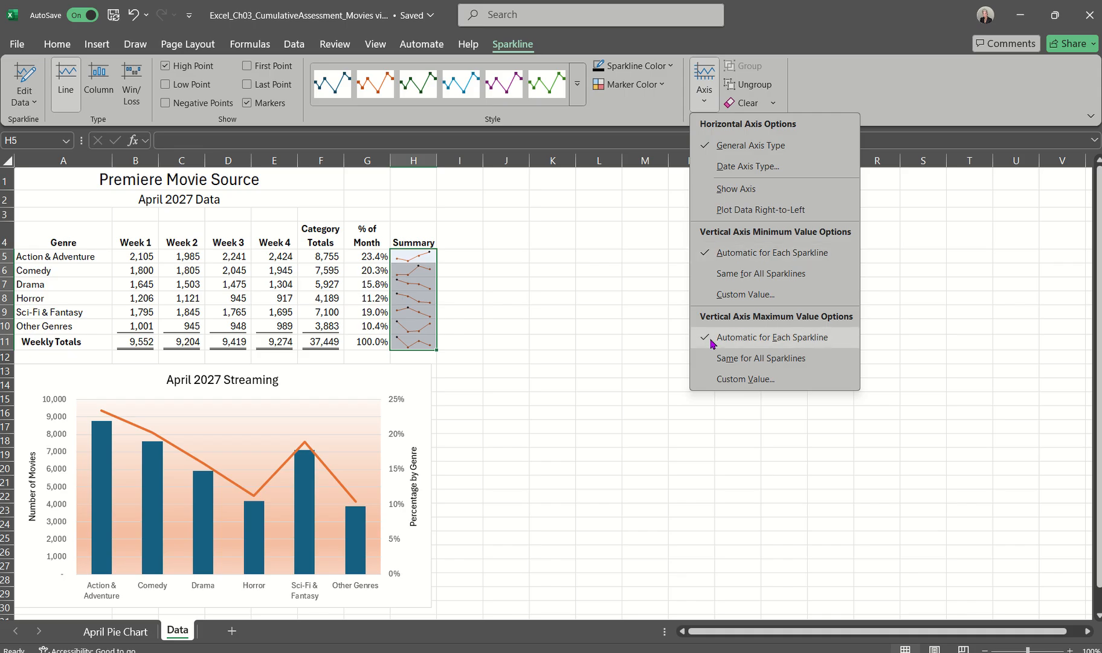
{"action": "left_click", "coordinate": [621, 267]}
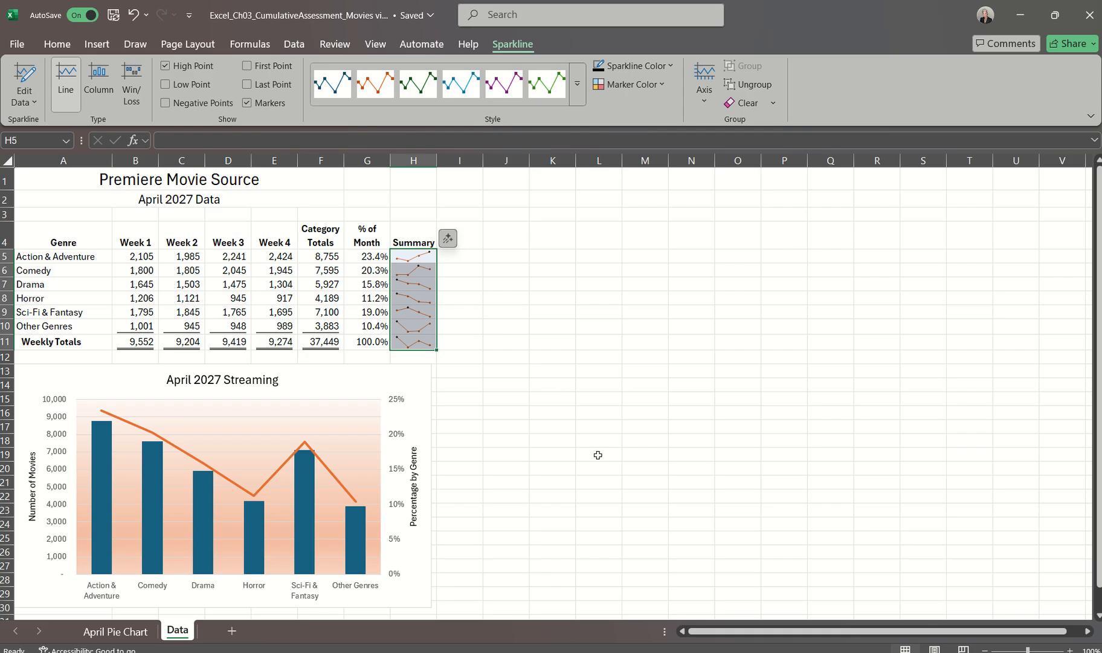
Switch to the Word instructions document to read step 16 on the stacked bar chart, then return to the Excel Data sheet and deselect the sparklines
{"action": "left_click", "coordinate": [671, 652]}
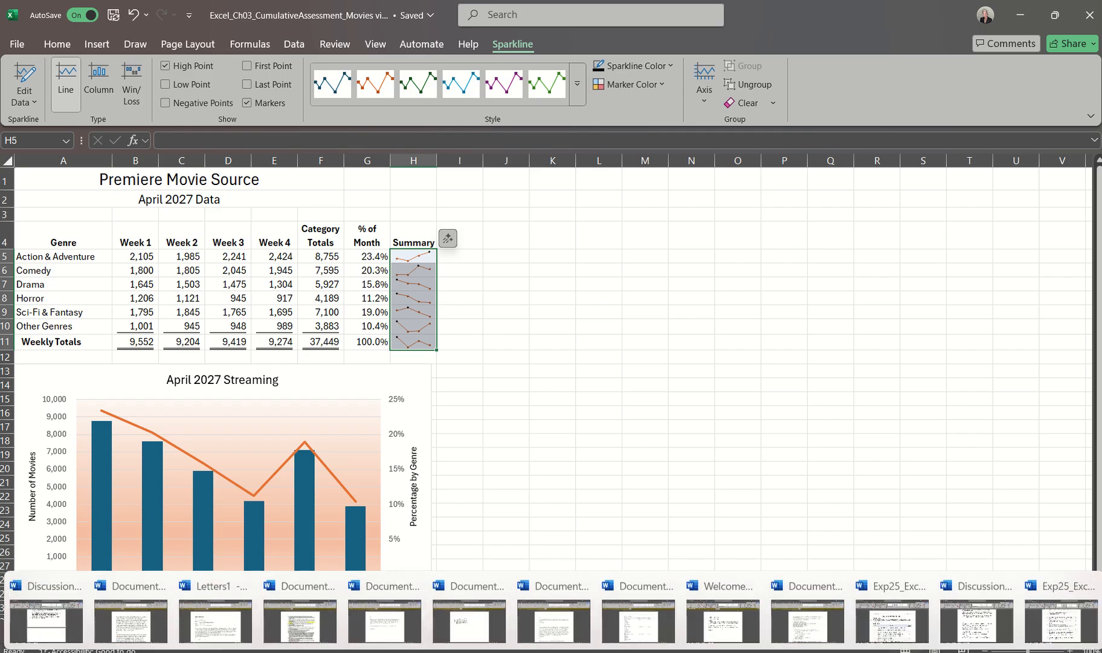
{"action": "left_click", "coordinate": [1061, 621]}
{"action": "scroll", "coordinate": [754, 371], "scroll_direction": "down", "scroll_amount": 1}
{"action": "scroll", "coordinate": [754, 371], "scroll_direction": "down", "scroll_amount": 2}
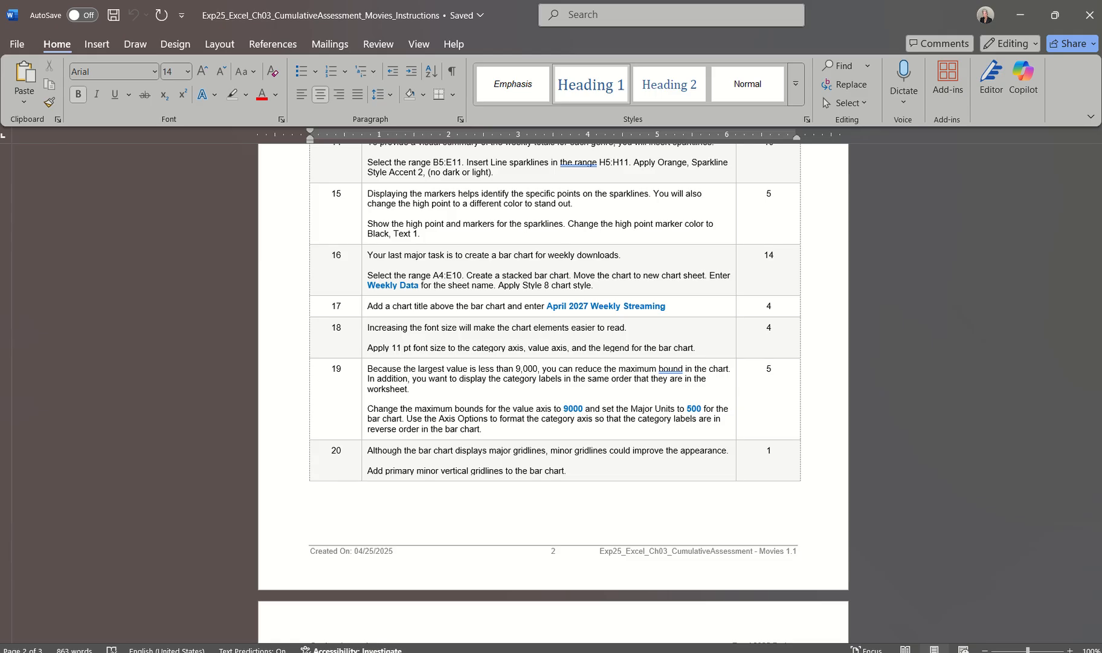
{"action": "left_click", "coordinate": [552, 652]}
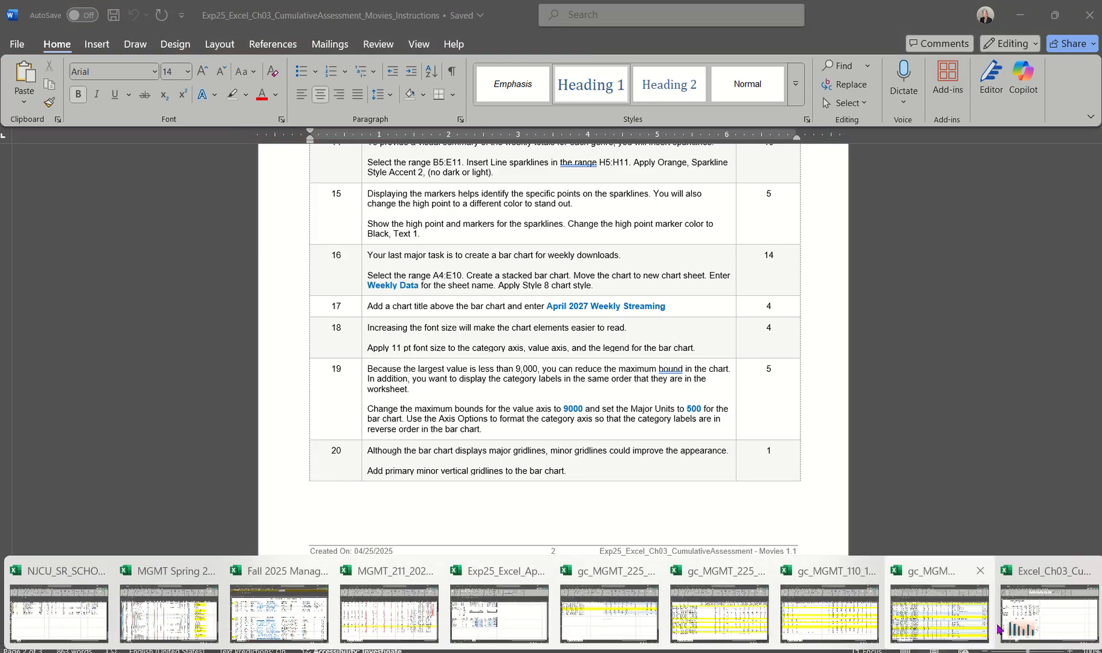
{"action": "left_click", "coordinate": [1043, 625]}
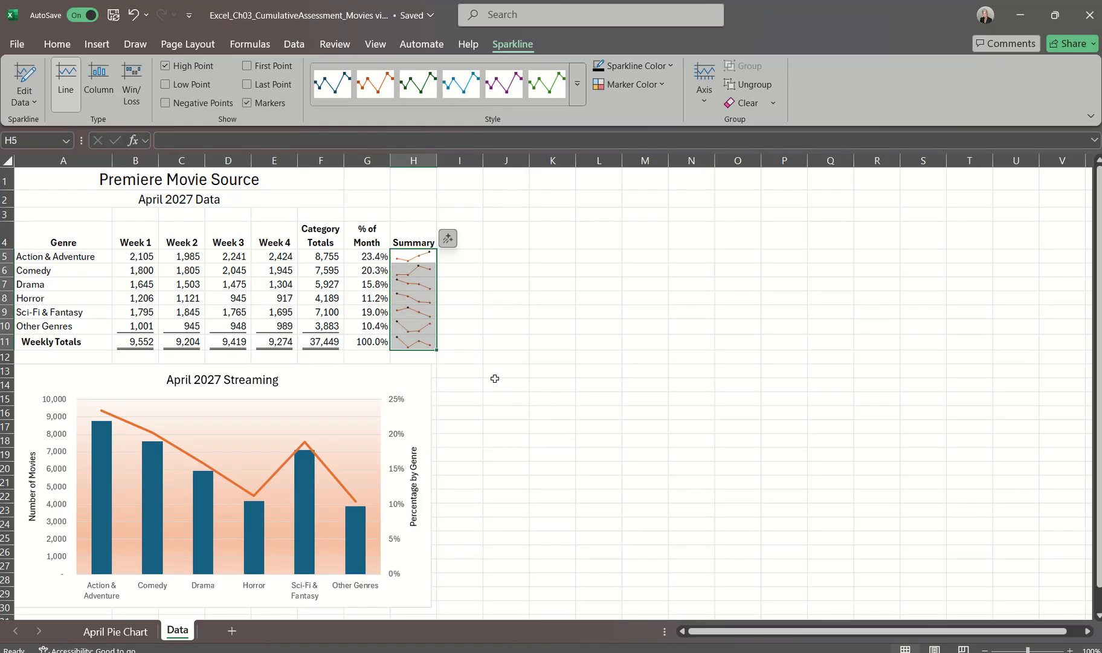
{"action": "left_click", "coordinate": [495, 382]}
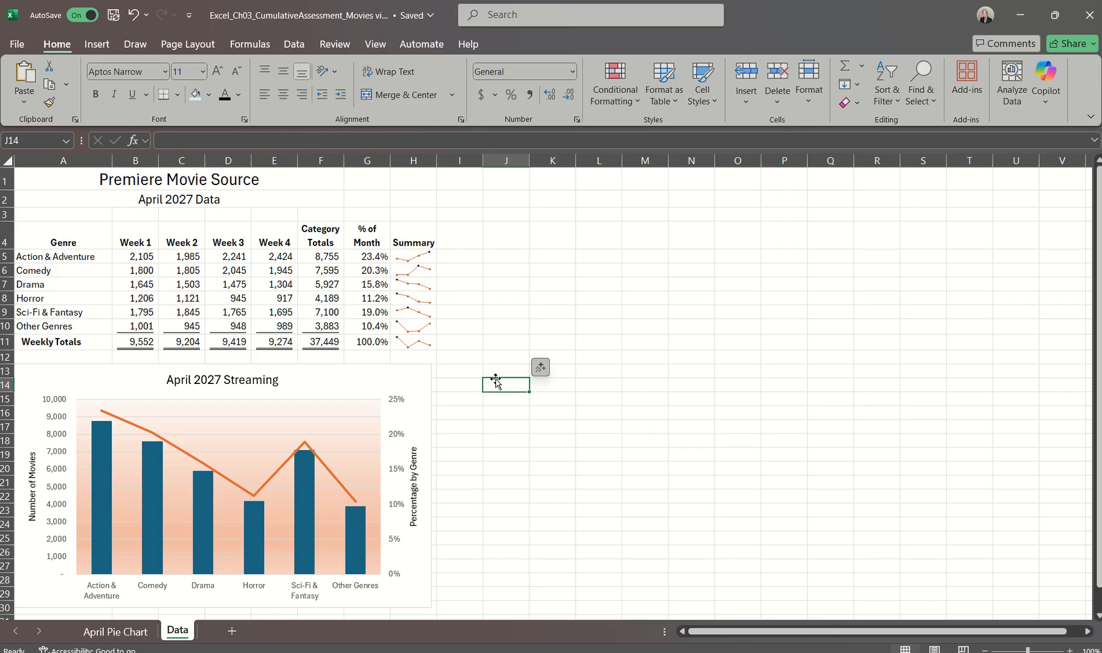
Insert a 2-D Stacked Bar chart from the range A4:E10 on the Data sheet
{"action": "left_click", "coordinate": [70, 236]}
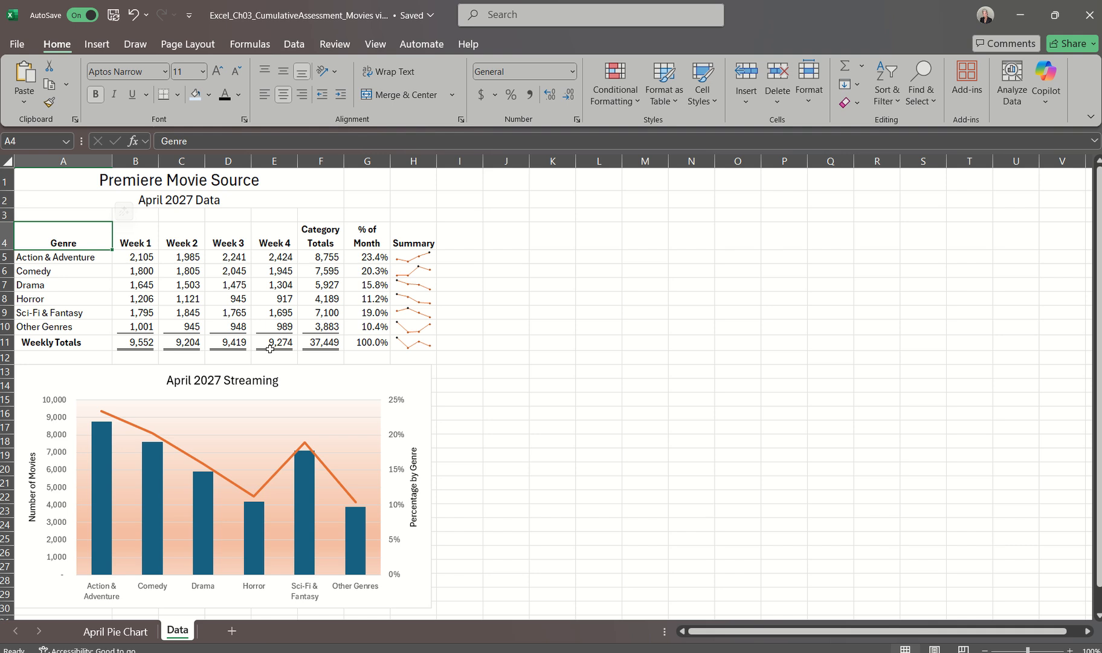
{"action": "left_click", "coordinate": [279, 327]}
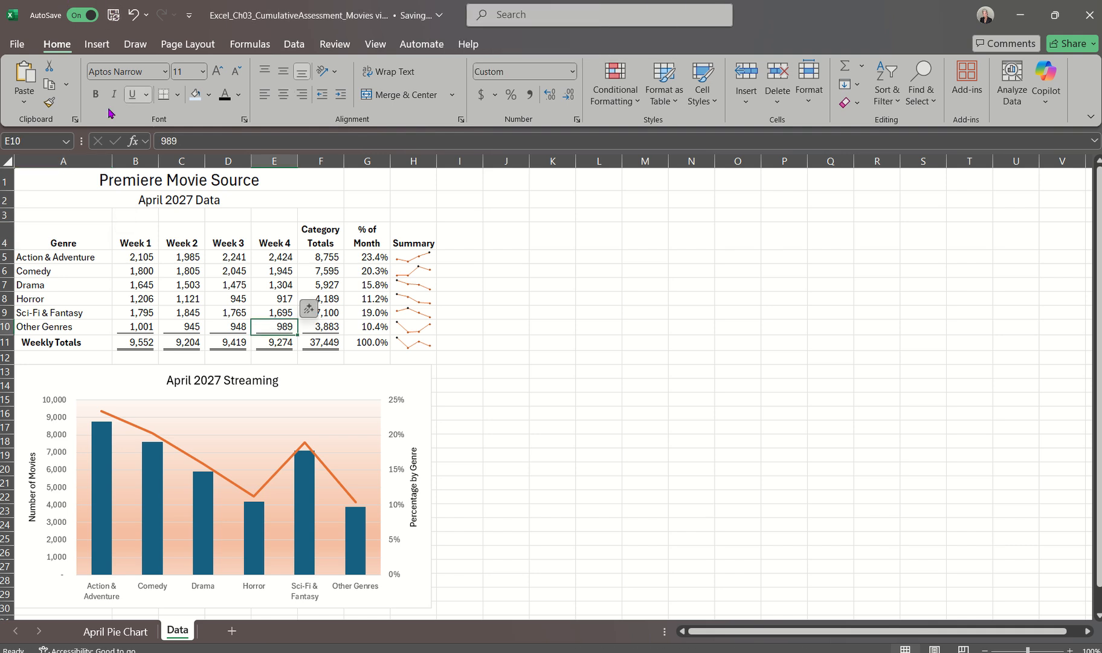
{"action": "left_click_drag", "start_coordinate": [66, 240], "coordinate": [270, 325]}
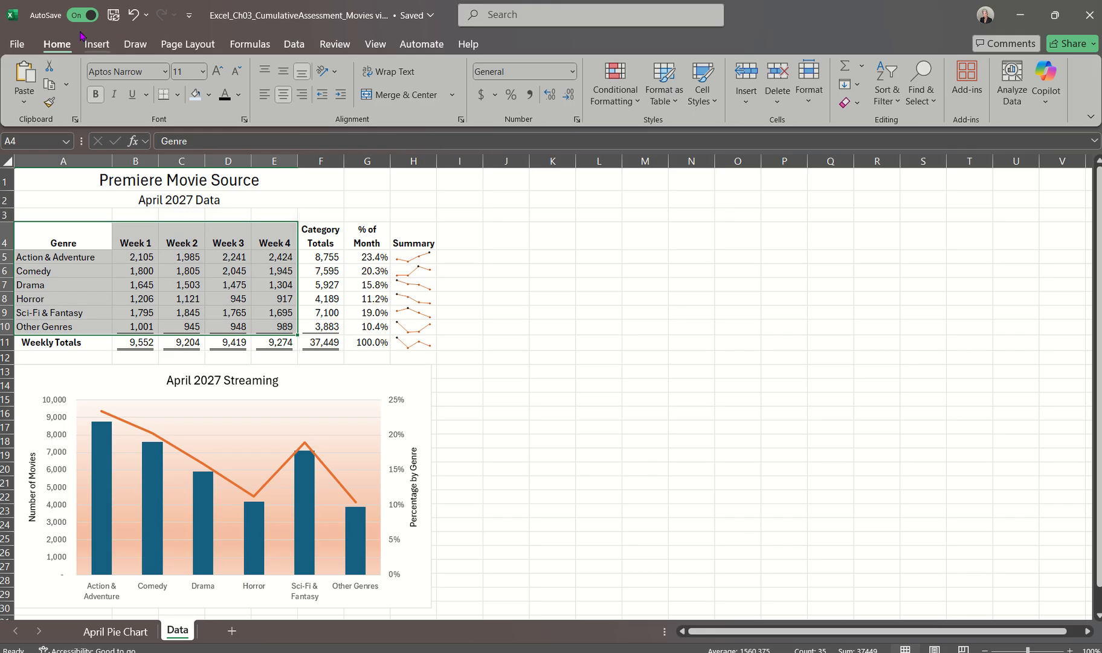
{"action": "left_click", "coordinate": [96, 46]}
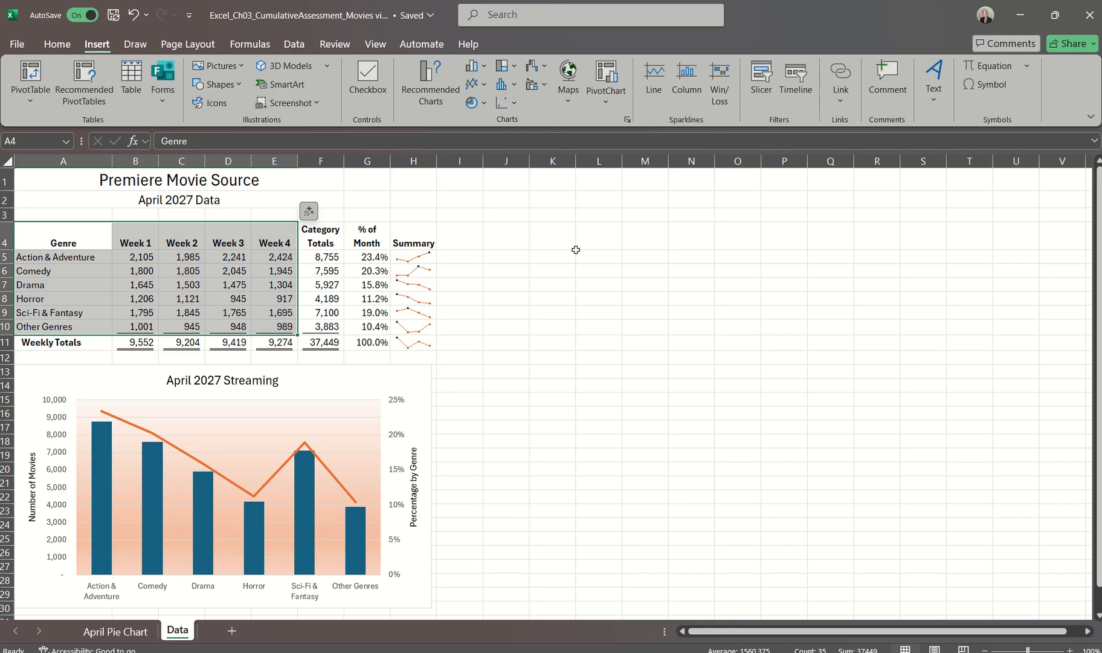
{"action": "left_click", "coordinate": [485, 66]}
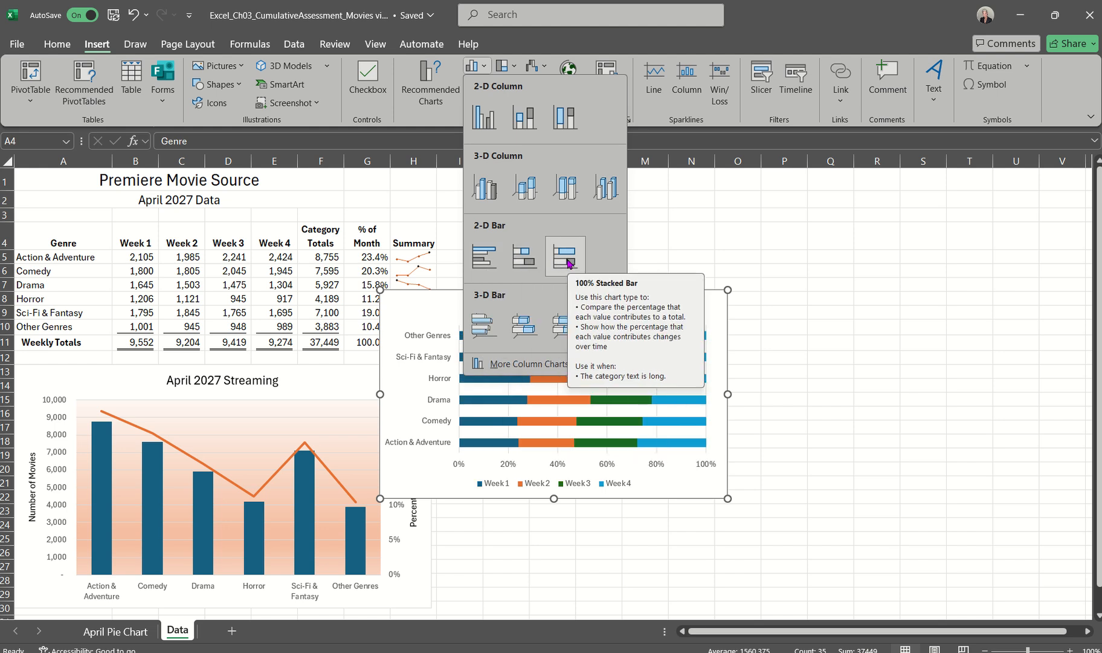
{"action": "left_click", "coordinate": [524, 261]}
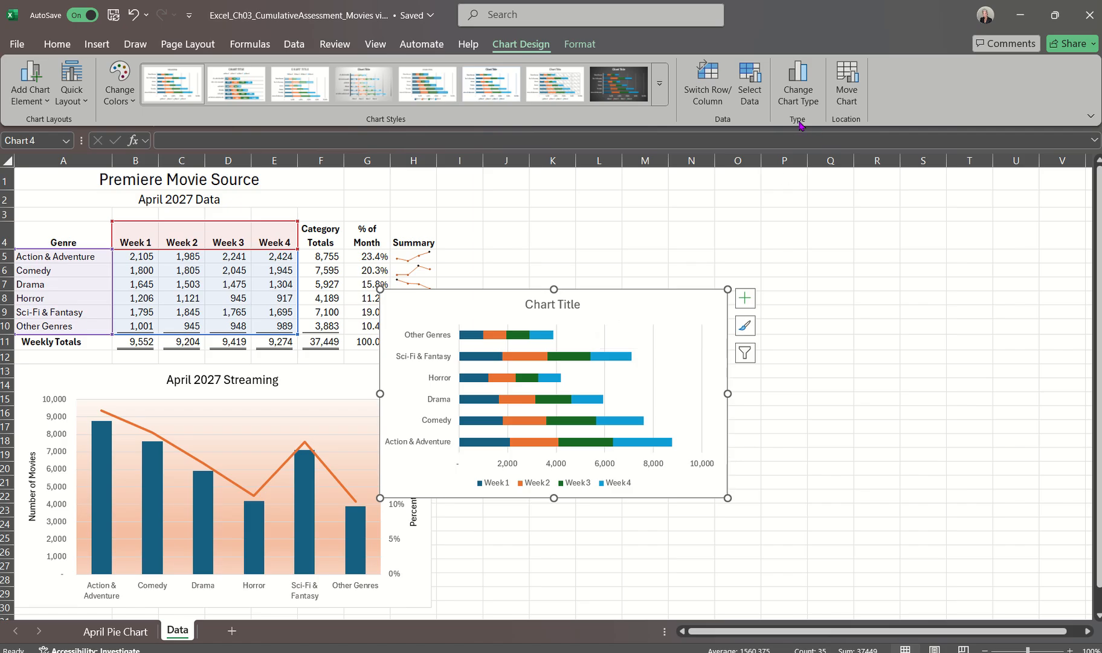
Move the stacked bar chart to a new chart sheet named Weekly Data
{"action": "left_click", "coordinate": [855, 98]}
{"action": "left_click", "coordinate": [658, 169]}
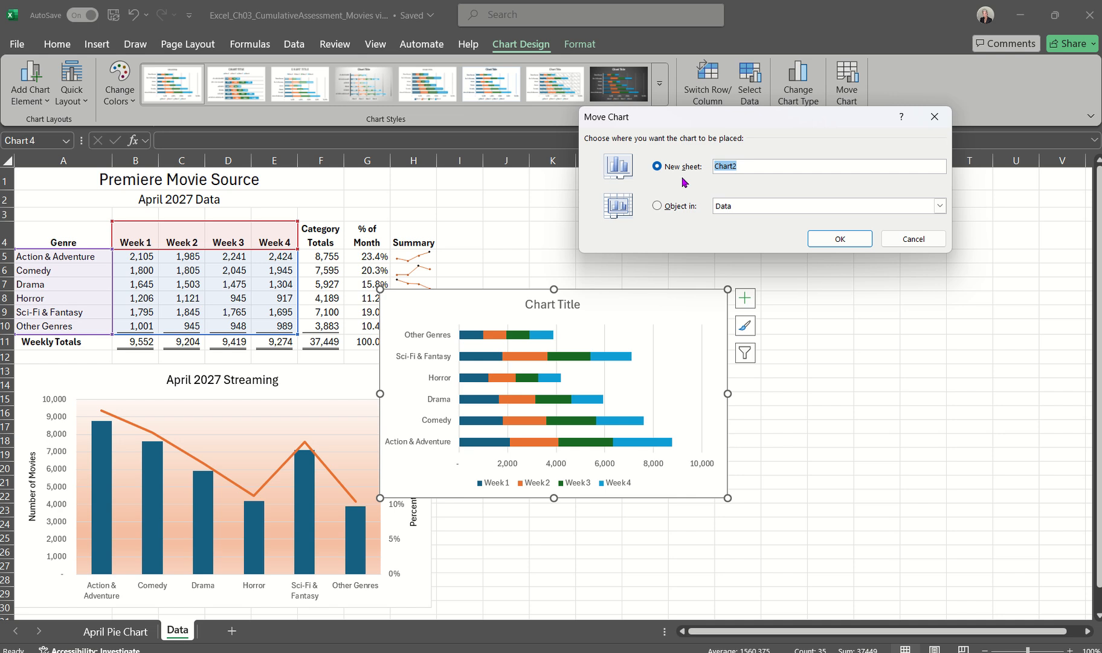
{"action": "type", "text": "Weekly "}
{"action": "type", "text": "C"}
{"action": "type", "text": "ata"}
{"action": "left_click", "coordinate": [840, 239]}
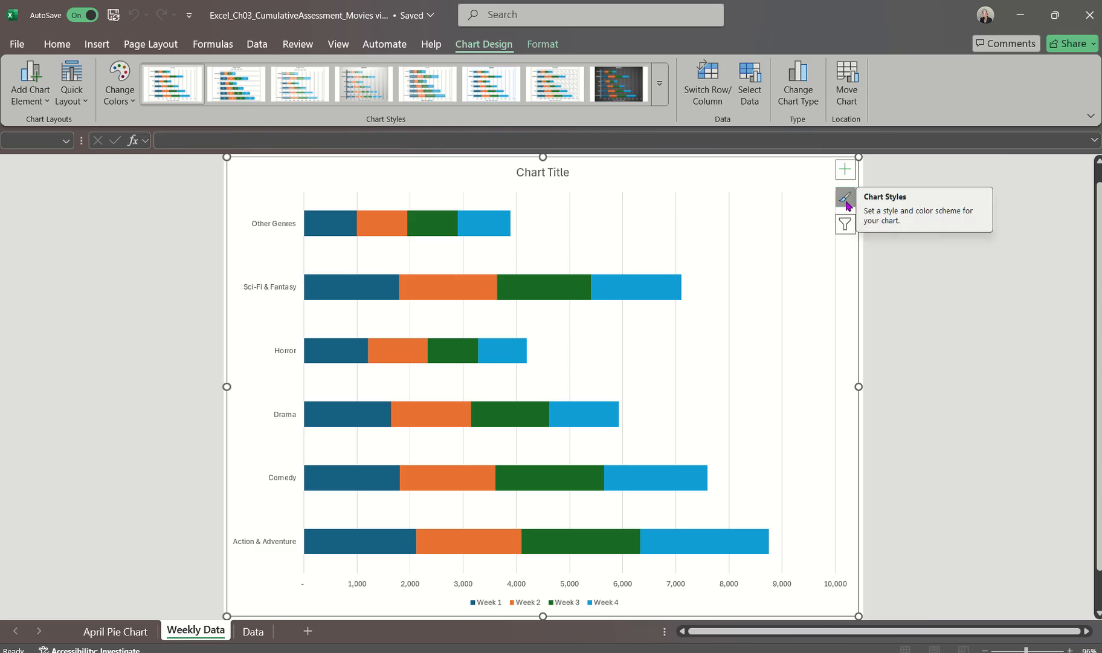
Apply the Style 8 chart style to the stacked bar chart on the Weekly Data sheet
{"action": "left_click", "coordinate": [844, 198]}
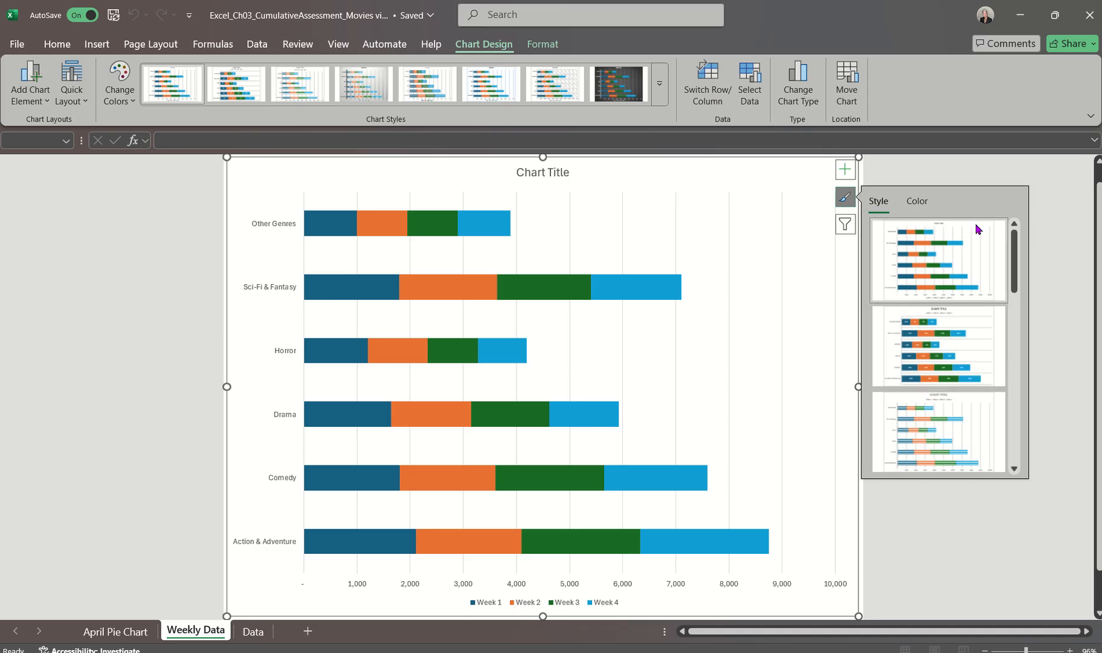
{"action": "left_click", "coordinate": [919, 204]}
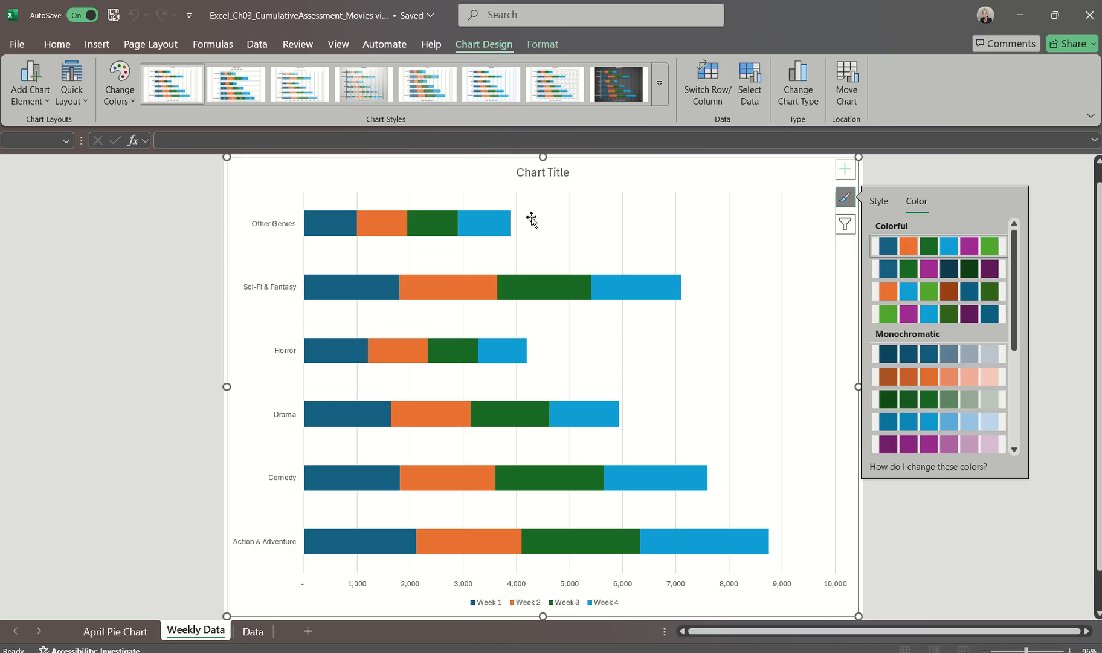
{"action": "left_click", "coordinate": [129, 94]}
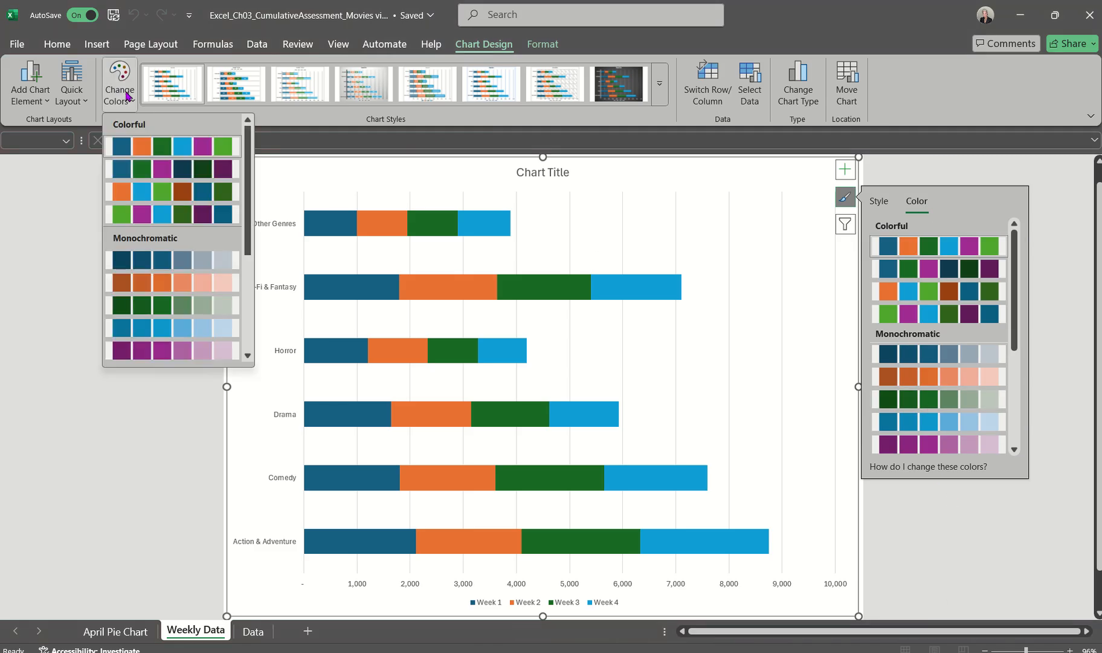
{"action": "left_click", "coordinate": [128, 96]}
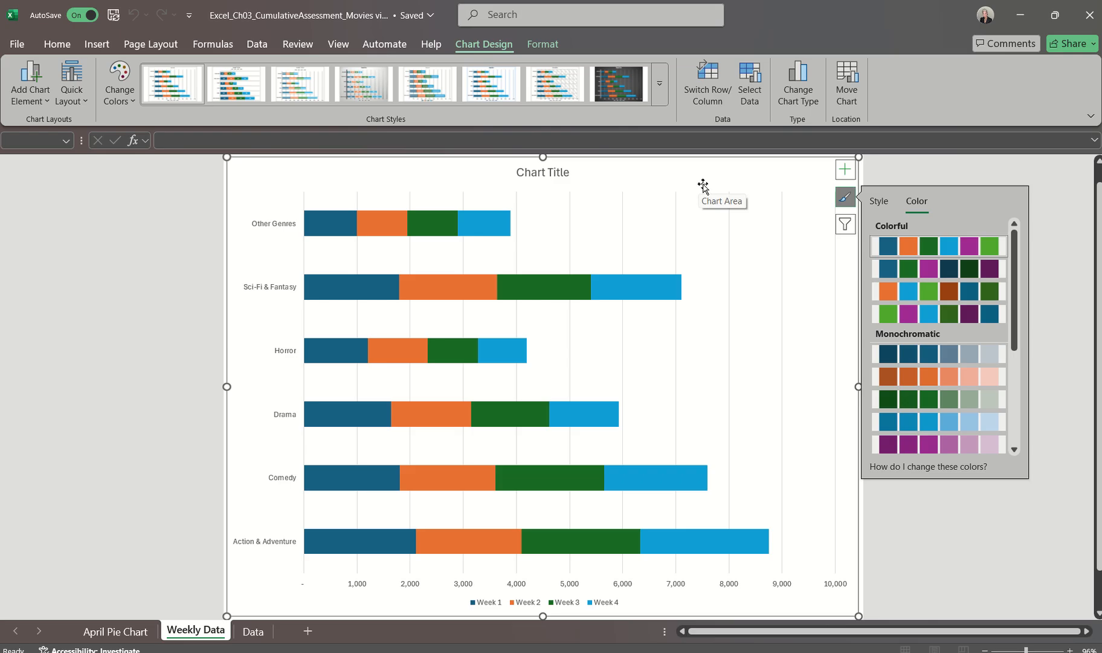
{"action": "left_click", "coordinate": [878, 202]}
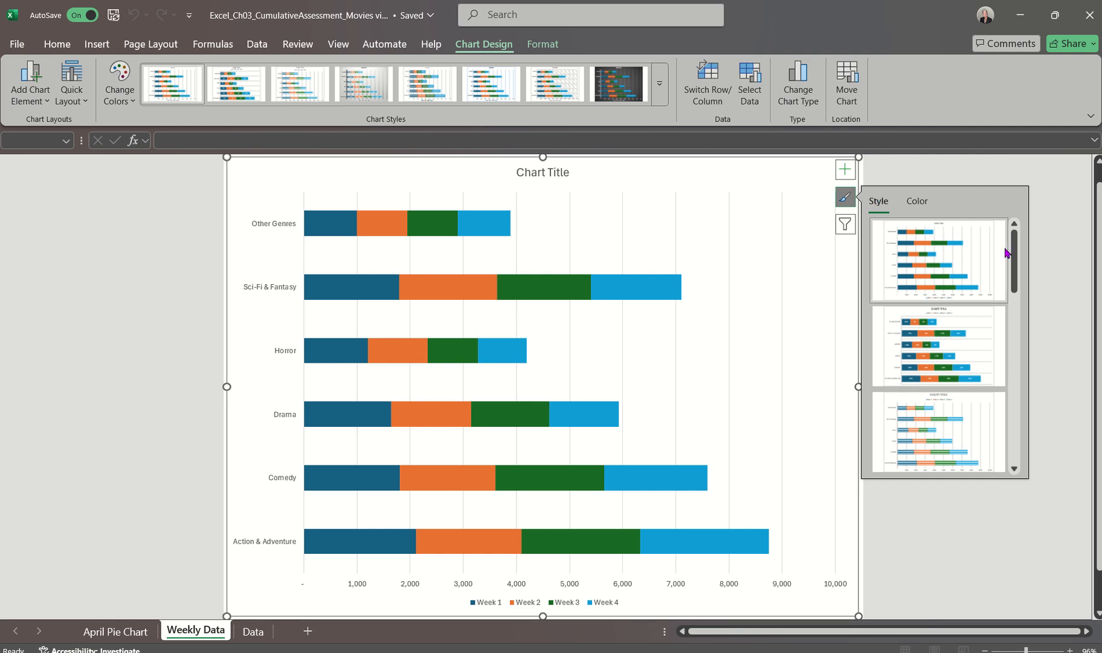
{"action": "left_click_drag", "start_coordinate": [1015, 260], "coordinate": [1016, 390]}
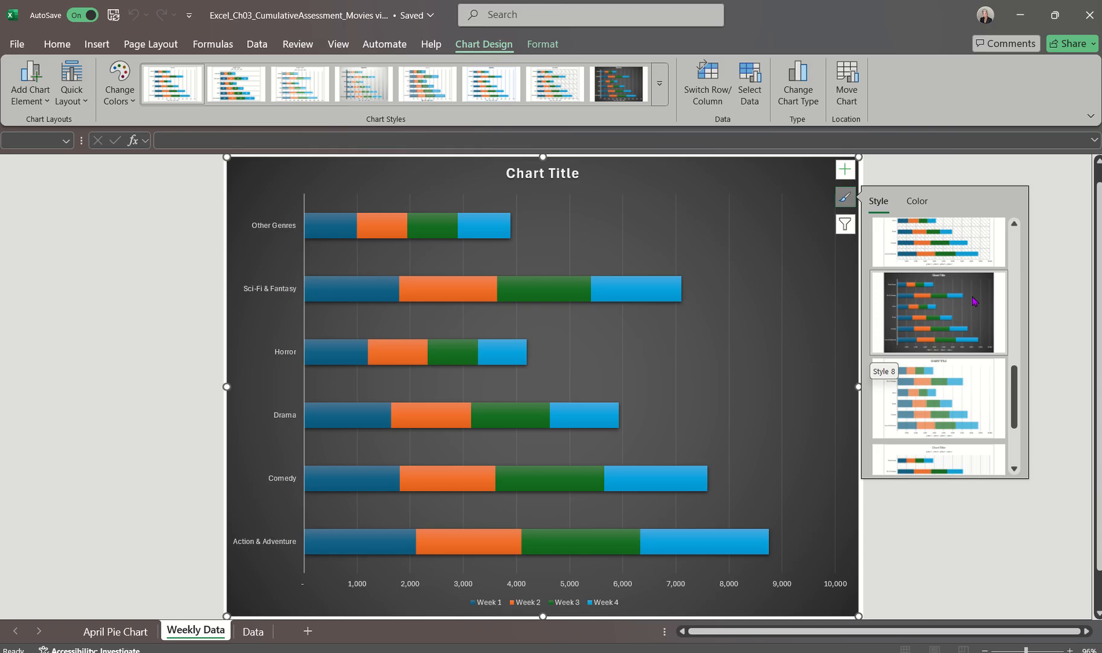
{"action": "left_click", "coordinate": [973, 300]}
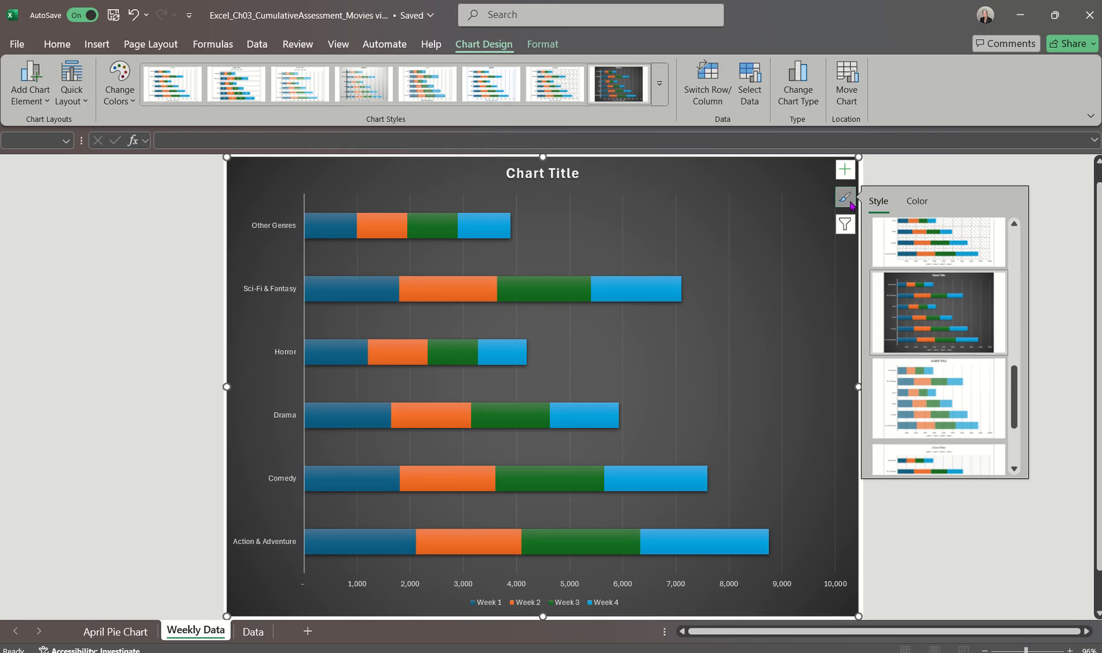
{"action": "left_click", "coordinate": [846, 198]}
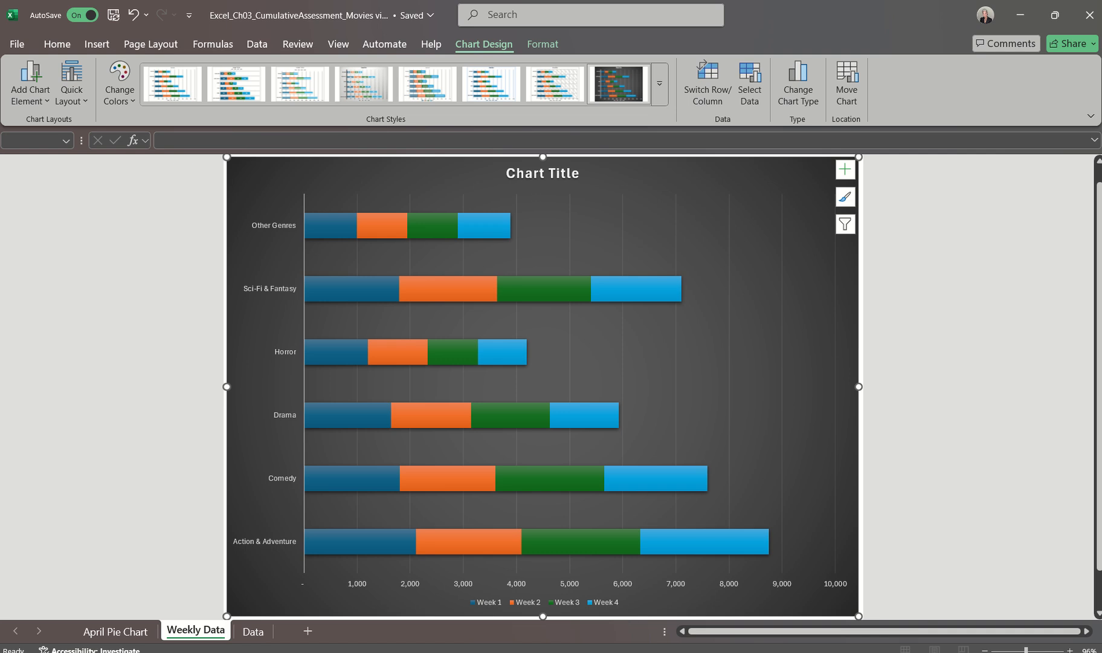
Switch to the Word instructions document to read step 17 on the chart title, then return to the Excel Weekly Data chart sheet
{"action": "left_click", "coordinate": [695, 651]}
{"action": "left_click", "coordinate": [1060, 604]}
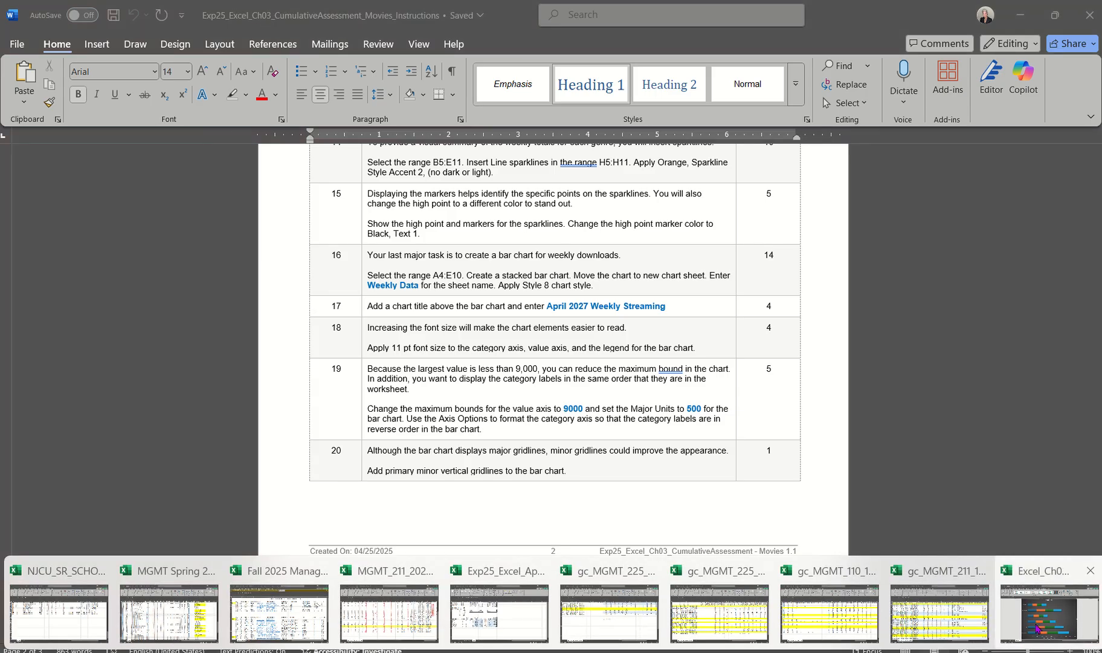
{"action": "left_click", "coordinate": [1038, 629]}
Set the title of the stacked bar chart to April 2027 Weekly Streaming
{"action": "left_click", "coordinate": [525, 174]}
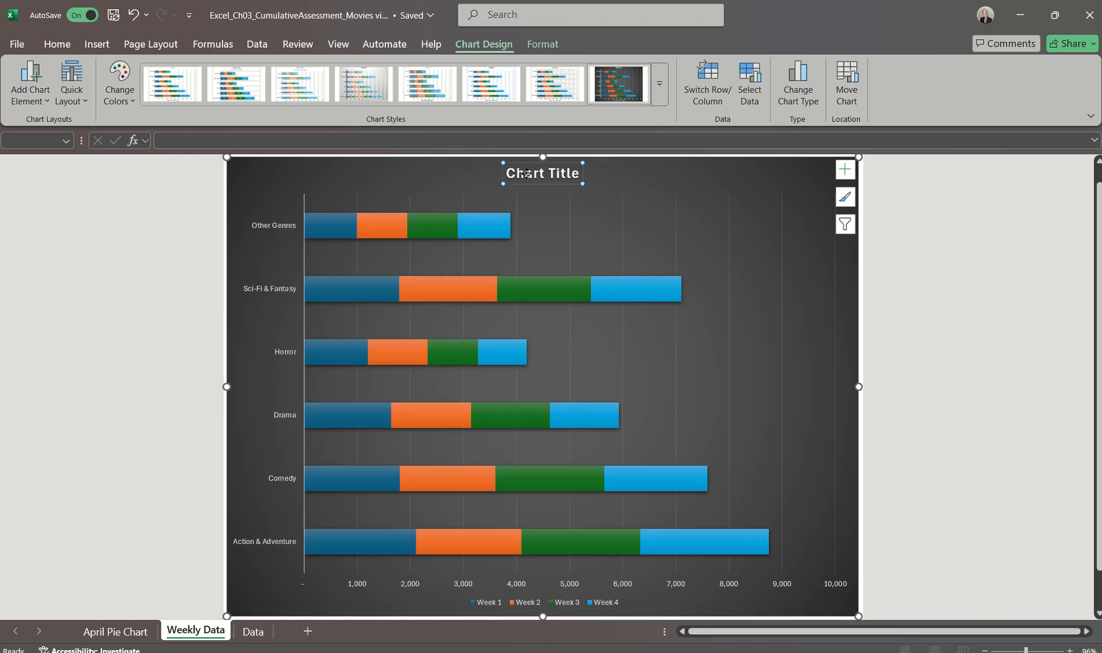
{"action": "type", "text": "Spril"}
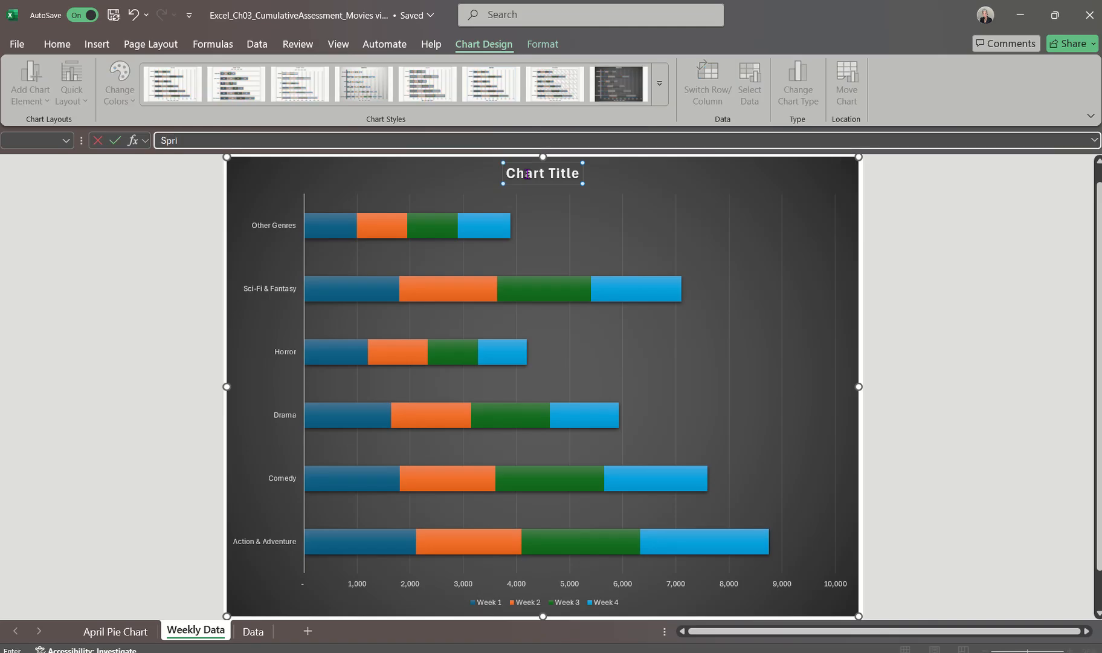
{"action": "key", "text": "BackSpace"}
{"action": "key", "text": "BackSpace"}
{"action": "key", "text": "BackSpace"}
{"action": "key", "text": "BackSpace"}
{"action": "key", "text": "BackSpace"}
{"action": "type", "text": "April 2027 Weekly Streaming"}
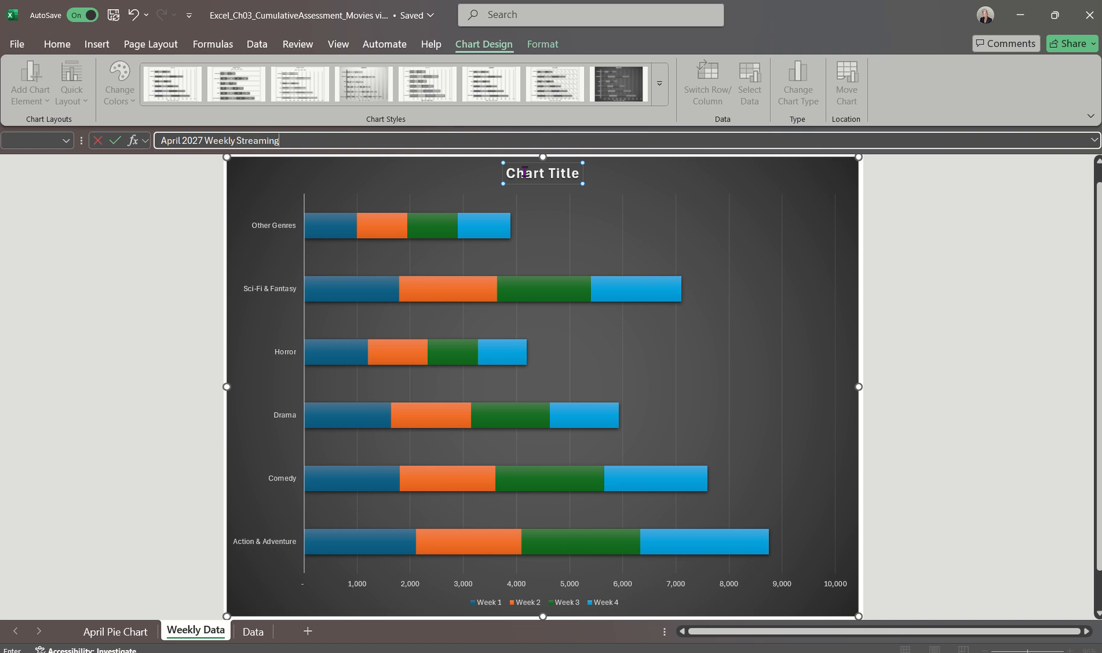
{"action": "key", "text": "Return"}
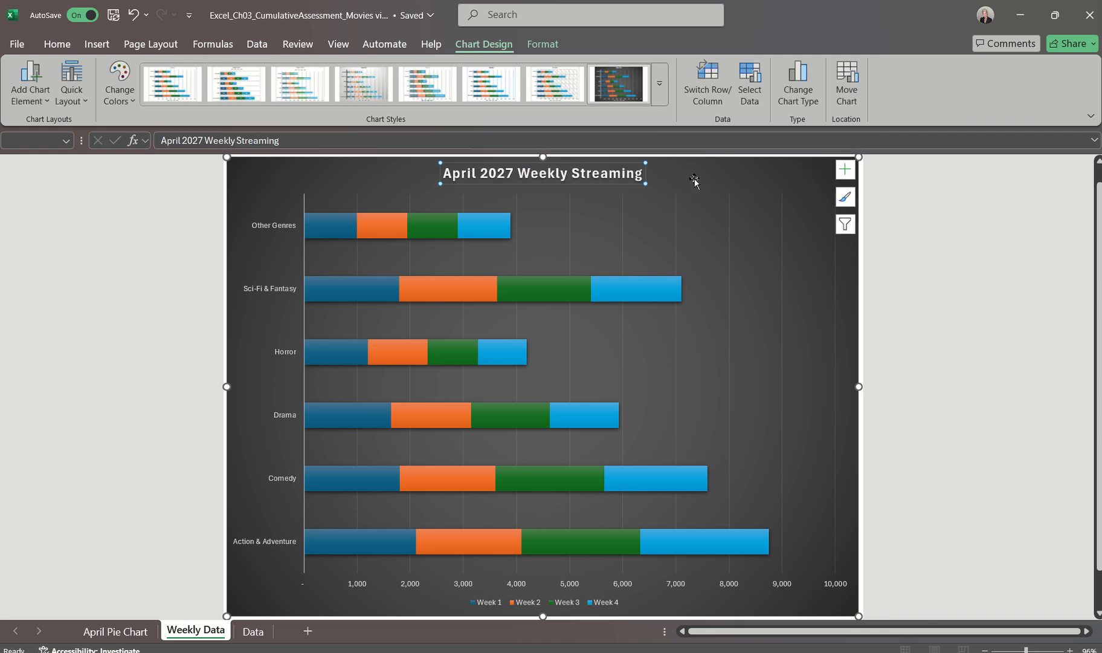
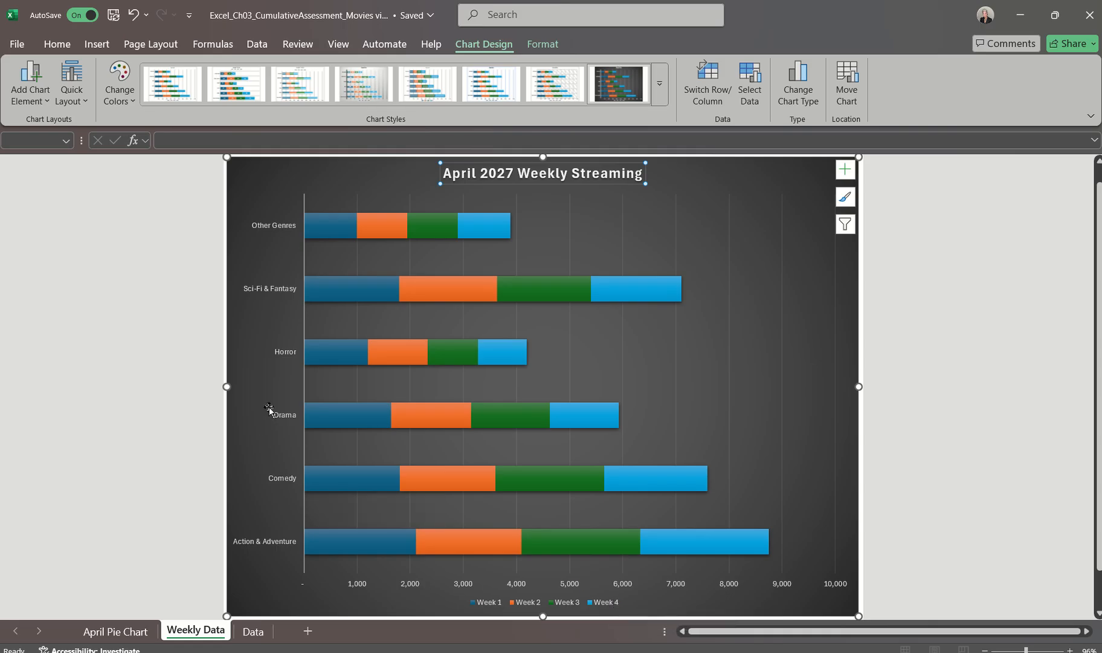
Set the font size of the stacked bar chart's category axis labels to 11 pt
{"action": "left_click", "coordinate": [281, 420]}
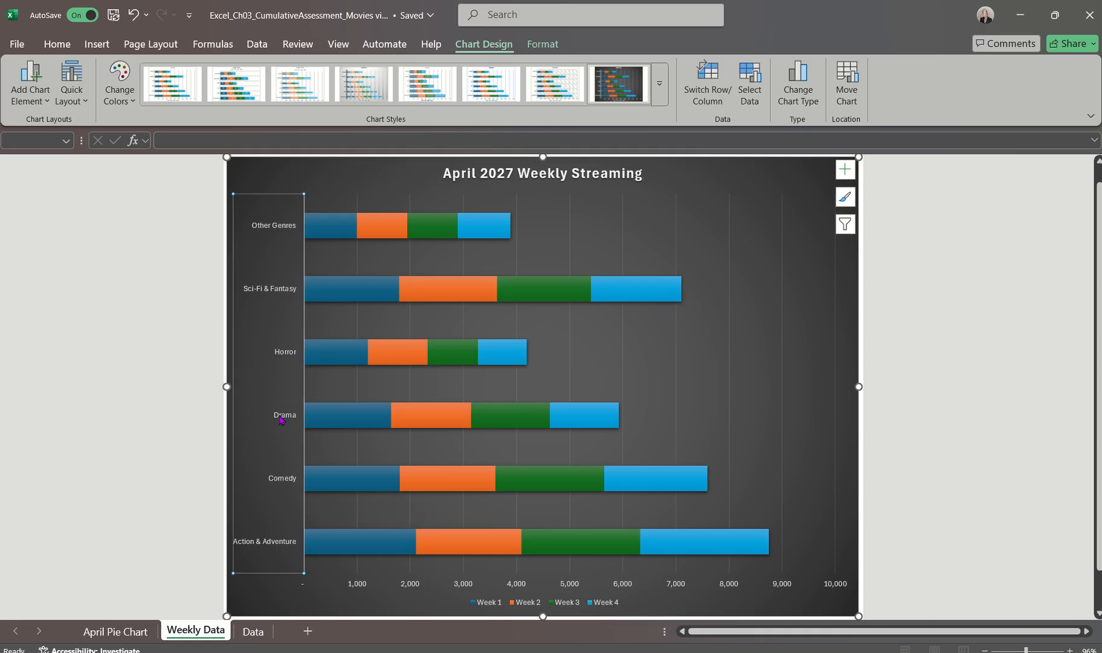
{"action": "left_click", "coordinate": [61, 47]}
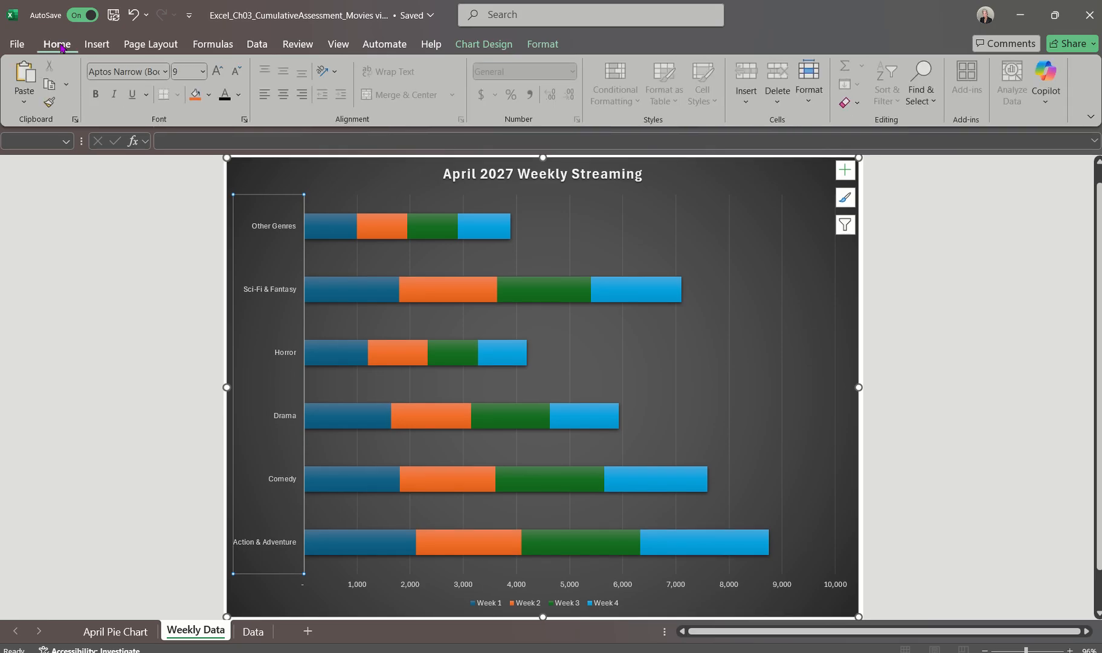
{"action": "left_click", "coordinate": [204, 73]}
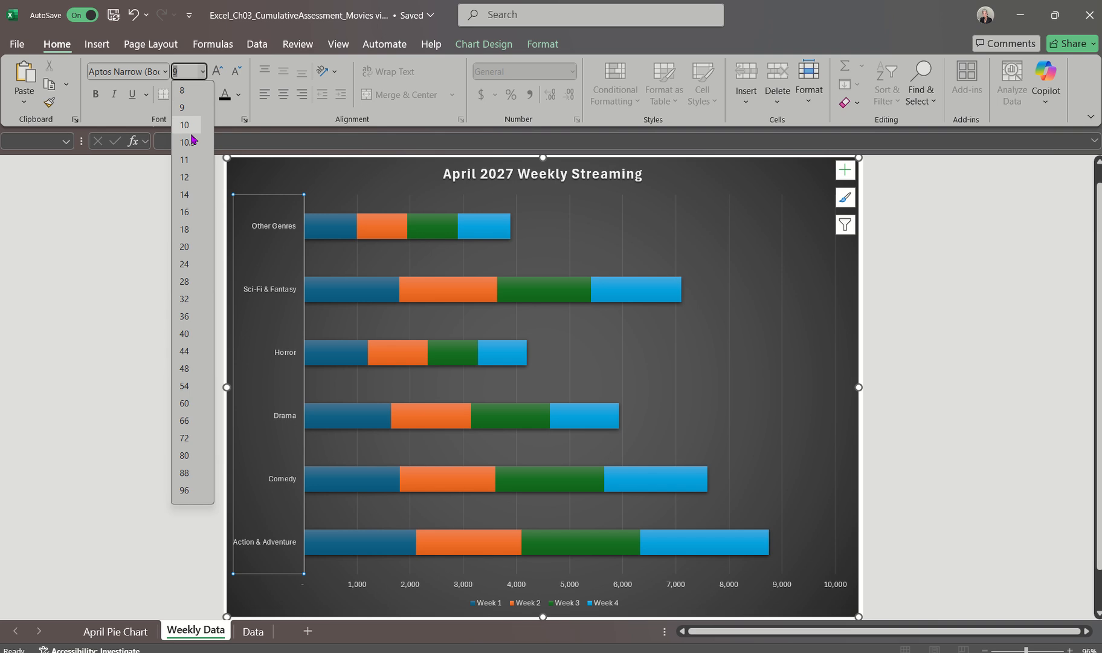
{"action": "left_click", "coordinate": [185, 161]}
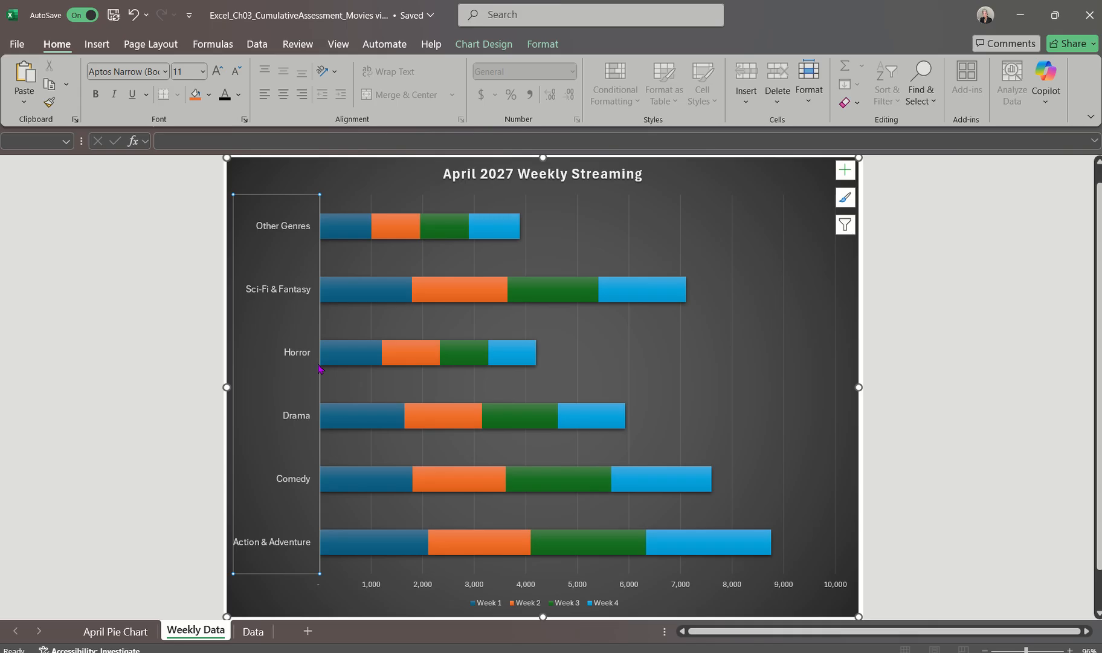
Set the font size of the stacked bar chart's value axis labels and its legend to 11 pt
{"action": "left_click", "coordinate": [427, 591]}
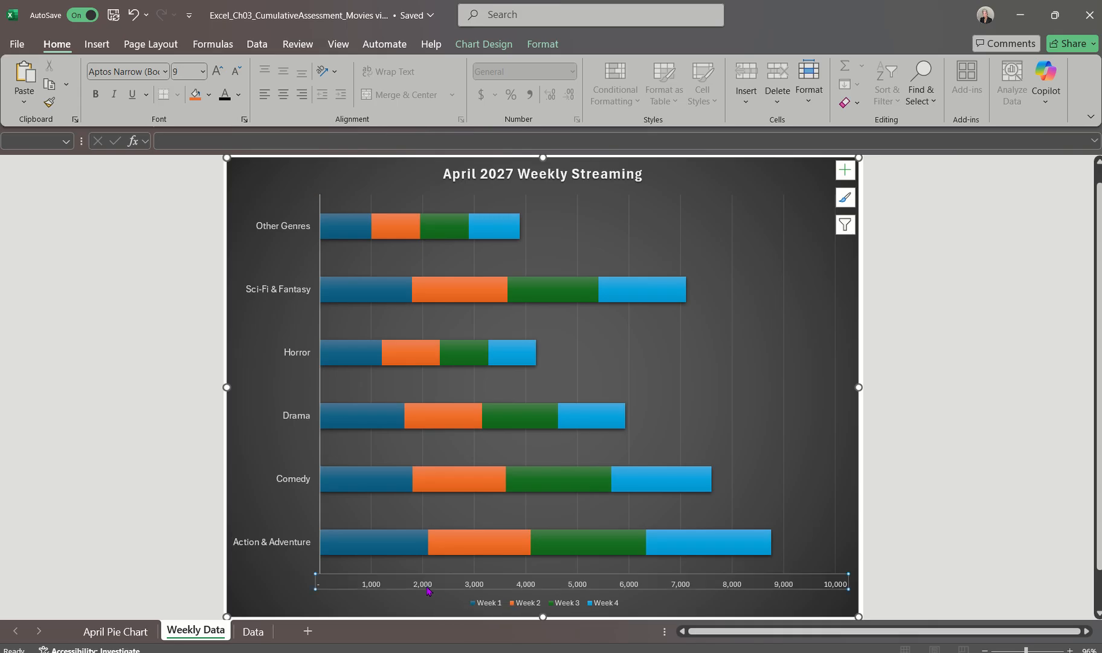
{"action": "left_click", "coordinate": [203, 73]}
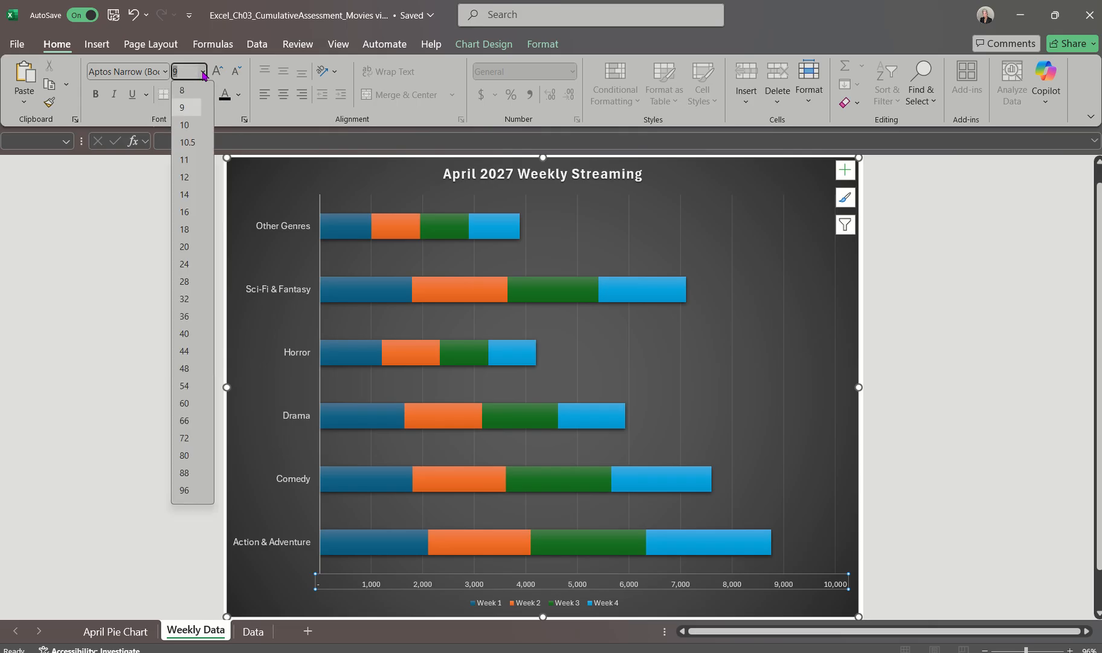
{"action": "left_click", "coordinate": [185, 160]}
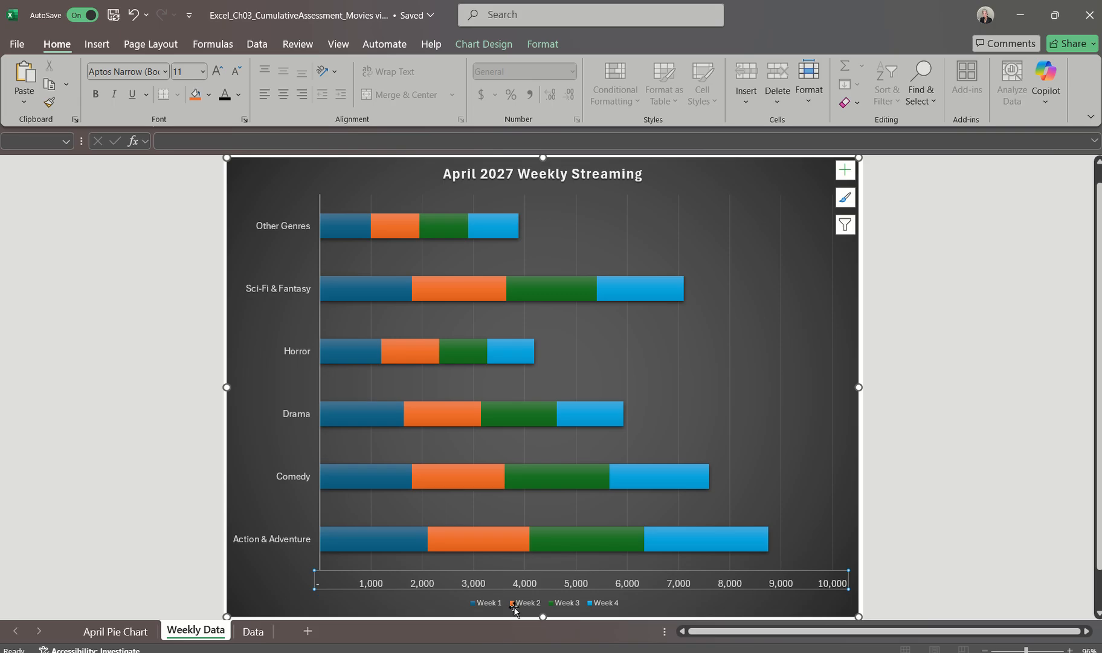
{"action": "left_click", "coordinate": [613, 606]}
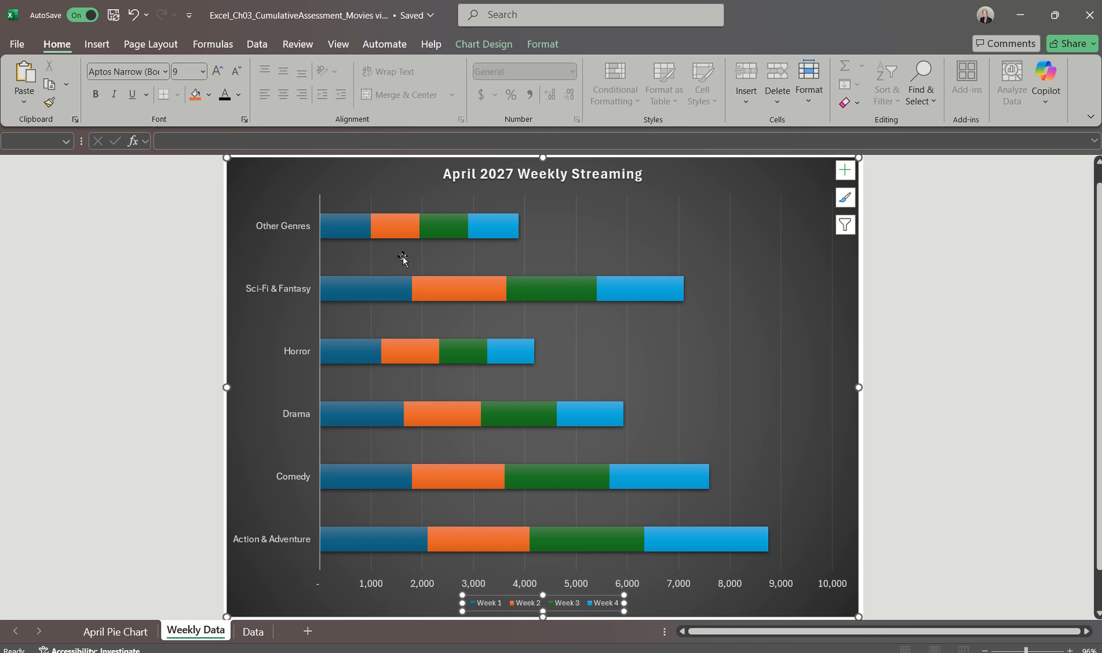
{"action": "left_click", "coordinate": [203, 71]}
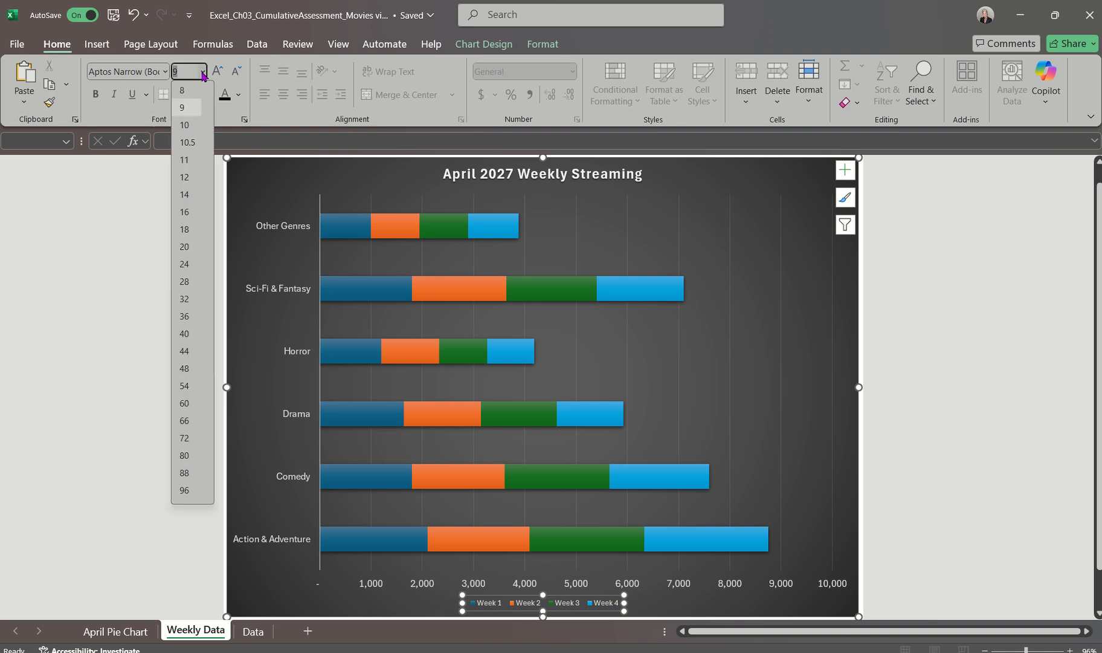
{"action": "left_click", "coordinate": [194, 160]}
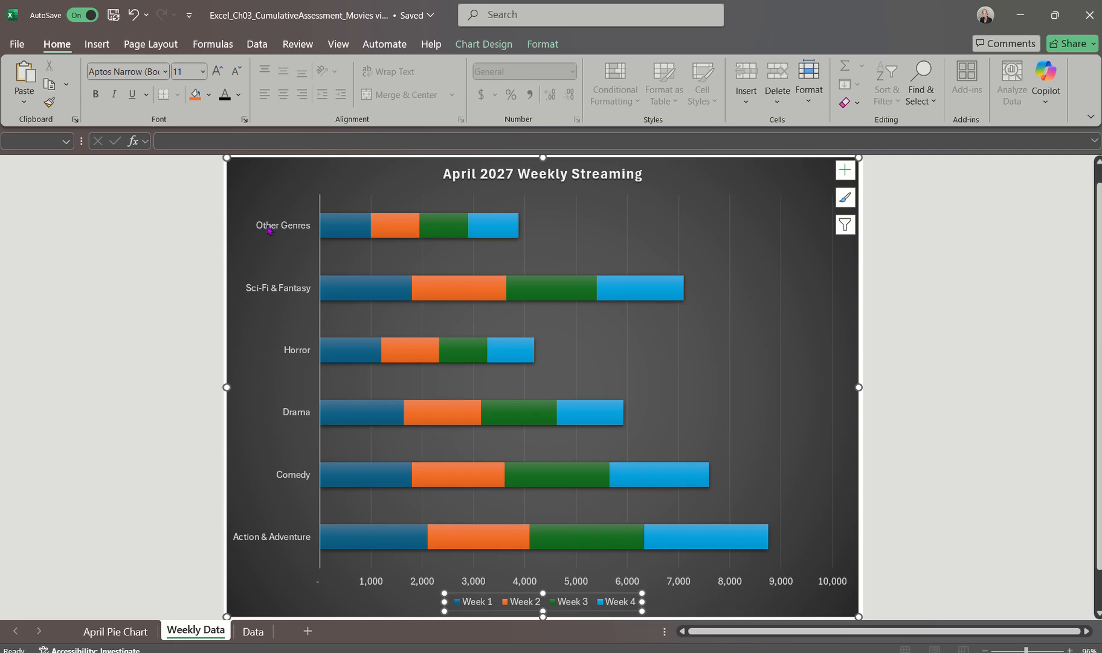
Check the font sizes of the category axis, value axis and legend on the stacked bar chart
{"action": "left_click", "coordinate": [261, 580]}
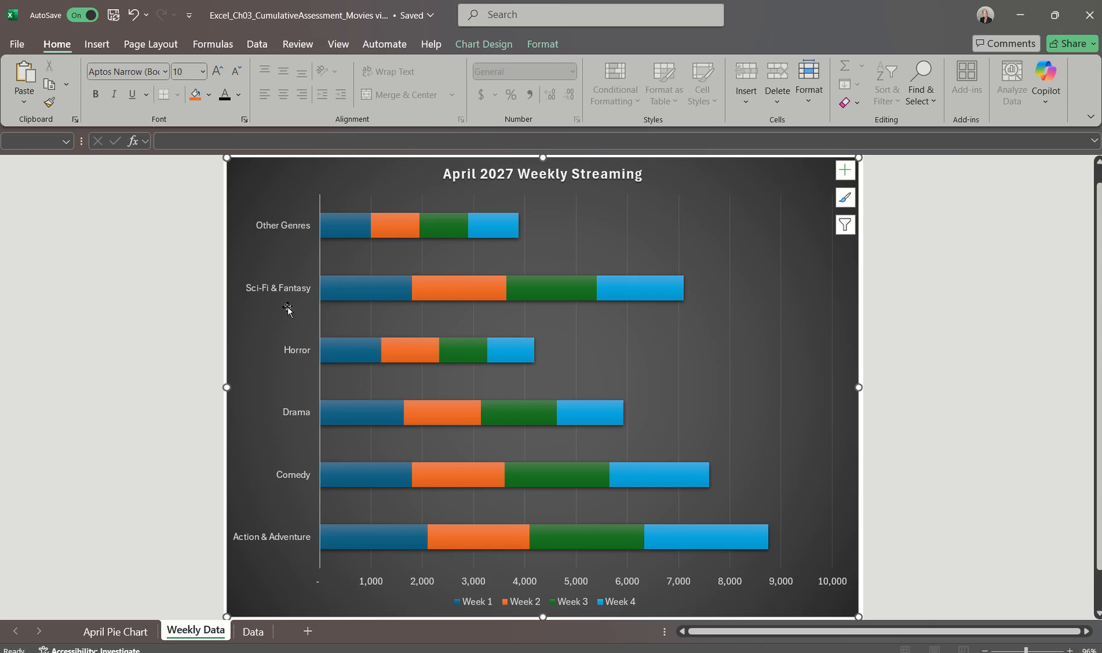
{"action": "left_click", "coordinate": [279, 536]}
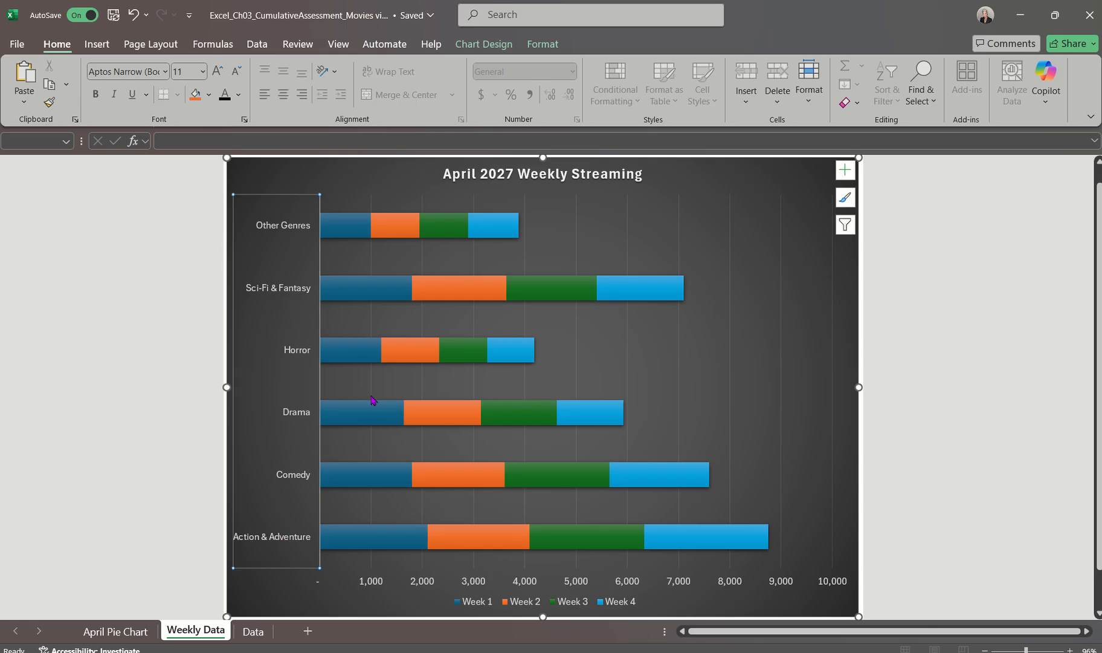
{"action": "left_click", "coordinate": [425, 582]}
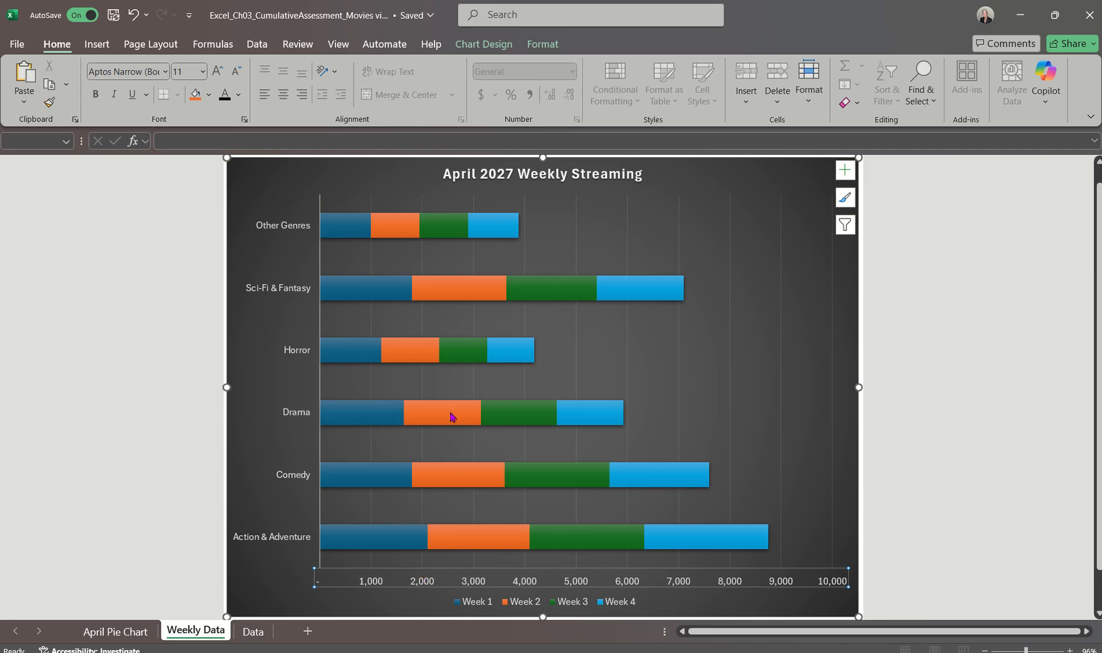
{"action": "left_click", "coordinate": [480, 600]}
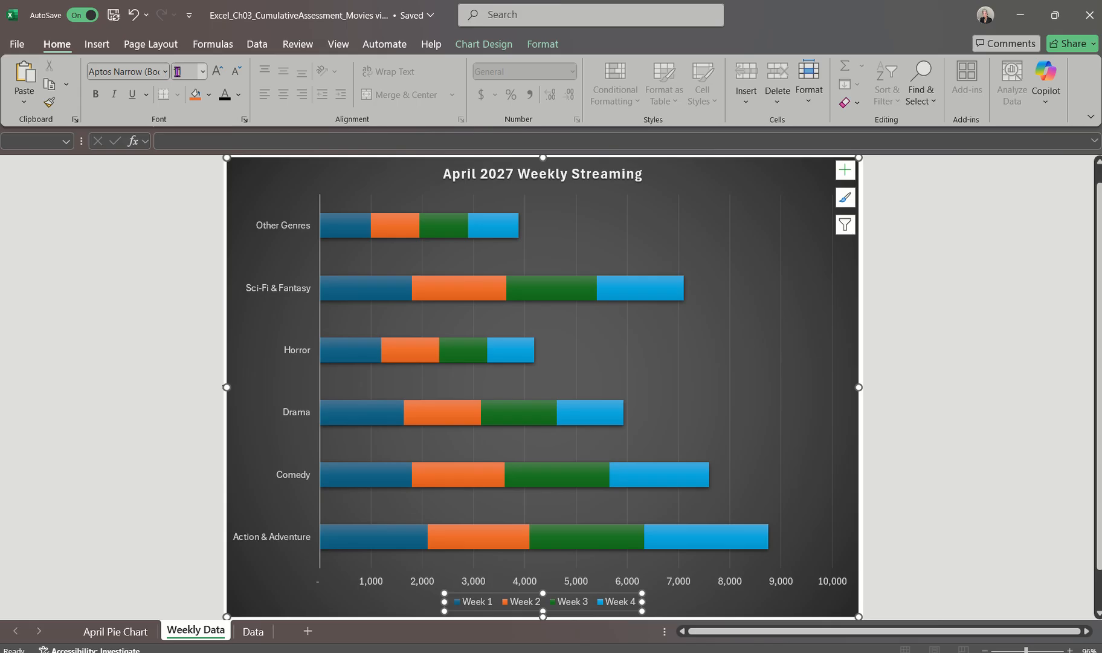
{"action": "left_click", "coordinate": [253, 189]}
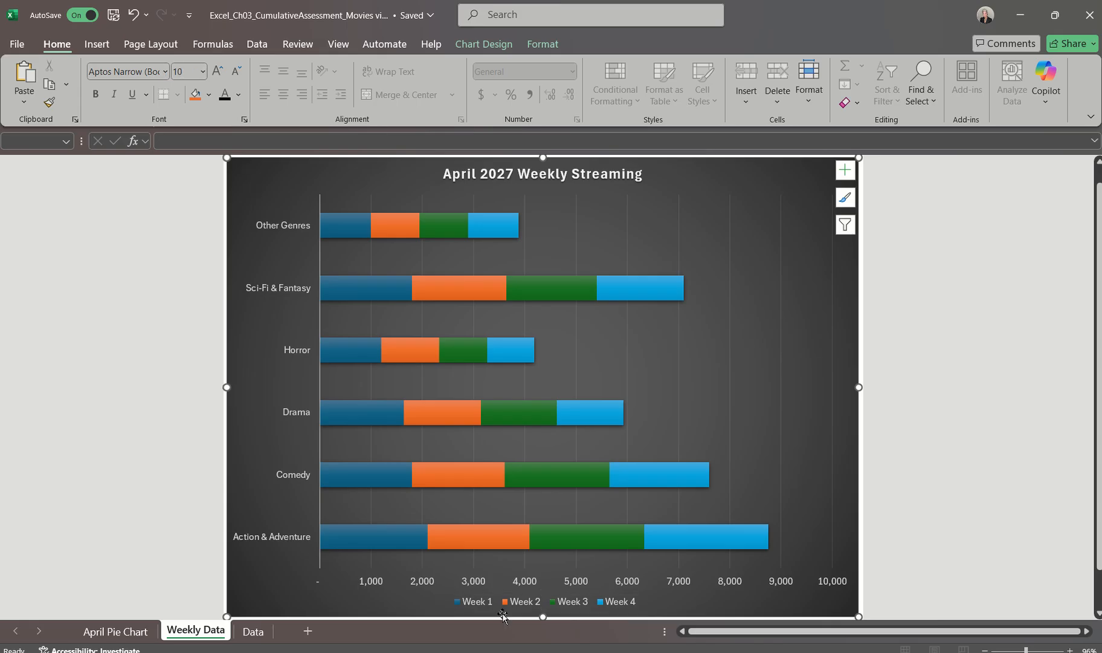
Switch to the Word instructions document to read step 19 on the axis settings, then return to the Excel Weekly Data chart sheet
{"action": "left_click", "coordinate": [520, 651]}
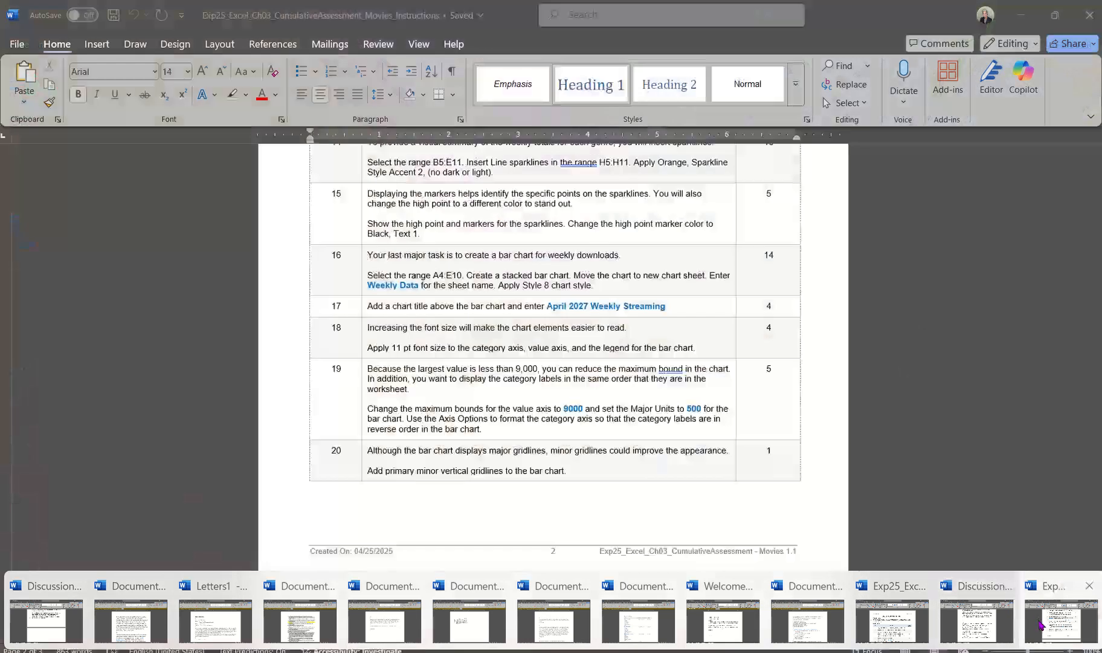
{"action": "left_click", "coordinate": [1040, 622]}
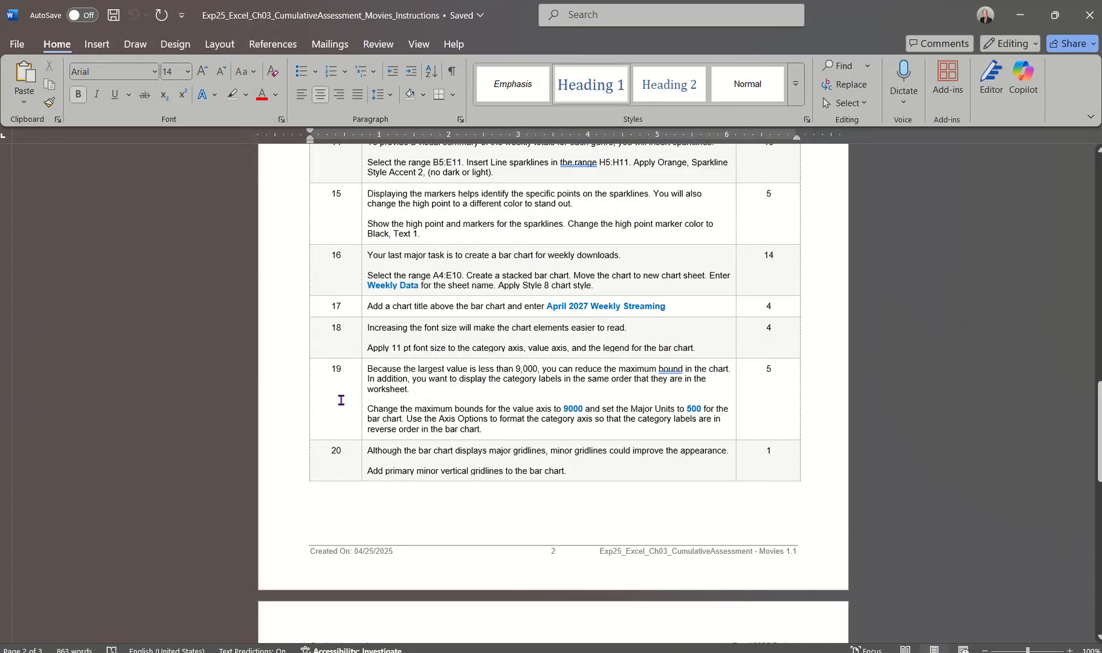
{"action": "scroll", "coordinate": [323, 399], "scroll_direction": "down", "scroll_amount": 1}
{"action": "scroll", "coordinate": [323, 400], "scroll_direction": "down", "scroll_amount": 3}
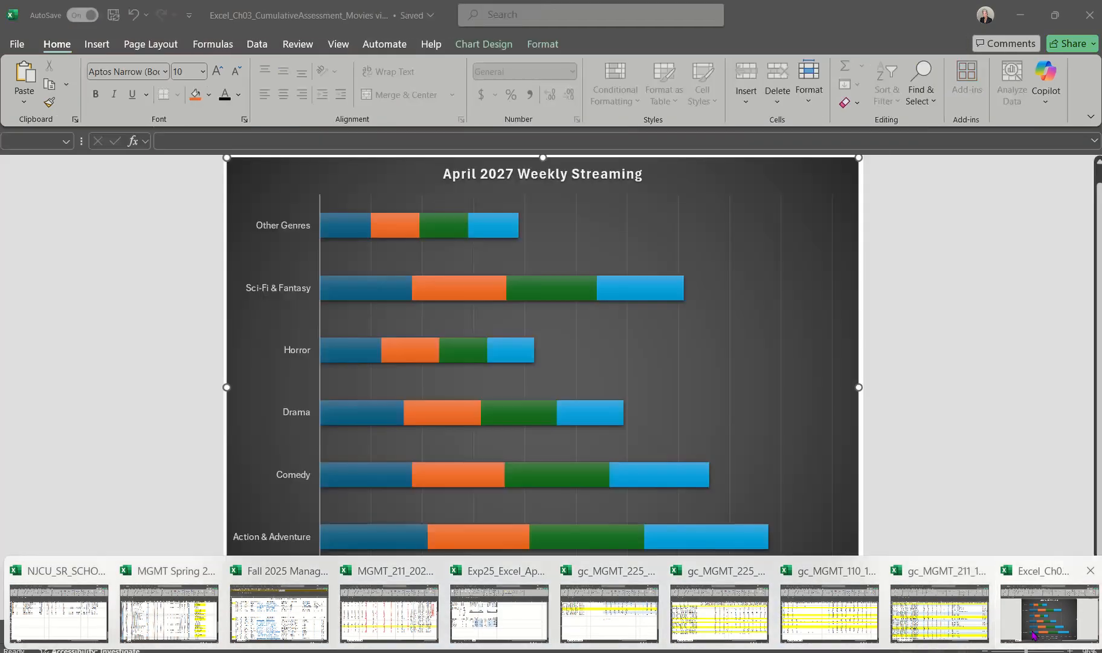
{"action": "left_click", "coordinate": [1034, 635]}
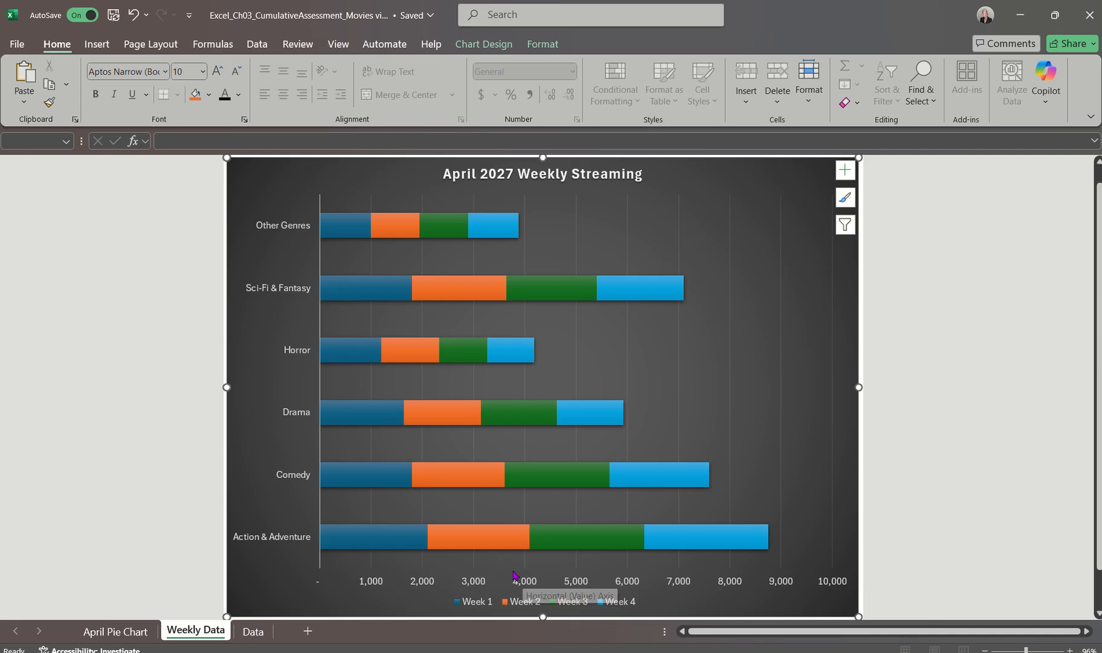
Set the value axis maximum bound to 9000 and its major units to 500 on the stacked bar chart
{"action": "double_click", "coordinate": [781, 583]}
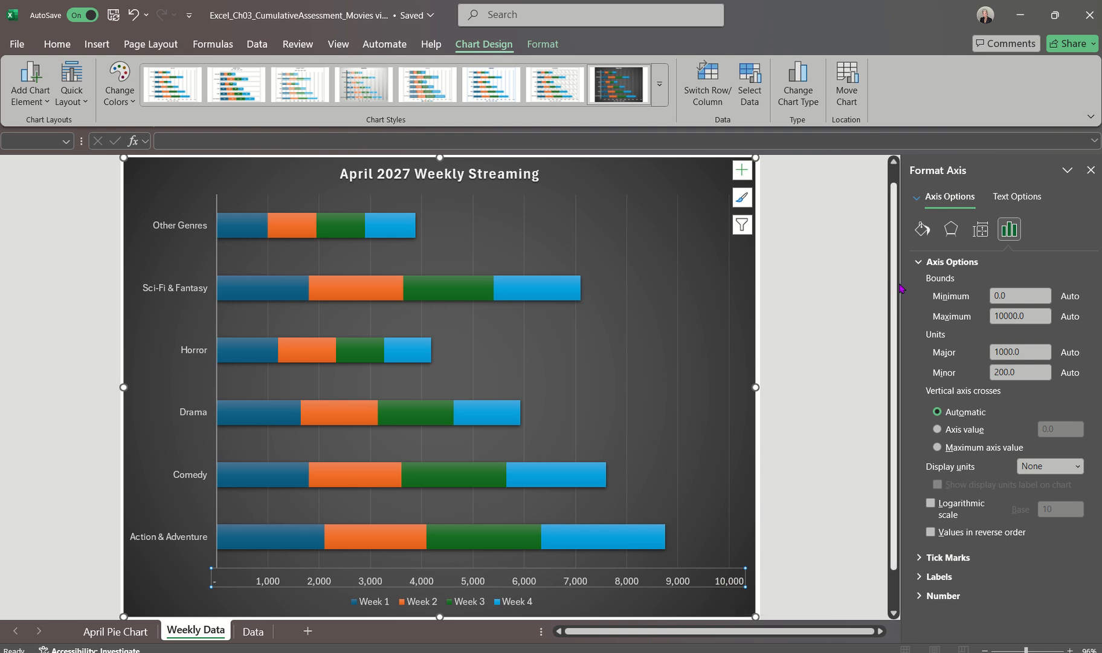
{"action": "left_click", "coordinate": [977, 317]}
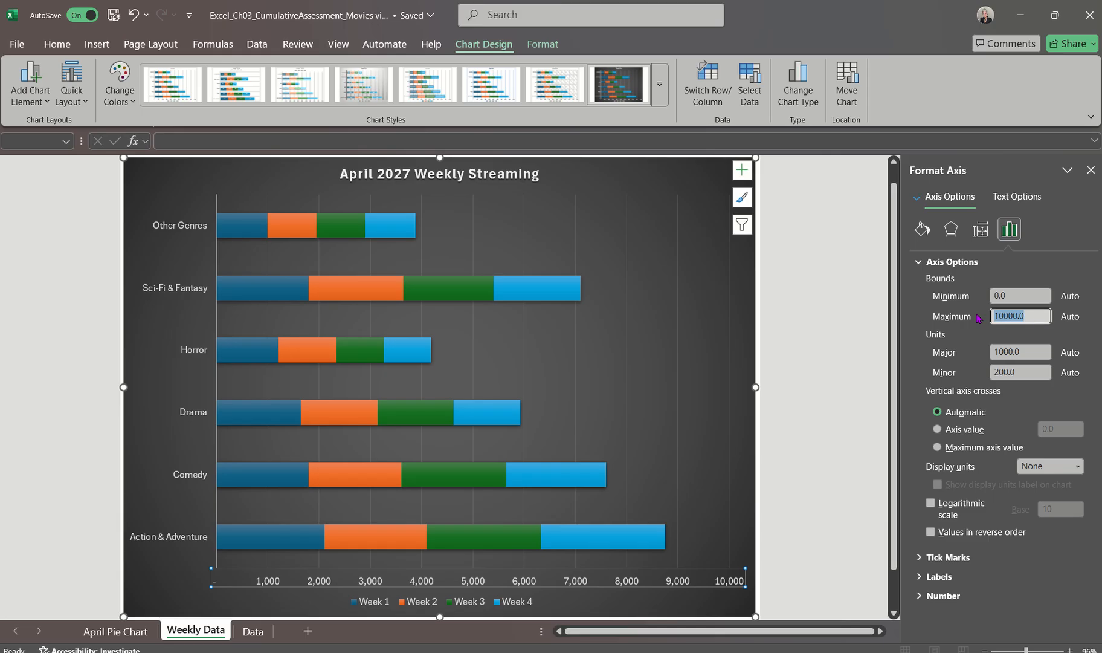
{"action": "type", "text": "9000"}
{"action": "key", "text": "Return"}
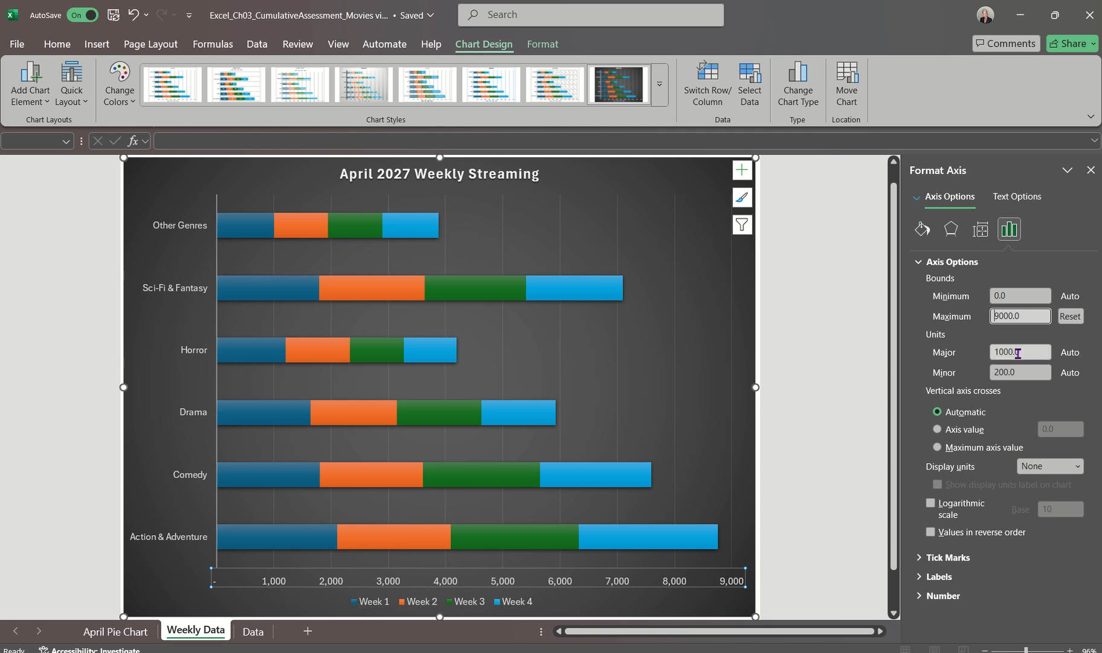
{"action": "left_click_drag", "start_coordinate": [1022, 352], "coordinate": [956, 353]}
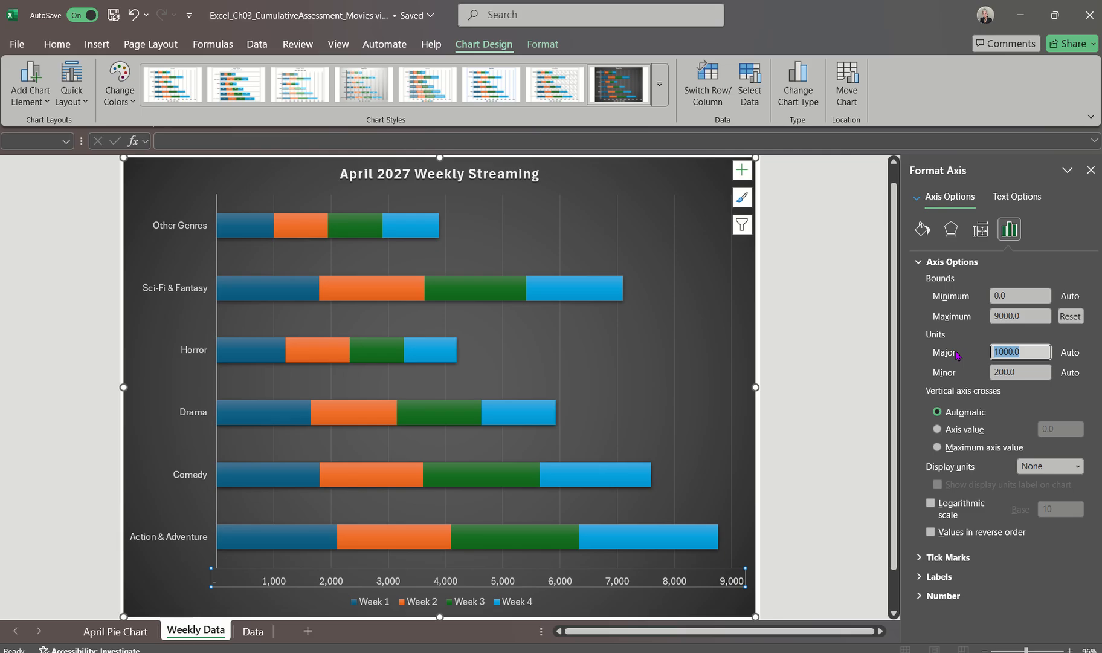
{"action": "type", "text": "500"}
{"action": "key", "text": "Return"}
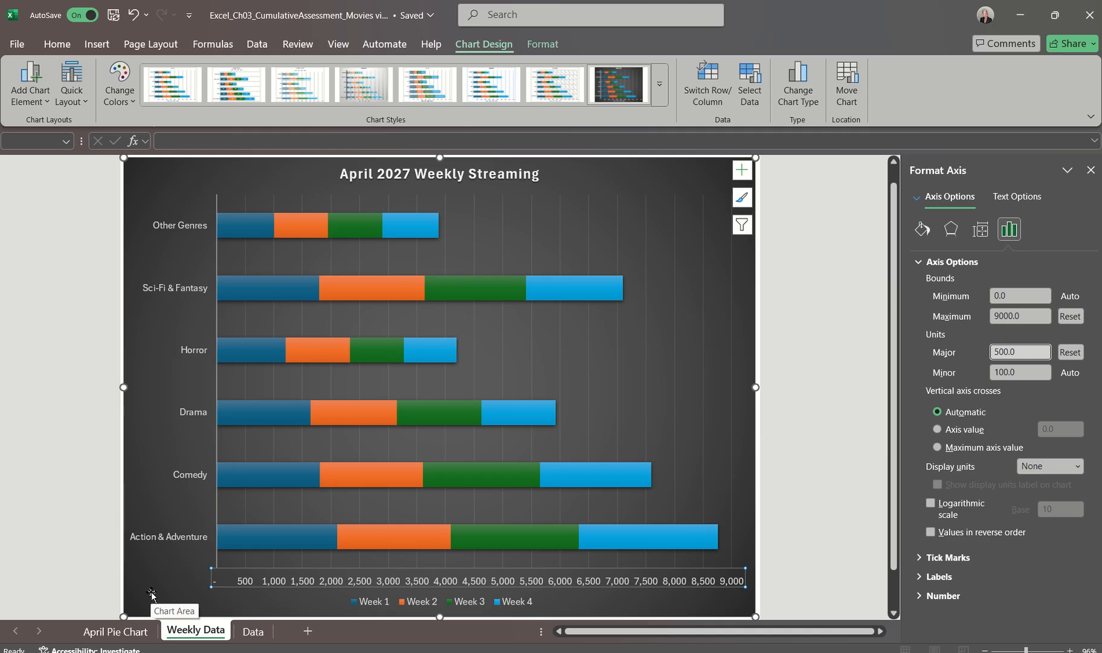
Compare the order of the chart's category labels with the genre order on the Data sheet, then return to the Weekly Data sheet
{"action": "left_click", "coordinate": [180, 551]}
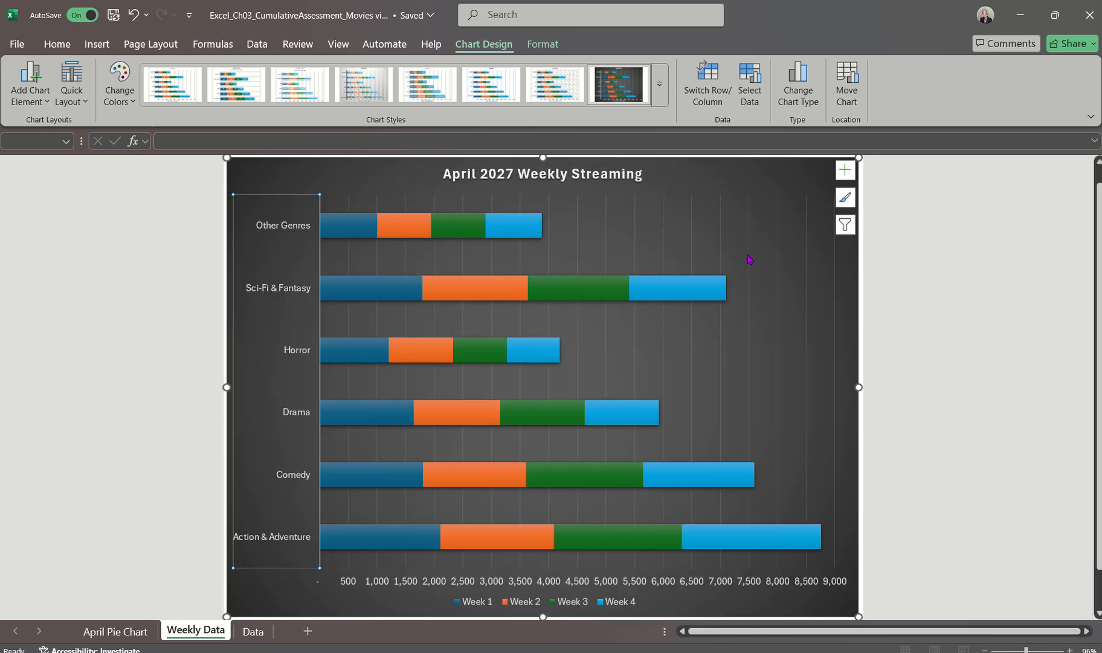
{"action": "left_click", "coordinate": [1091, 170]}
{"action": "left_click", "coordinate": [268, 583]}
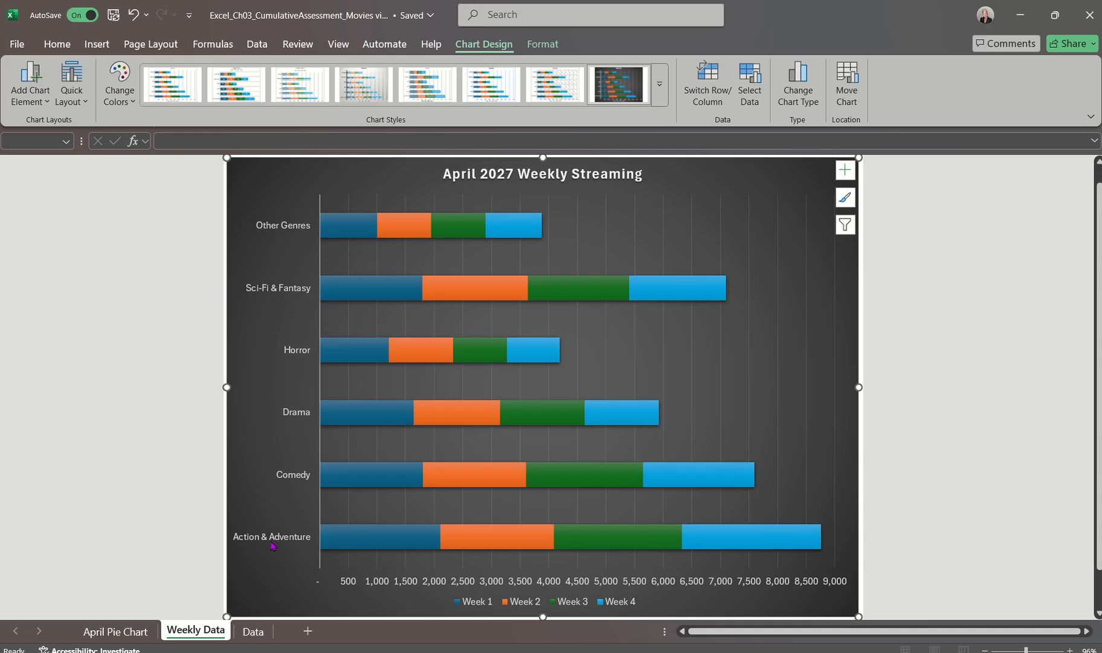
{"action": "left_click", "coordinate": [275, 537]}
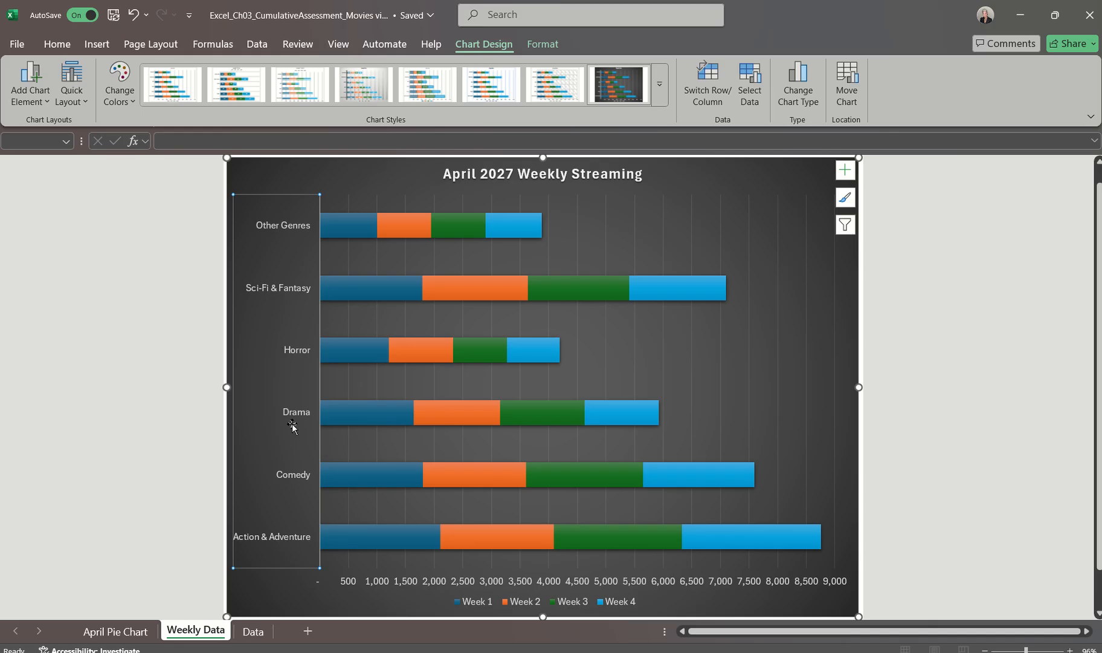
{"action": "left_click", "coordinate": [253, 630]}
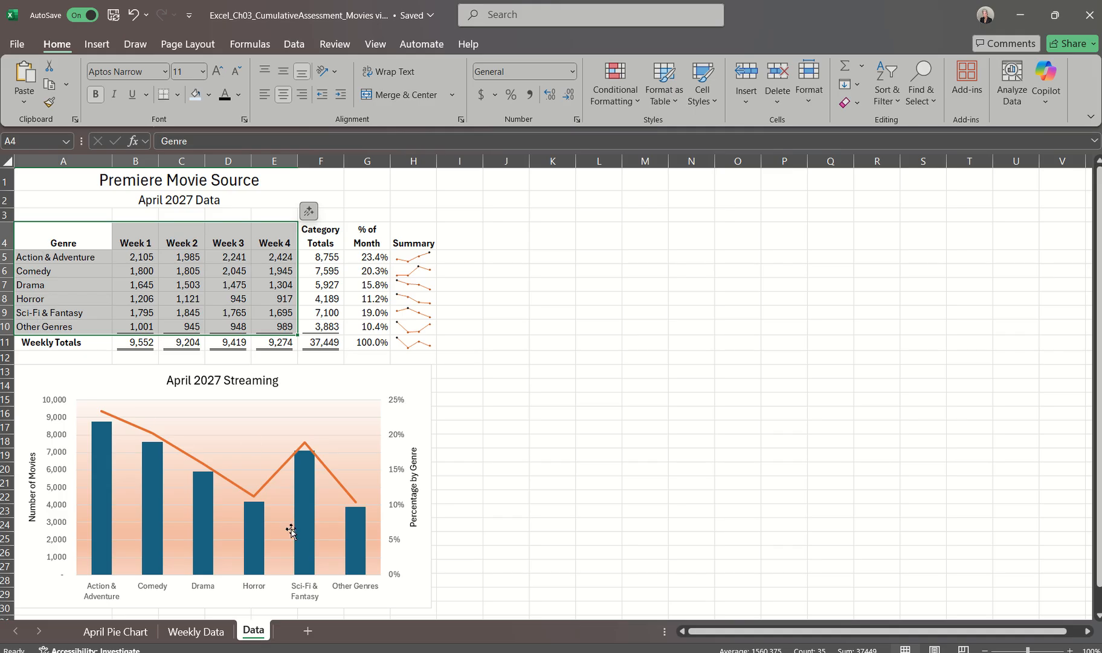
{"action": "left_click", "coordinate": [187, 632]}
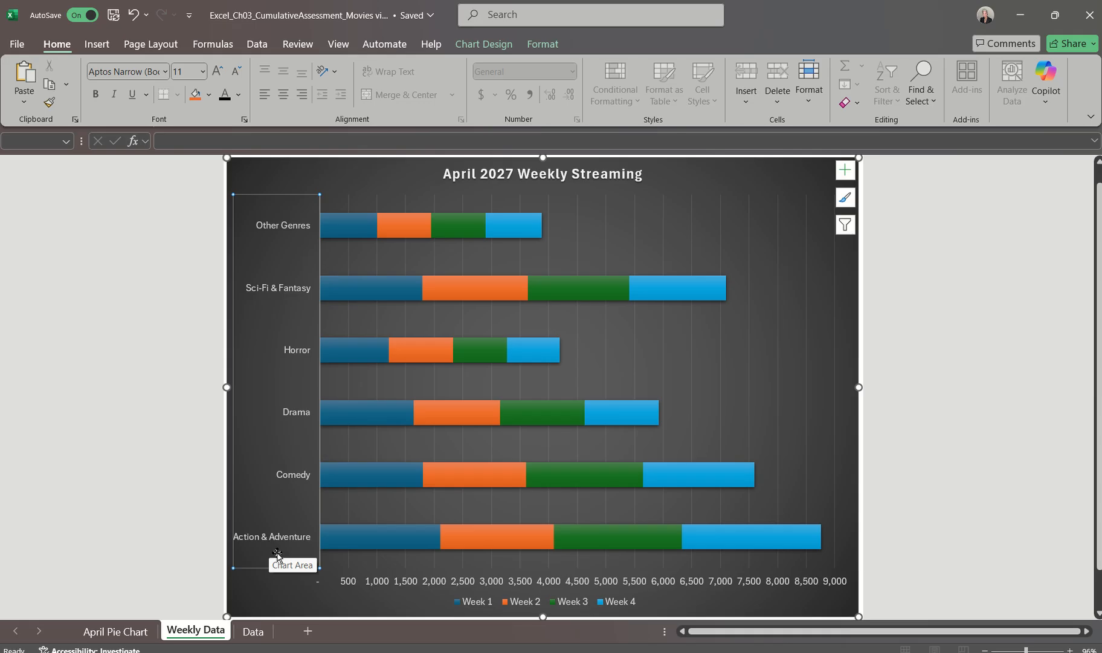
Format the category axis of the stacked bar chart to show its categories in reverse order
{"action": "double_click", "coordinate": [292, 477]}
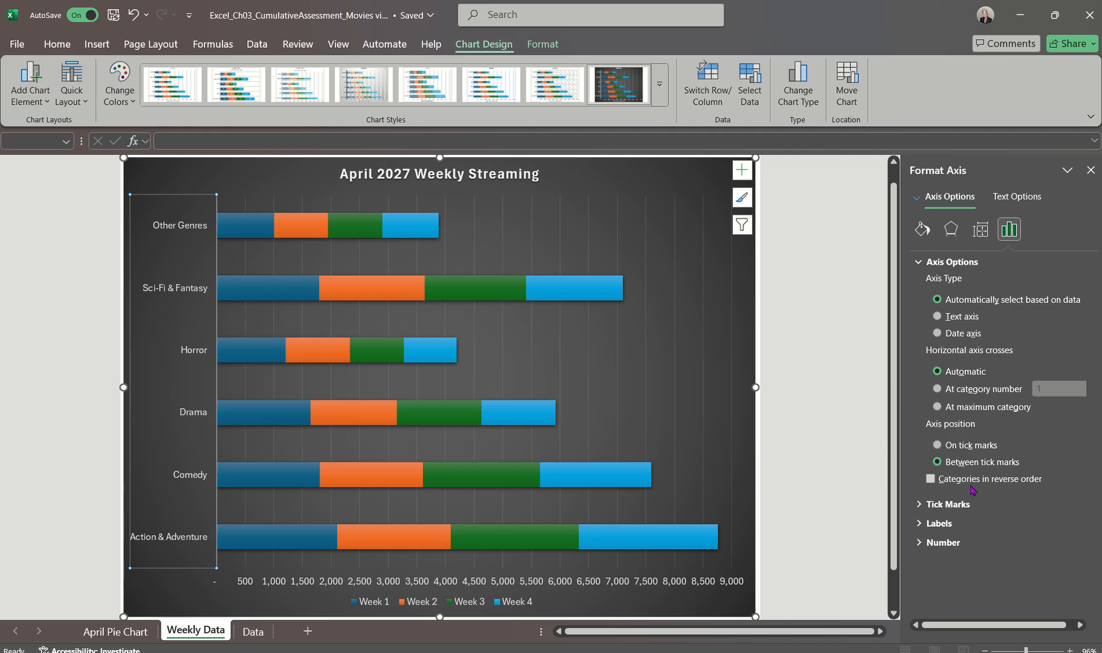
{"action": "left_click", "coordinate": [931, 479]}
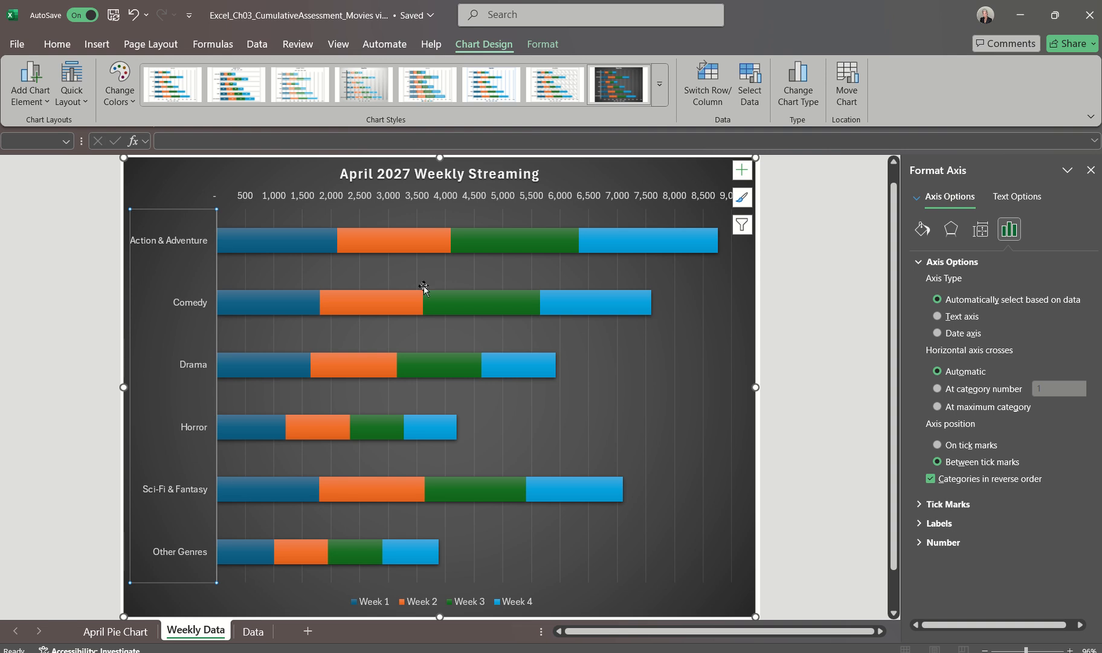
{"action": "left_click", "coordinate": [1090, 170]}
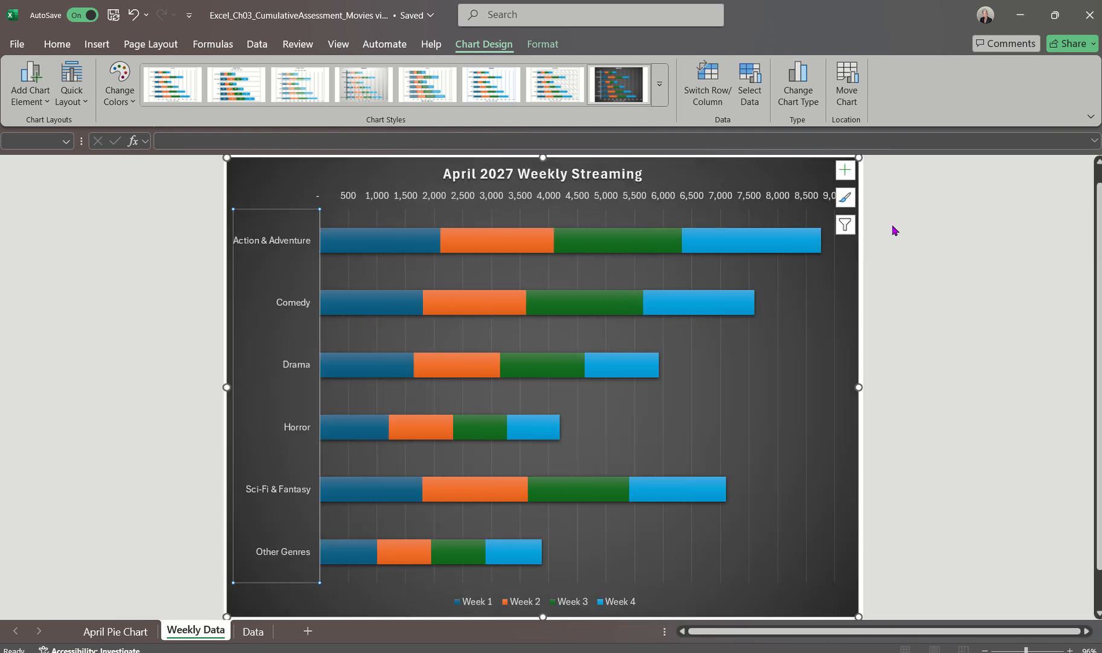
{"action": "double_click", "coordinate": [301, 430]}
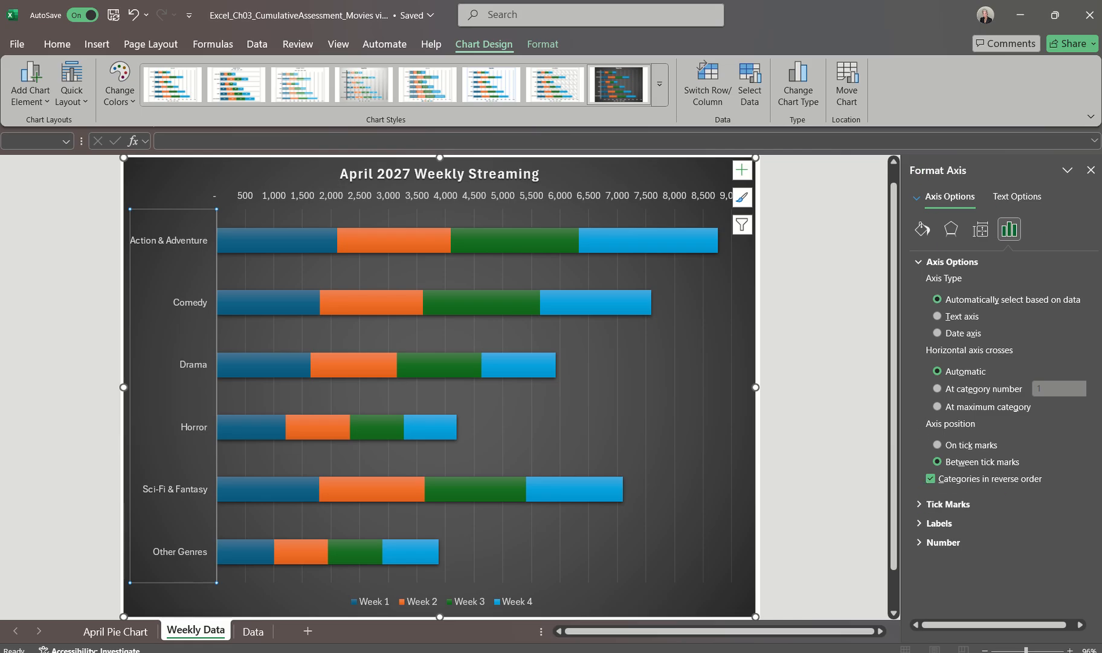
{"action": "left_click", "coordinate": [1090, 170]}
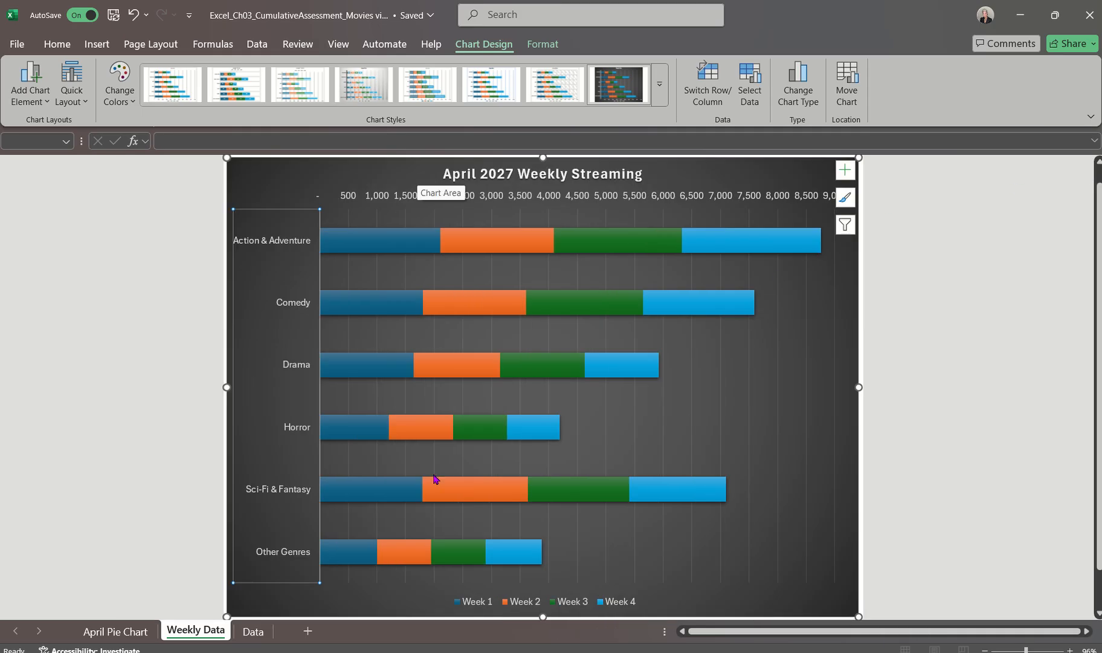
Switch to the Word instructions document to read step 20 on gridlines, then return to the Excel Weekly Data chart sheet
{"action": "left_click", "coordinate": [761, 652]}
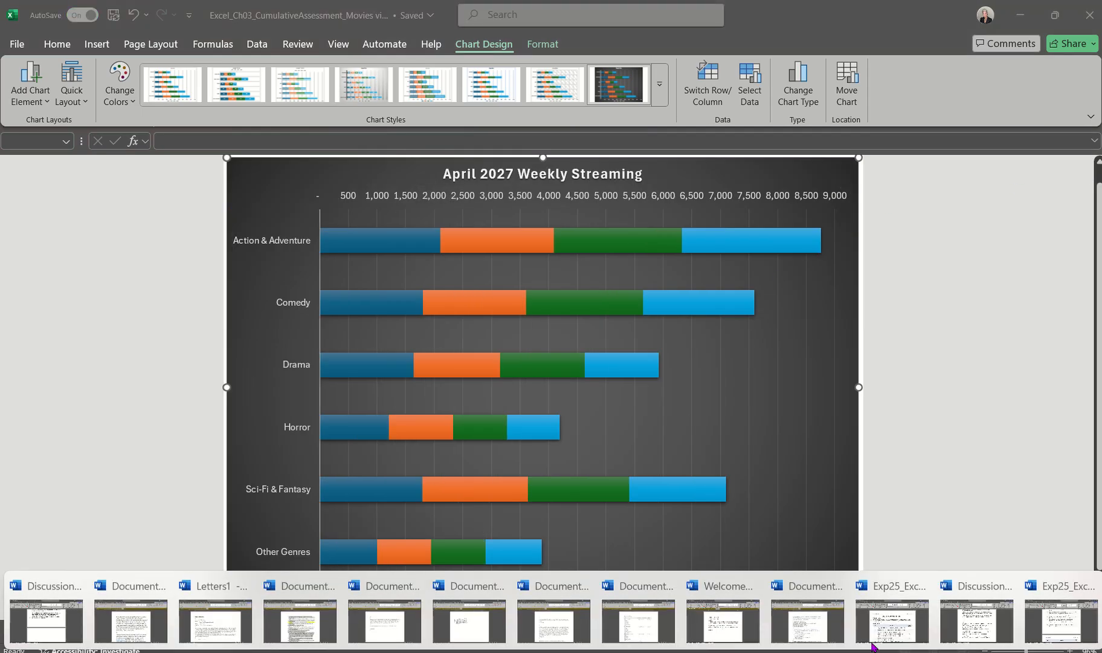
{"action": "left_click", "coordinate": [1036, 637]}
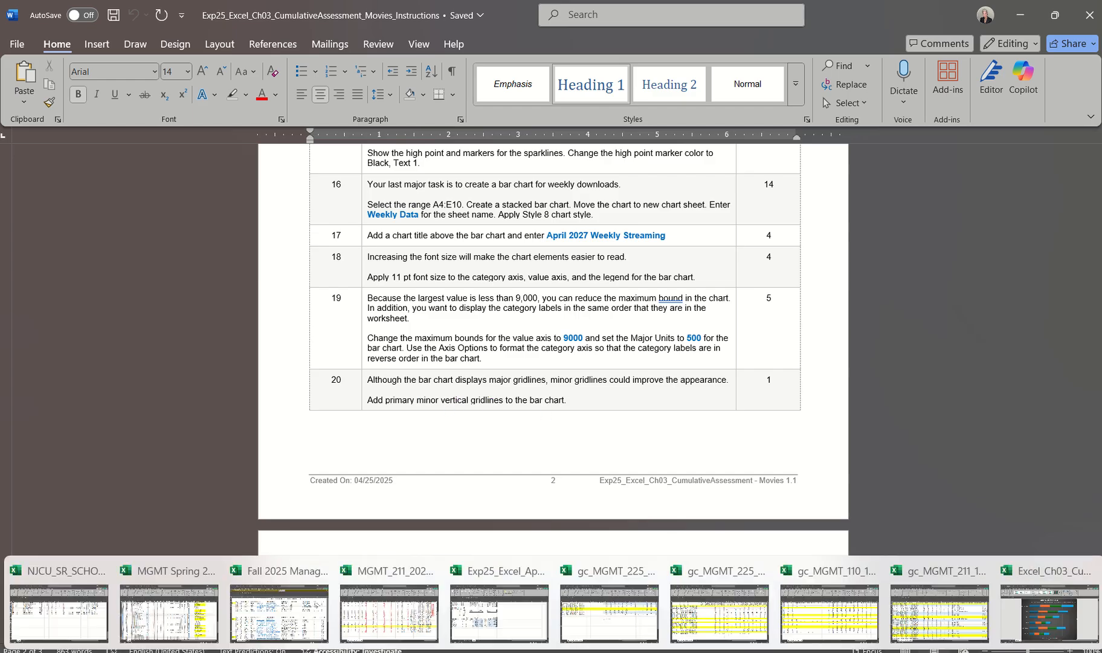
{"action": "left_click", "coordinate": [1062, 626]}
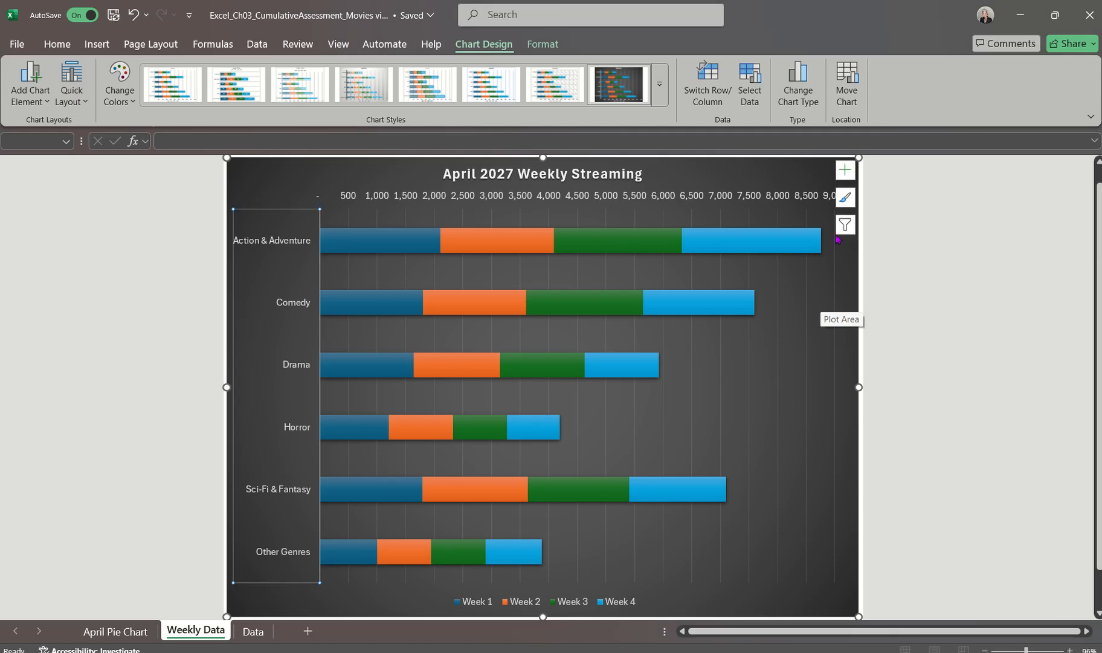
Add primary minor vertical gridlines to the stacked bar chart
{"action": "left_click", "coordinate": [845, 174]}
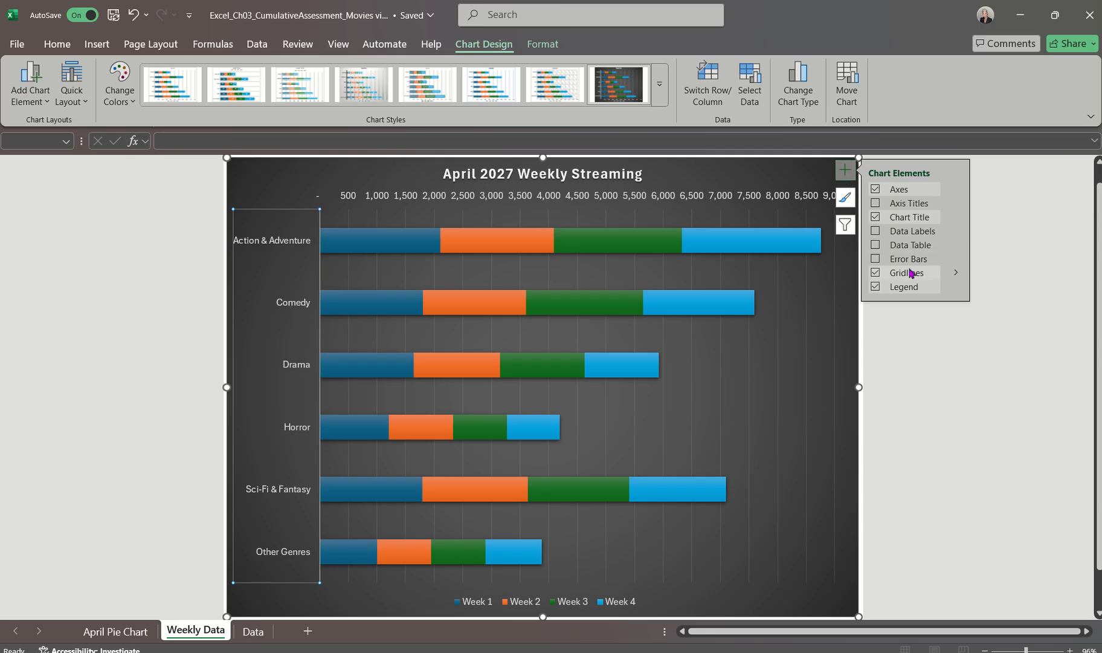
{"action": "mouse_move", "coordinate": [953, 275]}
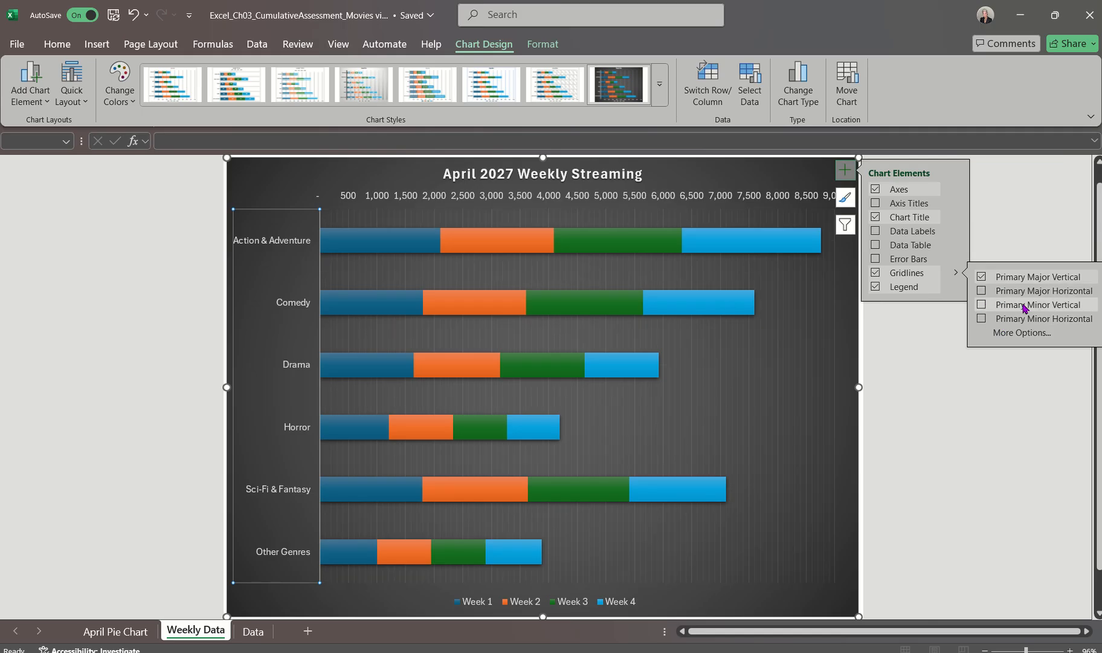
{"action": "left_click", "coordinate": [982, 306]}
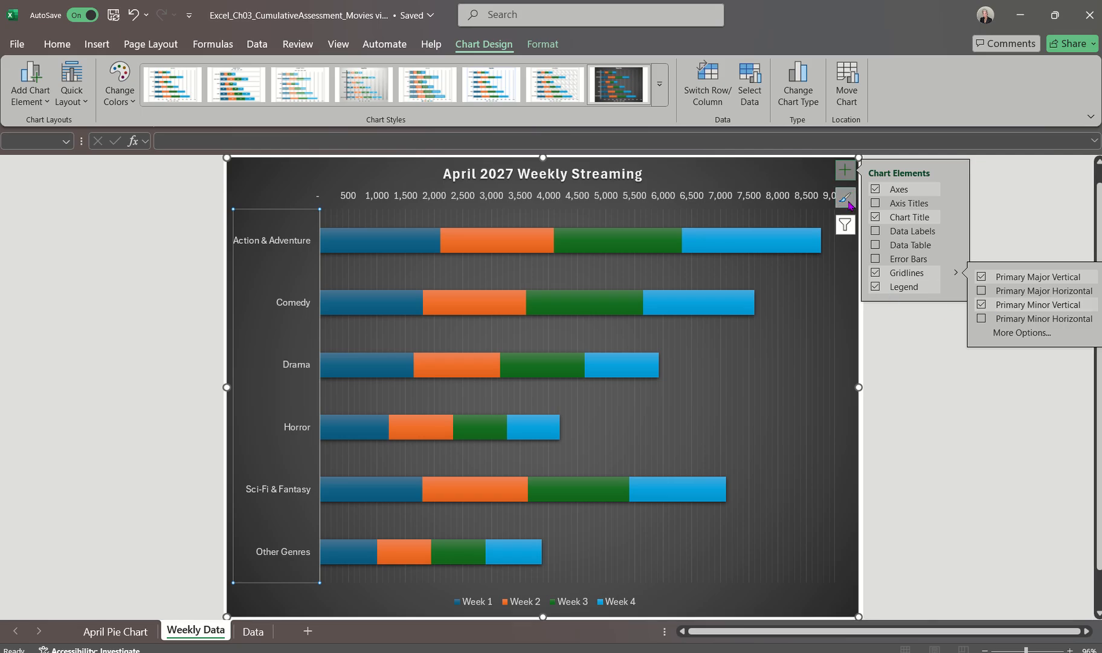
{"action": "left_click", "coordinate": [844, 171]}
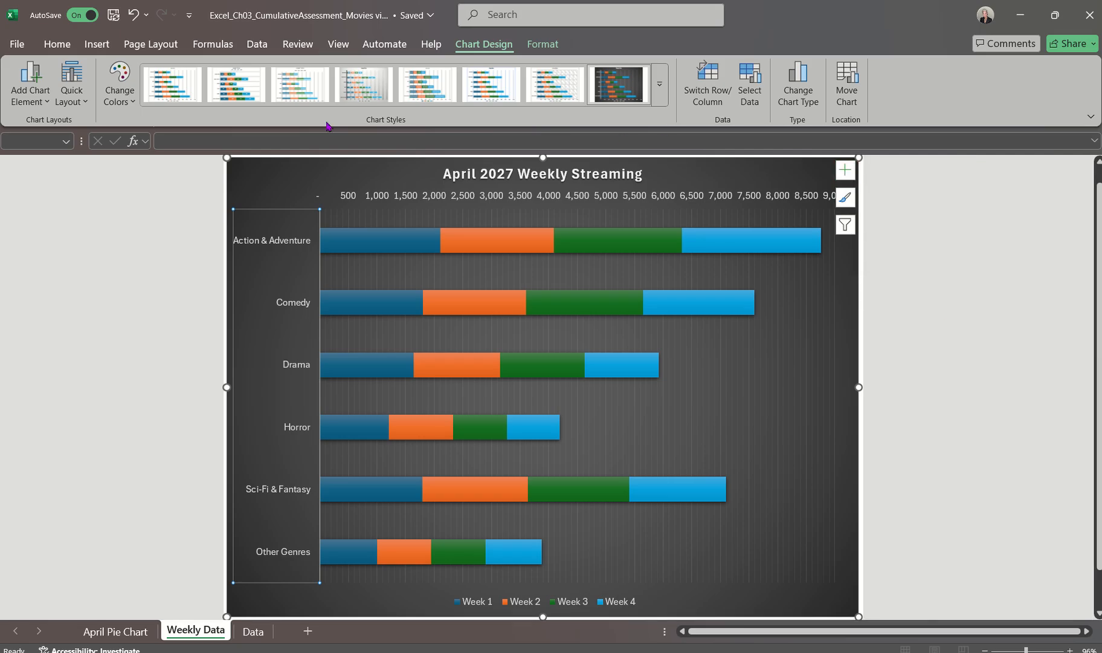
{"action": "left_click", "coordinate": [34, 92]}
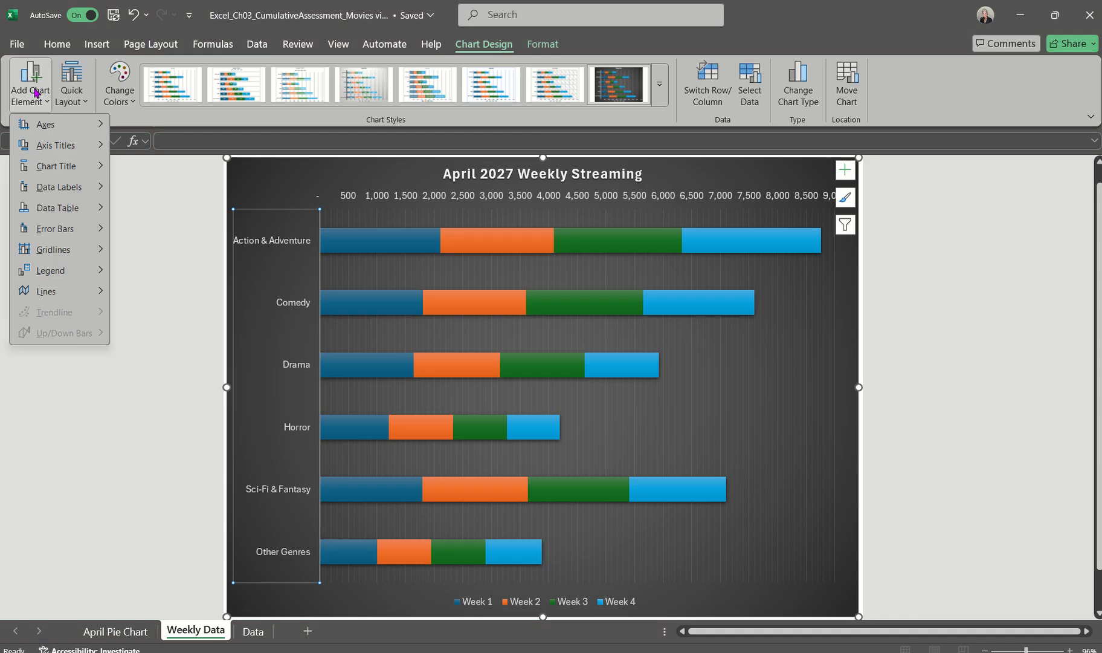
{"action": "mouse_move", "coordinate": [64, 256]}
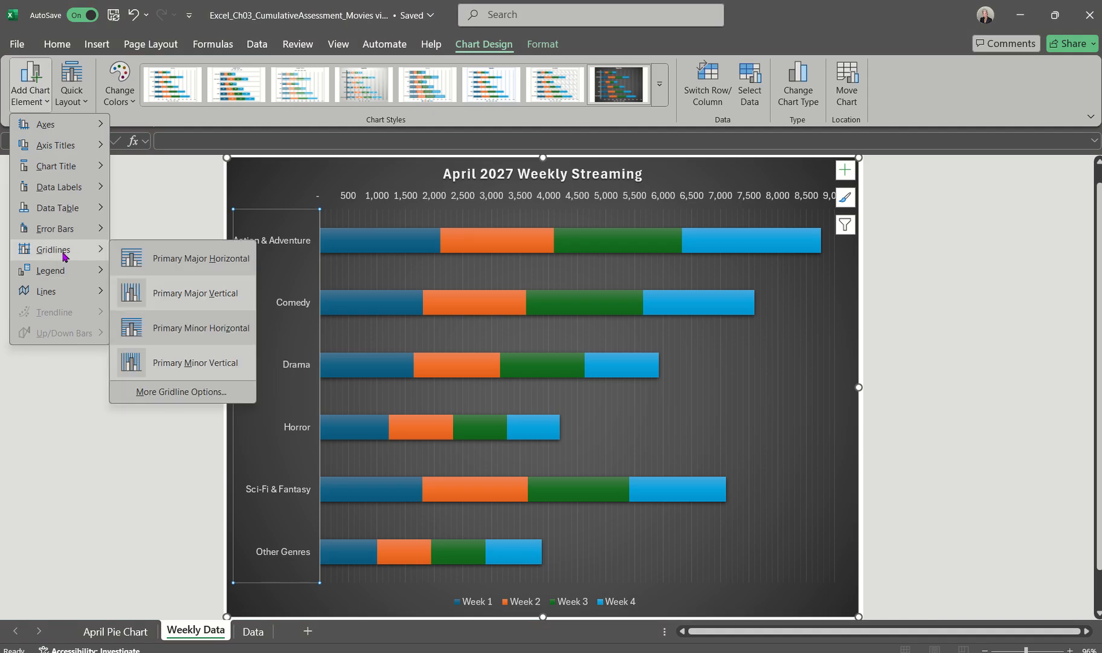
{"action": "left_click", "coordinate": [266, 181]}
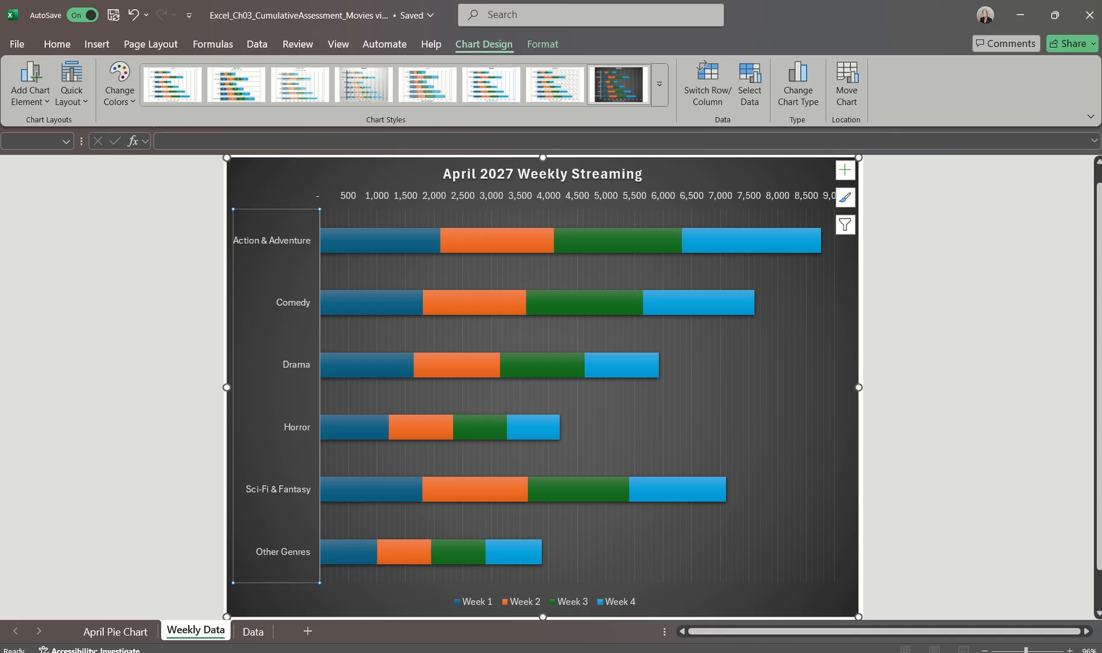
Switch to the Word instructions to read steps 21 and 22 on alt text and saving, then return to the Excel Weekly Data sheet
{"action": "left_click", "coordinate": [1057, 589]}
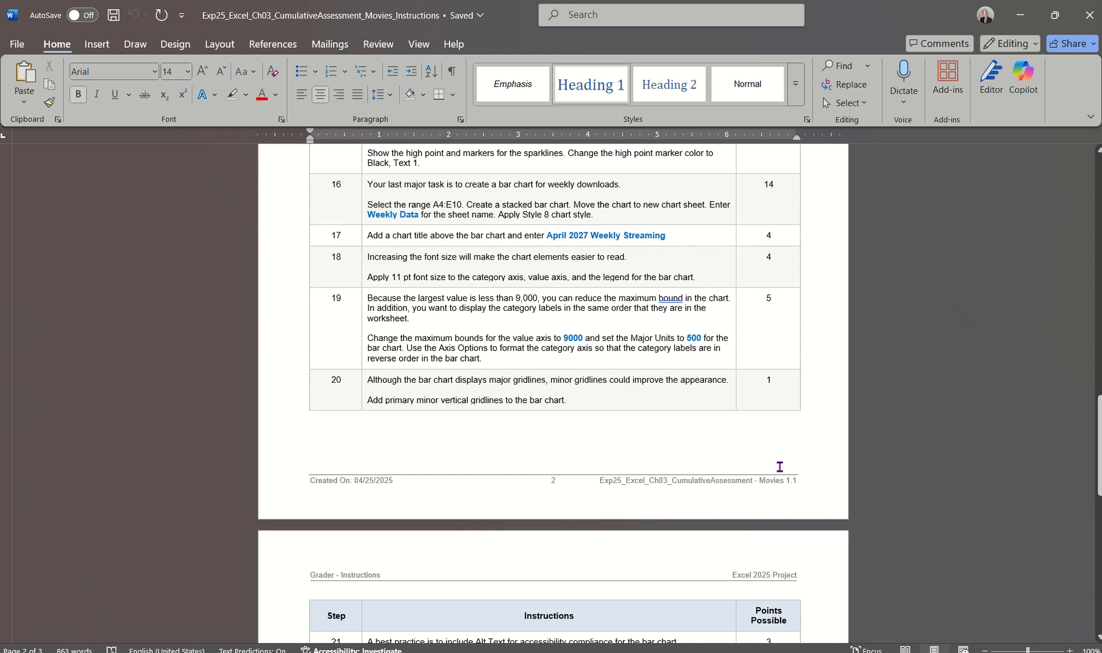
{"action": "scroll", "coordinate": [779, 467], "scroll_direction": "up", "scroll_amount": 1}
{"action": "scroll", "coordinate": [779, 467], "scroll_direction": "down", "scroll_amount": 6}
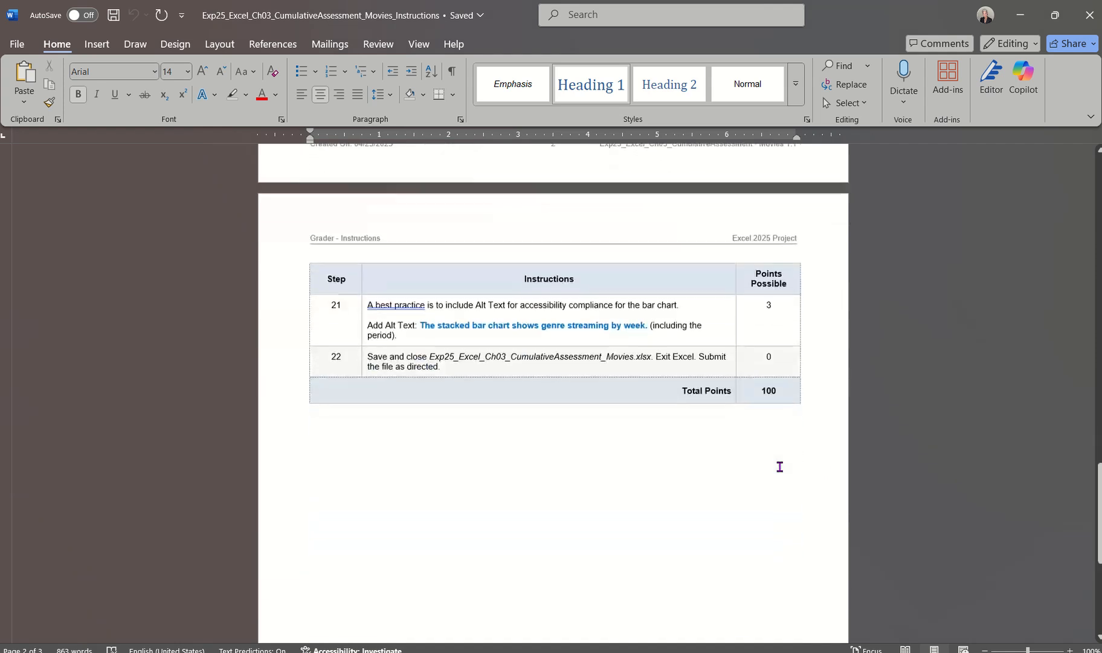
{"action": "scroll", "coordinate": [779, 466], "scroll_direction": "down", "scroll_amount": 1}
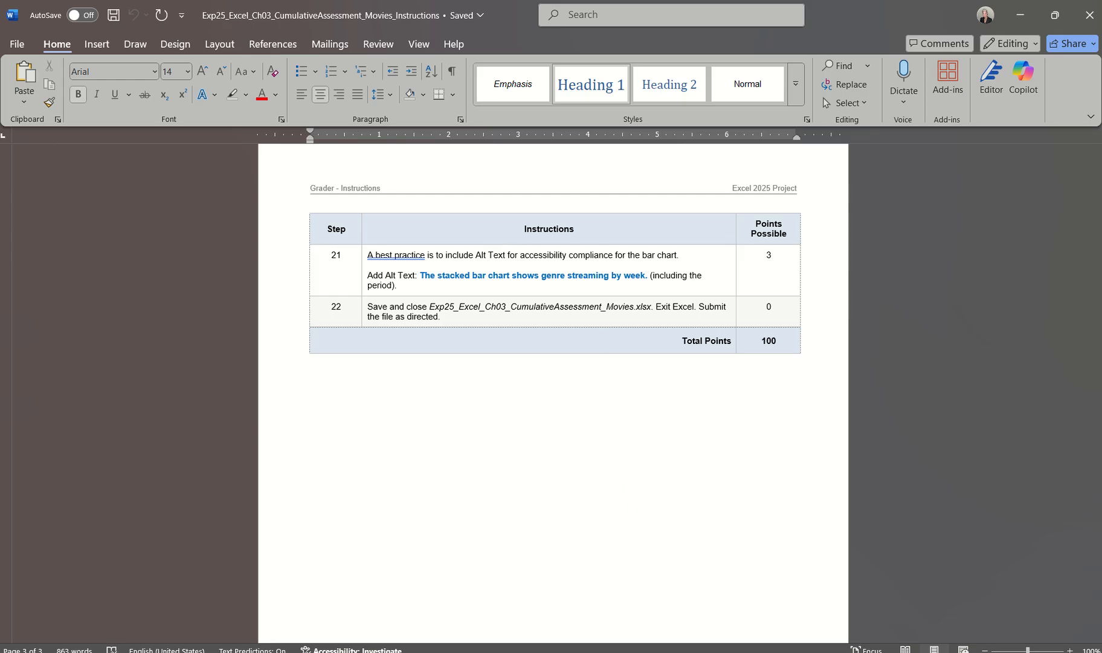
{"action": "left_click", "coordinate": [758, 652]}
{"action": "left_click", "coordinate": [1049, 611]}
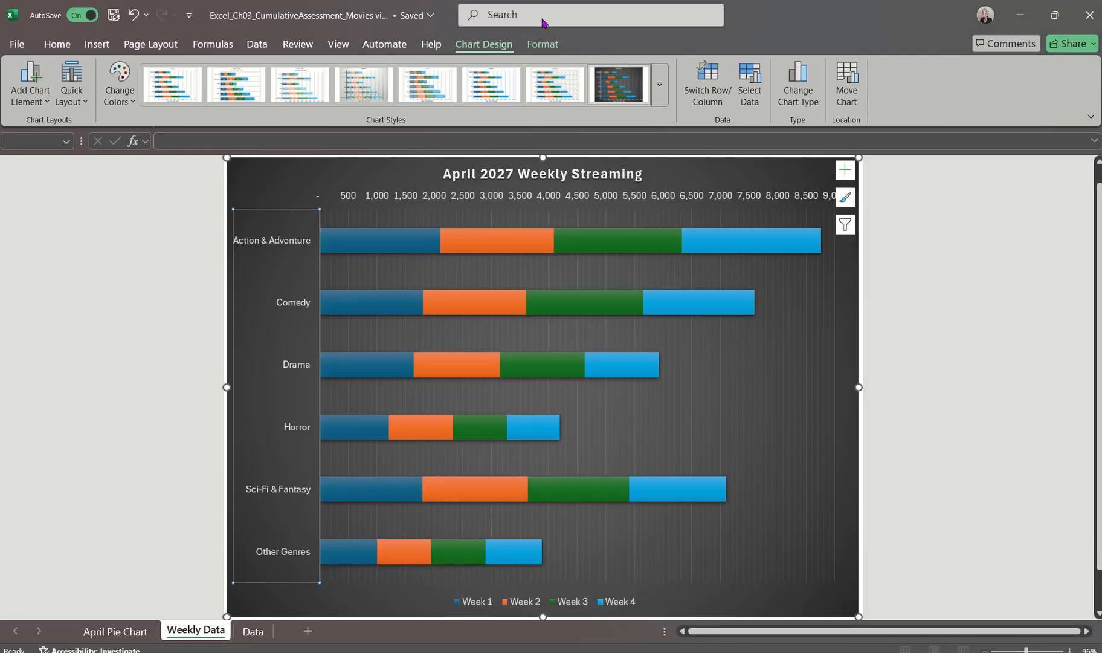
Add the alt text "The stacked bar chart shows genre streaming by week." to the whole chart area of the Weekly Data bar chart
{"action": "left_click", "coordinate": [536, 48]}
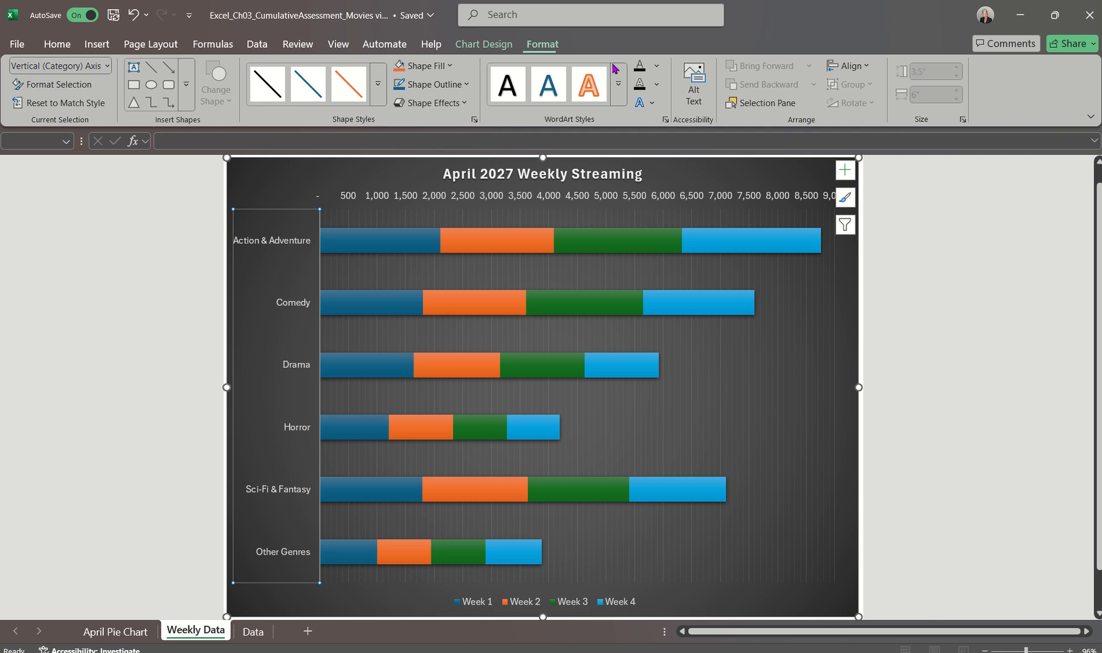
{"action": "left_click", "coordinate": [693, 91]}
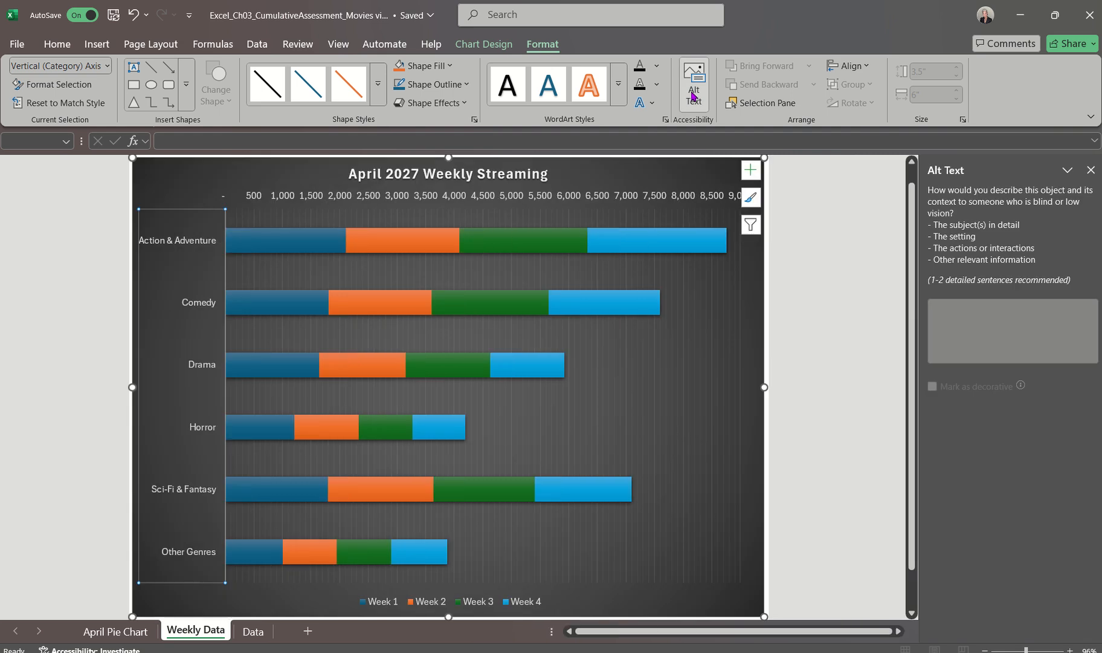
{"action": "left_click", "coordinate": [814, 345]}
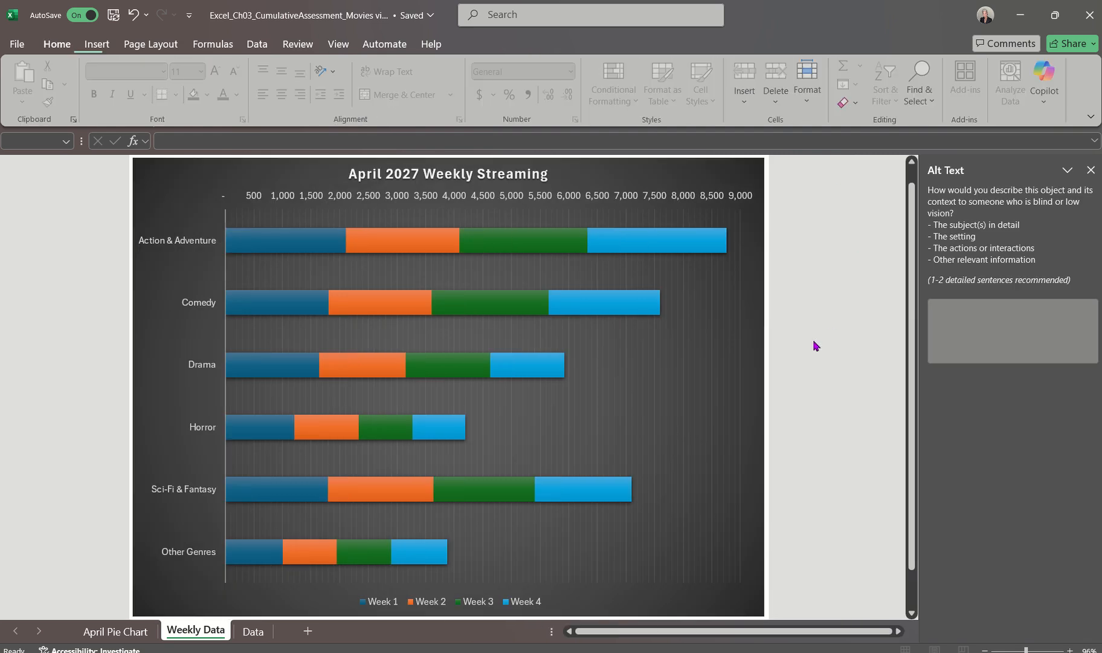
{"action": "left_click", "coordinate": [746, 327]}
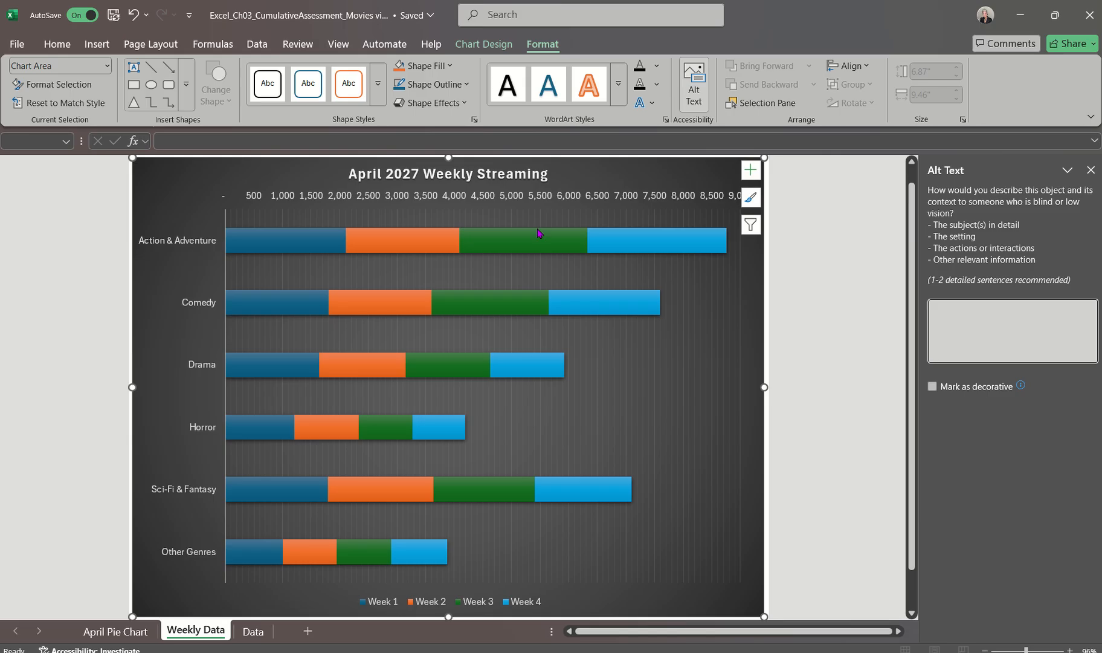
{"action": "left_click", "coordinate": [170, 183]}
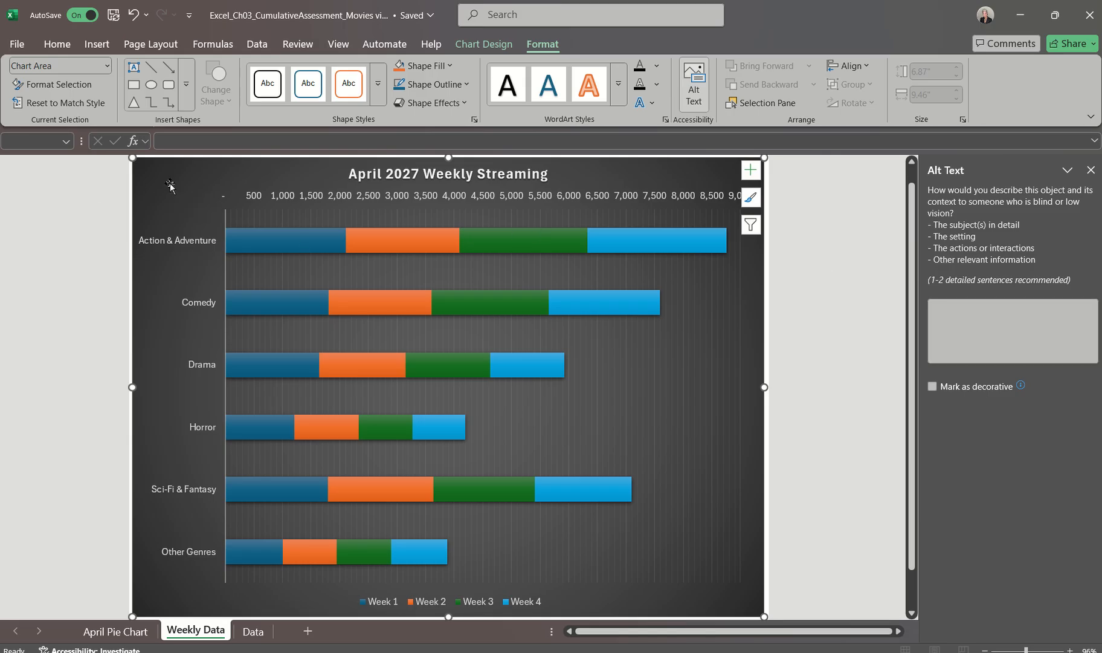
{"action": "left_click", "coordinate": [995, 336]}
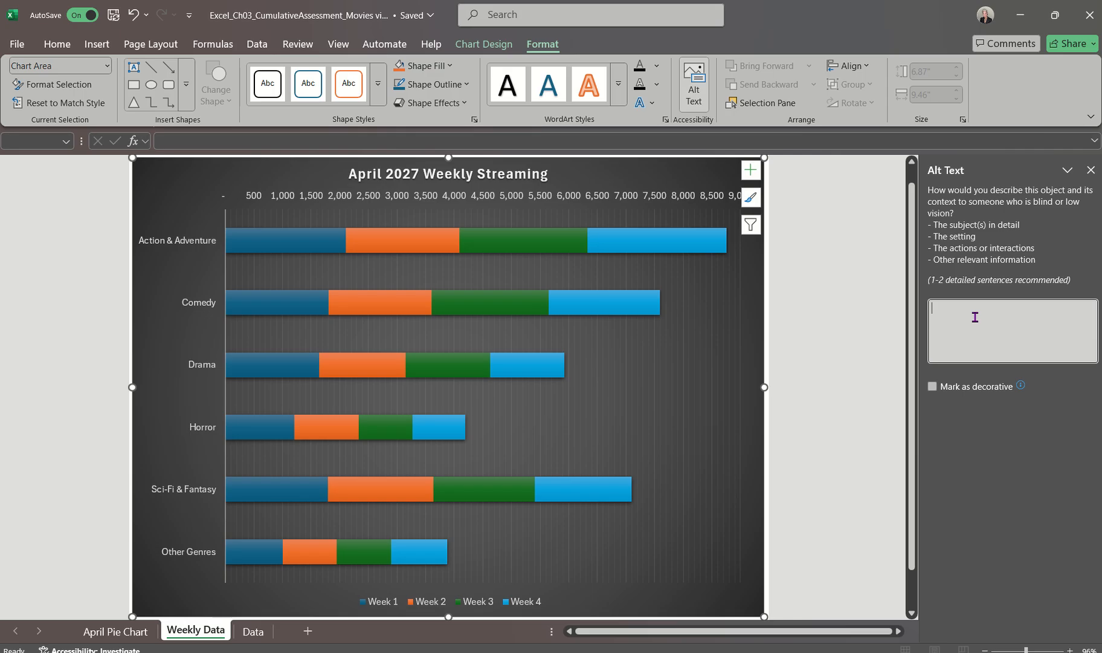
{"action": "type", "text": "The"}
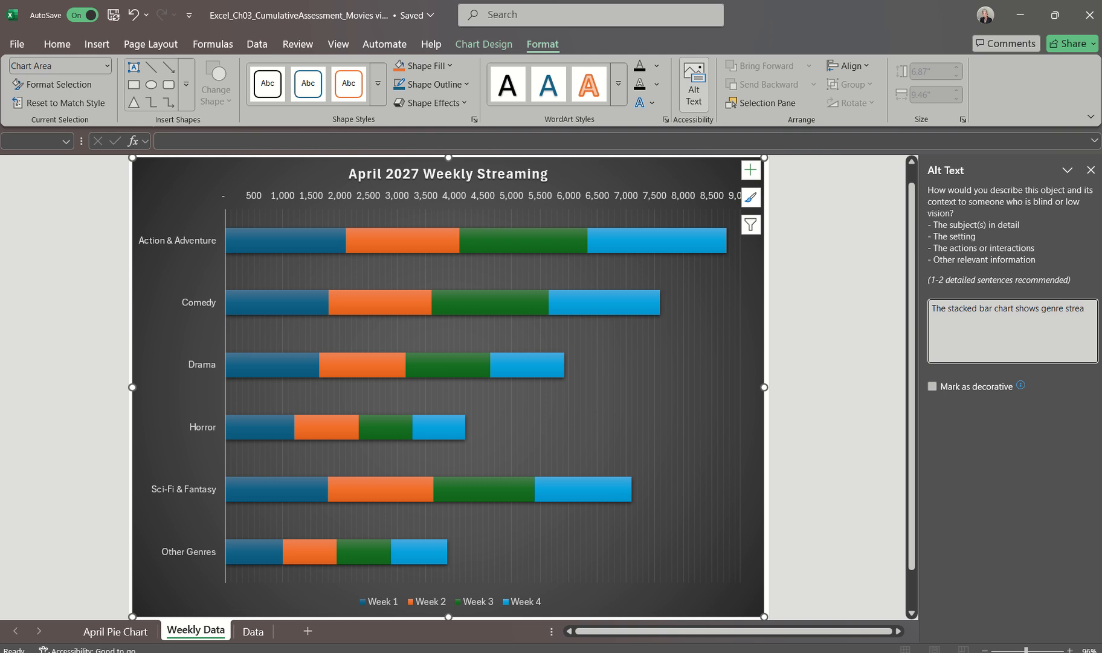
{"action": "type", "text": "ng by week."}
{"action": "left_click", "coordinate": [1092, 171]}
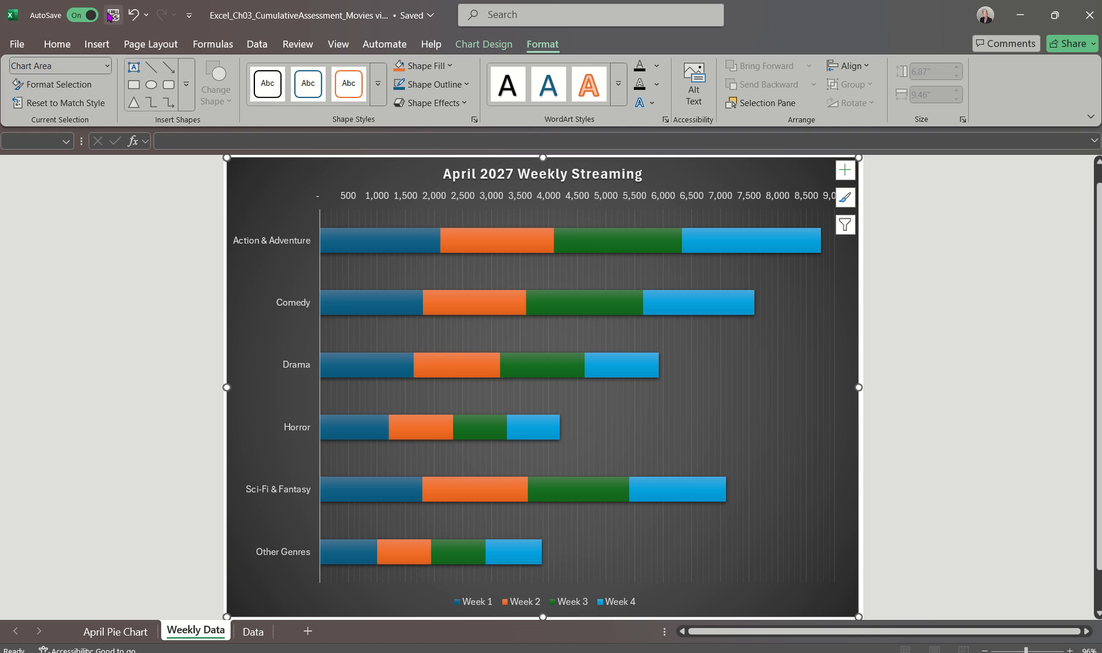
Save the workbook and review the April Pie Chart, Weekly Data and Data sheets
{"action": "left_click", "coordinate": [112, 16]}
{"action": "left_click", "coordinate": [109, 632]}
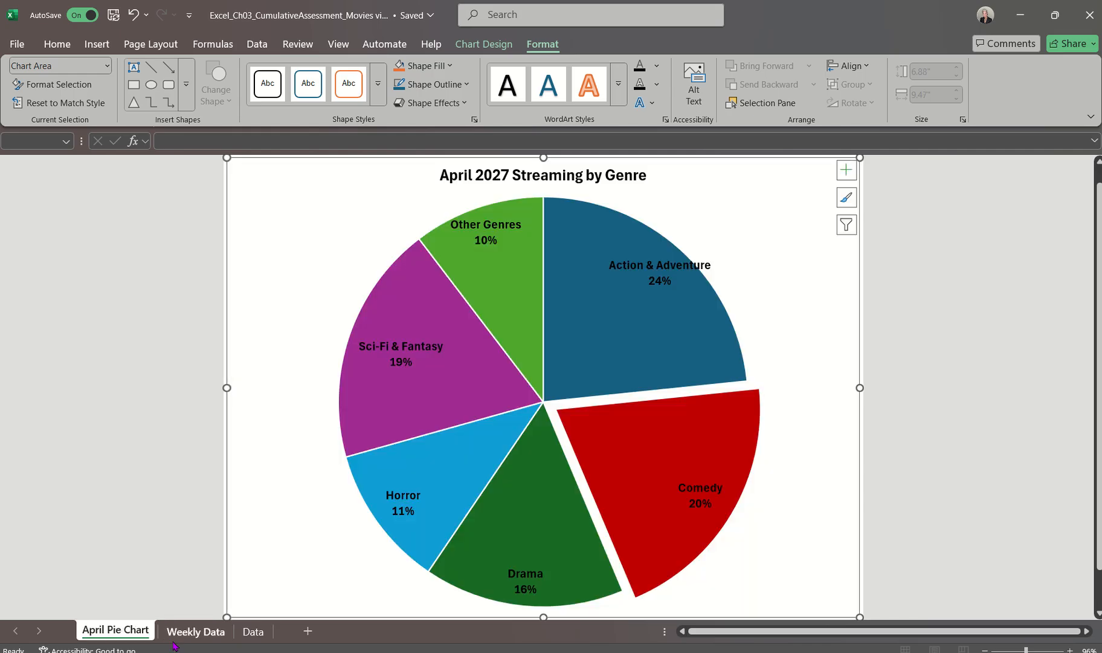
{"action": "left_click", "coordinate": [174, 637]}
{"action": "left_click", "coordinate": [253, 633]}
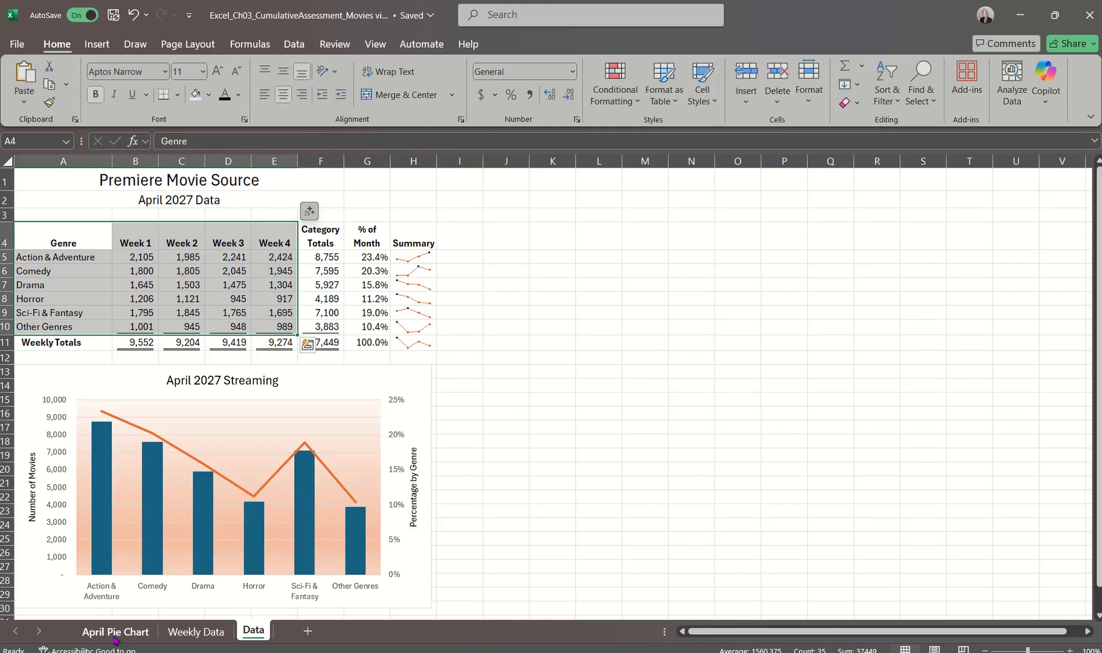
{"action": "right_click", "coordinate": [116, 633]}
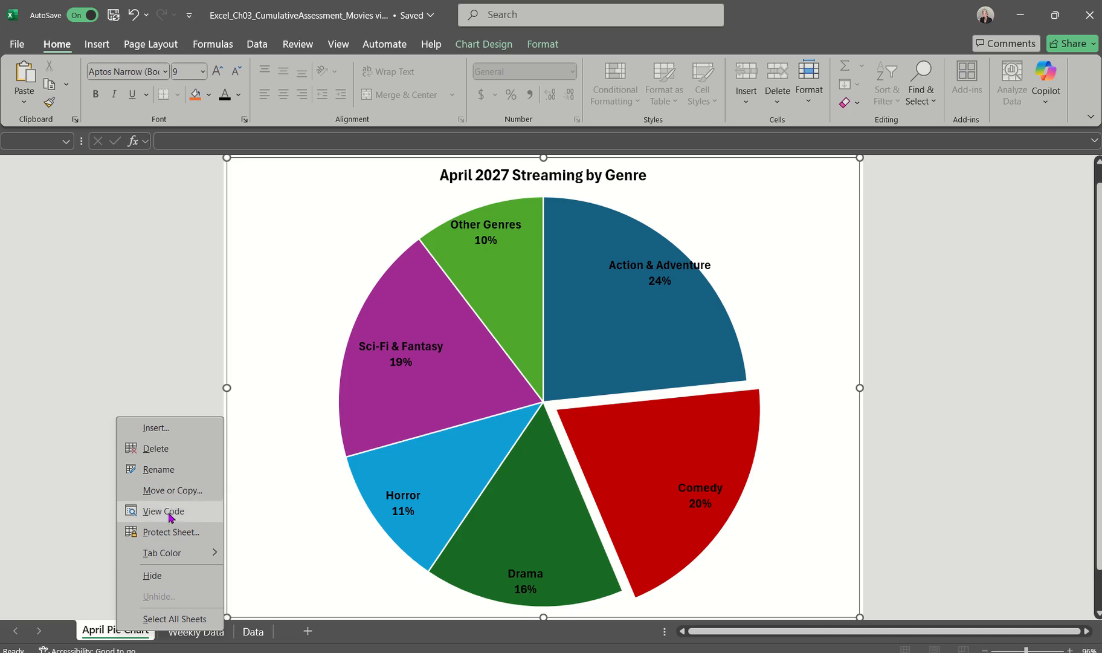
{"action": "mouse_move", "coordinate": [169, 554]}
{"action": "left_click", "coordinate": [86, 524]}
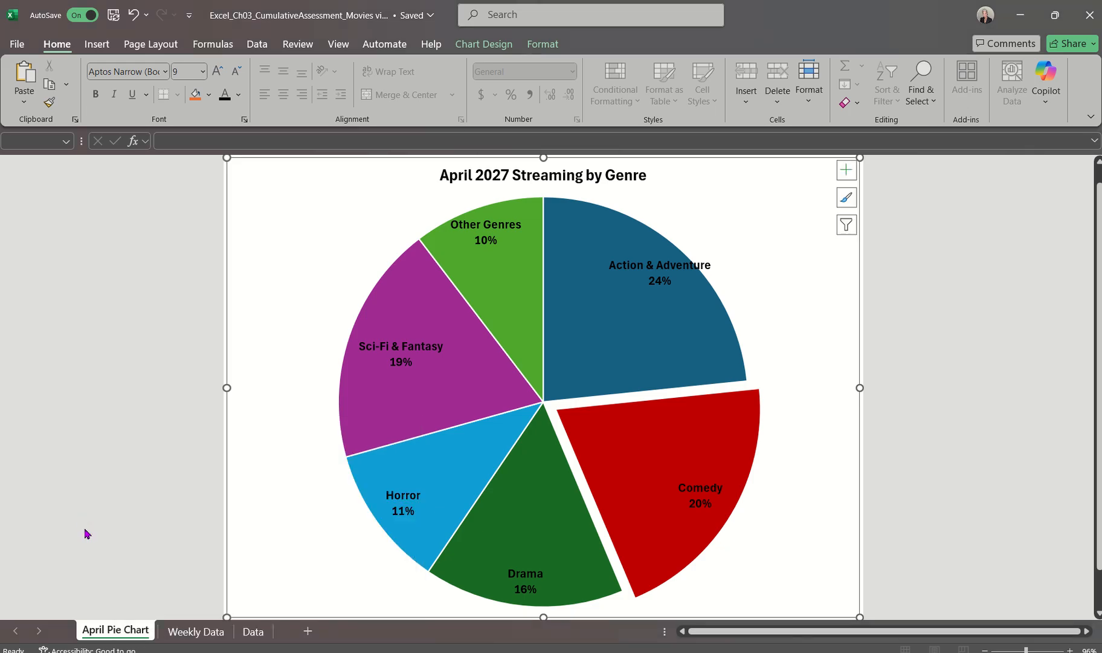
{"action": "right_click", "coordinate": [123, 630]}
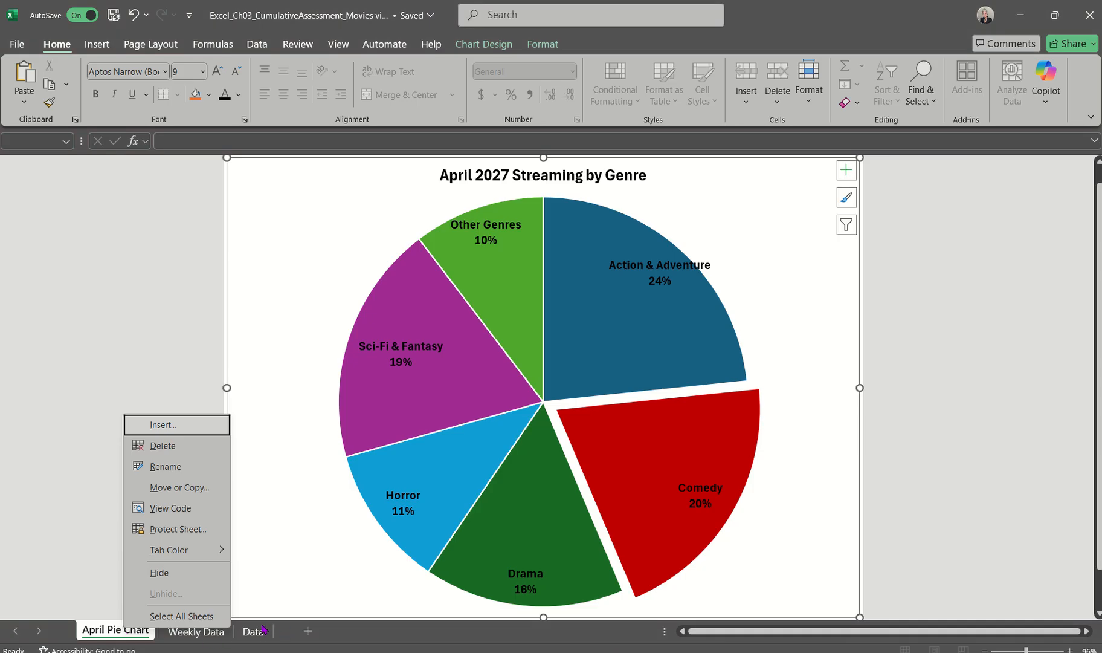
{"action": "left_click", "coordinate": [91, 598]}
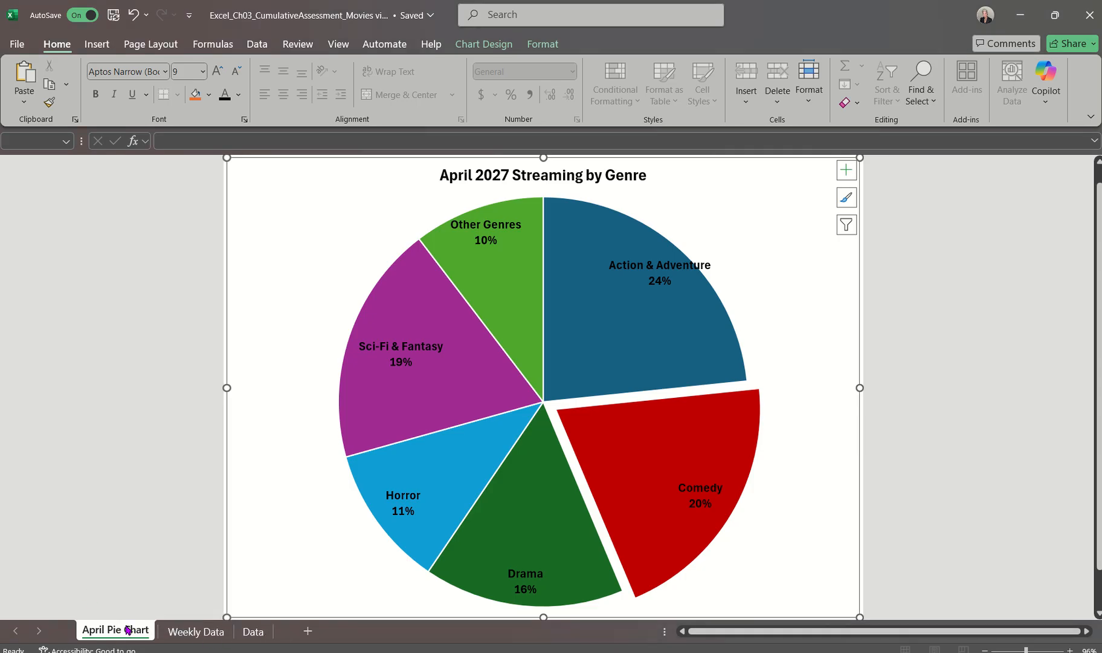
{"action": "mouse_move", "coordinate": [128, 629]}
{"action": "left_mouse_down"}
{"action": "mouse_move", "coordinate": [133, 586]}
{"action": "mouse_move", "coordinate": [290, 615]}
{"action": "mouse_move", "coordinate": [225, 629]}
{"action": "mouse_move", "coordinate": [111, 625]}
{"action": "left_mouse_up"}
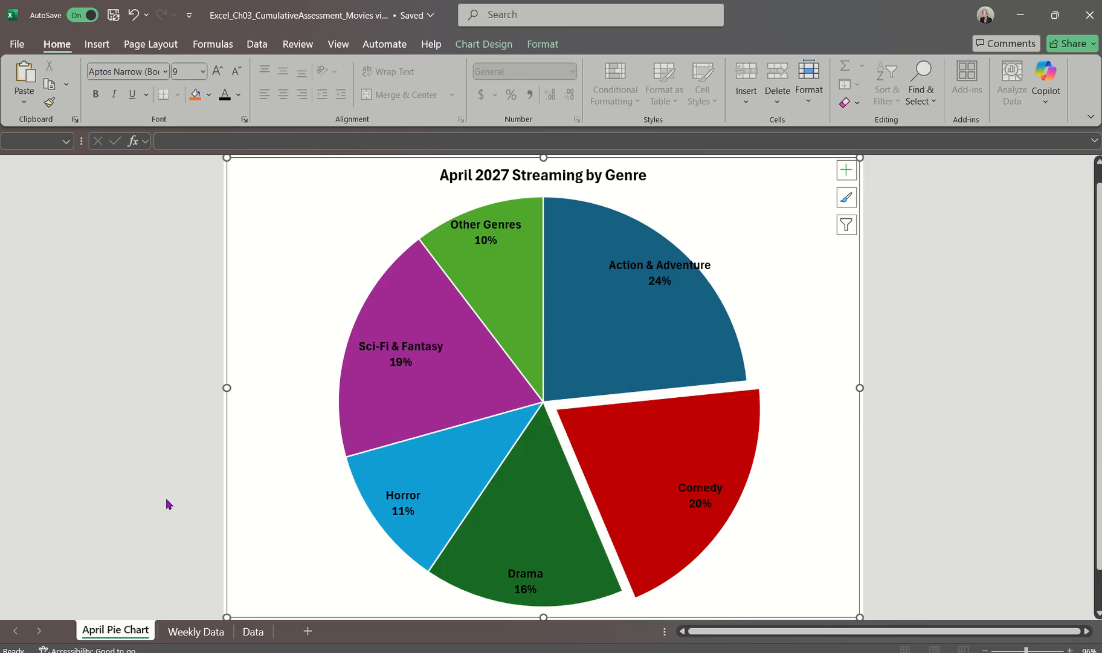